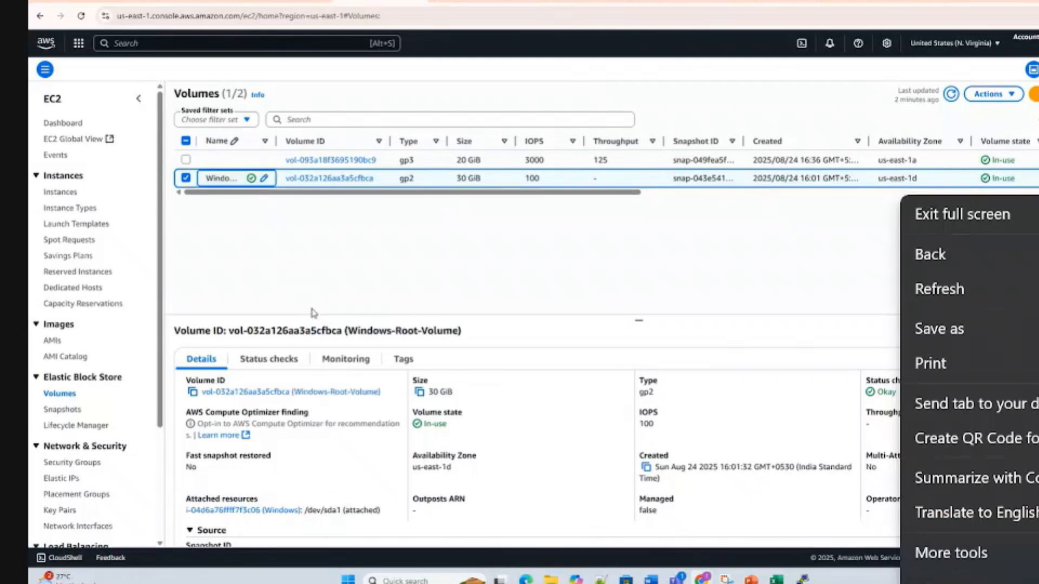
Step: Name the 20 GiB gp3 volume Linux-Root-Volume
drag(346, 330, 443, 330)
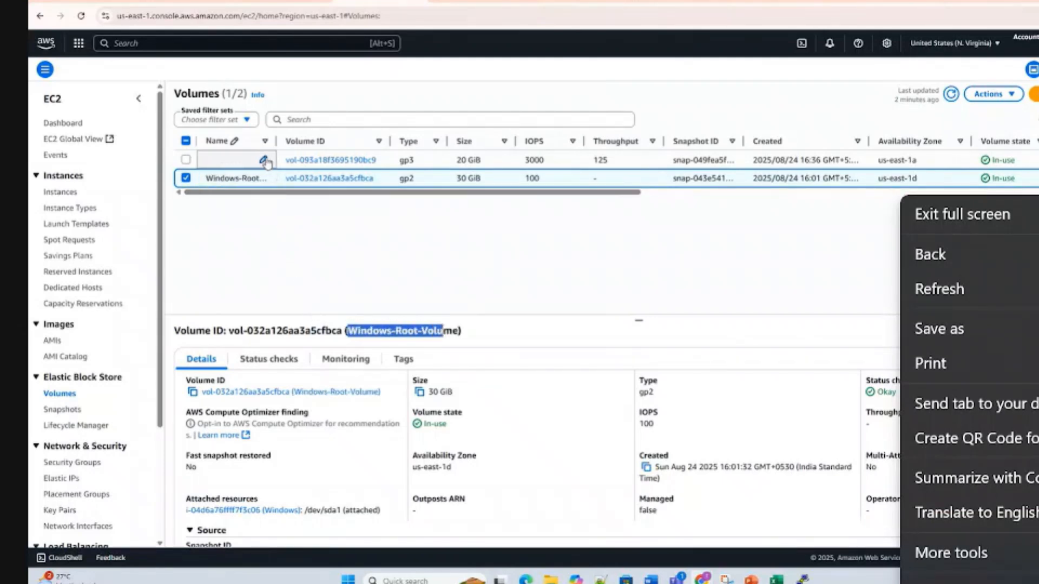
click(266, 160)
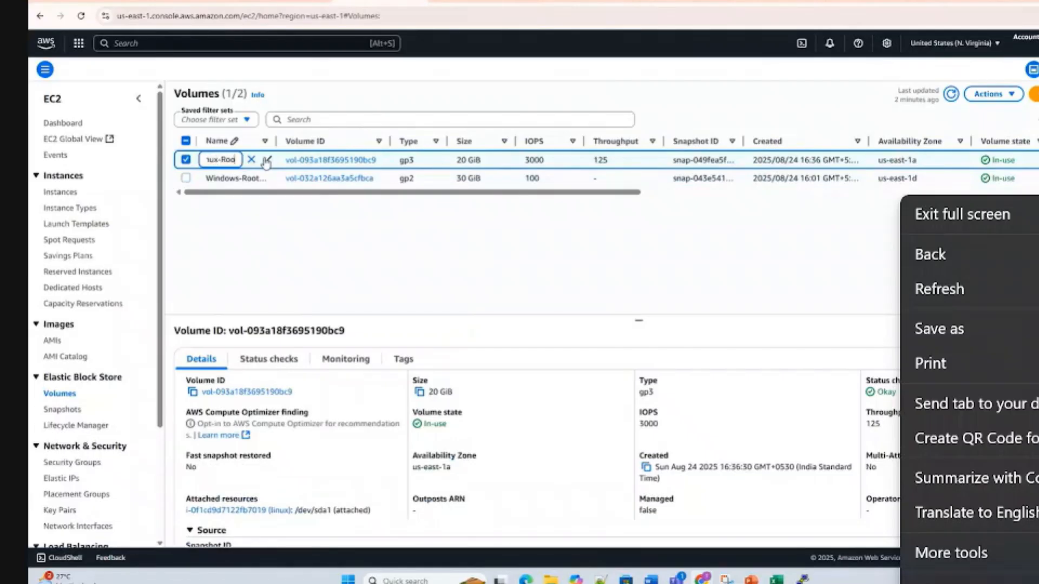
text(-Volume)
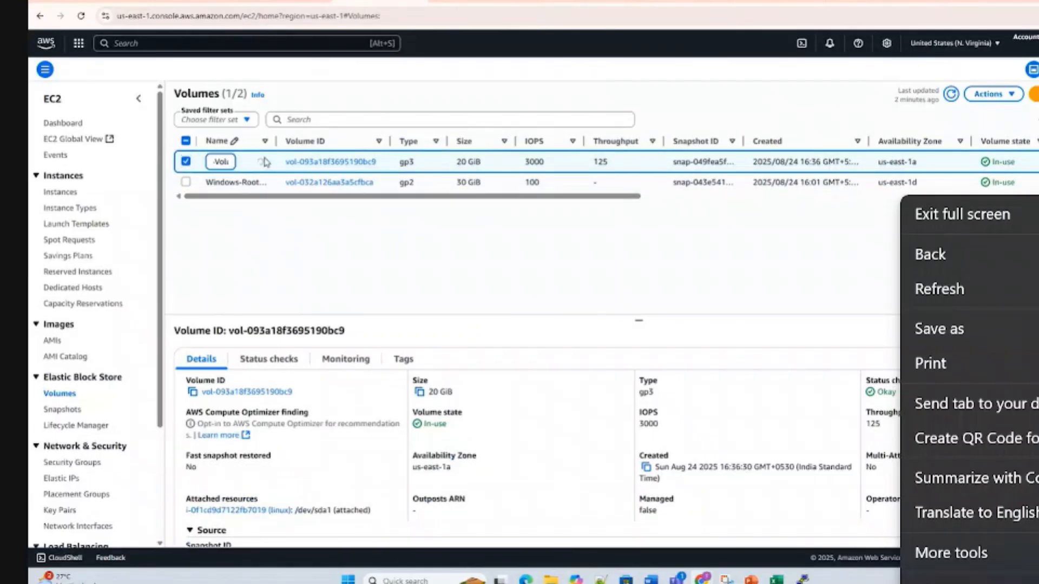
click(267, 161)
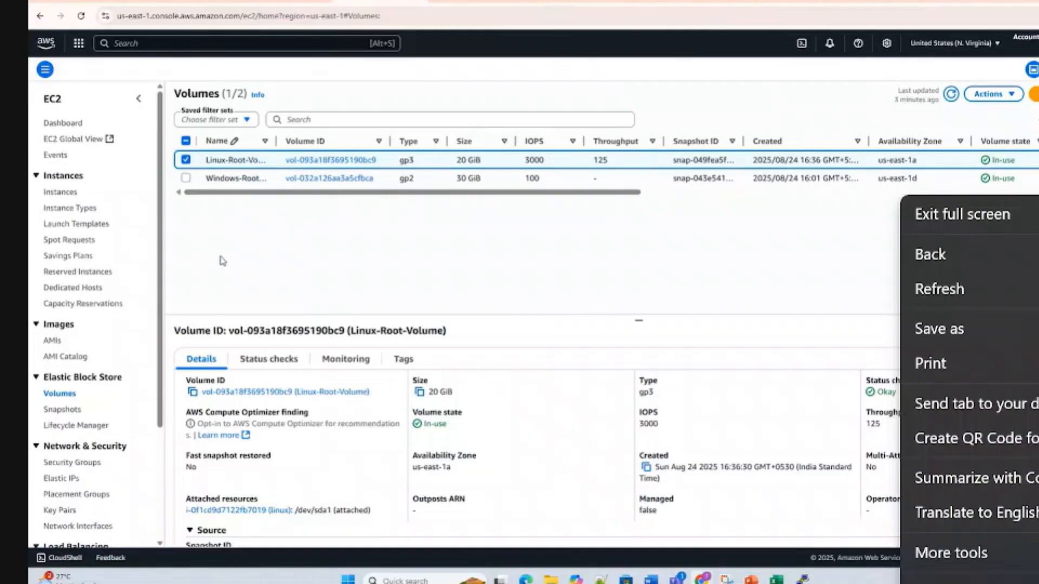
Step: Start creating an image from the selected Windows instance on the Instances page
click(61, 193)
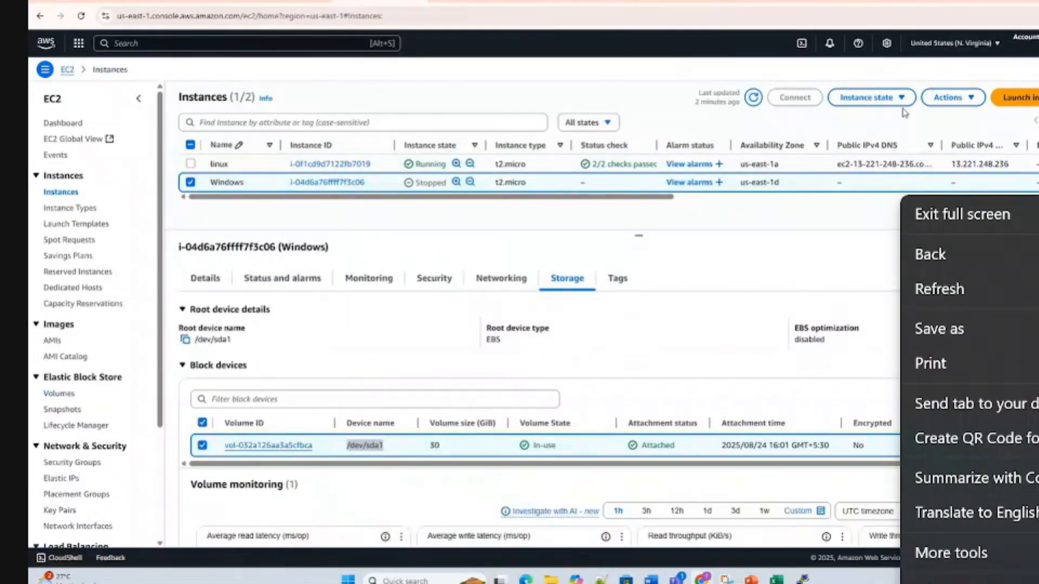
click(948, 98)
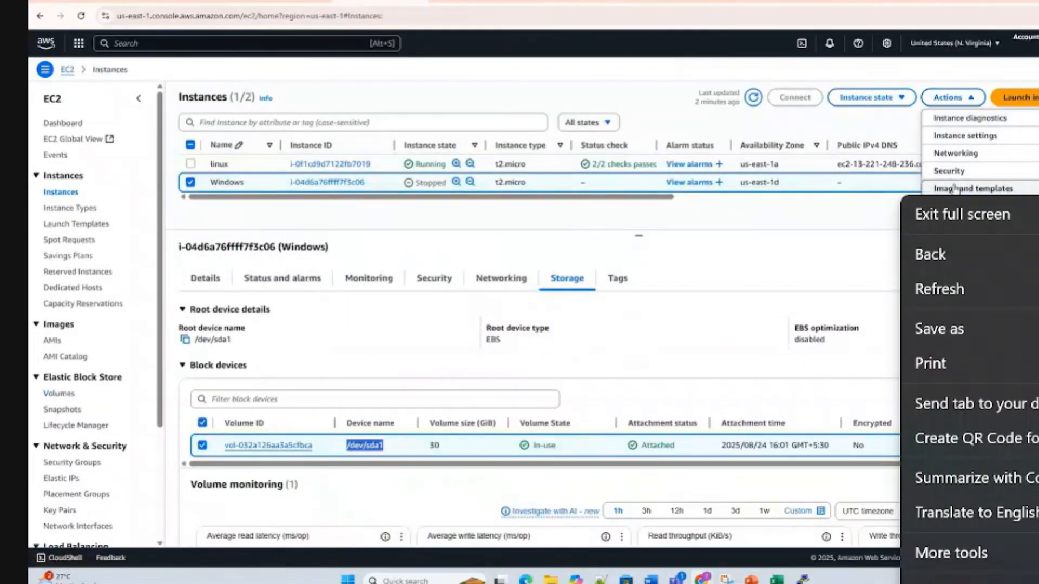
mouse_move(973, 188)
click(817, 189)
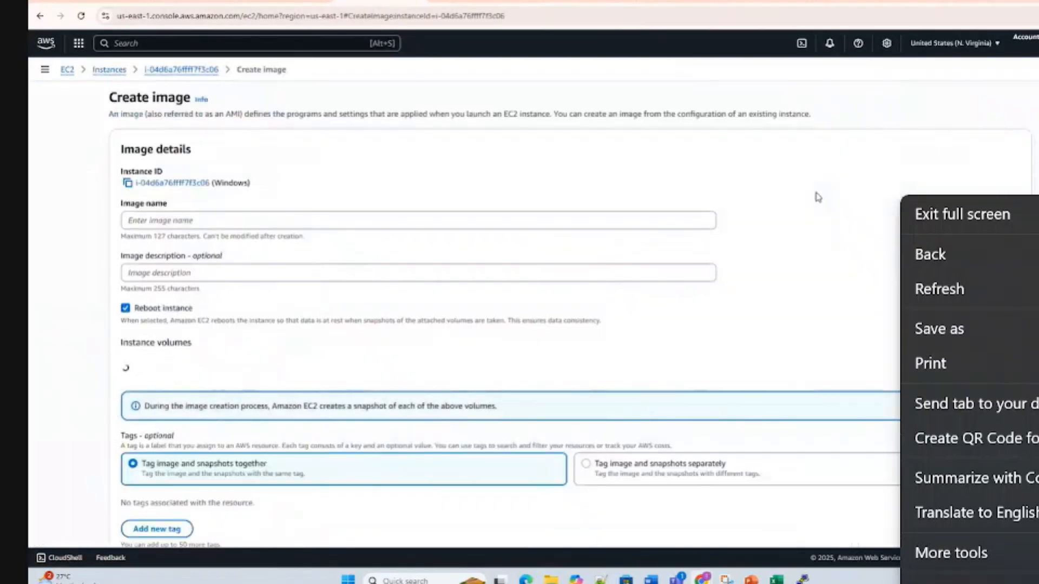
click(152, 218)
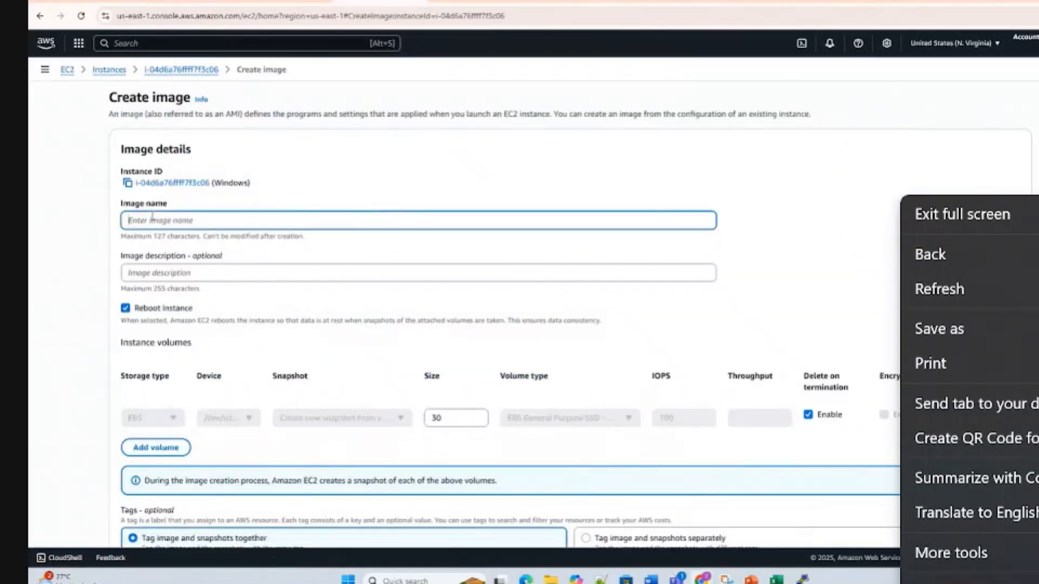
Step: Switch to PowerPoint and copy slide 21's Create image menu screenshot onto a new slide after "Understanding Volume", shrunk and placed below the title
key(alt+Tab)
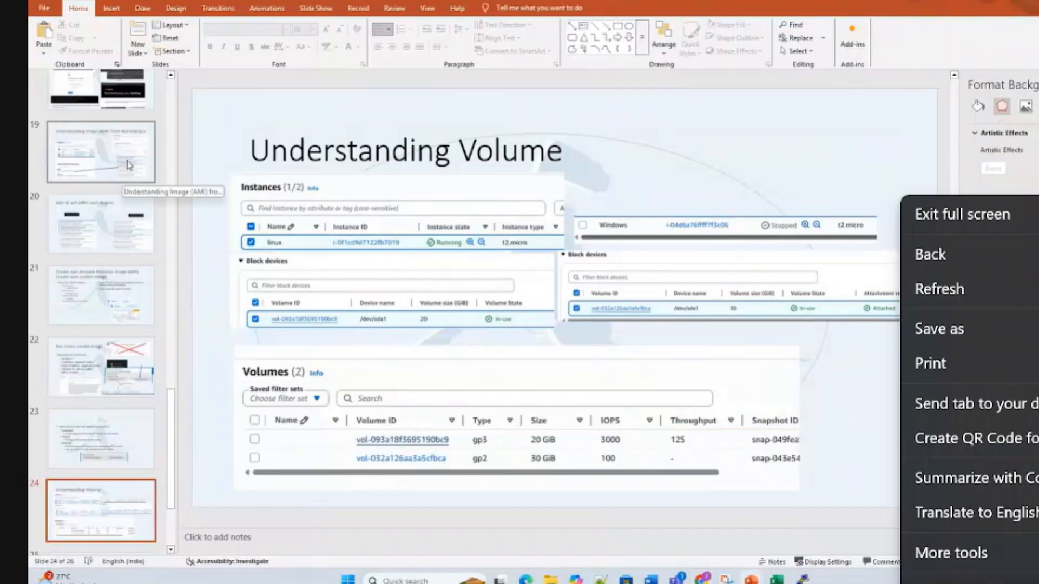
click(113, 298)
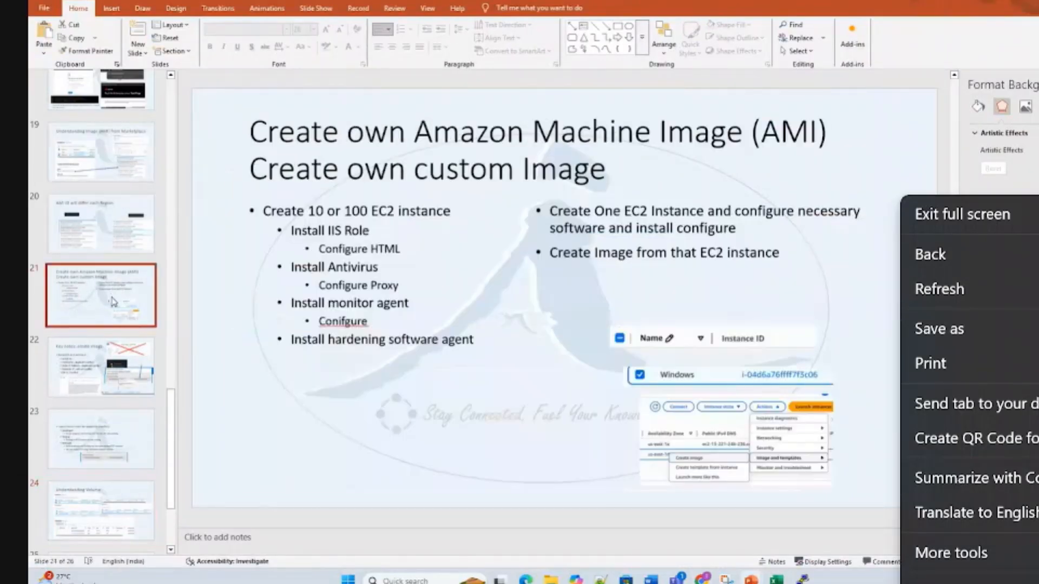
click(775, 456)
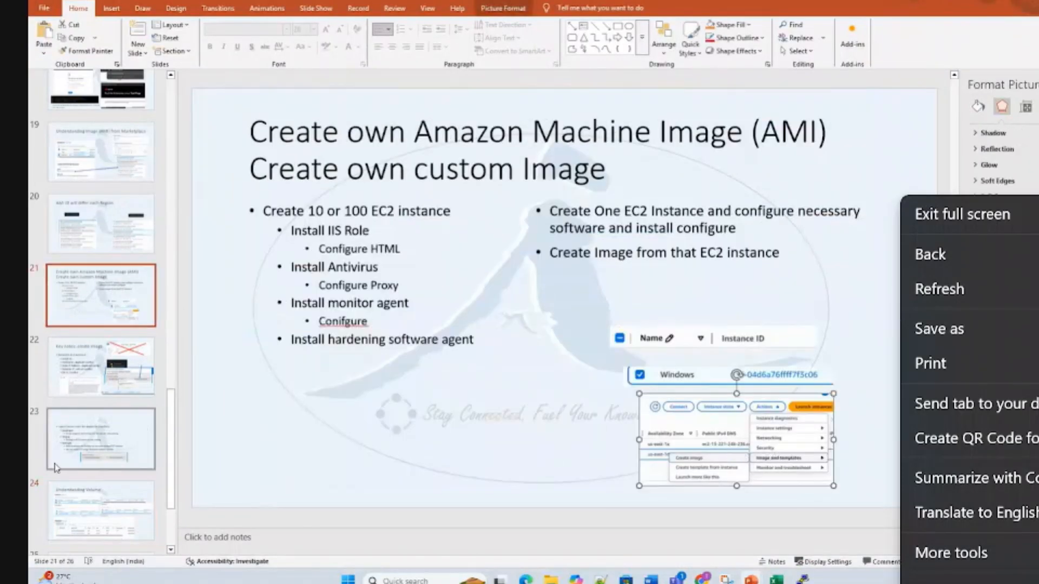
scroll(103, 379, down, 3)
right_click(107, 394)
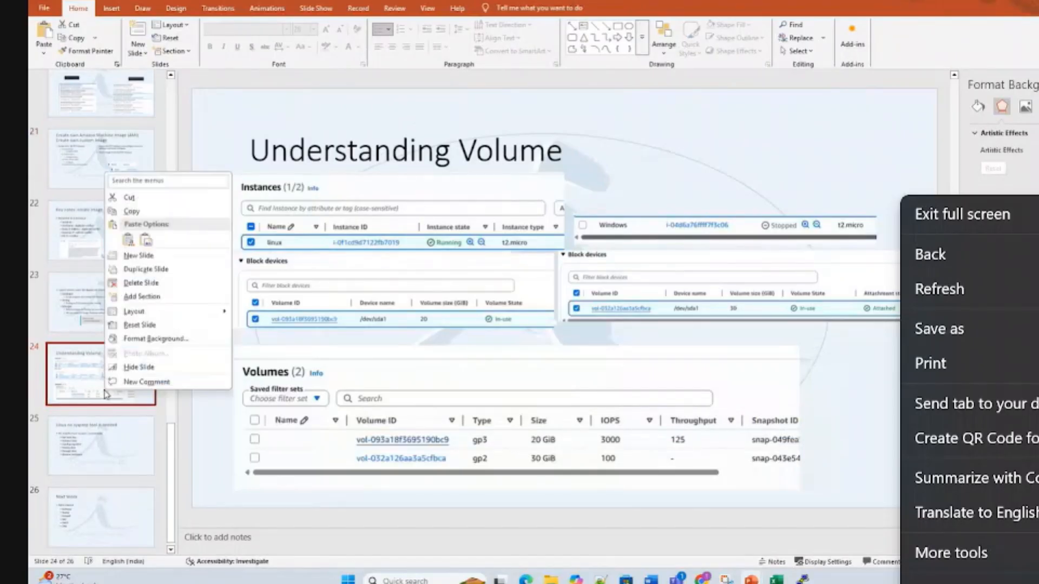
click(142, 257)
key(ctrl+v)
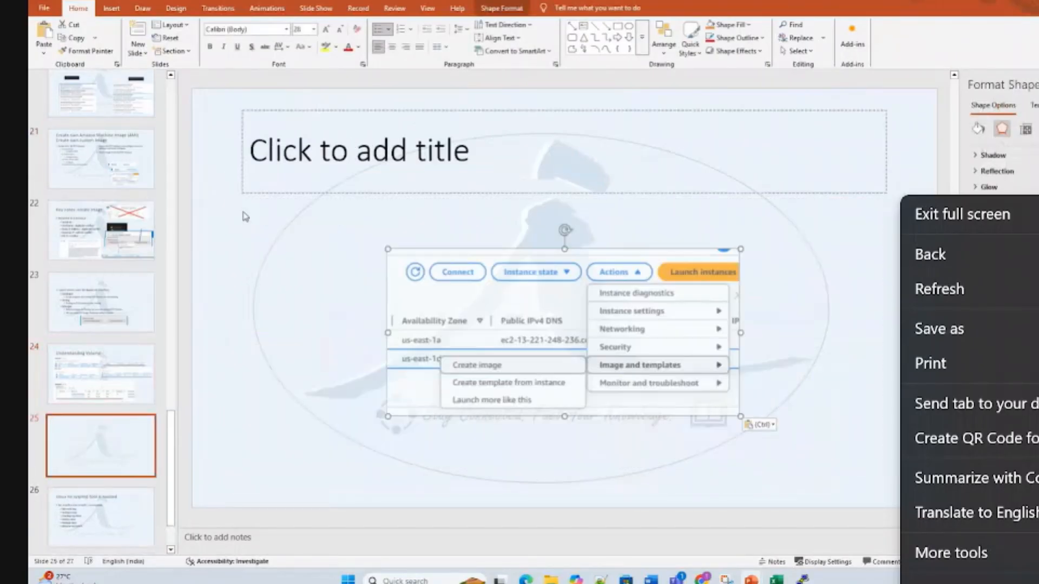
drag(388, 416, 588, 341)
drag(630, 295, 331, 273)
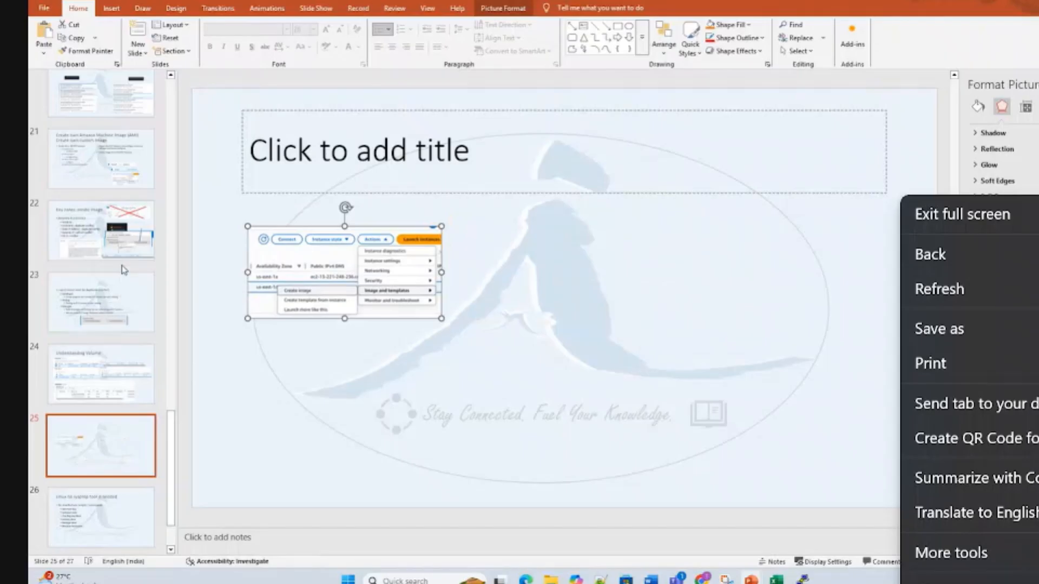
Step: Copy the stopped Windows instance row from the "Key notes: create image" slide onto slide 25, placing it directly under the title
click(124, 256)
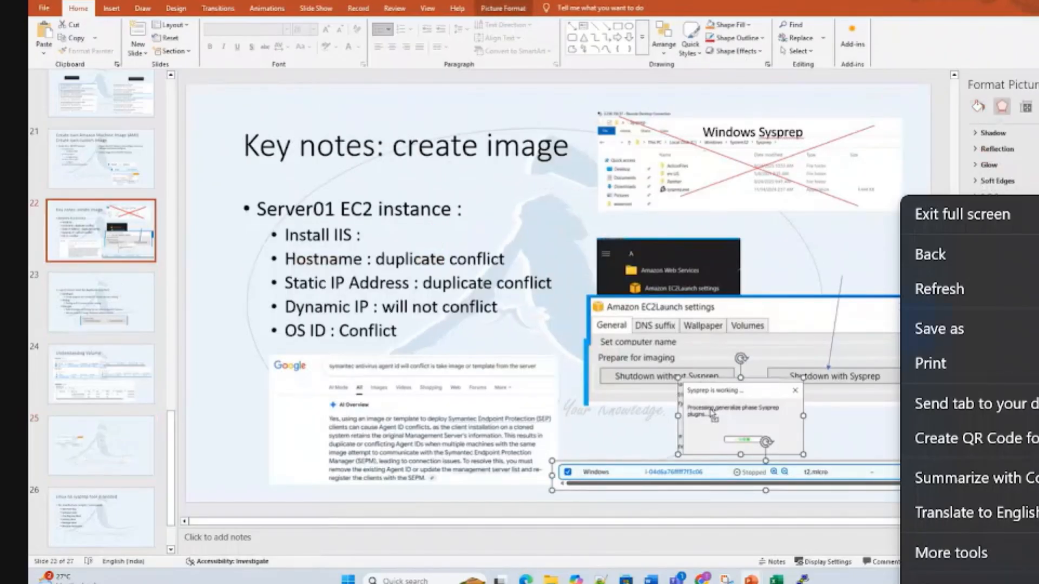
click(625, 426)
click(651, 464)
key(ctrl+c)
click(101, 445)
key(ctrl+v)
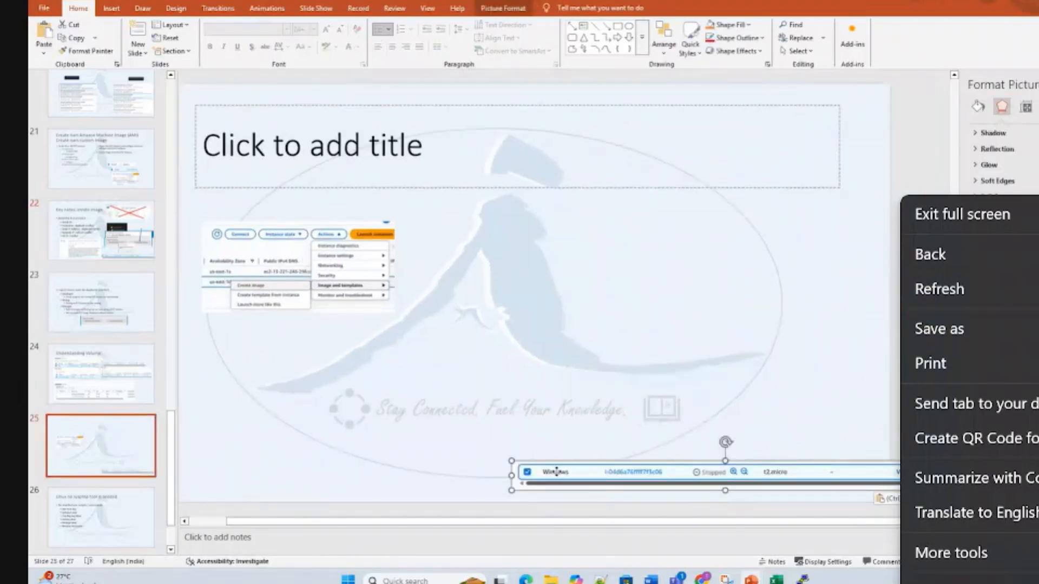
drag(554, 469, 226, 202)
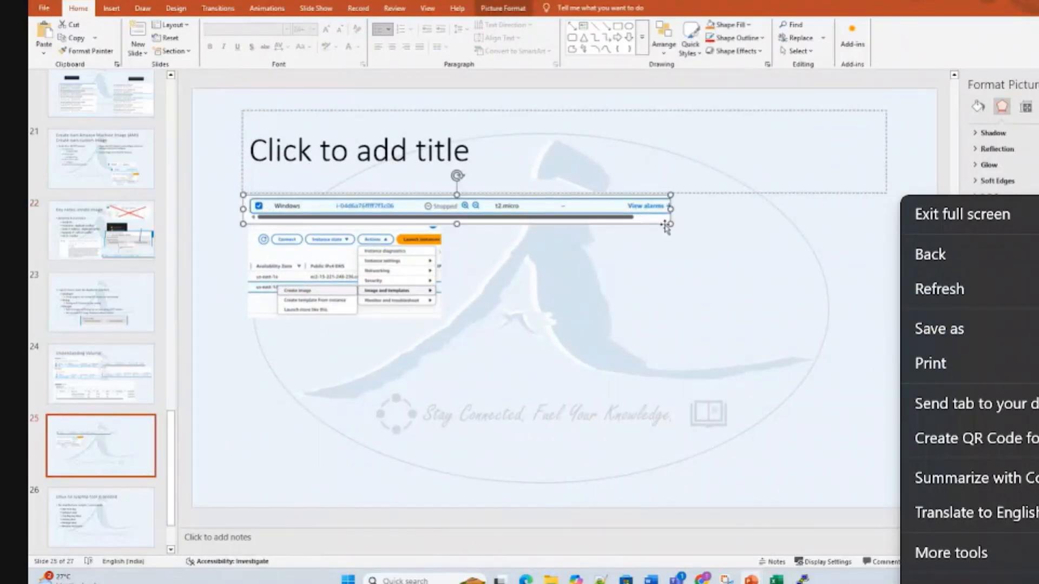
Step: Resize the Windows instance row picture and crop its far end so that it stops after the t2.micro instance type
drag(669, 224, 590, 228)
click(589, 234)
right_click(560, 224)
click(675, 207)
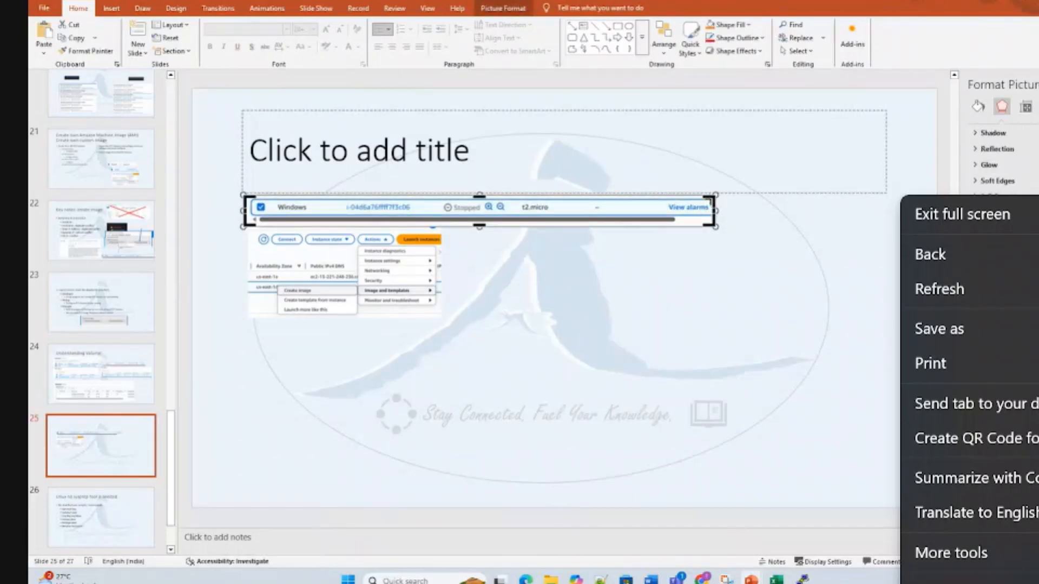
drag(707, 197, 564, 193)
click(535, 307)
Step: Switch to the AWS console, name the image WIndows-IIS-Image and disable Reboot instance
key(alt+Tab)
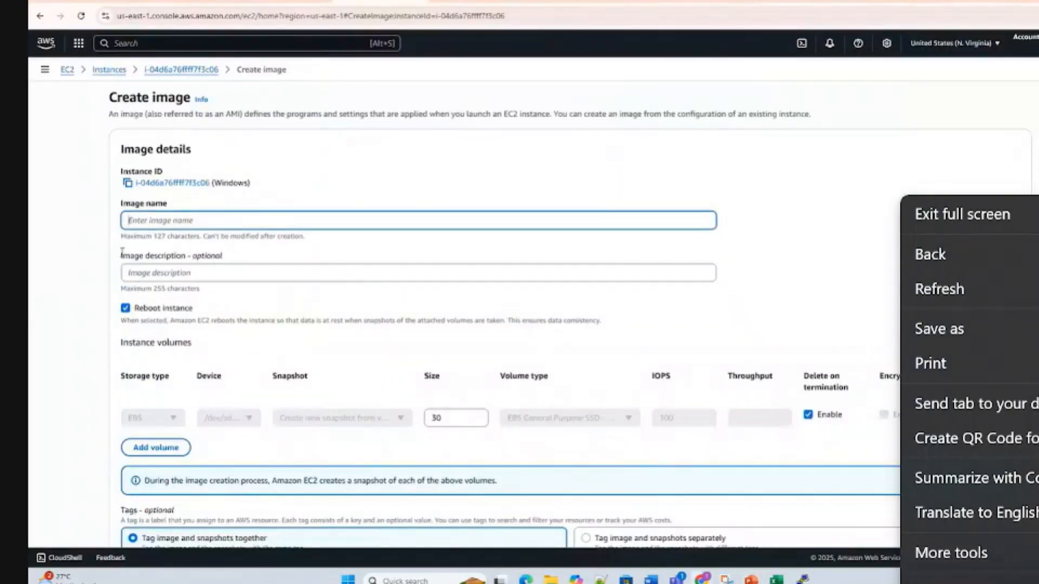
text(WIndows-IIS-Image)
click(127, 309)
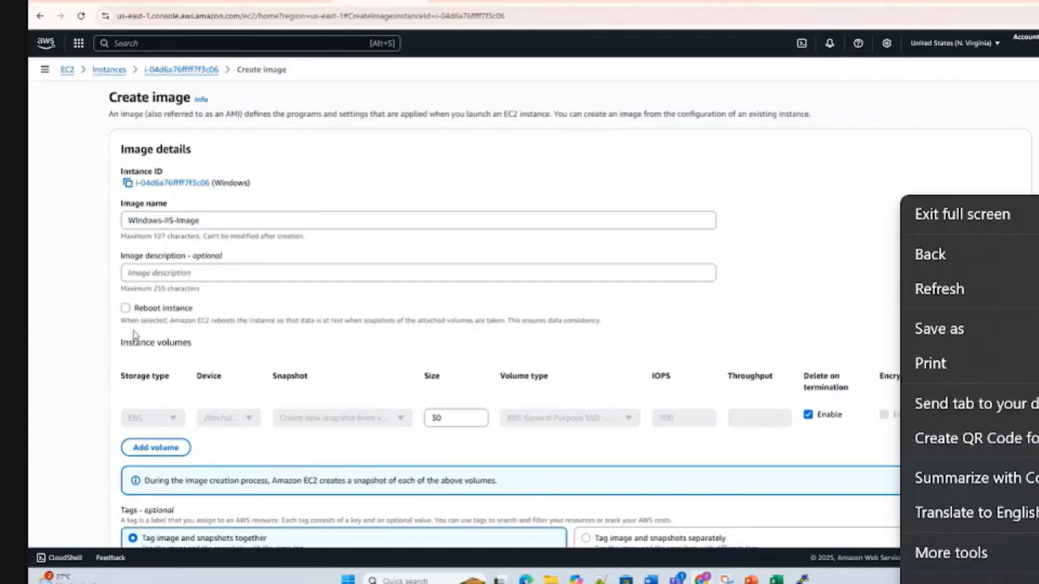
drag(141, 330, 469, 321)
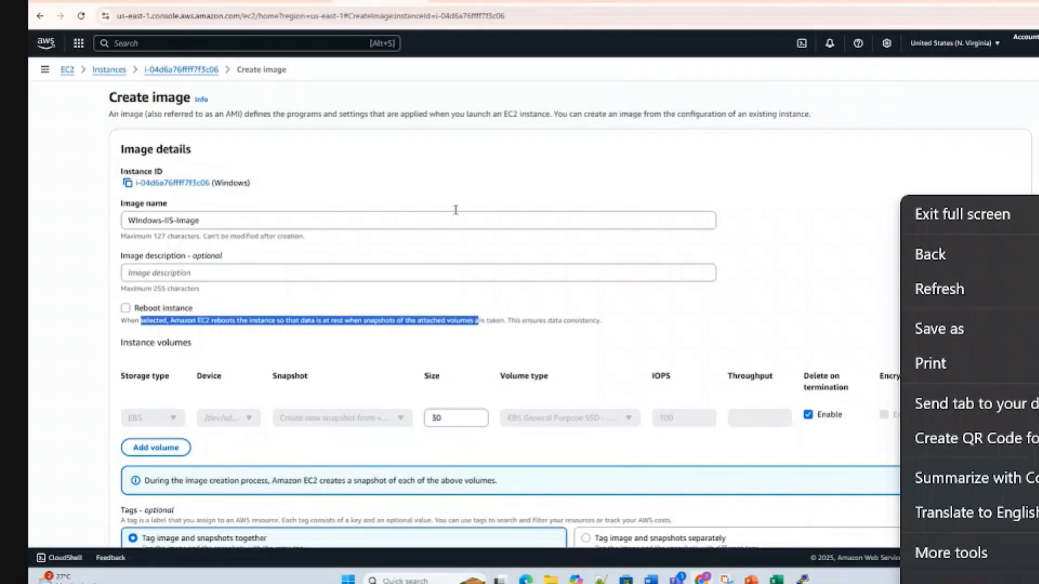
Step: Open the EC2 Snapshots list in the other AWS browser tab and take a screenshot of the list area
click(292, 1)
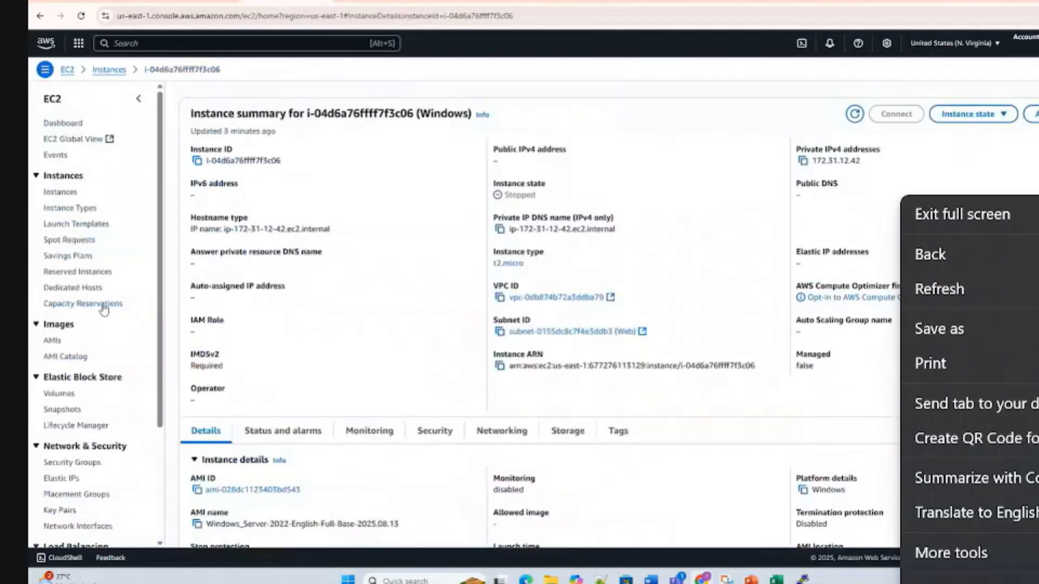
click(68, 390)
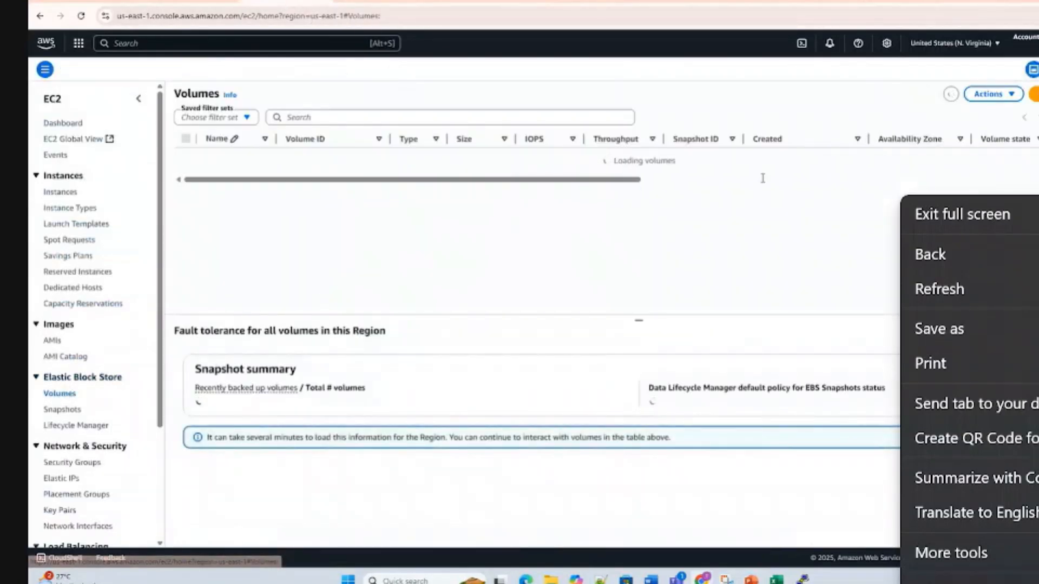
click(68, 410)
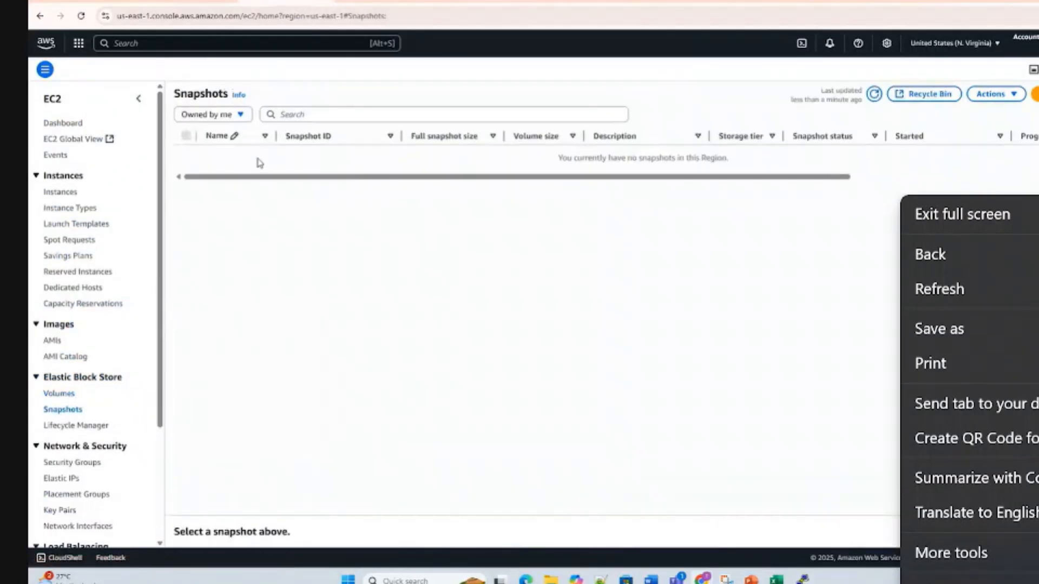
drag(561, 157, 759, 162)
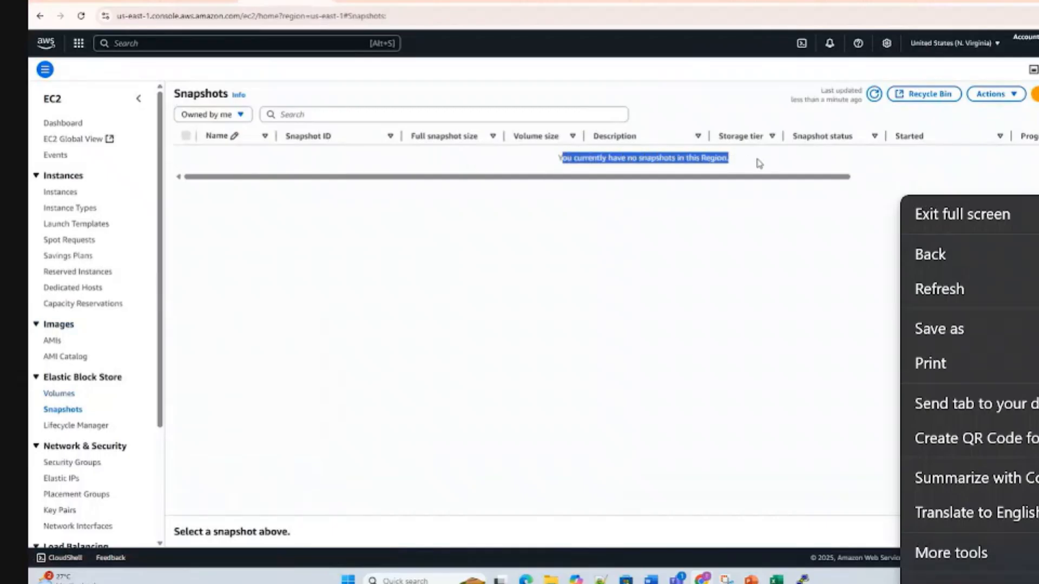
key(super+shift+s)
drag(156, 81, 822, 218)
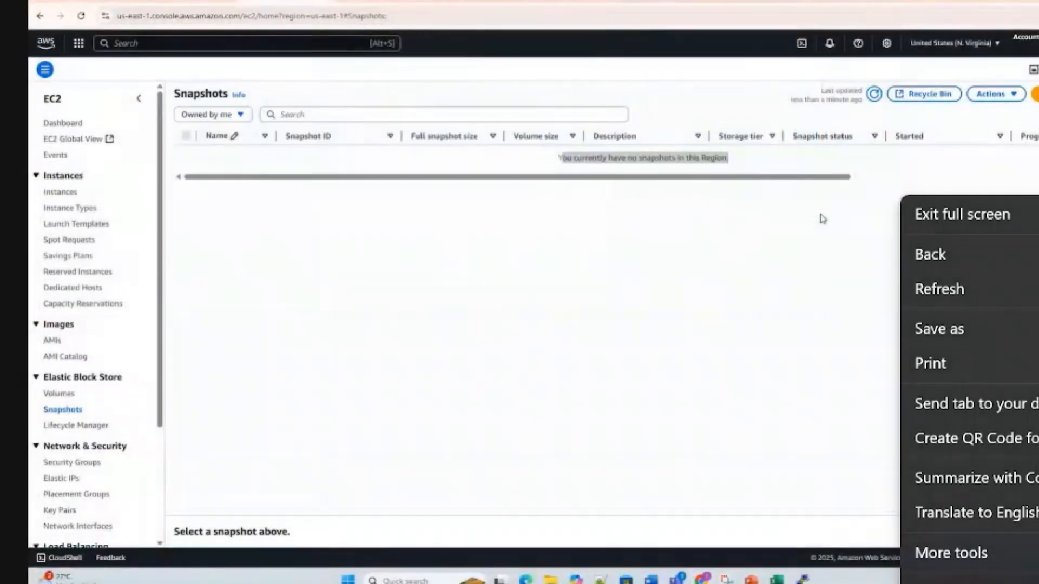
Step: Switch to PowerPoint, add a new slide after "Understanding Volume" and move it below the slide with the instance pictures
key(alt+Tab)
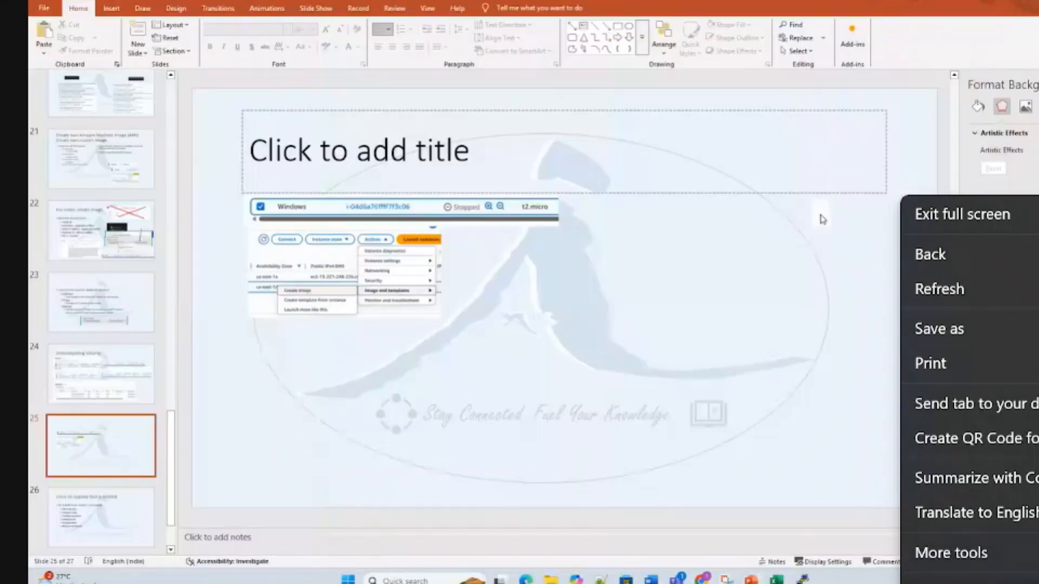
click(128, 374)
right_click(128, 374)
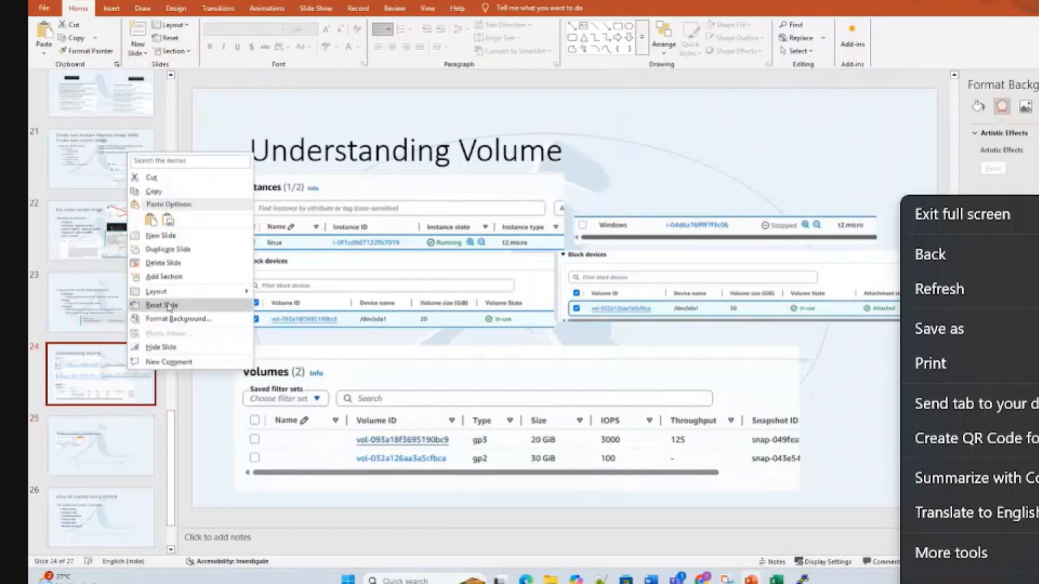
click(154, 229)
scroll(168, 303, down, 3)
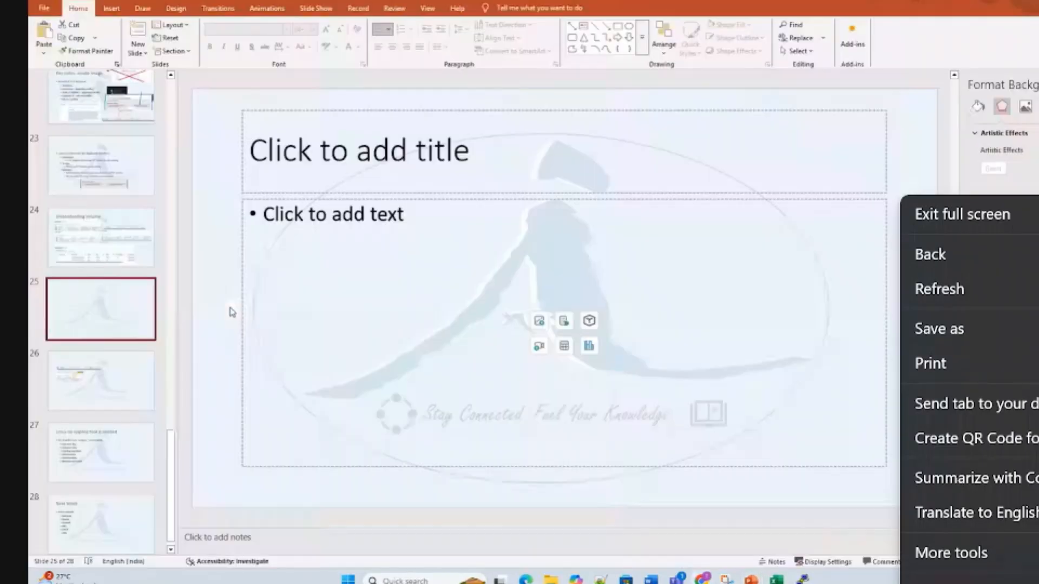
mouse_move(128, 310)
mouse_down()
mouse_move(120, 395)
mouse_move(120, 320)
mouse_up()
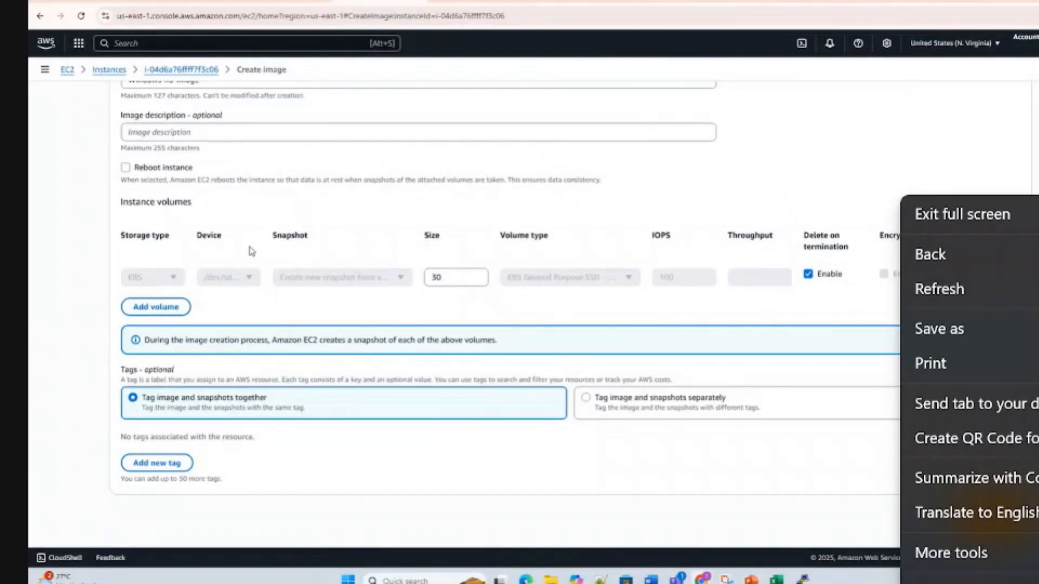
Step: Paste the captured instance volumes table onto slide 25 in PowerPoint, shrunk and placed below the Create image menu picture
key(alt+Tab)
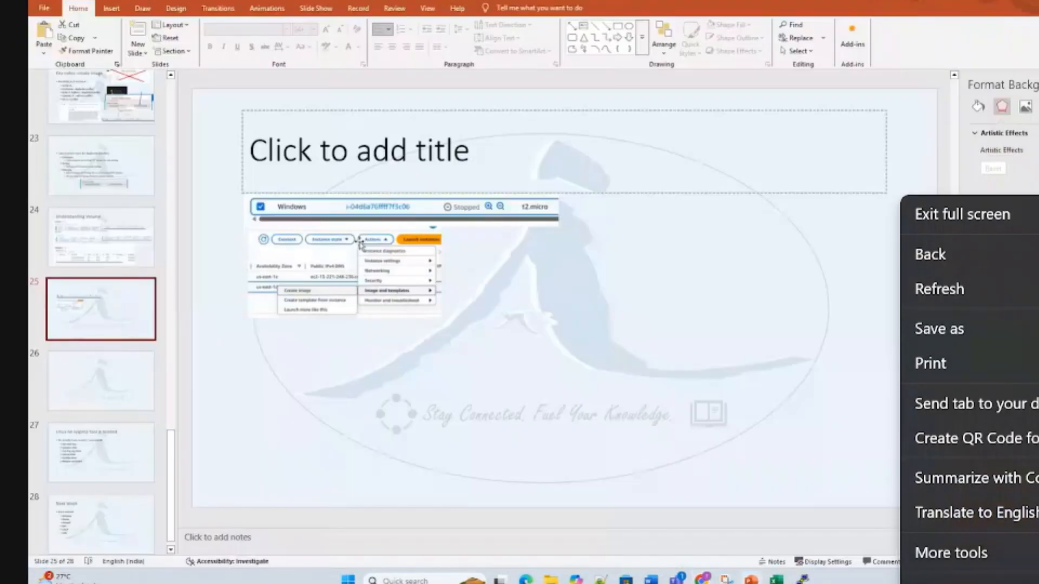
key(ctrl+v)
drag(192, 246, 483, 351)
key(ctrl+z)
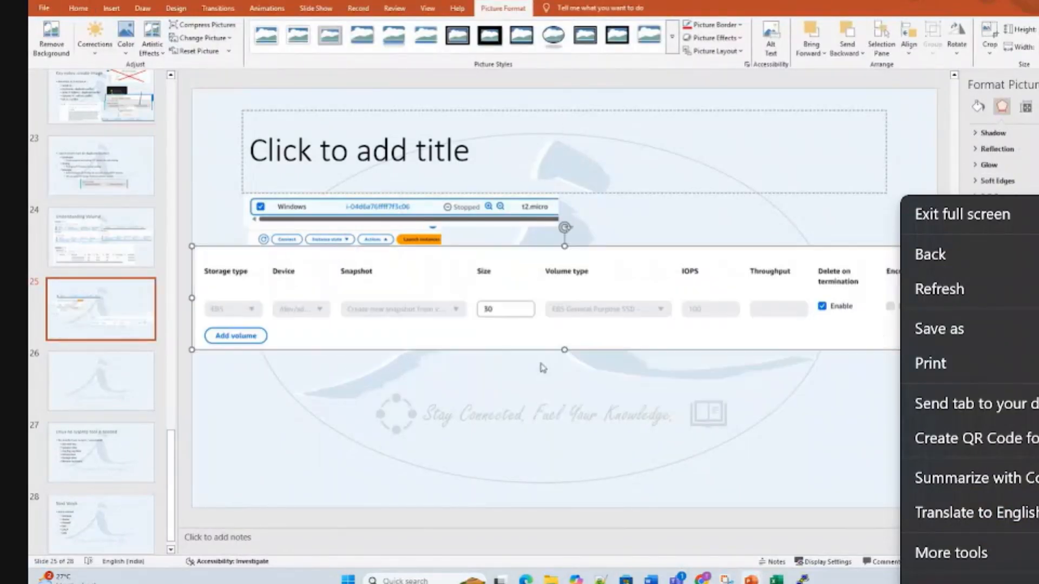
drag(189, 350, 300, 403)
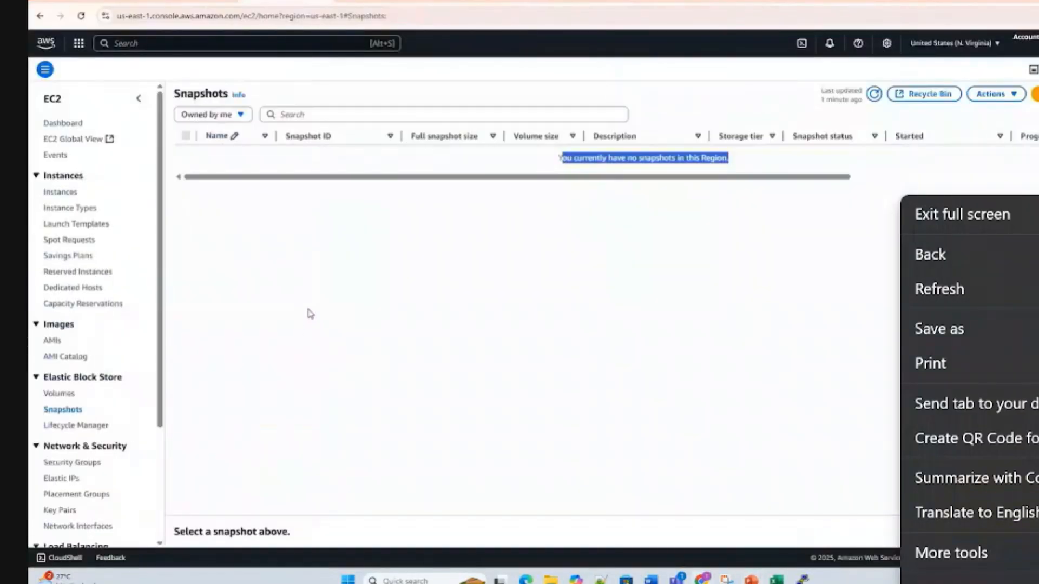
Step: Capture the Snapshots list as a screenshot and give slide 26 in PowerPoint the title "Before Image no snapshot"
key(super+shift+s)
drag(138, 73, 823, 206)
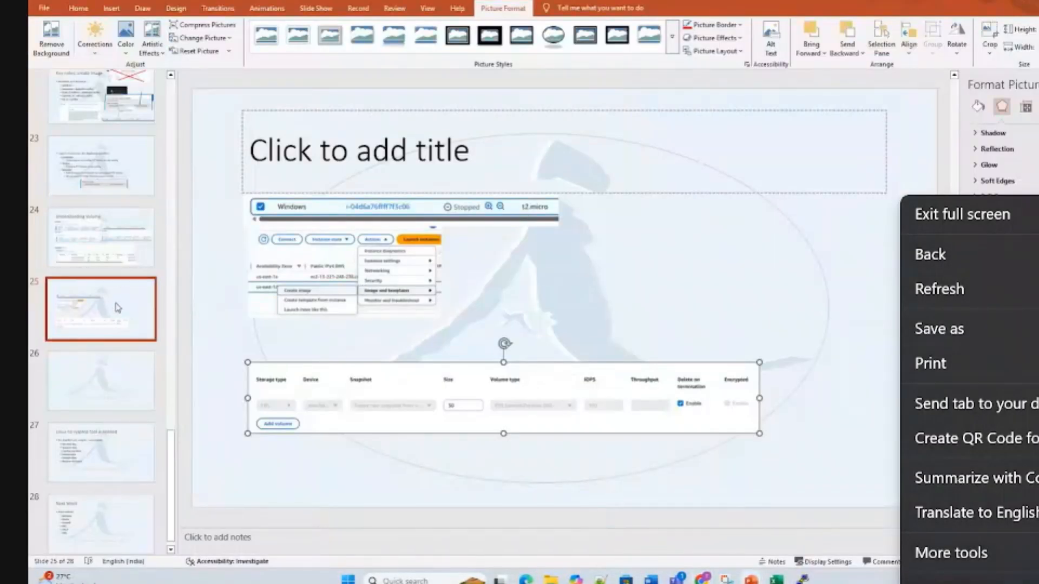
click(100, 371)
click(283, 167)
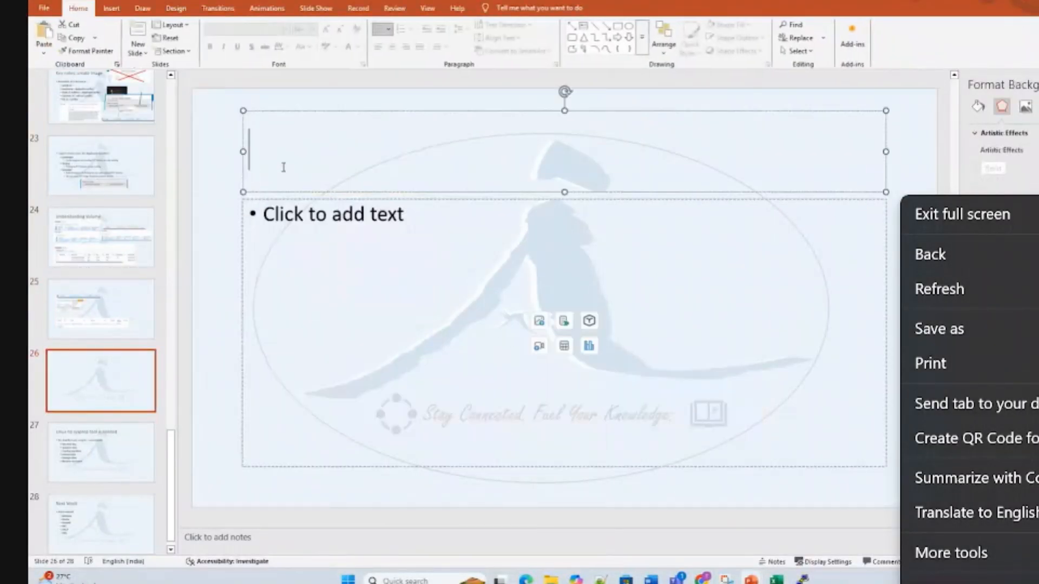
text(Before Ima)
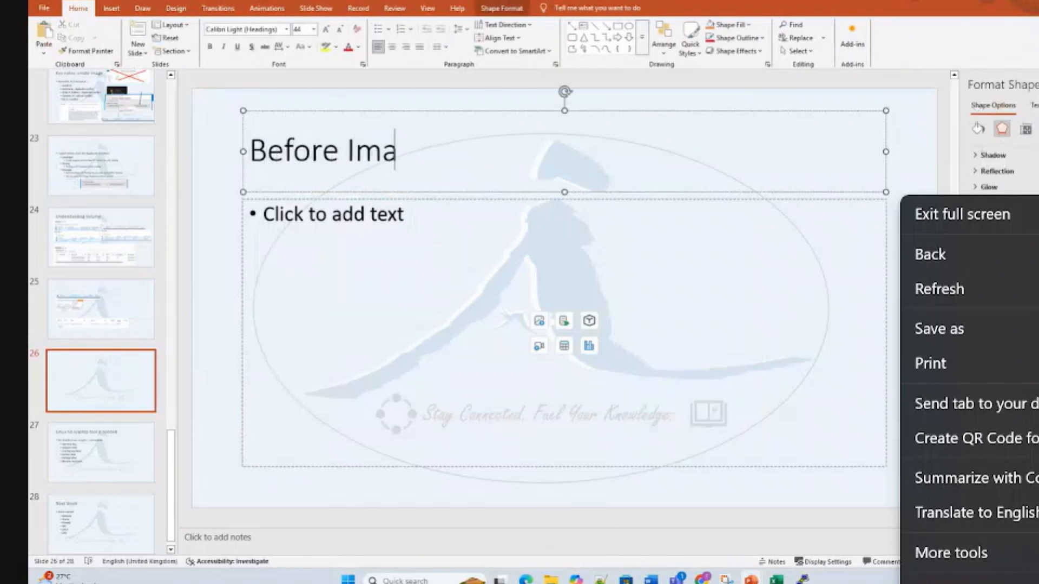
text(ge no snapshot)
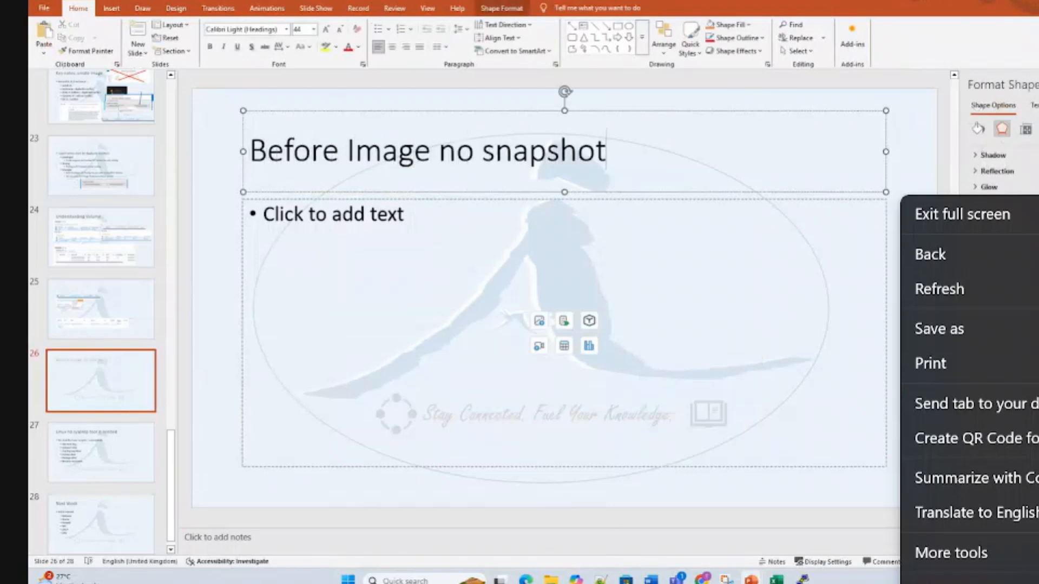
Step: Paste the Snapshots list screenshot below the title and move the slide above the one with the instance pictures
click(241, 258)
key(ctrl+v)
drag(148, 357, 118, 303)
click(107, 382)
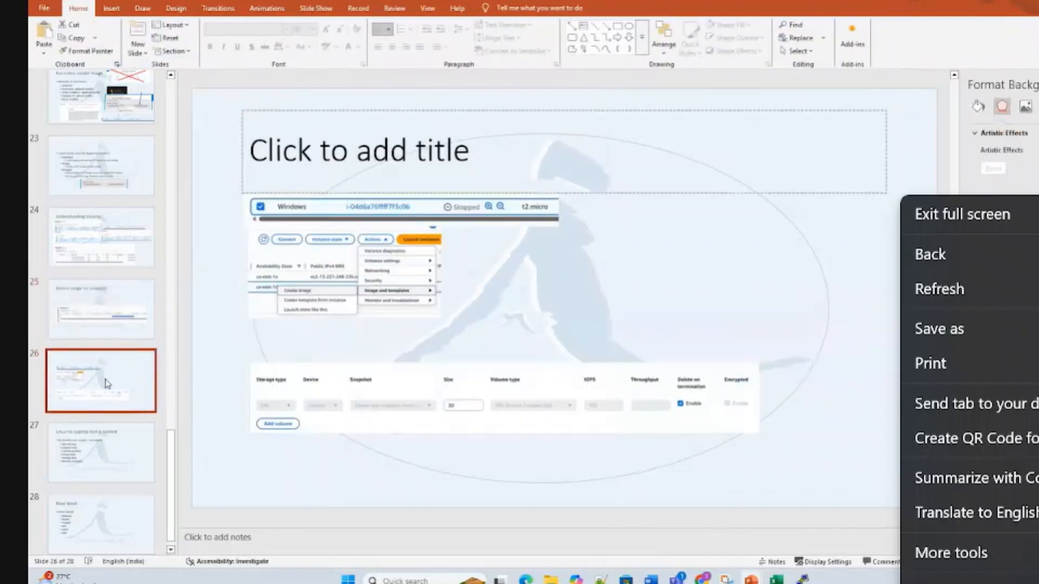
Step: Try an enlarged screenshot of the Create image page's Snapshot field on slide 26, and remove the picture
key(alt+Tab)
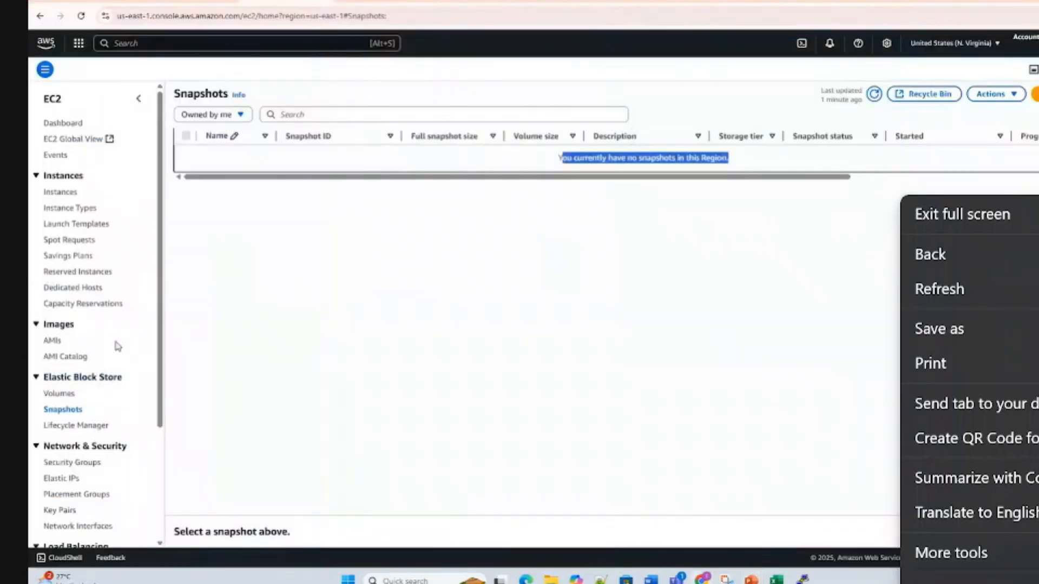
key(ctrl+Tab)
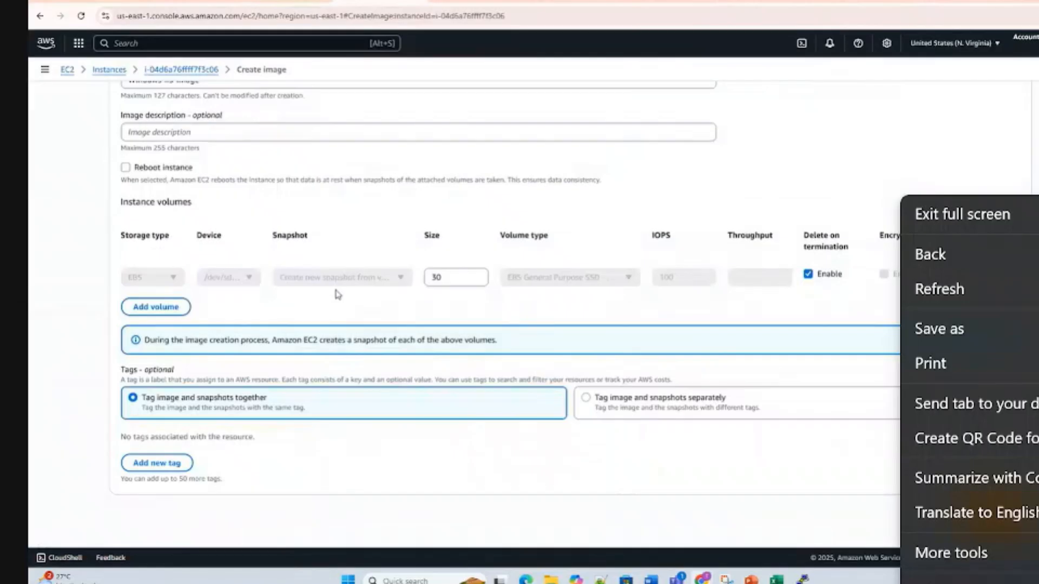
key(super+shift+s)
drag(268, 250, 428, 306)
key(alt+Tab)
key(ctrl+v)
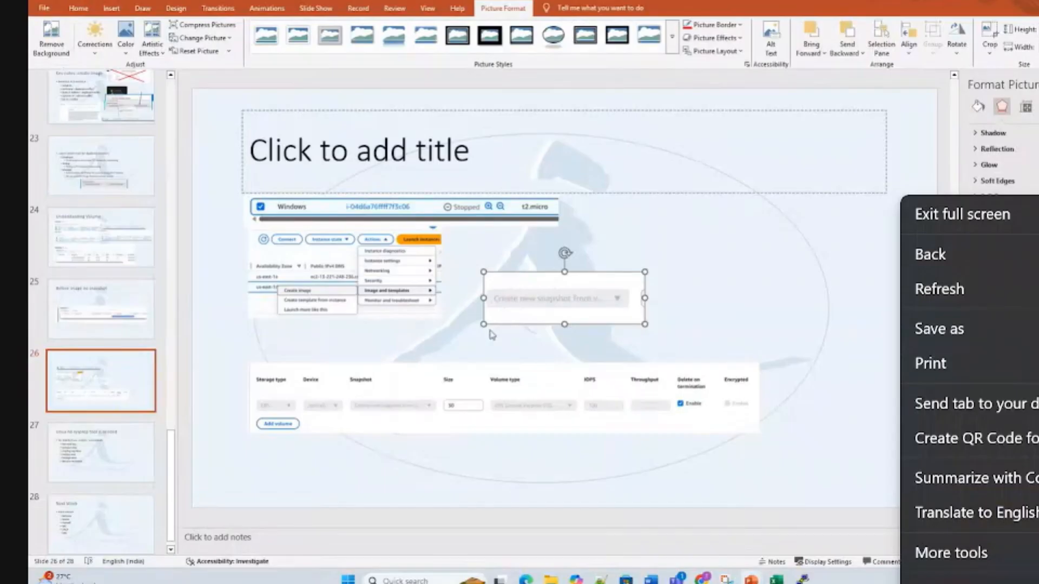
drag(483, 325, 316, 439)
drag(358, 366, 488, 337)
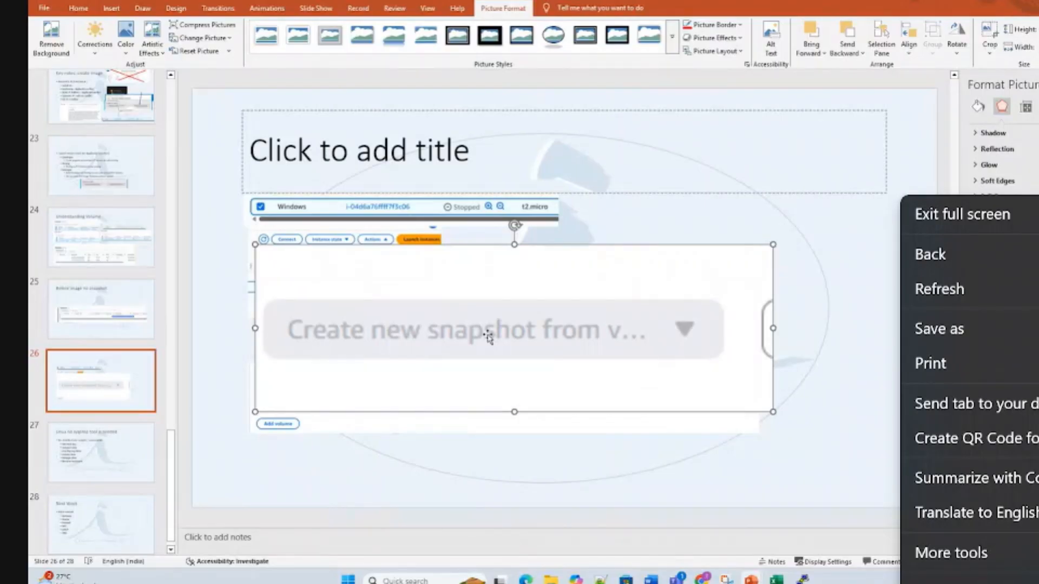
key(Delete)
Step: Switch to the AWS console, correct the image name to Windows-IIS-Image and create the image
key(alt+Tab)
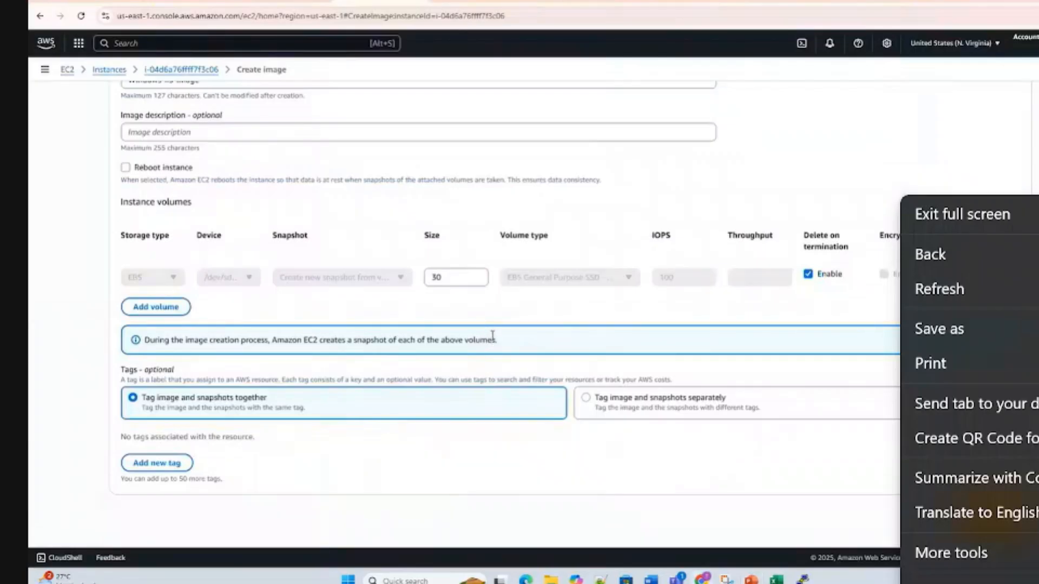
scroll(490, 321, up, 1)
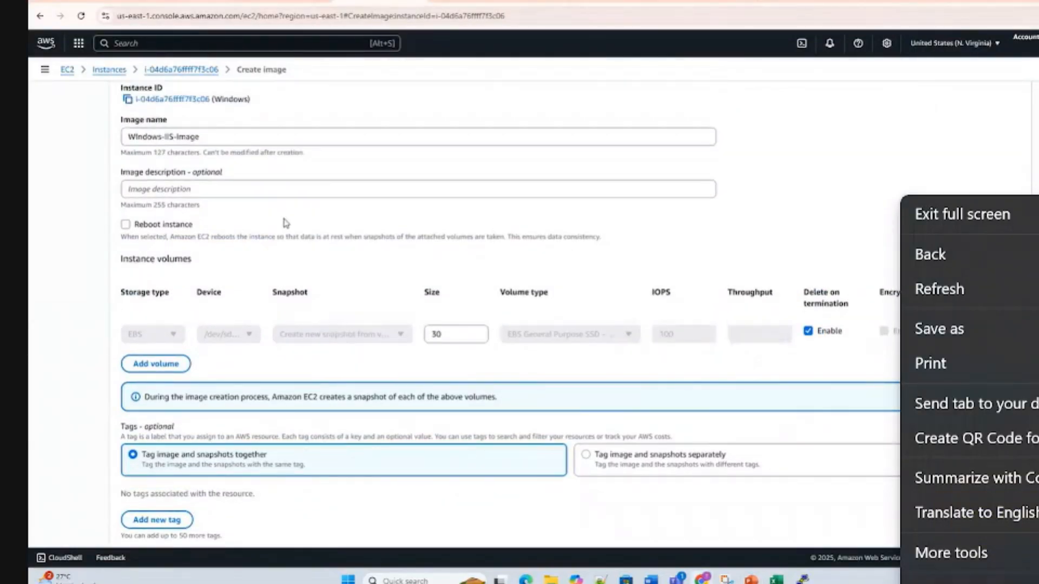
drag(211, 142, 118, 136)
click(118, 136)
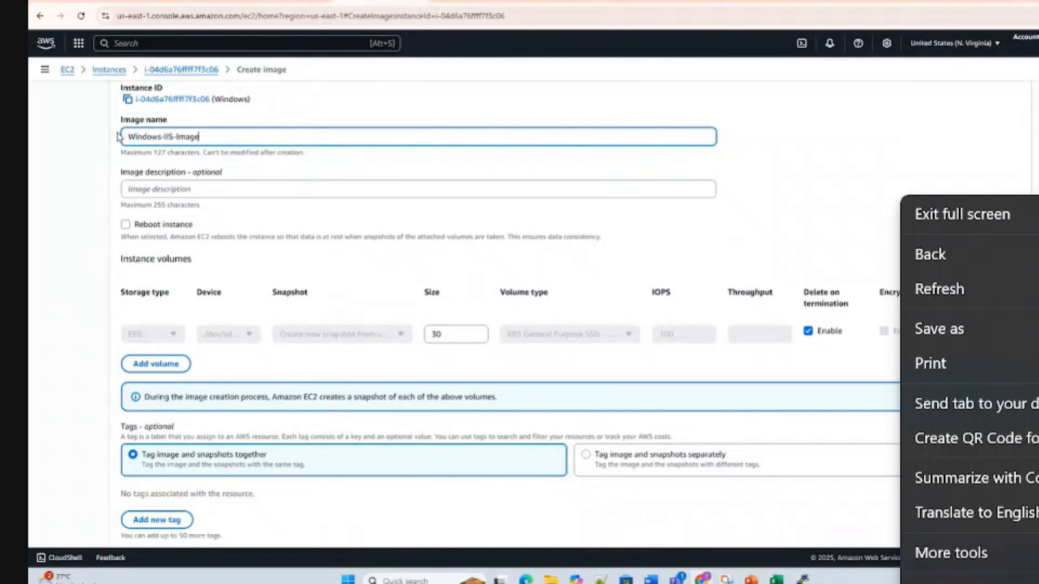
scroll(231, 275, down, 1)
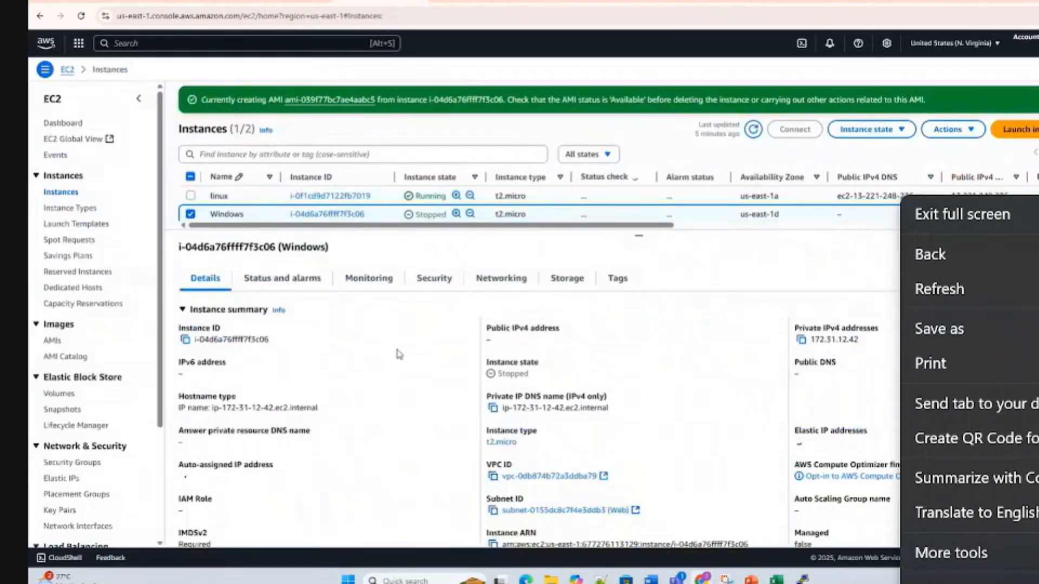
Step: Capture the green AMI creation banner and paste it on slide 26 in PowerPoint, placed below the raised volumes table
key(super+shift+s)
drag(178, 84, 926, 119)
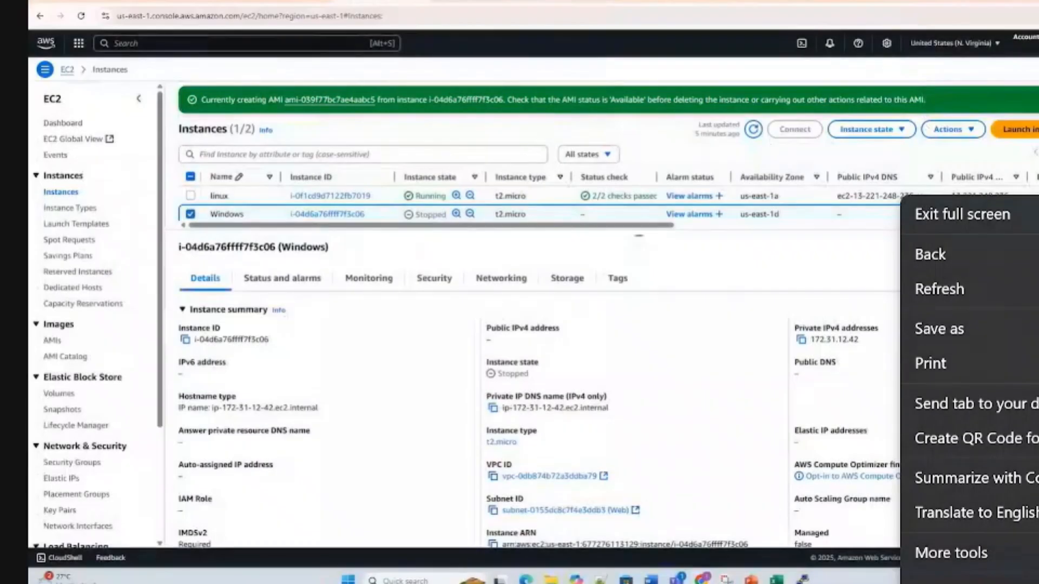
key(alt+Tab)
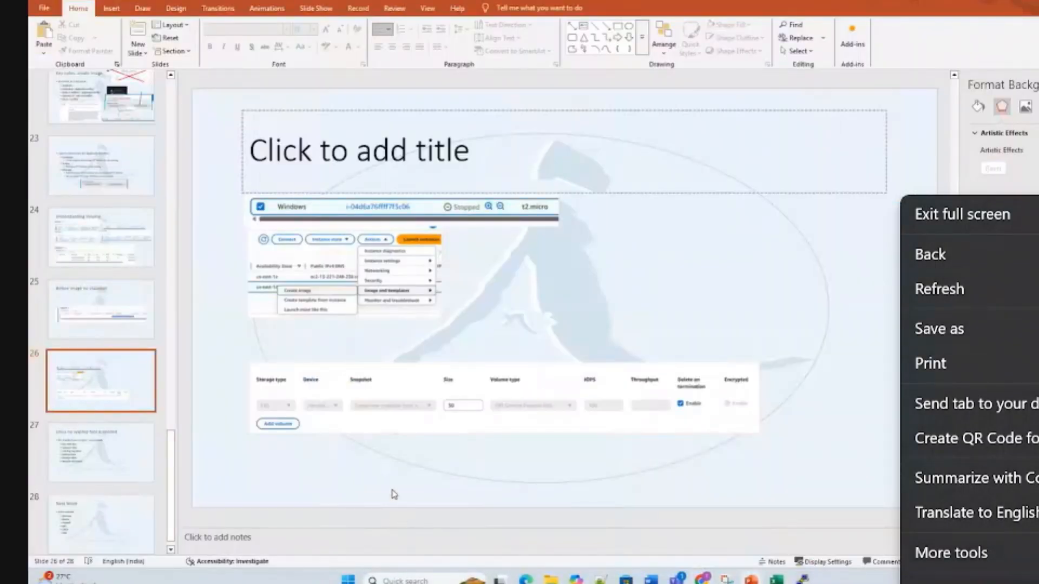
key(ctrl+v)
drag(366, 403, 352, 359)
click(291, 297)
drag(291, 297, 327, 404)
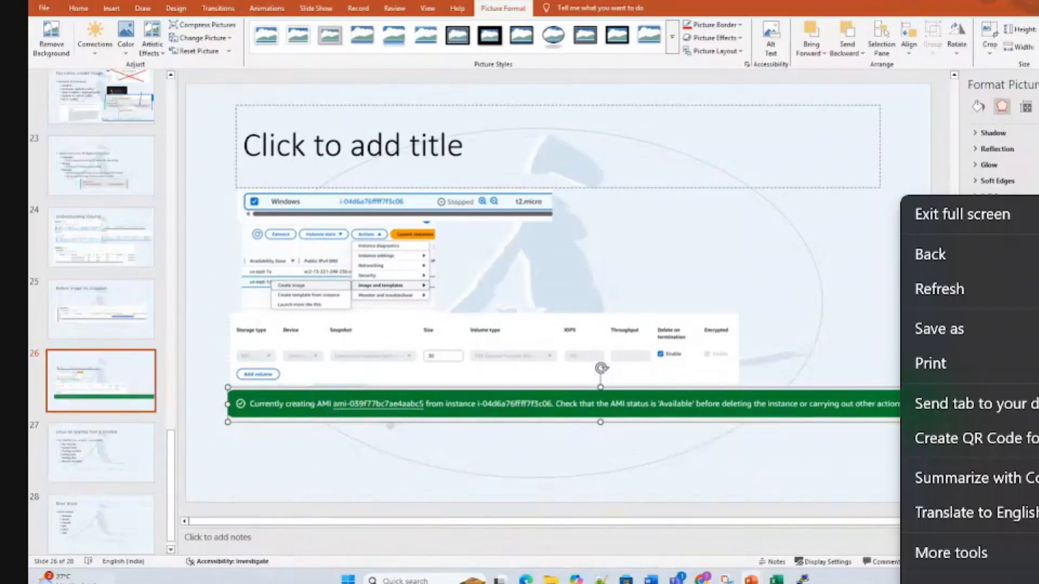
Step: Switch to the AWS console and check the refreshed Snapshots and Volumes lists for new entries
key(alt+Tab)
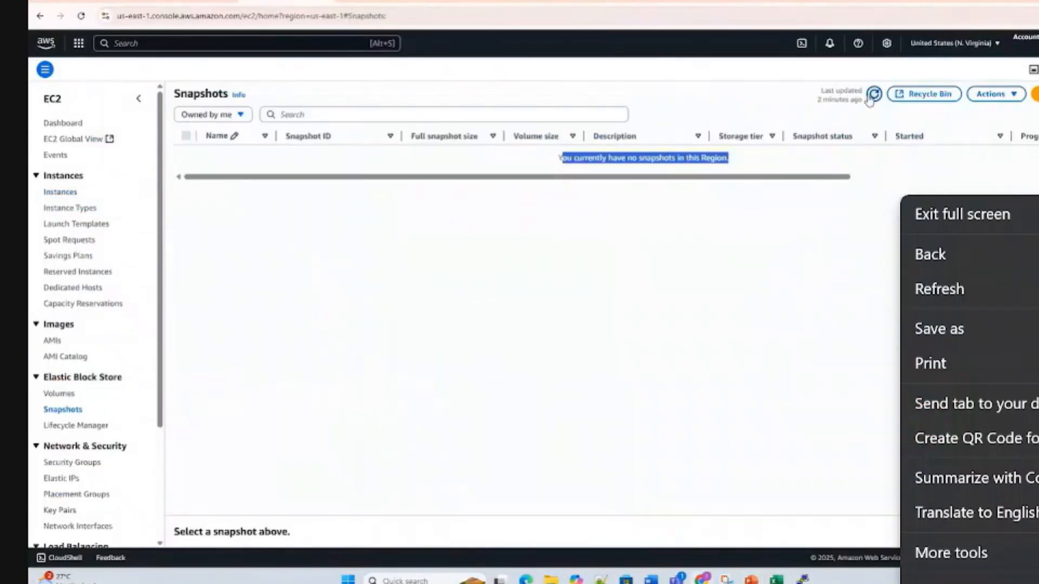
click(872, 98)
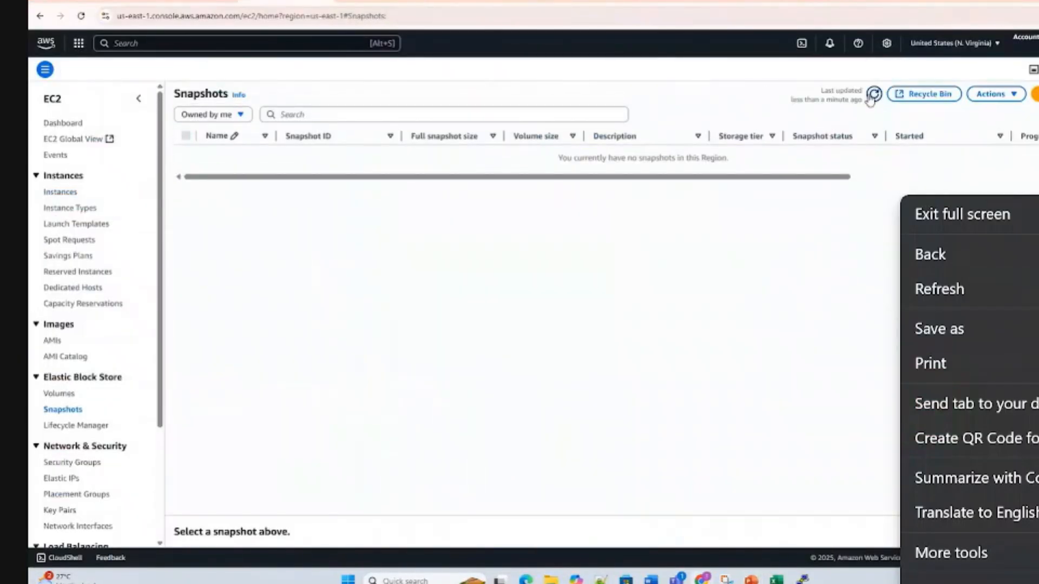
click(871, 98)
click(65, 398)
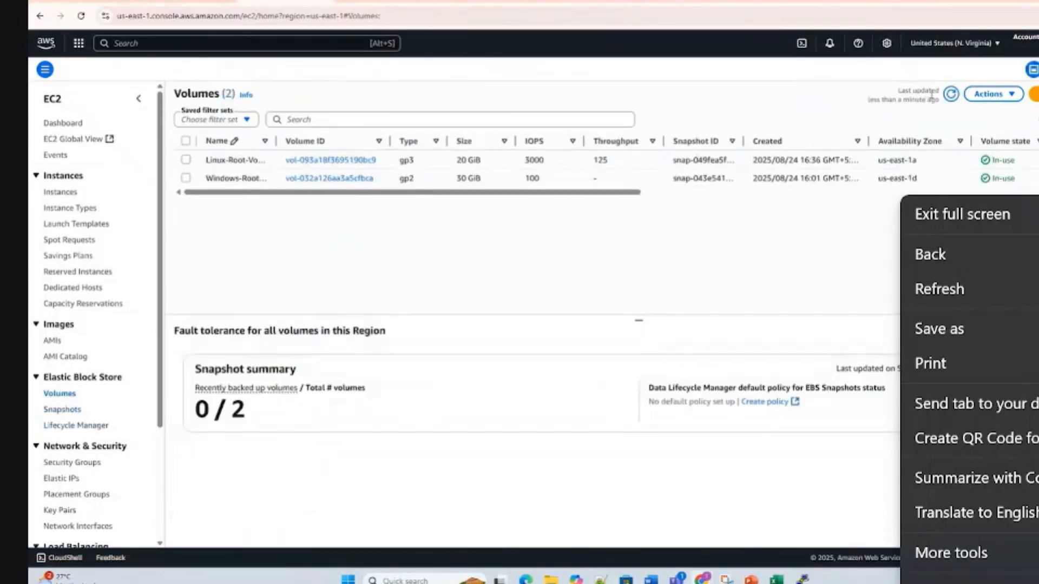
click(948, 97)
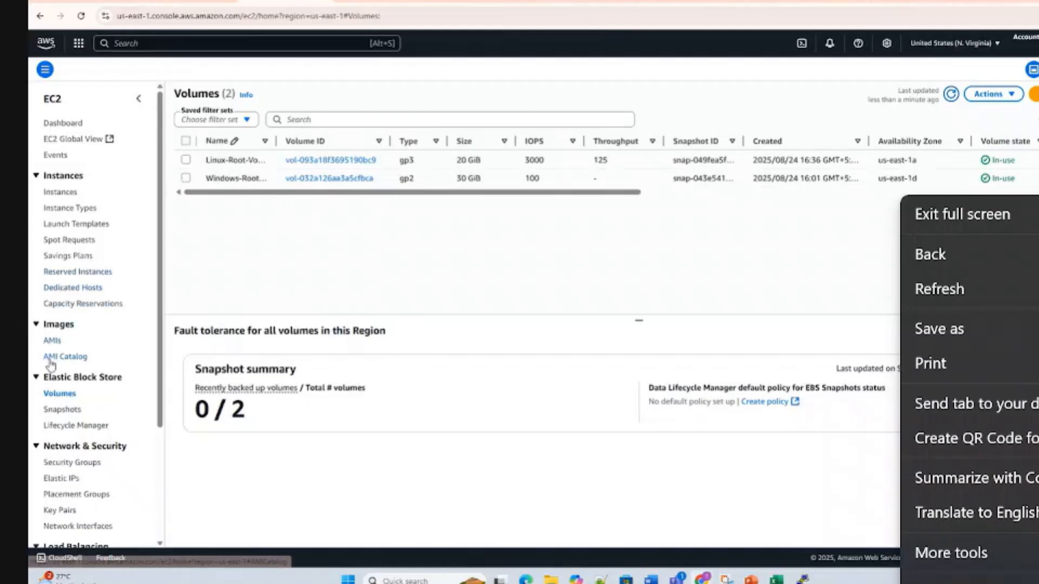
Step: Open the AMIs list, select Windows-IIS-Image, enlarge its details area and take a screenshot of the AMI list
click(51, 342)
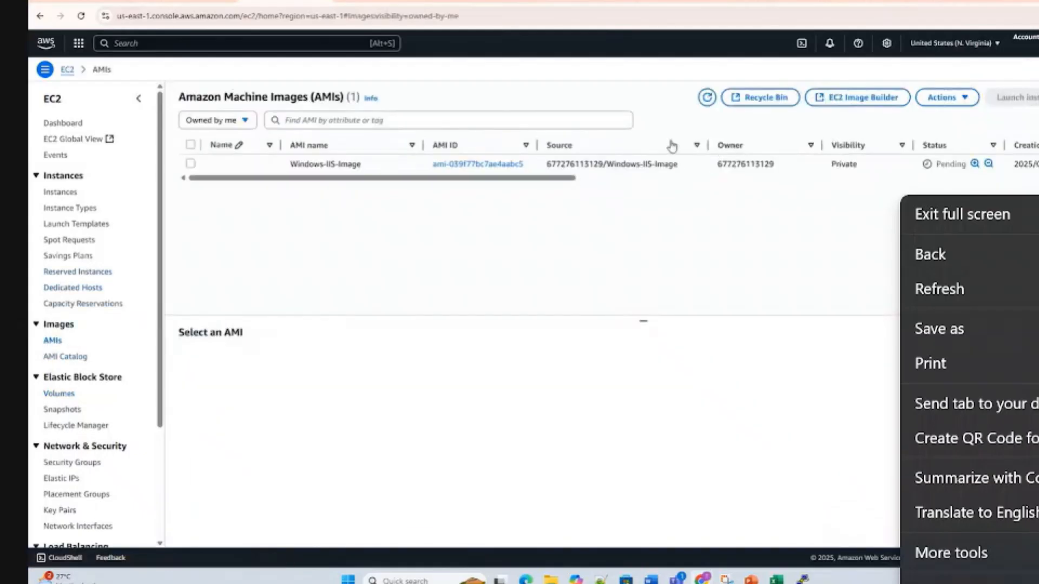
click(191, 163)
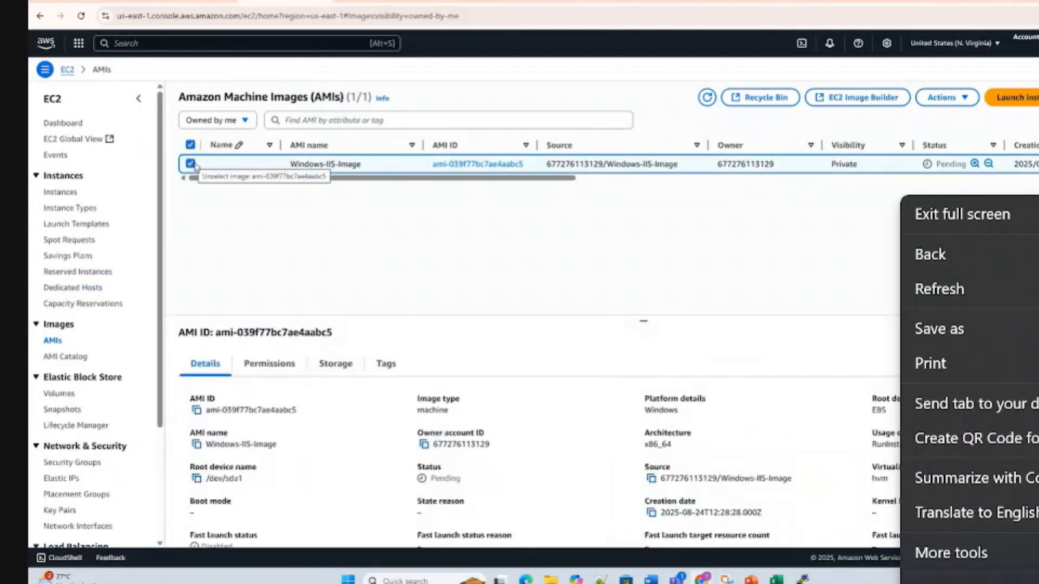
drag(641, 322, 640, 238)
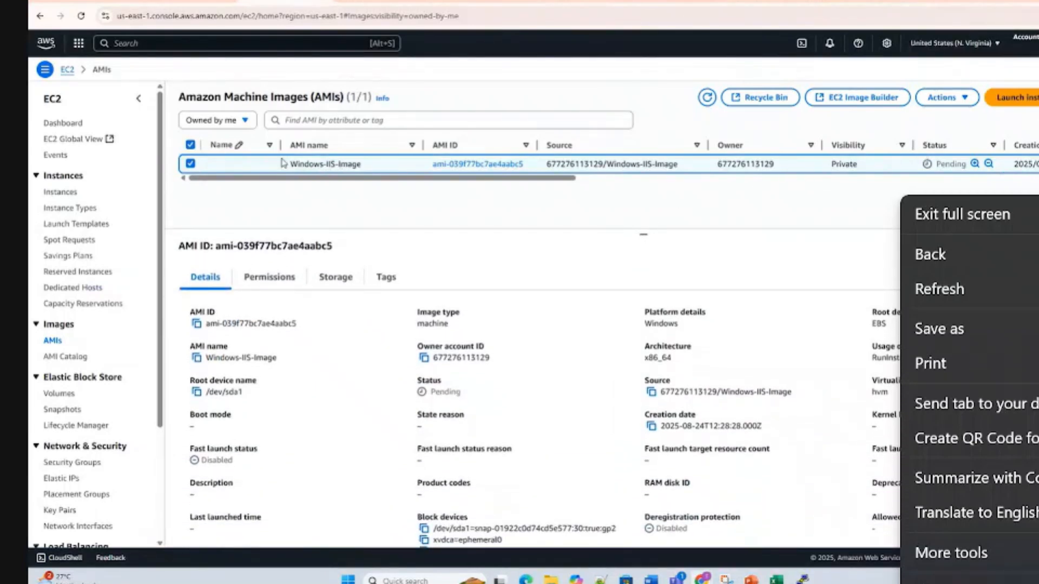
drag(173, 86, 1008, 196)
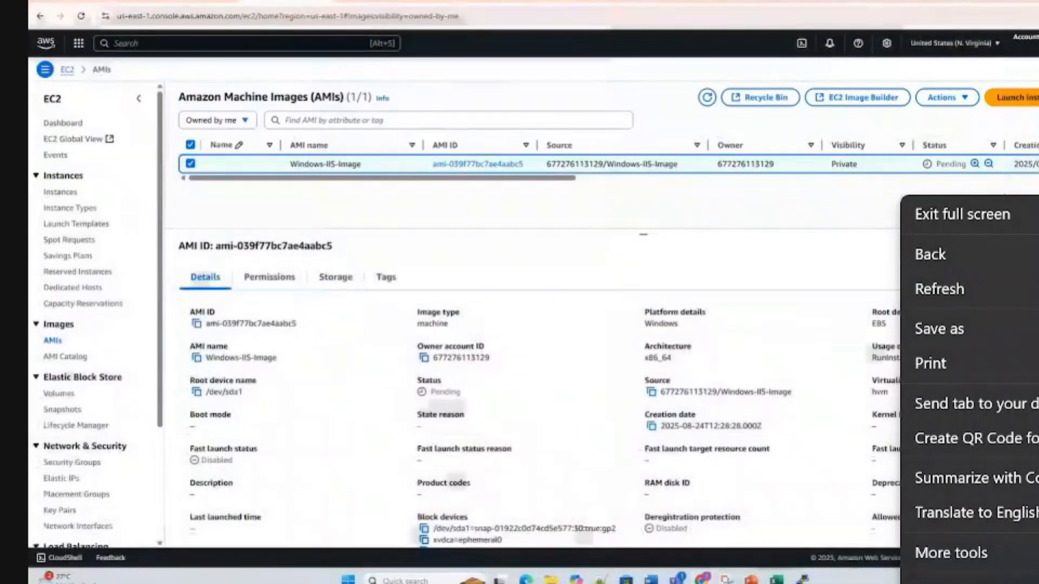
Step: Paste the AMI list screenshot on slide 26 in PowerPoint, shrunk and placed below the green banner
key(alt+Tab)
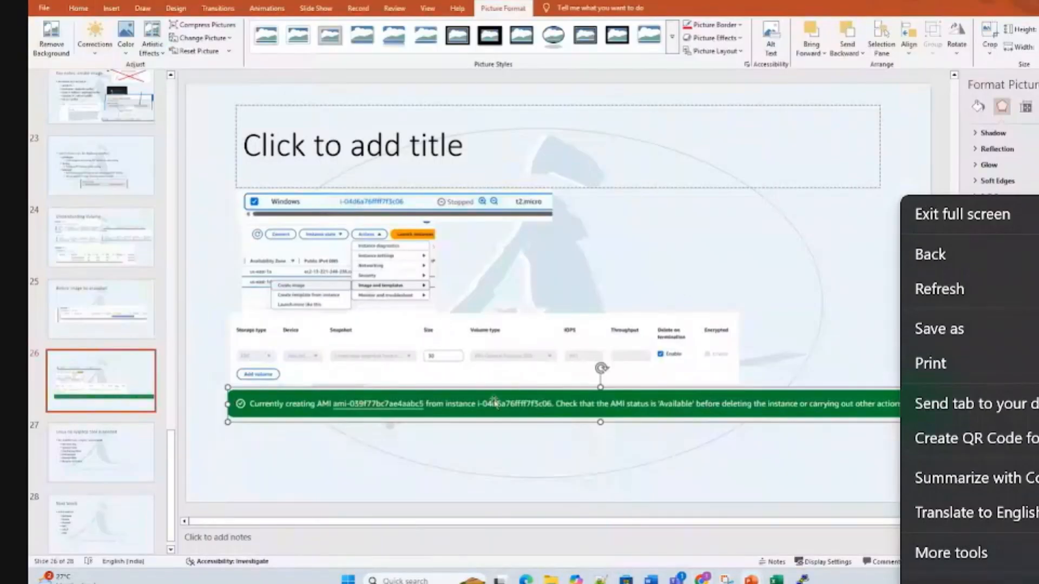
key(ctrl+v)
drag(274, 270, 271, 368)
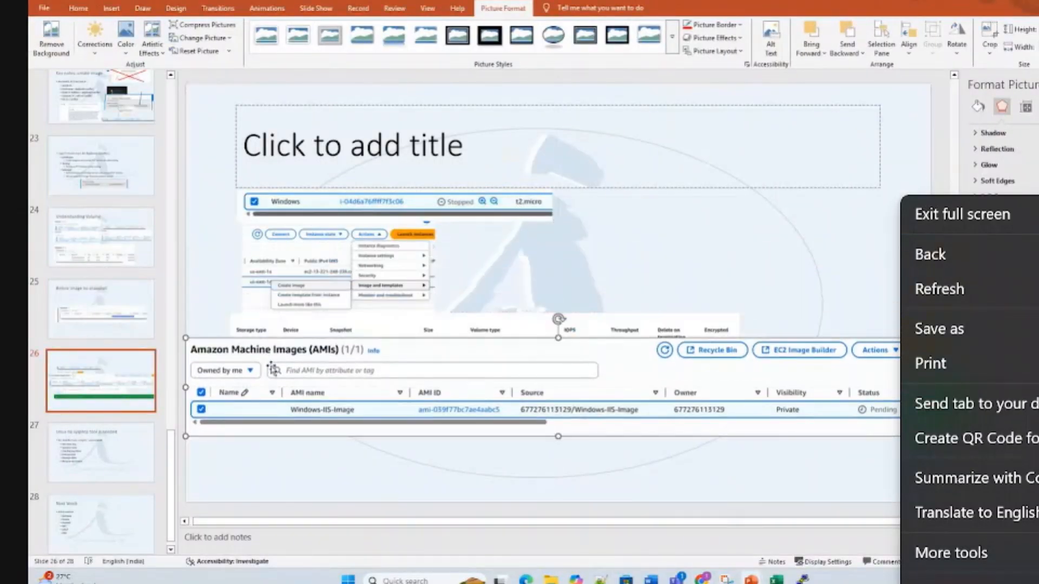
drag(186, 338, 357, 392)
drag(438, 396, 331, 460)
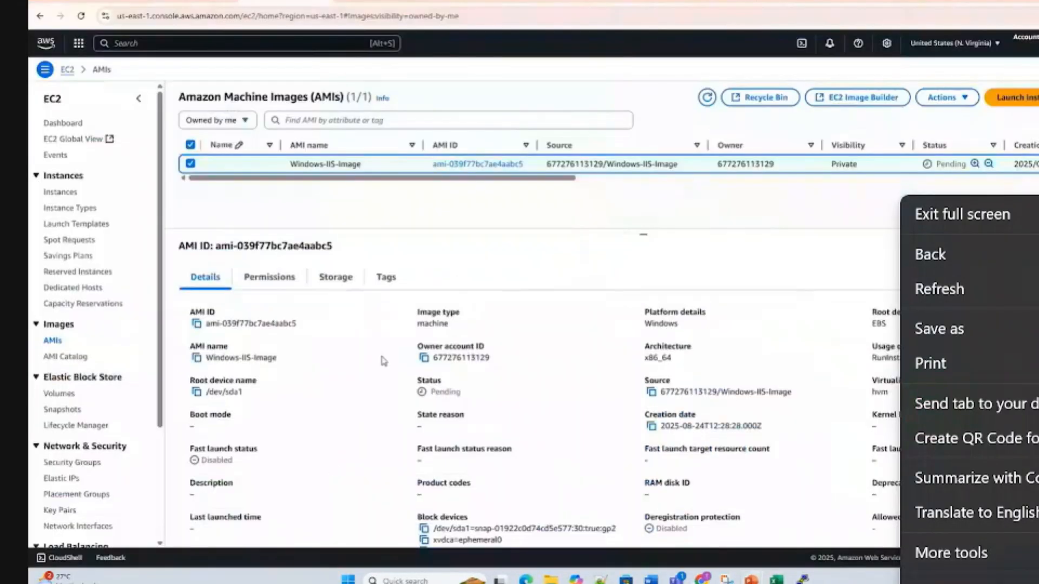
Step: Refresh the AMIs list in the AWS console to check the image's status, and check the refreshed Volumes list
click(699, 98)
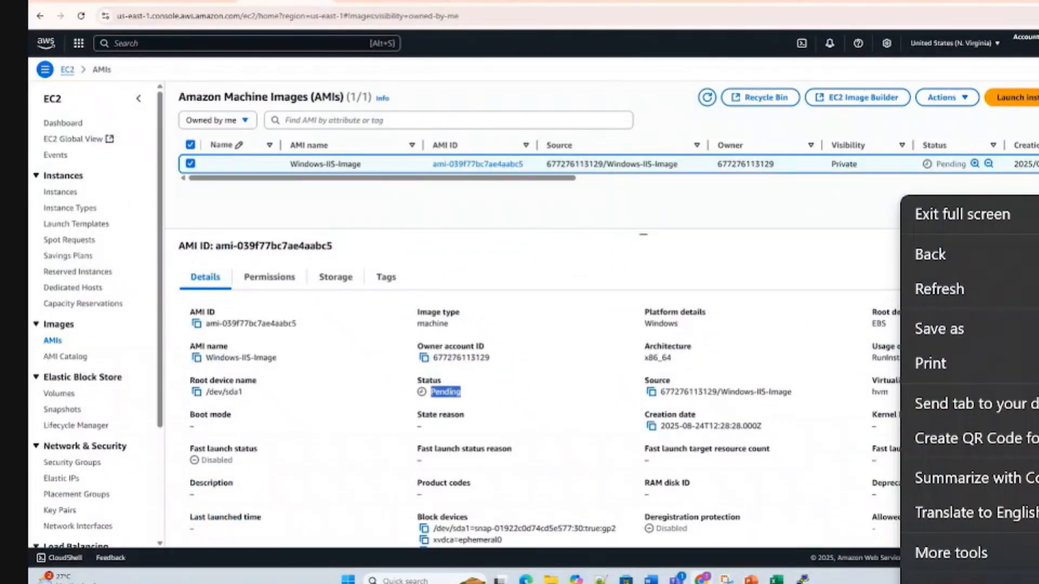
click(65, 394)
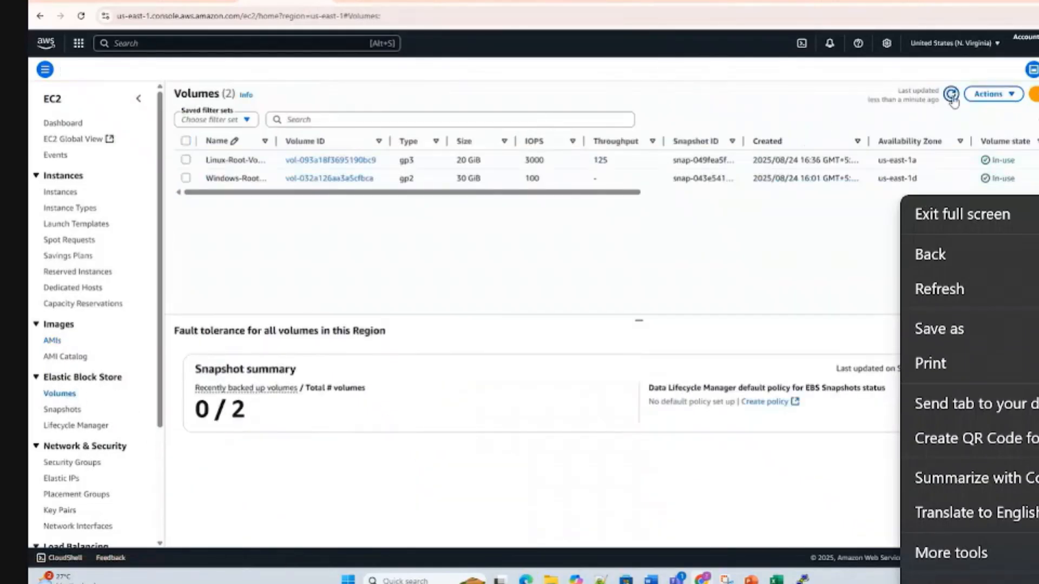
click(951, 95)
click(951, 95)
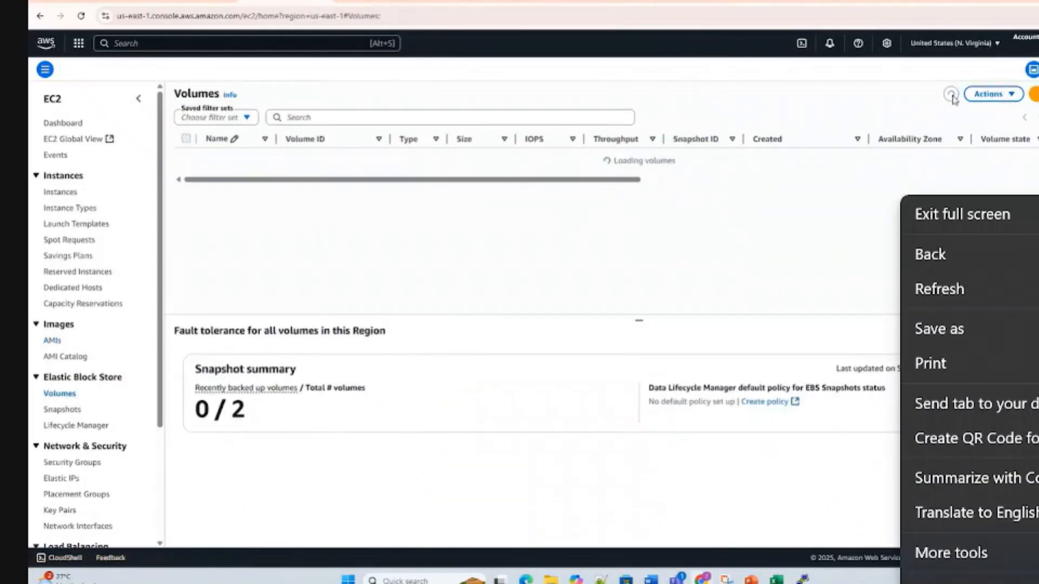
Step: Open the Snapshots list, select the 30 GiB snapshot and take a screenshot of the list area
click(63, 409)
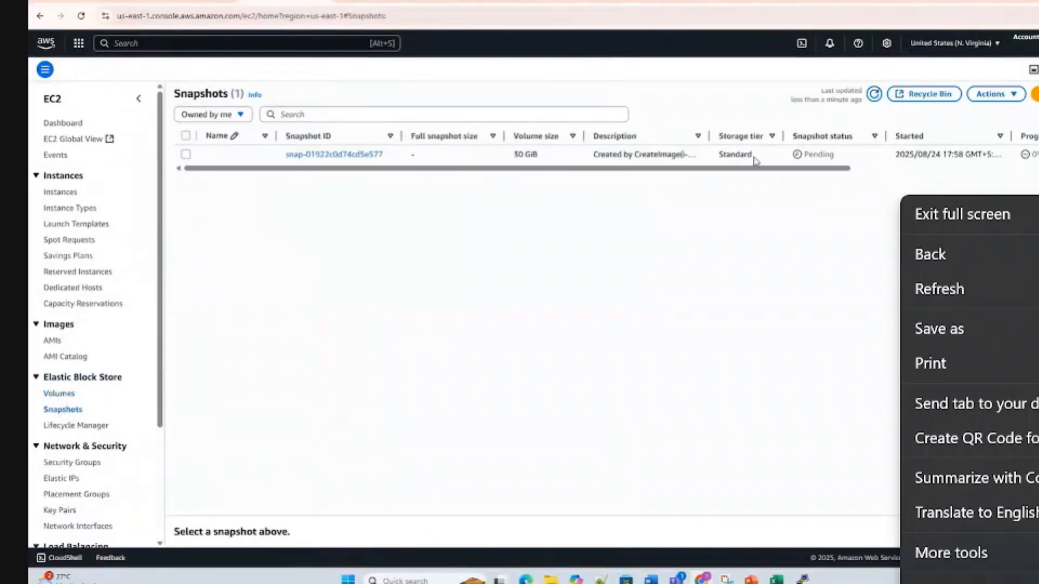
key(super+shift+s)
drag(165, 80, 863, 181)
click(185, 154)
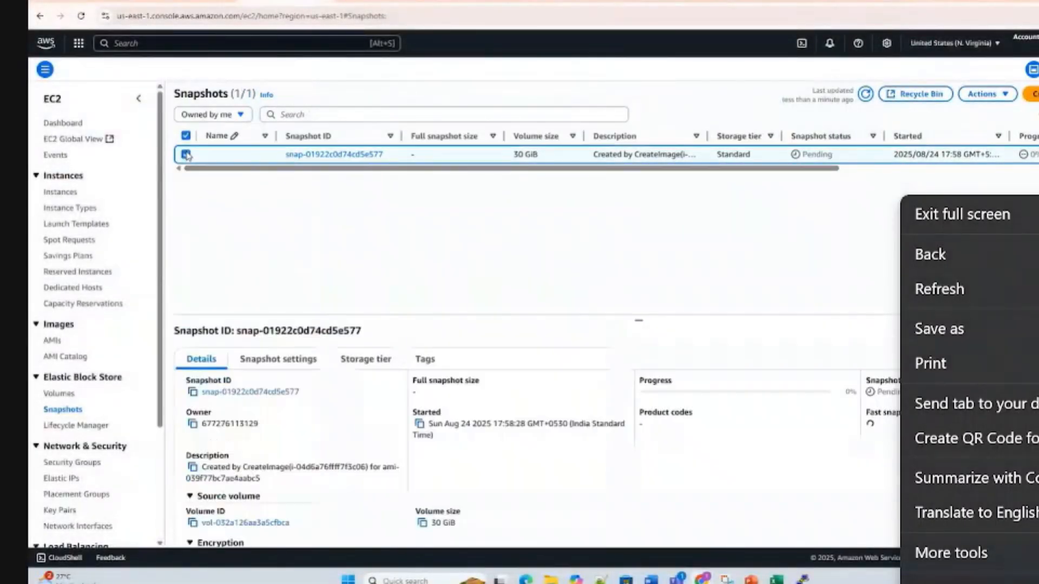
key(super+shift+s)
drag(168, 83, 1036, 179)
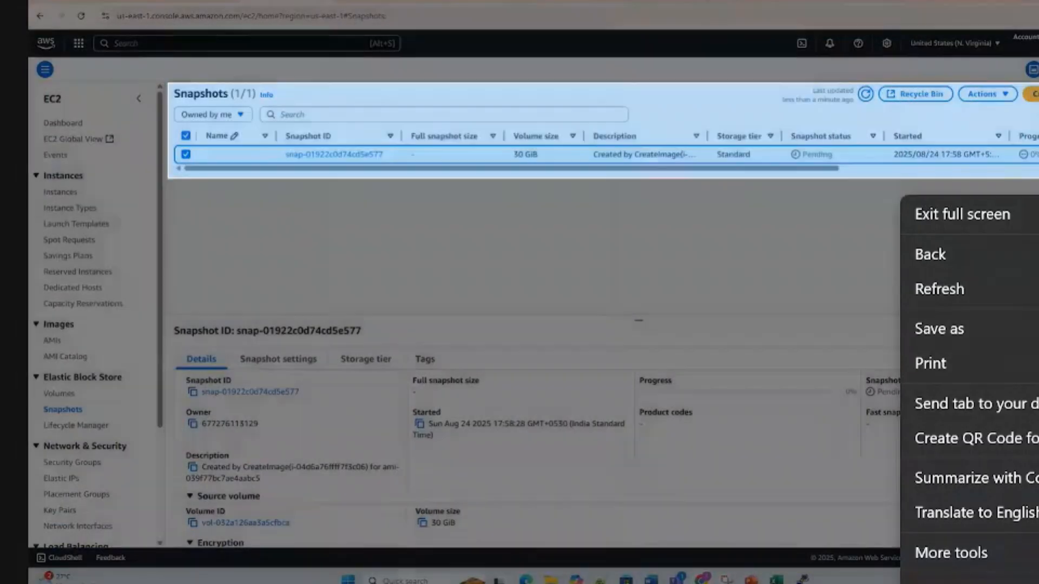
Step: Add a new slide after slide 26 in PowerPoint and title it "Snapshot is creating automatically after we create Image"
click(751, 580)
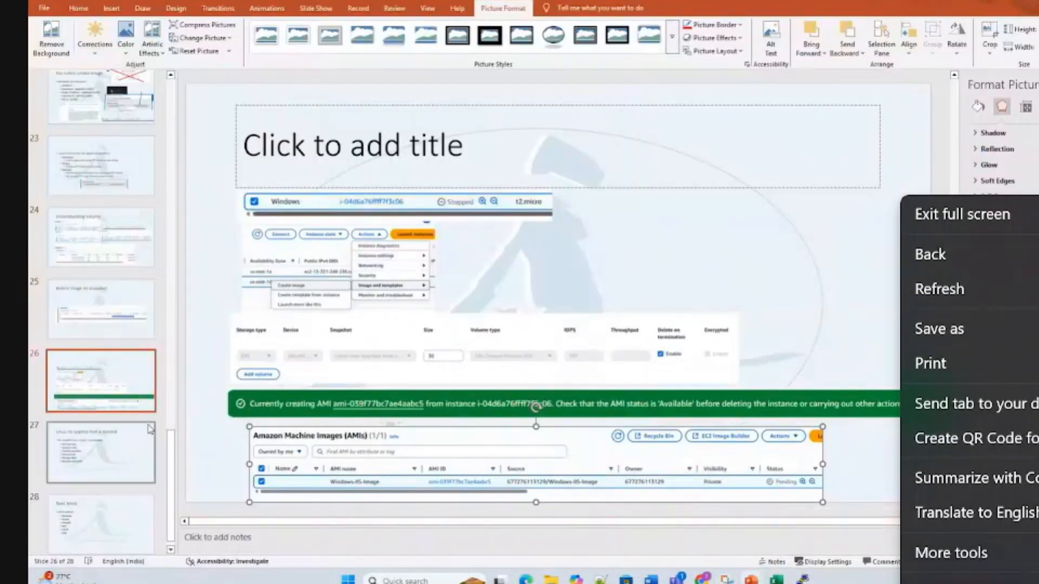
right_click(139, 379)
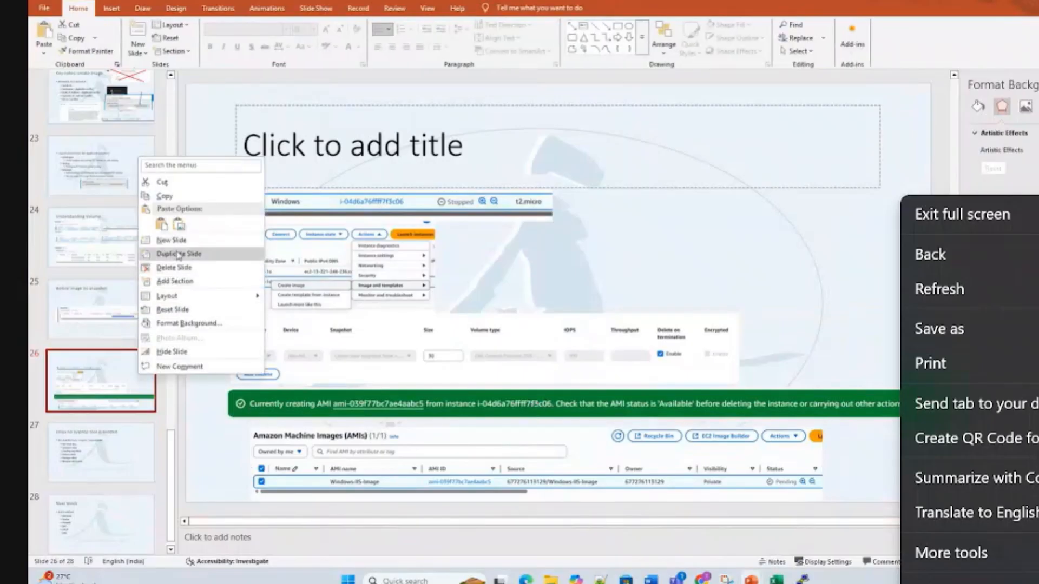
click(162, 239)
click(291, 157)
text(Snap)
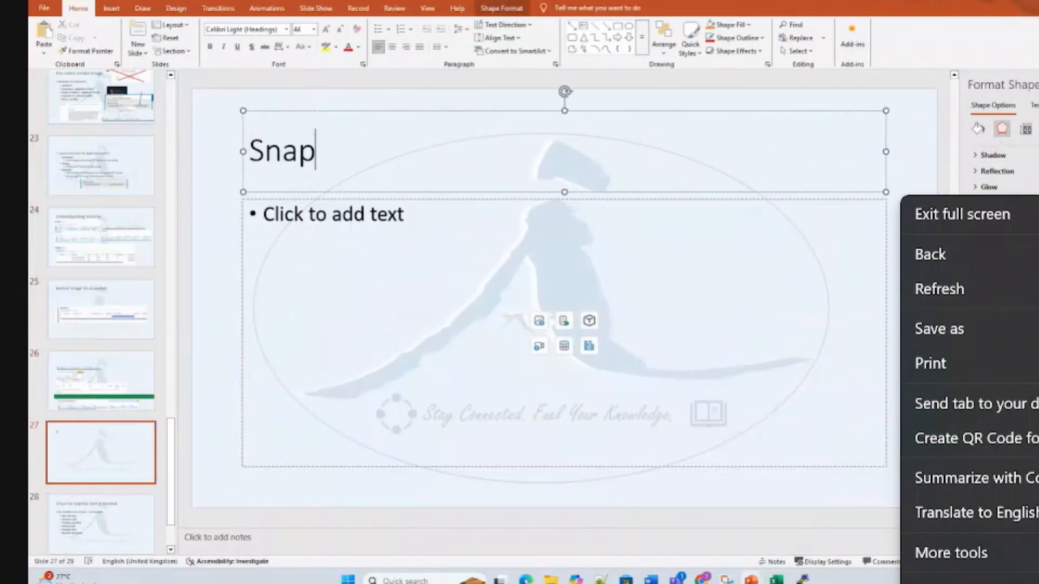
text(shot is create)
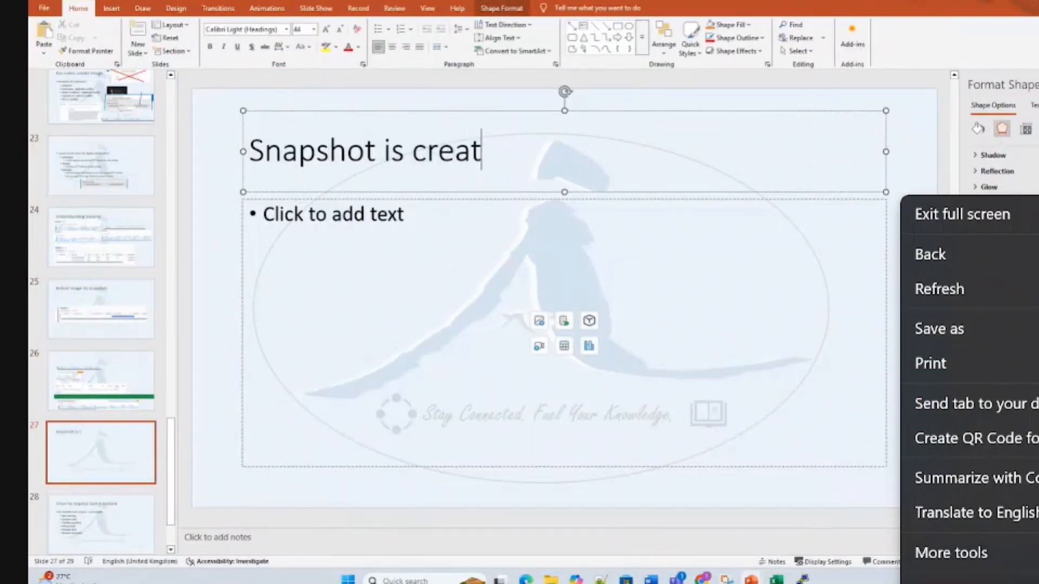
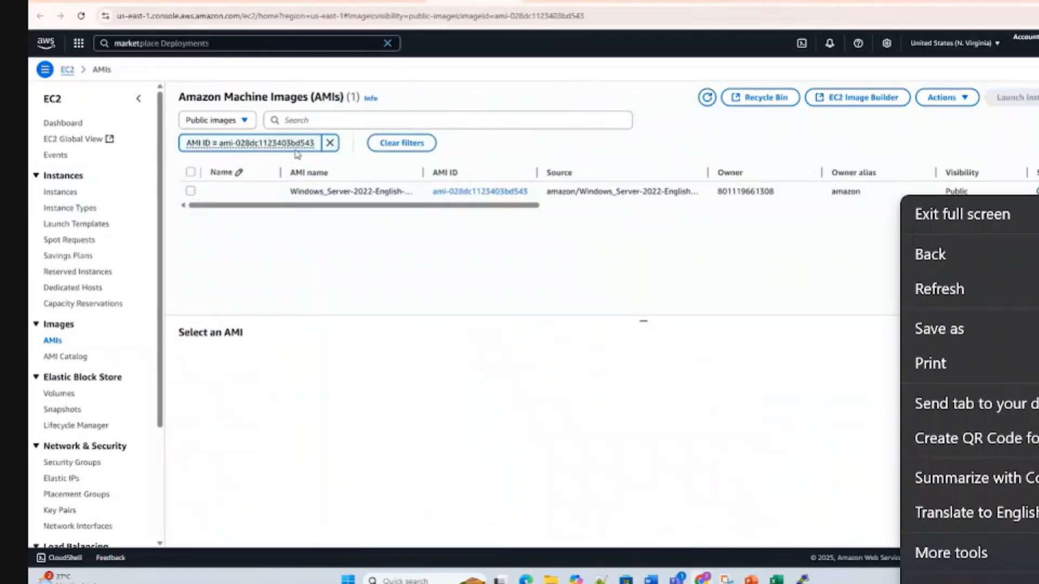
Step: Open the Snapshots list in the AWS console, refresh it and select the 30 GiB snapshot to check its status
click(64, 410)
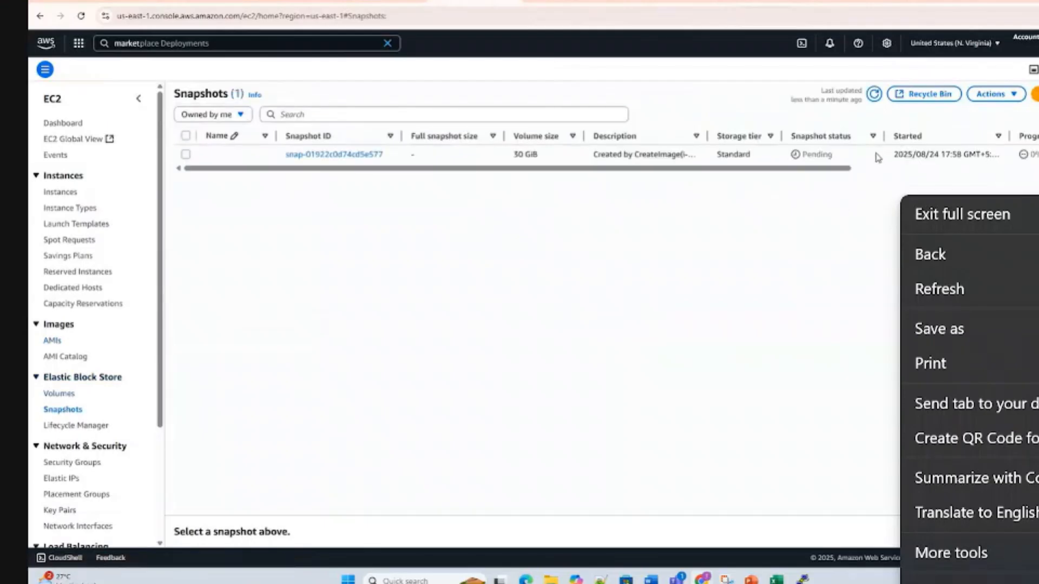
click(878, 156)
click(866, 93)
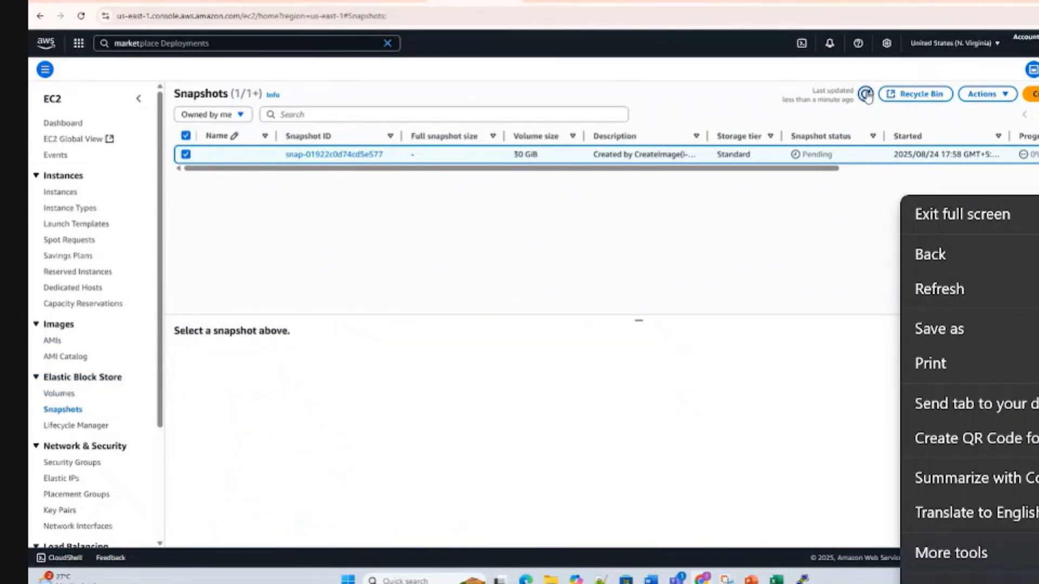
click(185, 155)
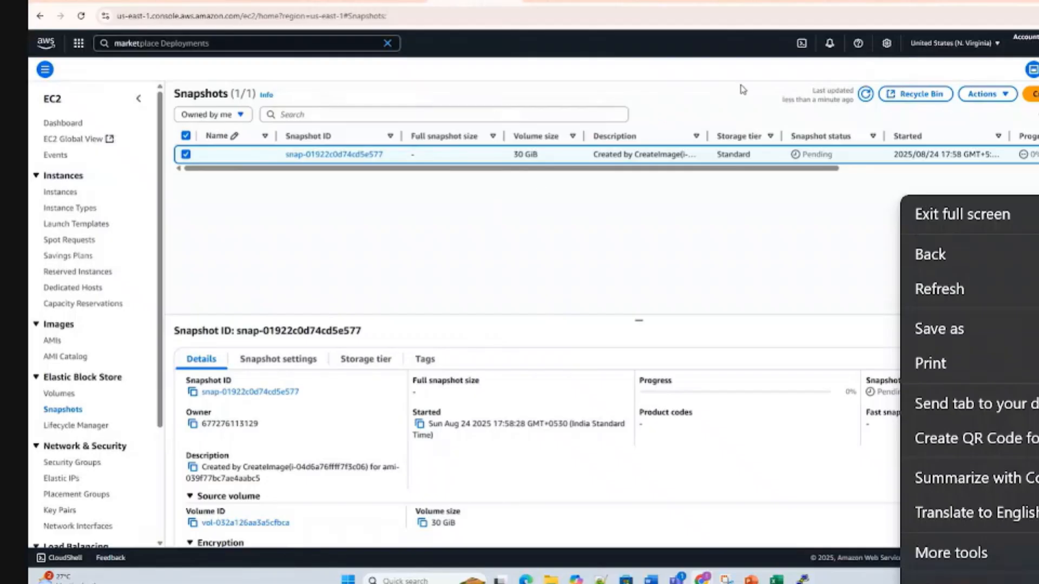
click(865, 96)
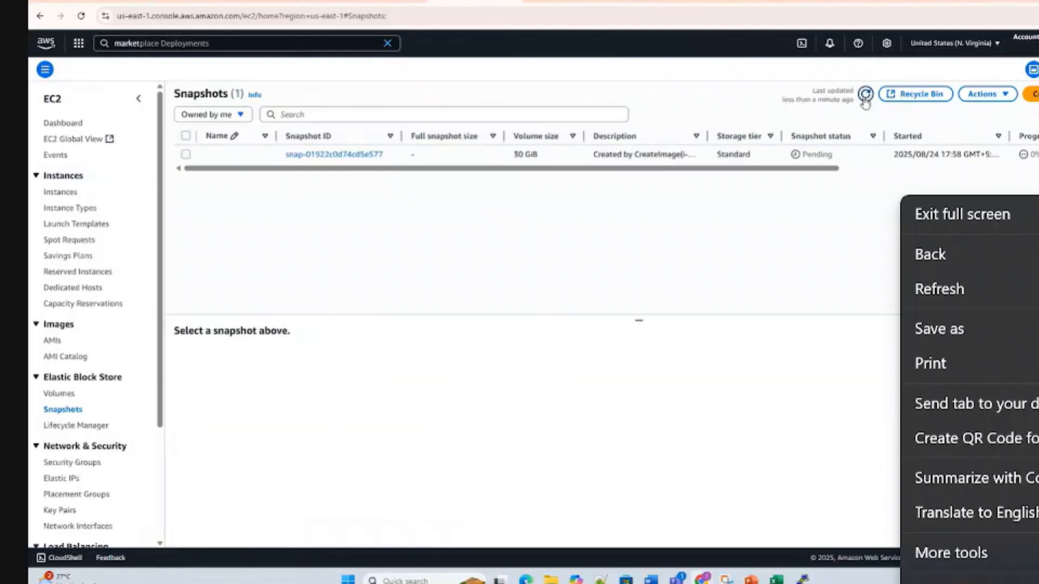
Step: Switch to PowerPoint to review slides 26 and 27, and return to the AWS console
key(alt+Tab)
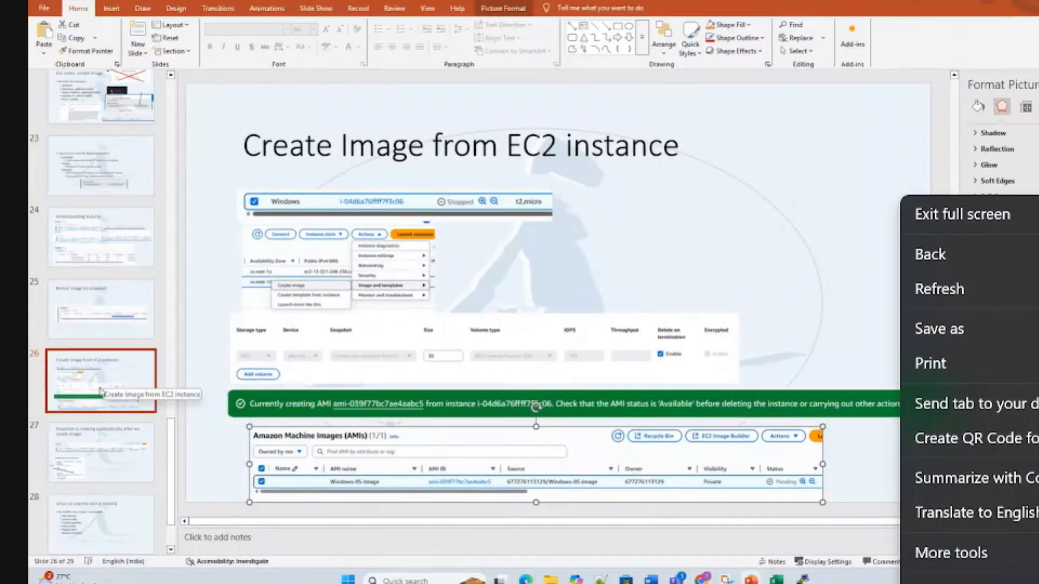
click(88, 456)
key(alt+Tab)
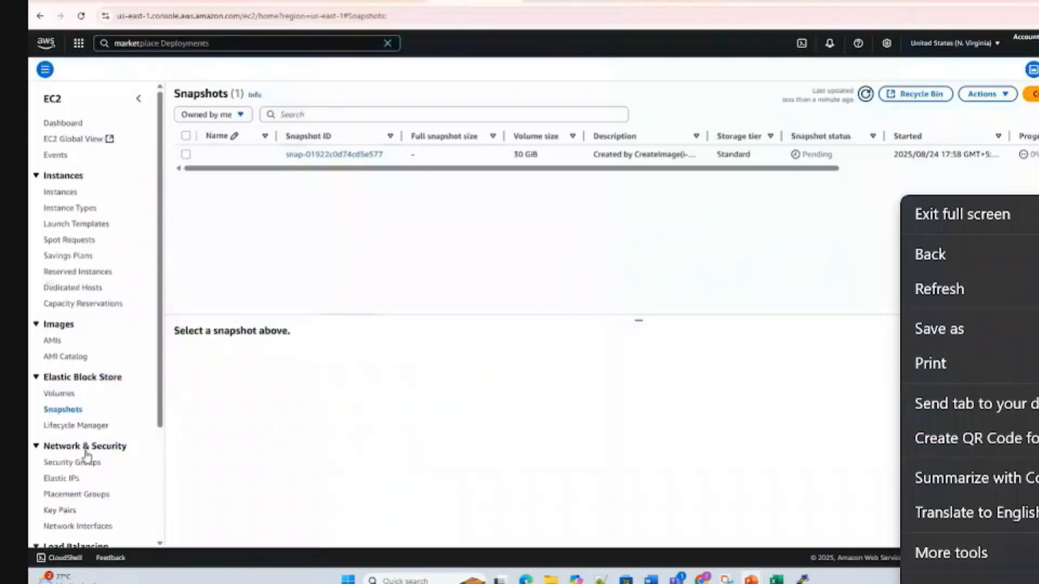
Step: Open the Volumes list in a new browser tab and refresh the Snapshots list
right_click(60, 395)
click(89, 408)
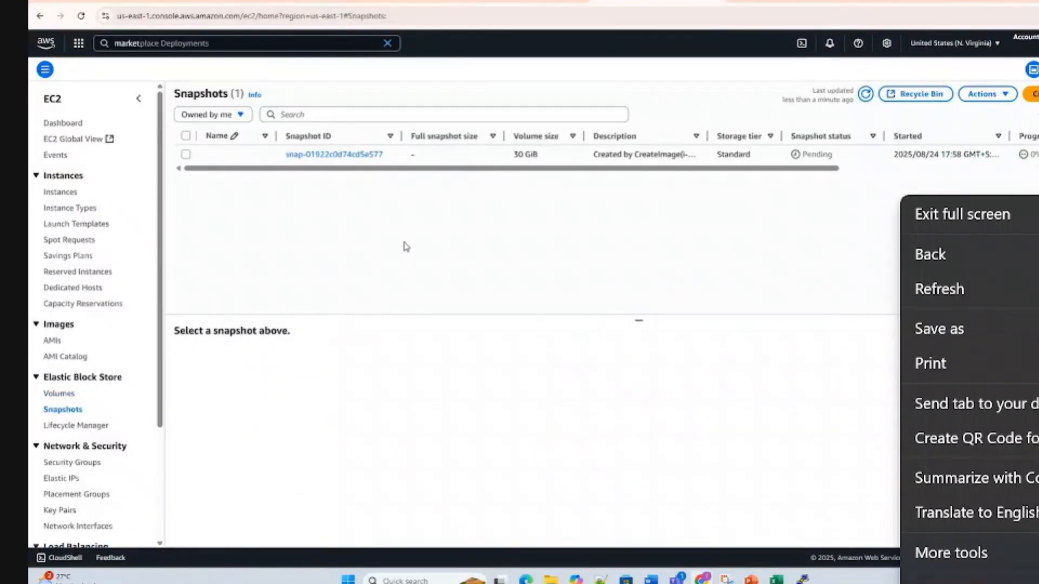
click(865, 94)
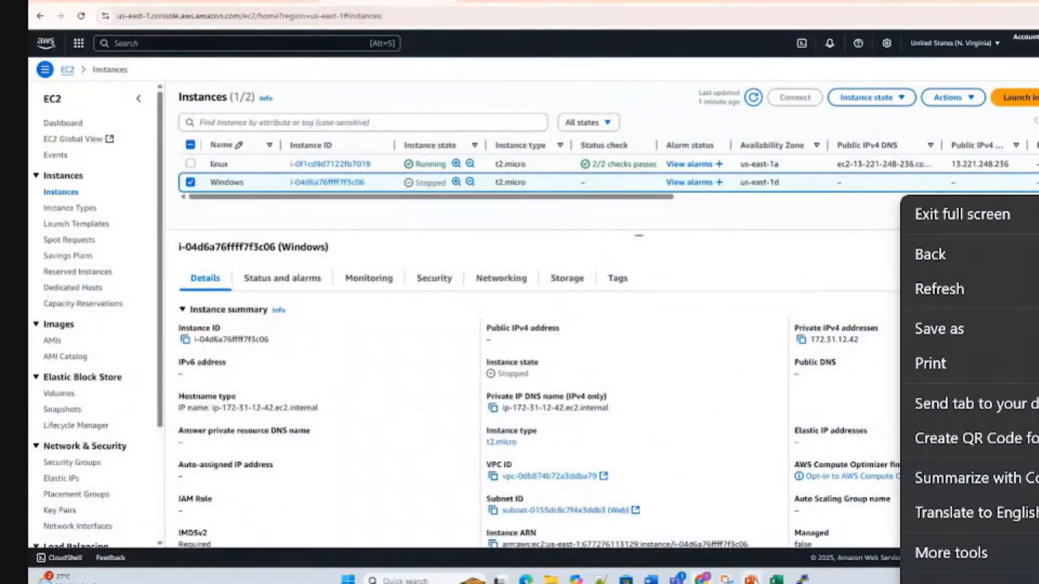
Step: Refresh the Instances, AMIs and Snapshots lists to check the status of Windows-IIS-Image and its snapshot
click(753, 517)
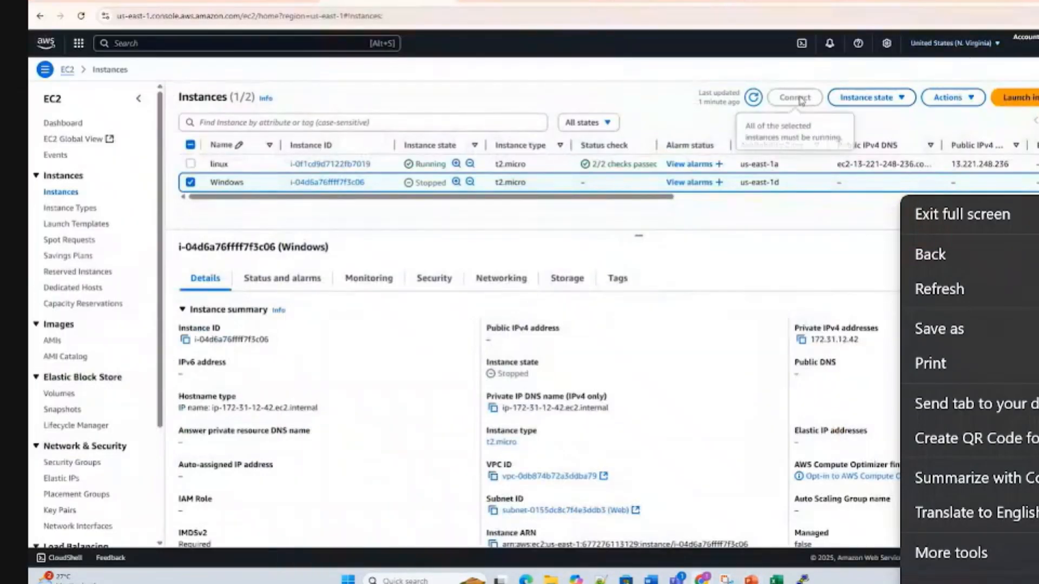
click(752, 99)
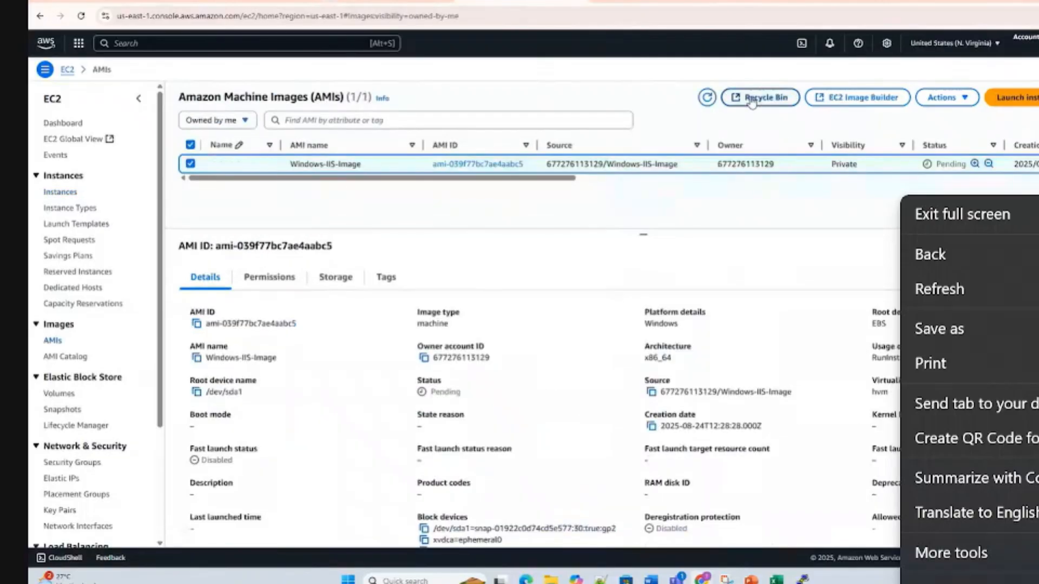
click(707, 98)
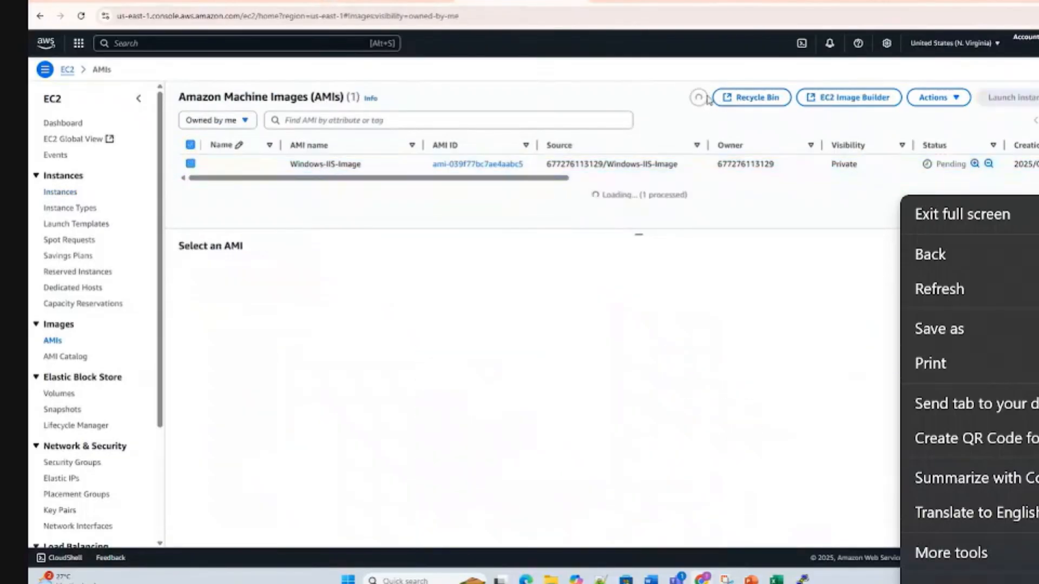
key(Escape)
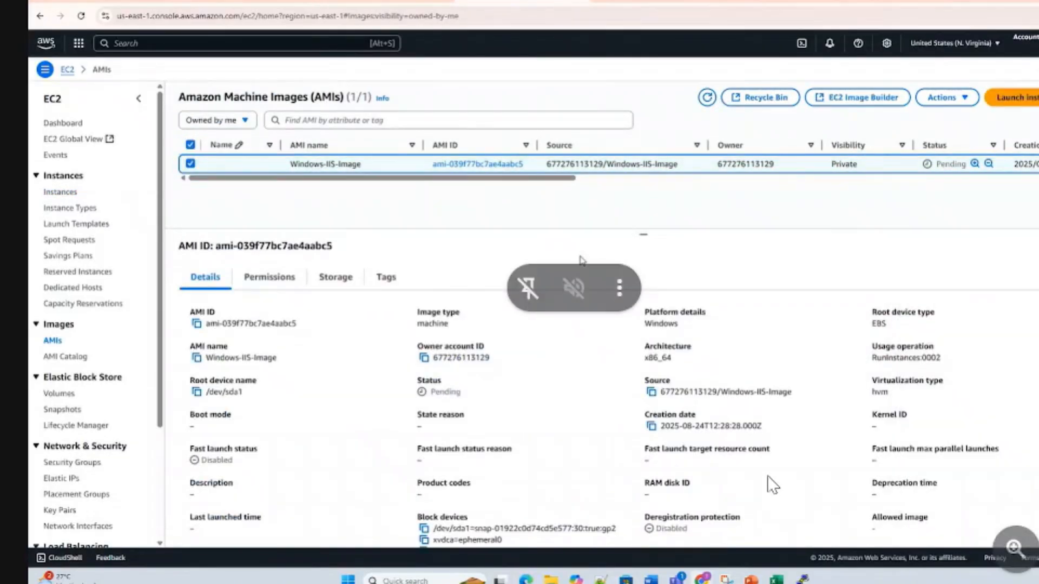
click(707, 98)
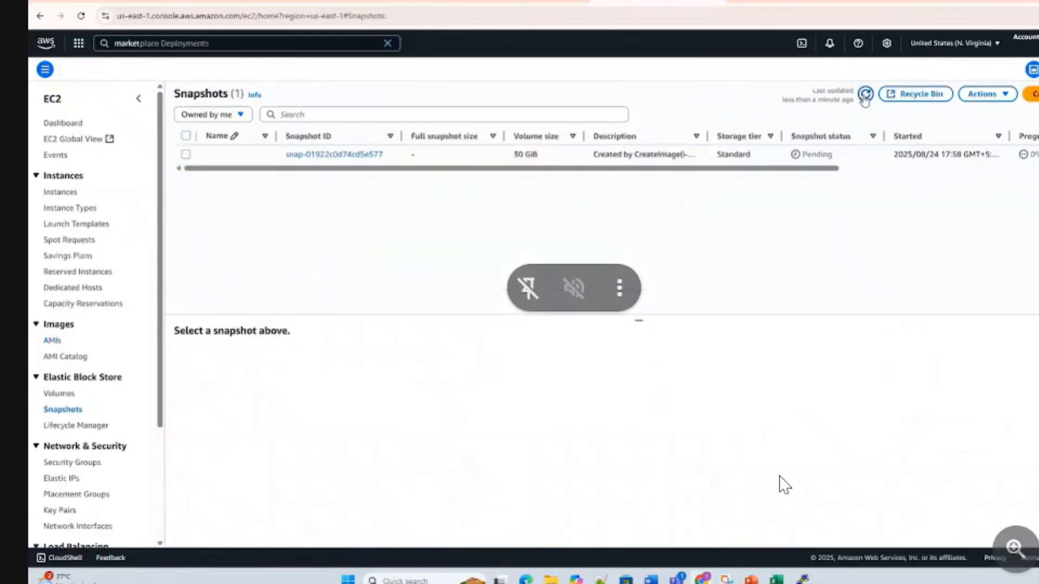
click(865, 95)
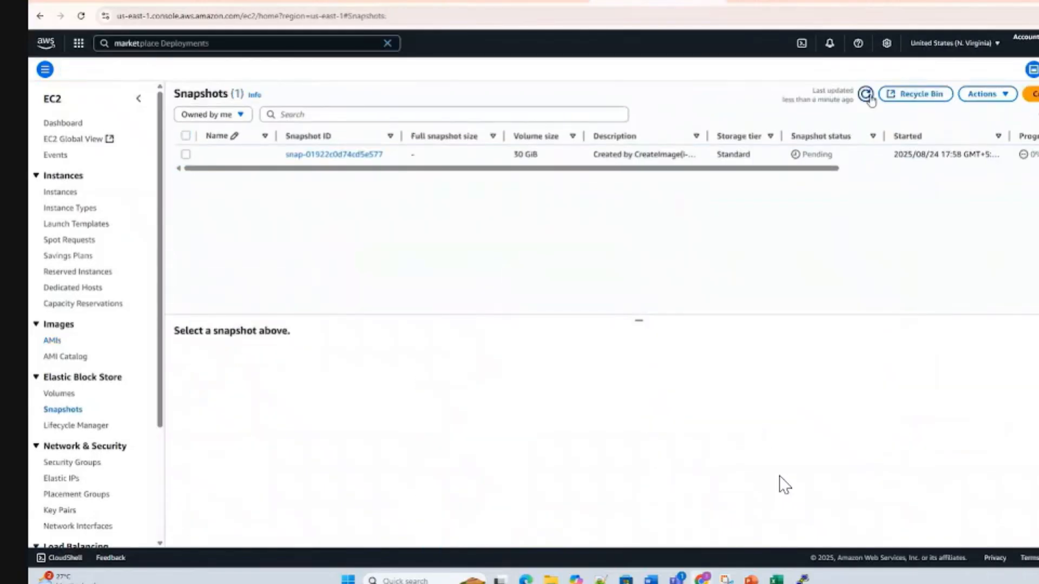
Step: Select the 30 GiB snapshot to examine its details and progress, and refresh the Snapshots and Volumes lists
click(187, 155)
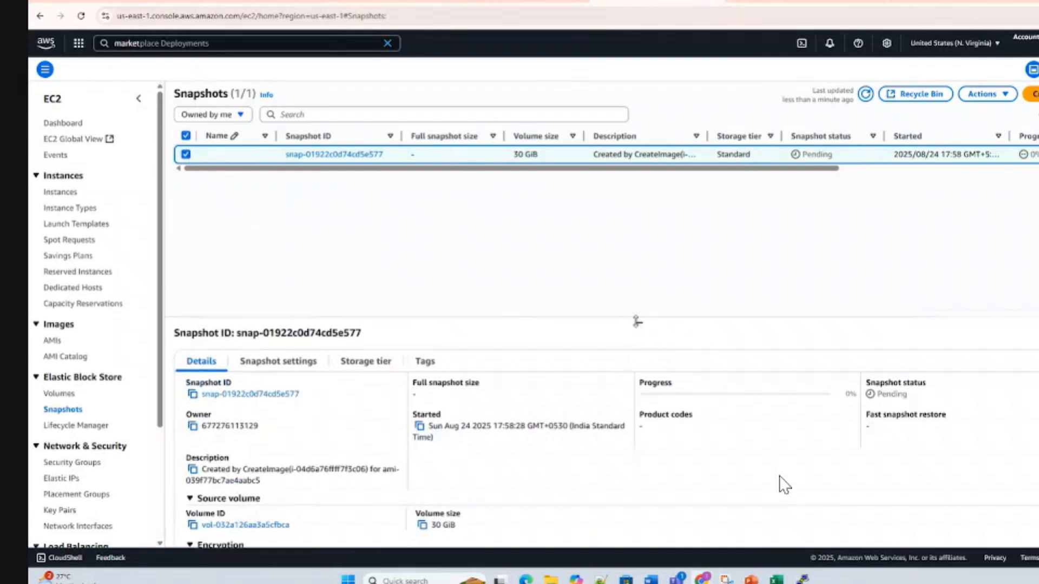
scroll(784, 485, down, 2)
click(868, 97)
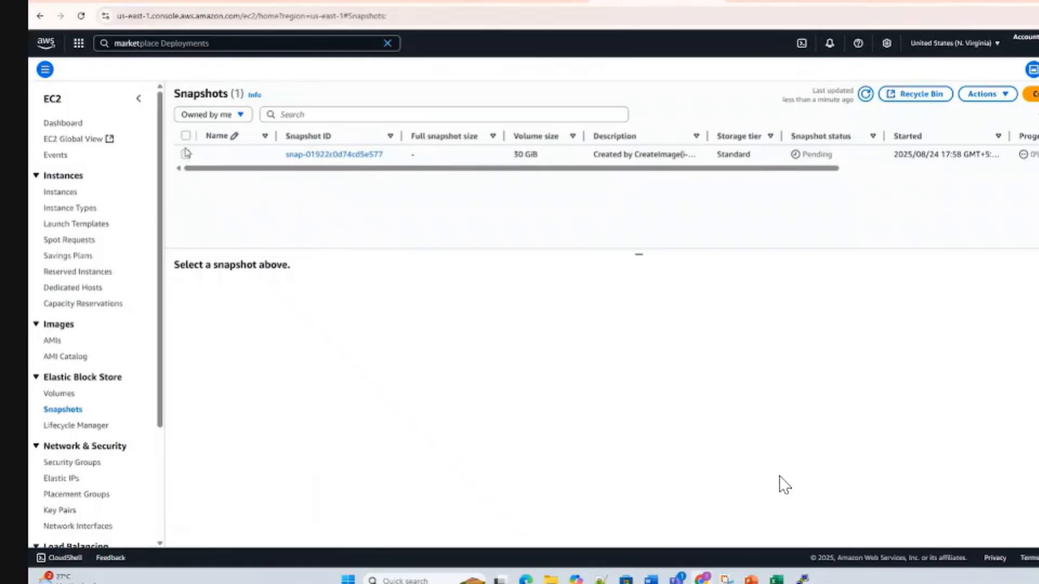
click(186, 155)
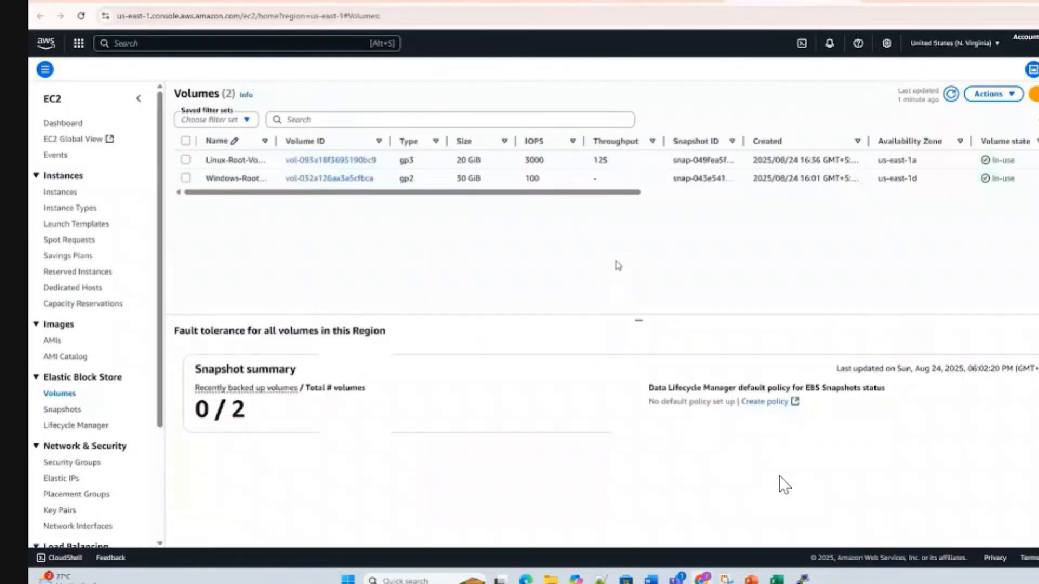
click(952, 96)
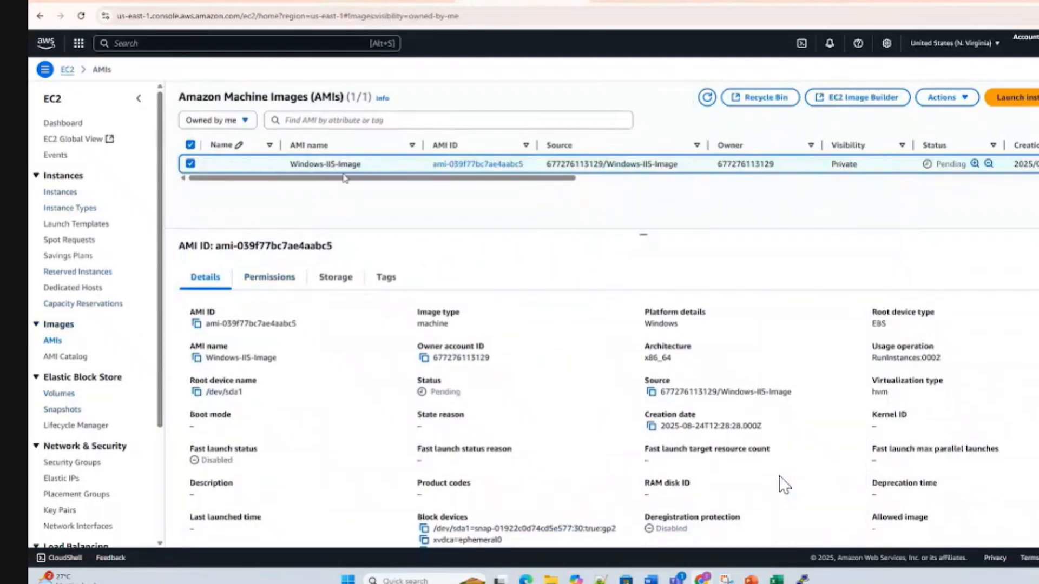
Step: Start launching a new EC2 instance from the Instances list and name it Instance-From-Own-Image
click(60, 192)
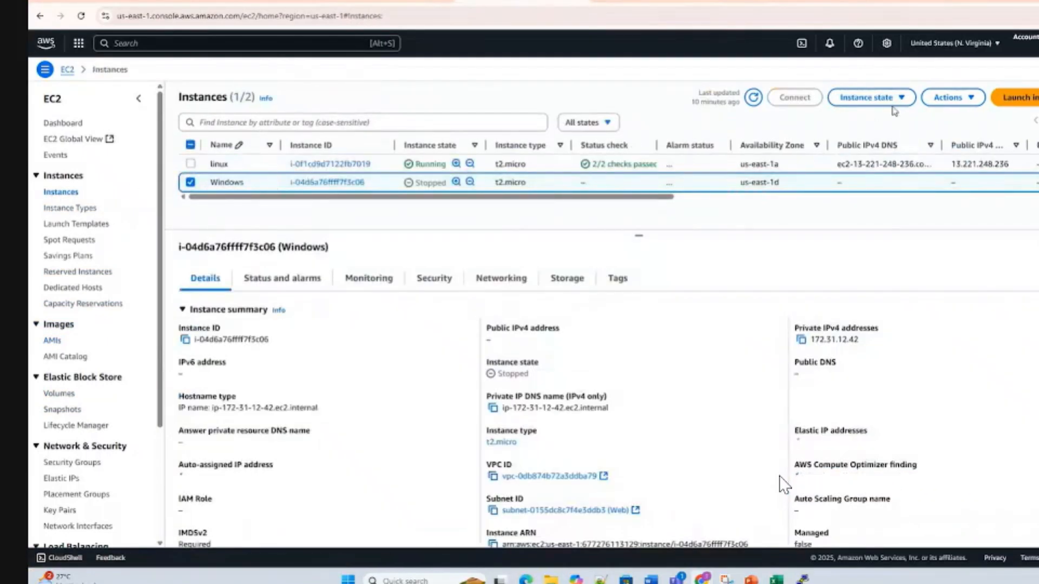
click(1013, 98)
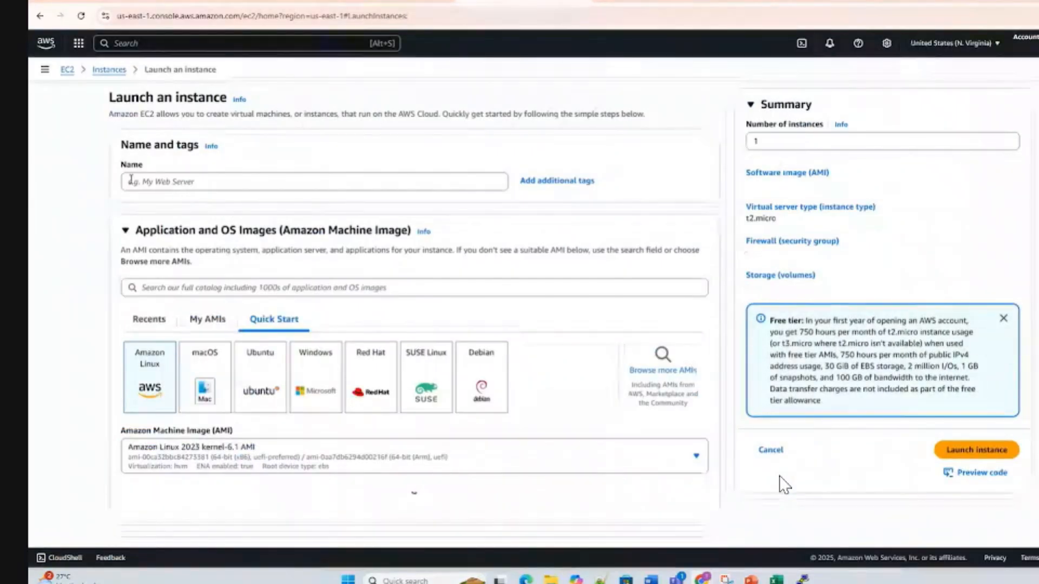
click(131, 180)
text(tes)
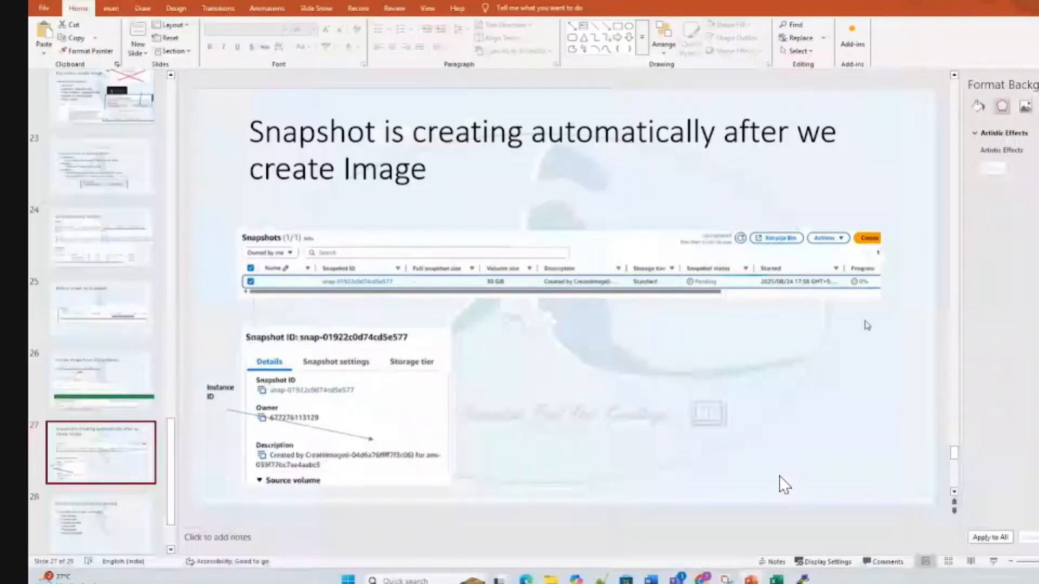
Step: Add a new slide after slide 27 in PowerPoint and paste the screenshot of the instance name settings on it
right_click(106, 457)
click(138, 323)
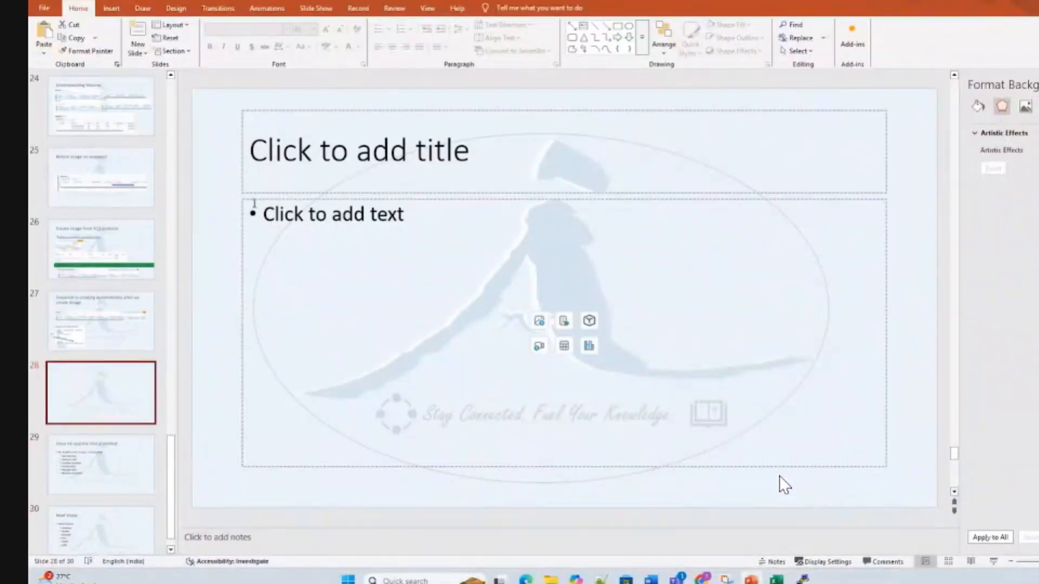
key(ctrl+v)
Step: Title slide 28 "Create new EC2 instance from own AMI Image"
click(269, 151)
text(Cre)
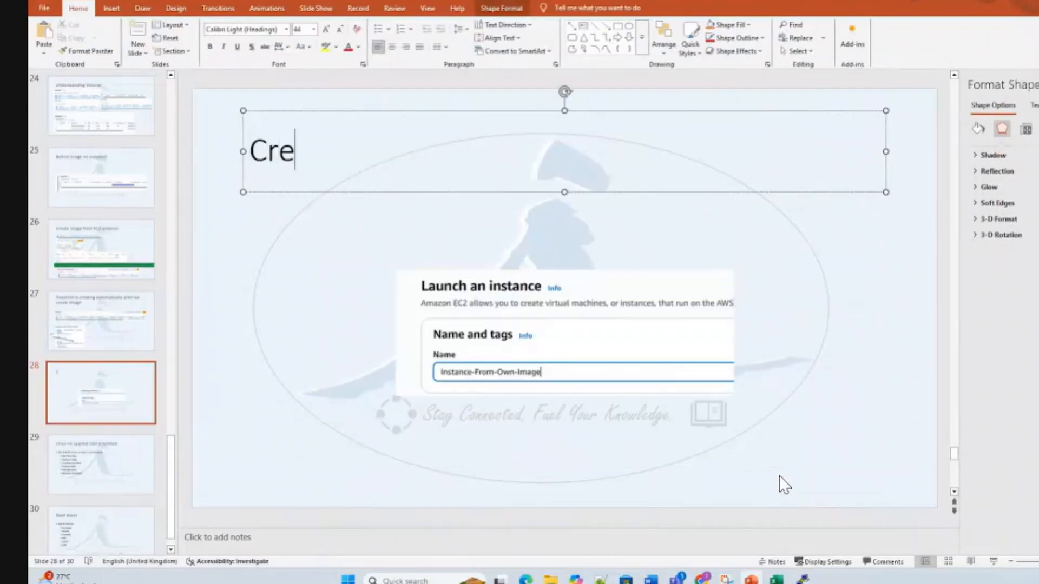
text(ate instance)
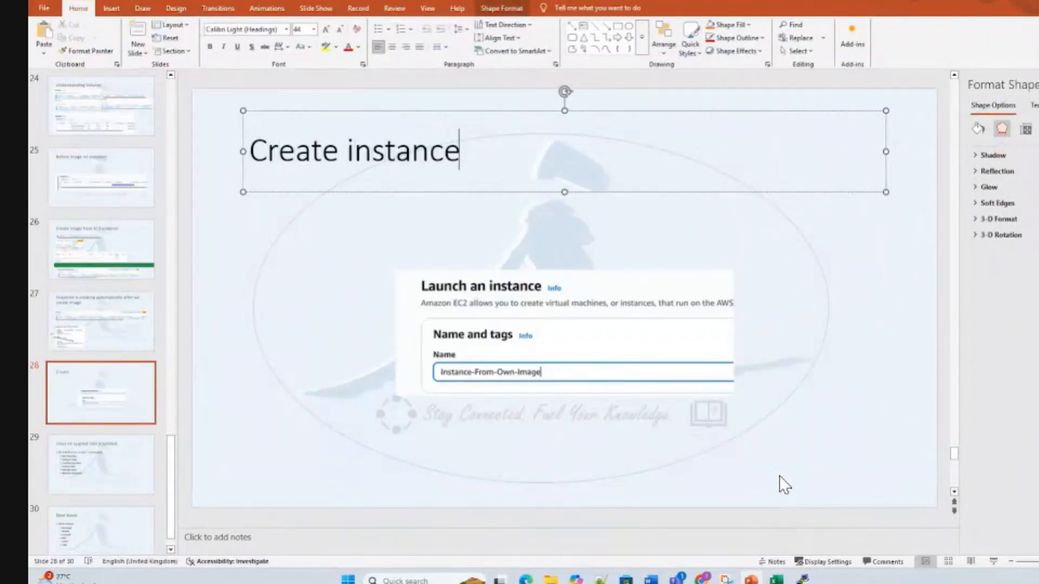
key(ctrl+Left)
text(new EC2 instance)
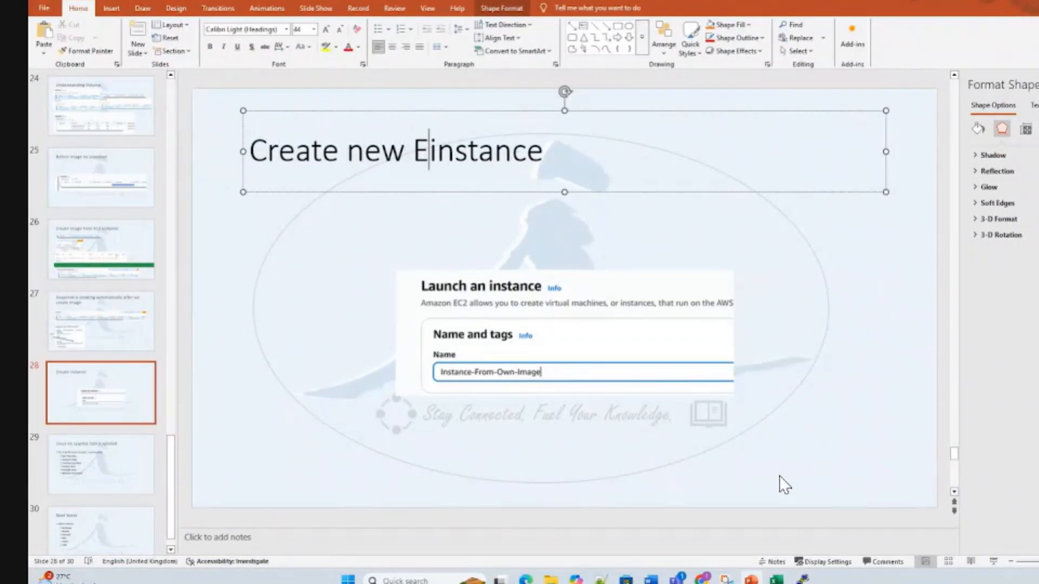
text( from)
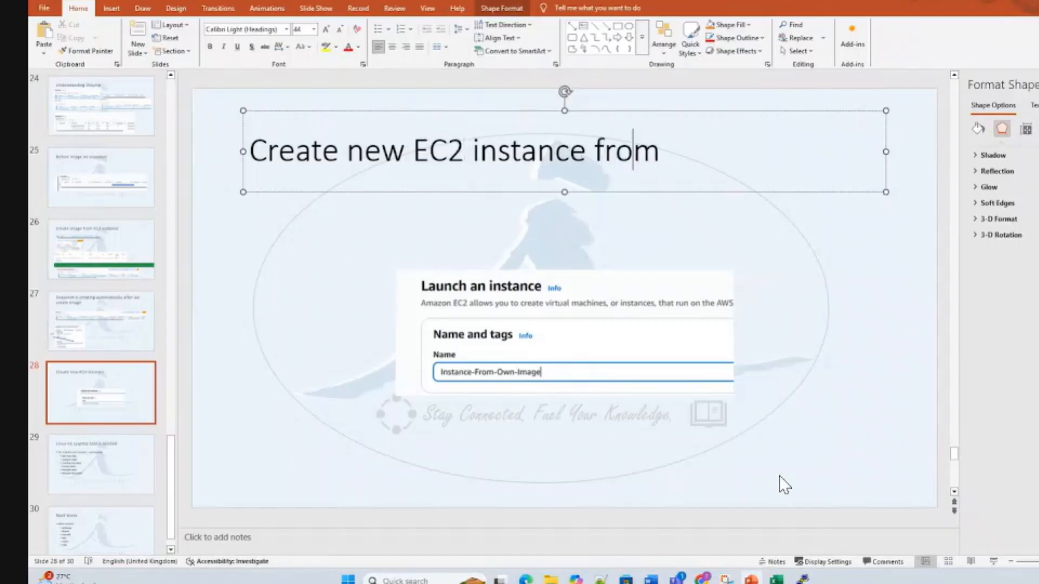
text( own AMI Image)
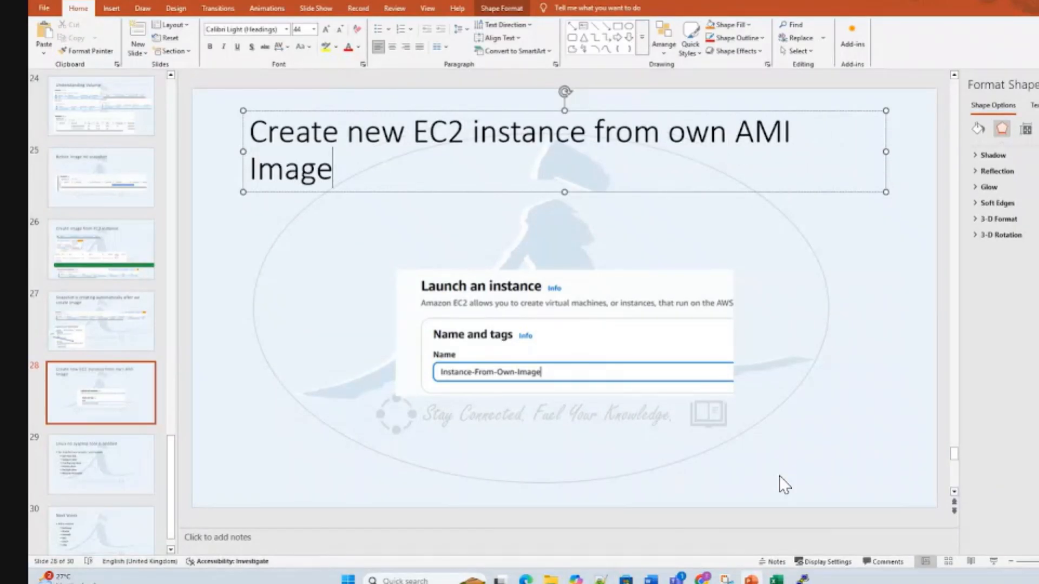
Step: Add a blank slide after slide 28, and reduce slide 28's title font size to 36
key(ctrl+a)
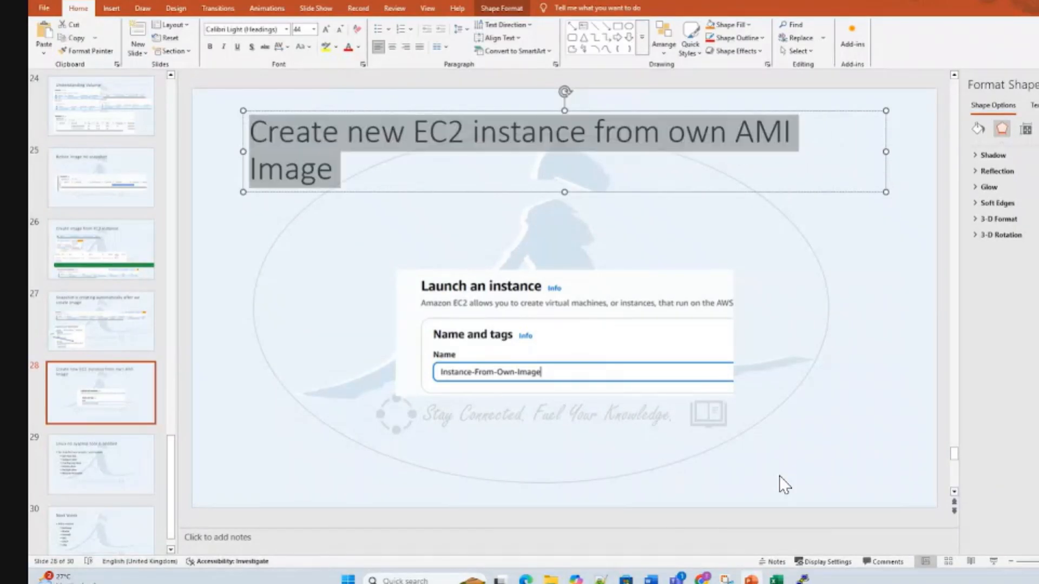
key(ctrl+m)
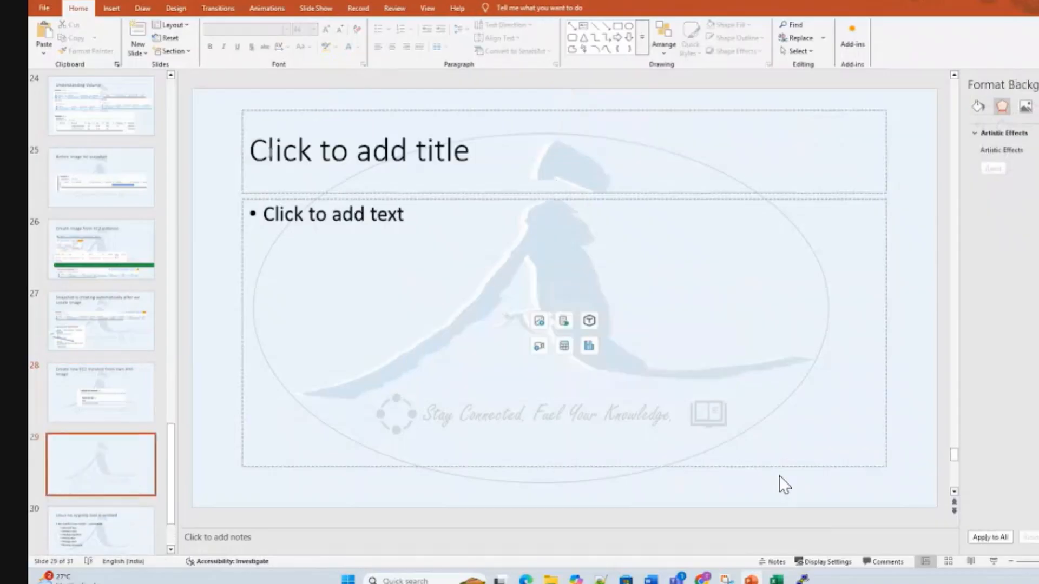
click(121, 392)
click(291, 145)
key(ctrl+a)
key(ctrl+shift+comma)
key(ctrl+shift+comma)
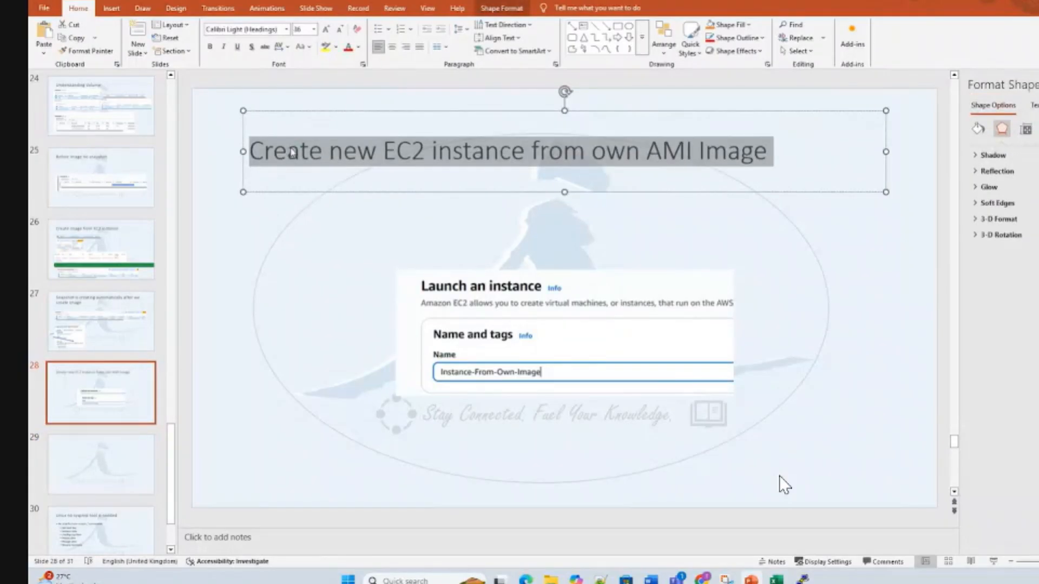
Step: Move the name screenshot up and left on slide 28, and in AWS leave the AMI catalog and choose Windows-IIS-Image under My AMIs
drag(466, 322, 312, 244)
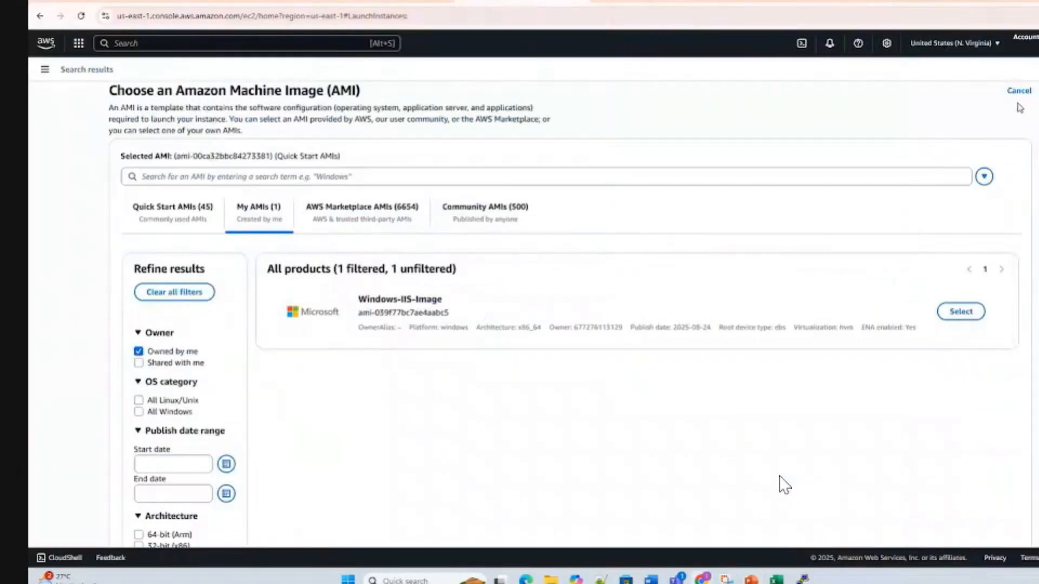
click(1019, 91)
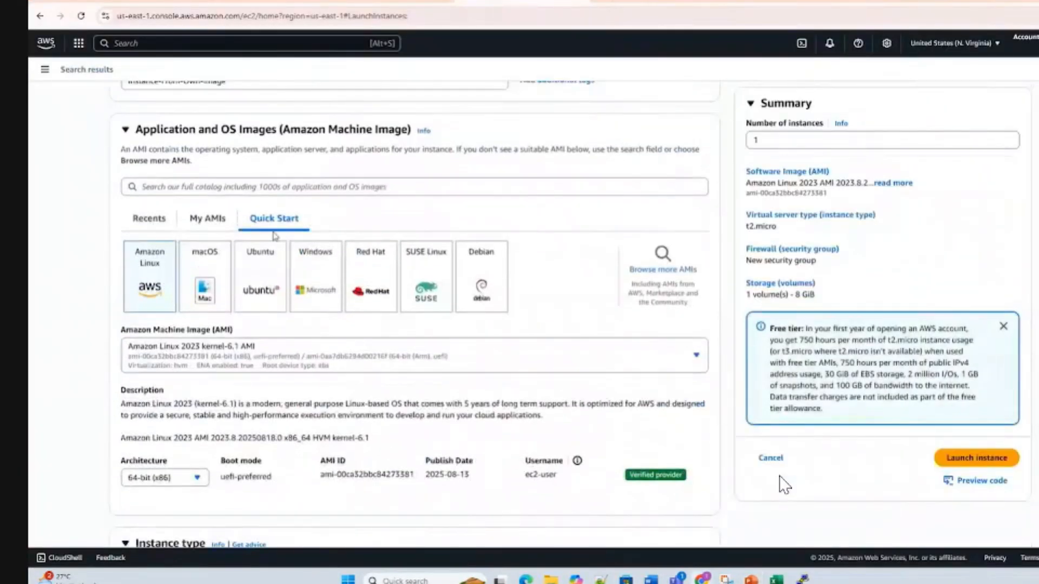
click(209, 222)
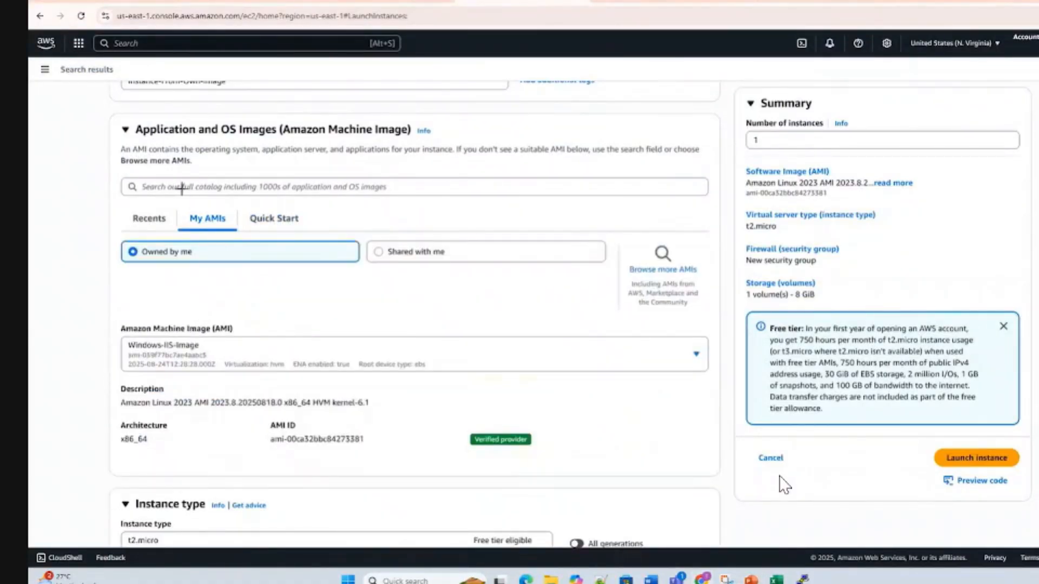
Step: Capture the Application and OS Images section showing Windows-IIS-Image, and paste the screenshot on slide 28 in PowerPoint
key(super+shift+s)
drag(105, 114, 563, 477)
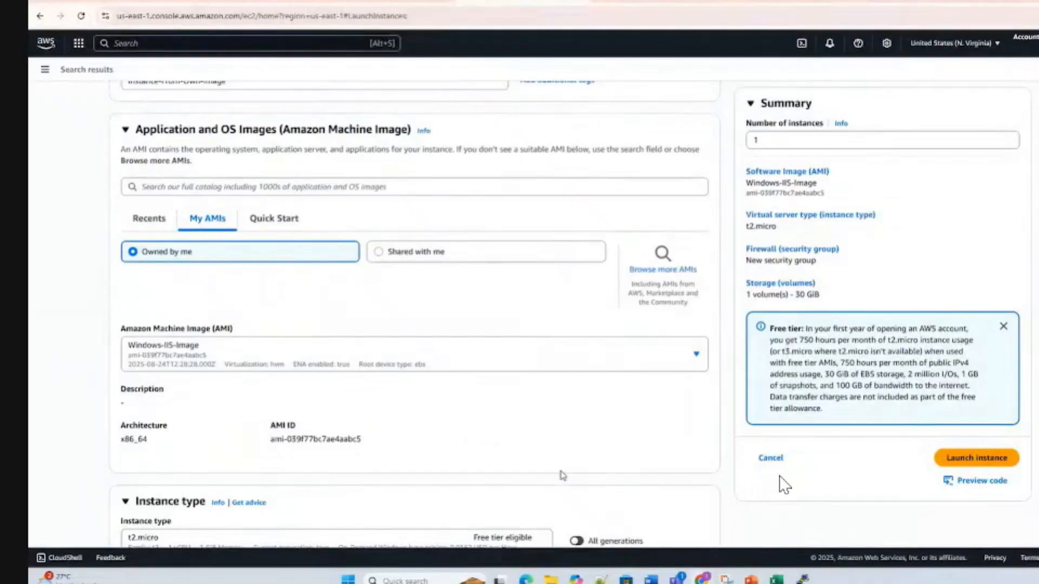
key(alt+Tab)
key(ctrl+v)
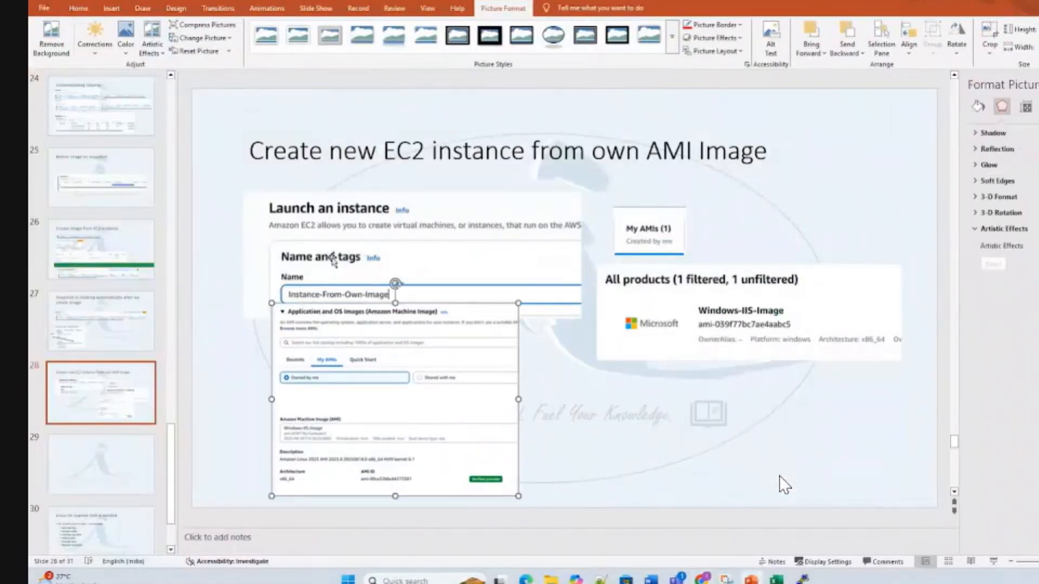
Step: Shrink the instance name screenshot on slide 28, and rearrange it and the two AMI catalog screenshots so that no pictures overlap
click(330, 262)
drag(242, 320, 306, 277)
drag(374, 245, 343, 237)
drag(635, 245, 587, 232)
drag(627, 291, 595, 276)
click(604, 400)
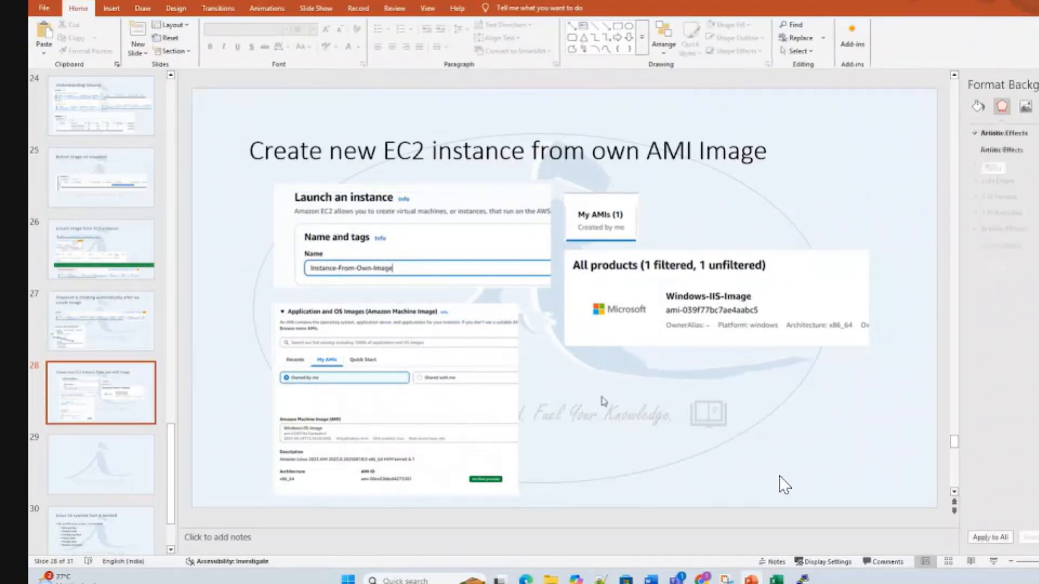
Step: Switch to the AWS console, reload the Snapshots list, select the snapshot and capture its row as a screenshot
key(alt+Tab)
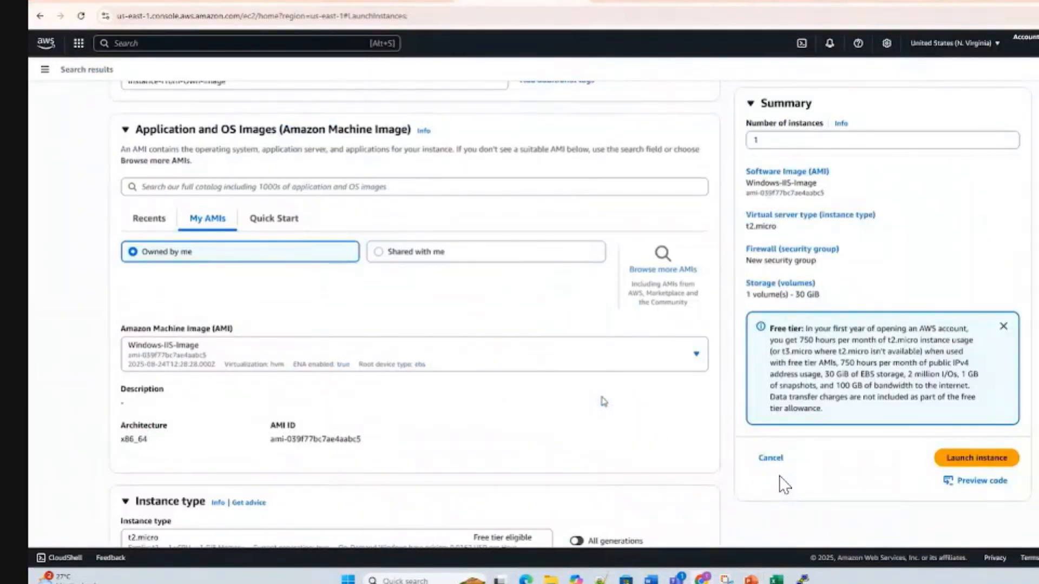
key(ctrl+Tab)
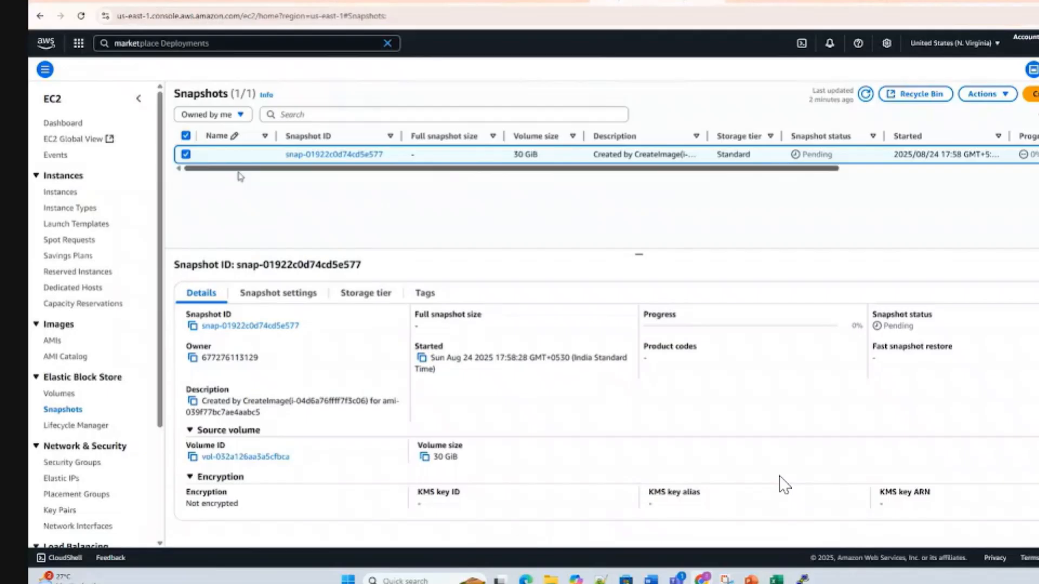
click(81, 16)
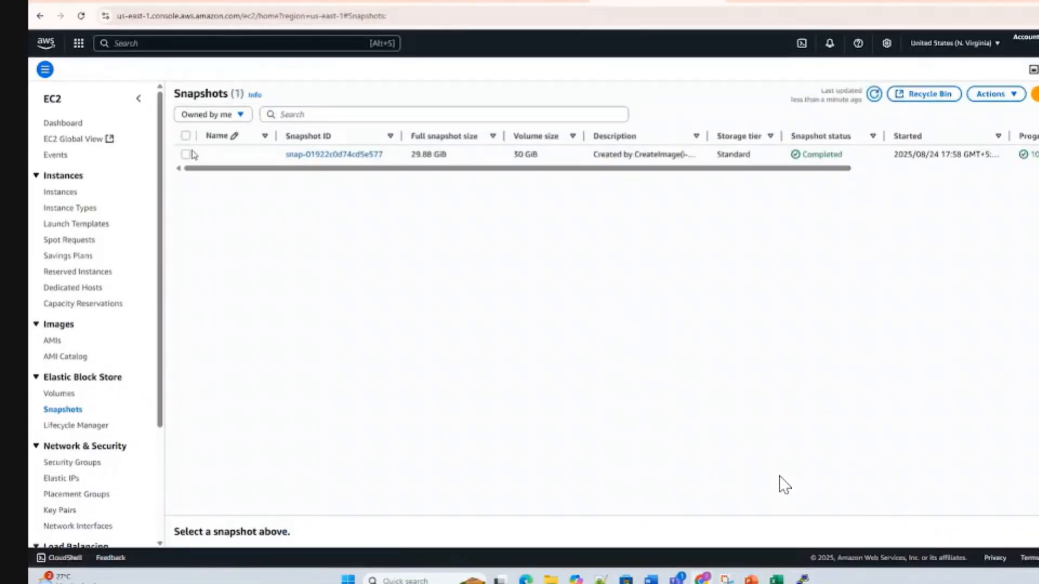
click(187, 154)
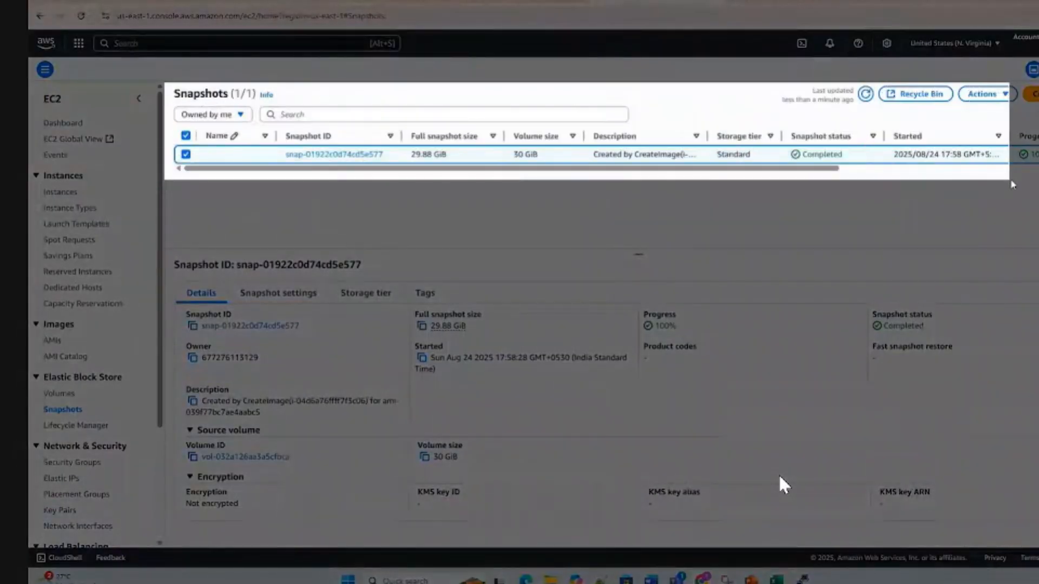
Step: On slide 27 in PowerPoint, move the pending snapshot screenshot up, paste the completed snapshot screenshot below it and shrink it
key(alt+Tab)
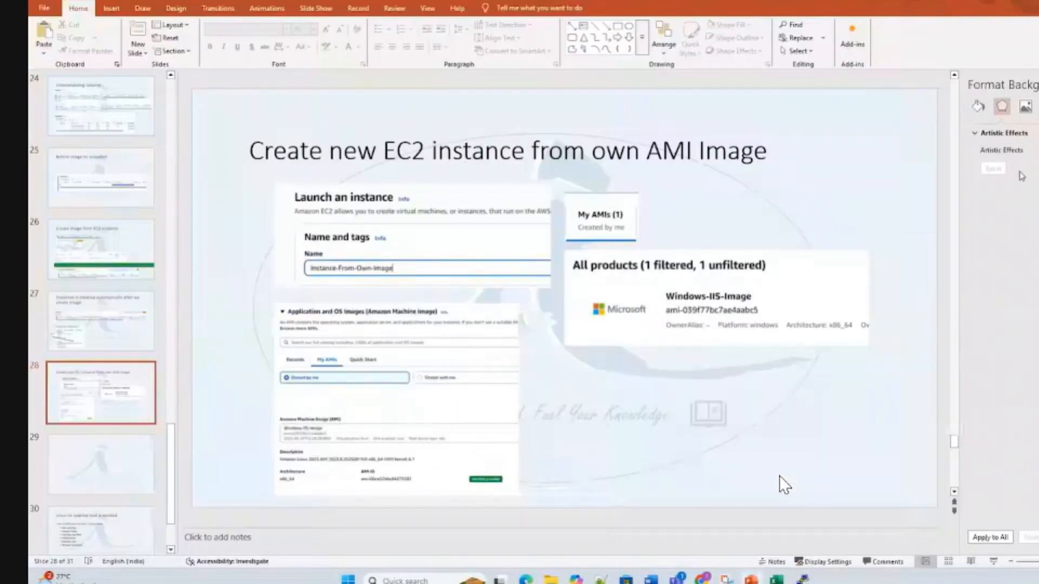
click(76, 346)
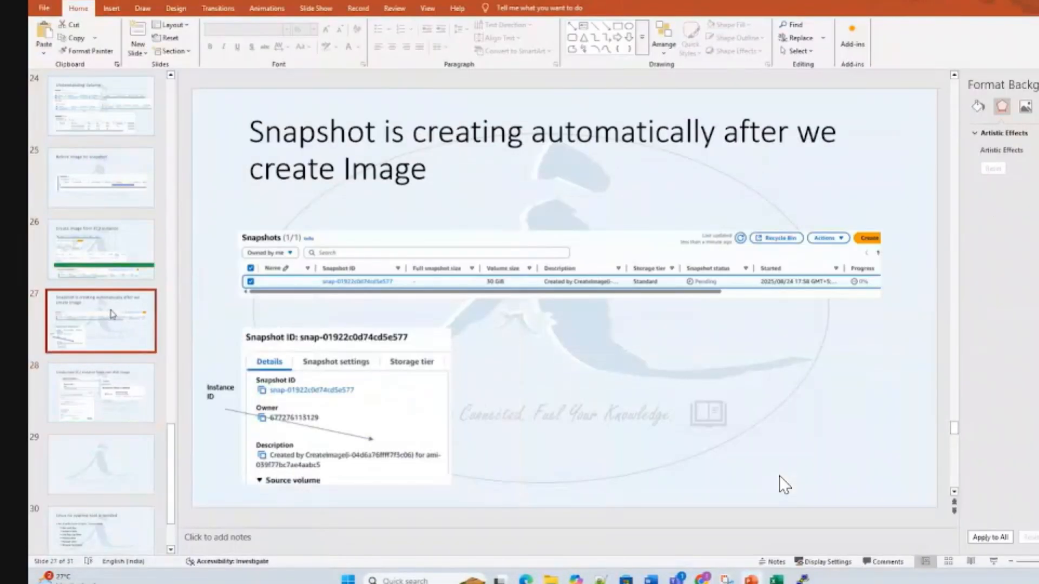
click(440, 218)
drag(440, 219, 439, 209)
key(ctrl+v)
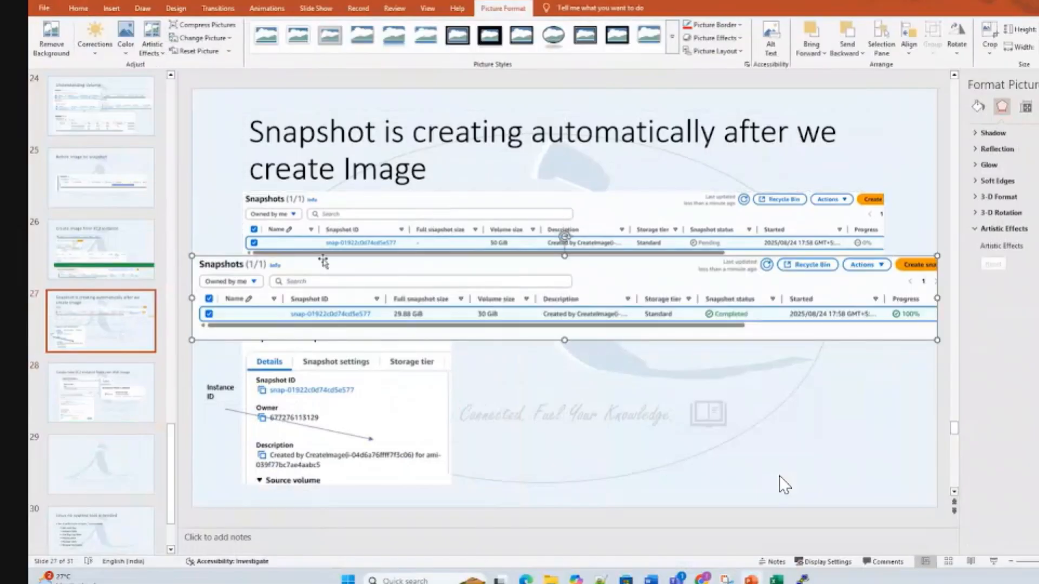
drag(194, 255, 295, 283)
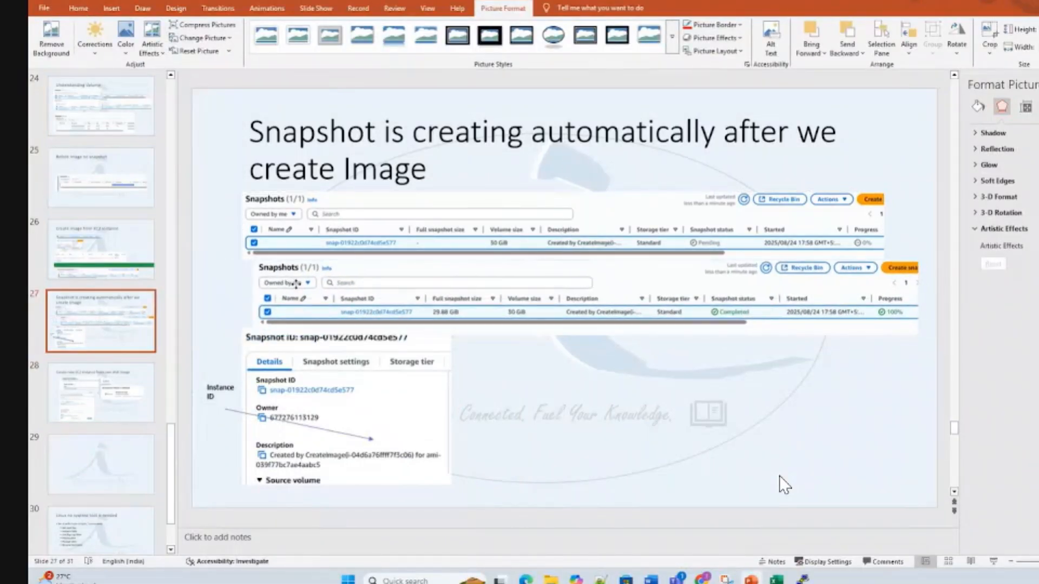
Step: Return to the AWS console, cancel the open instance launch form and show the list of AMIs
key(alt+Tab)
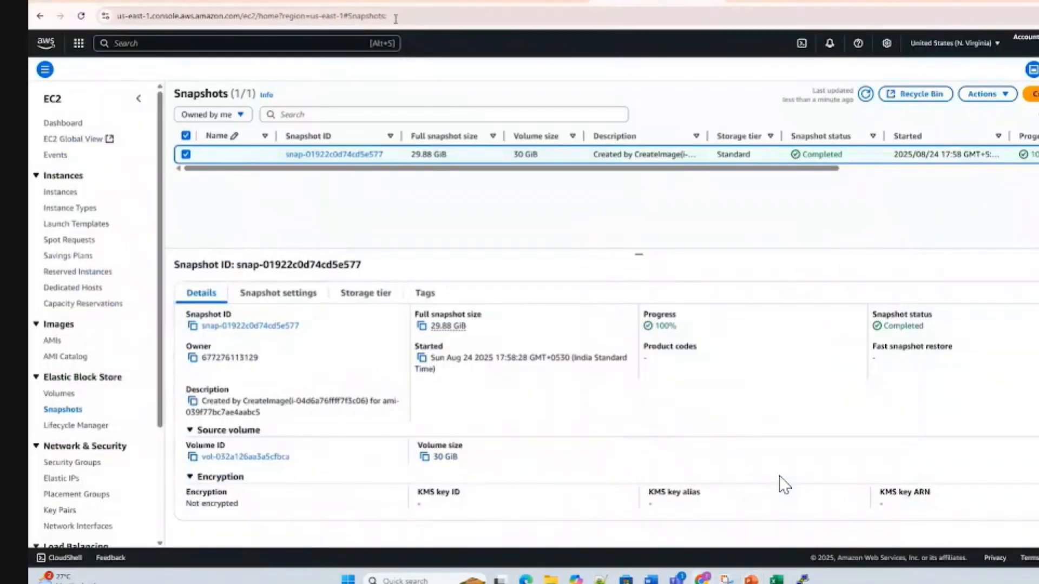
click(523, 2)
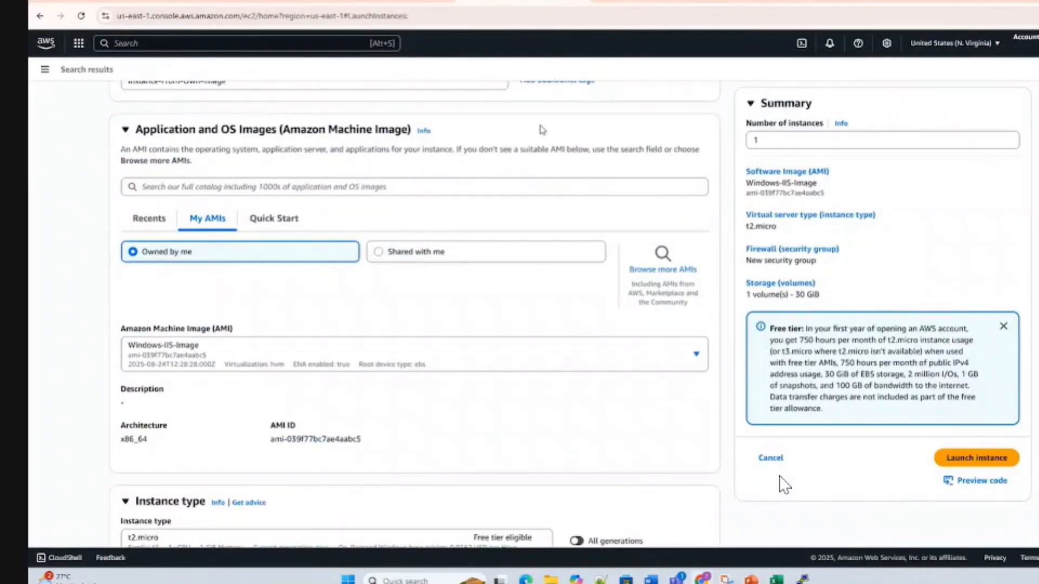
click(770, 458)
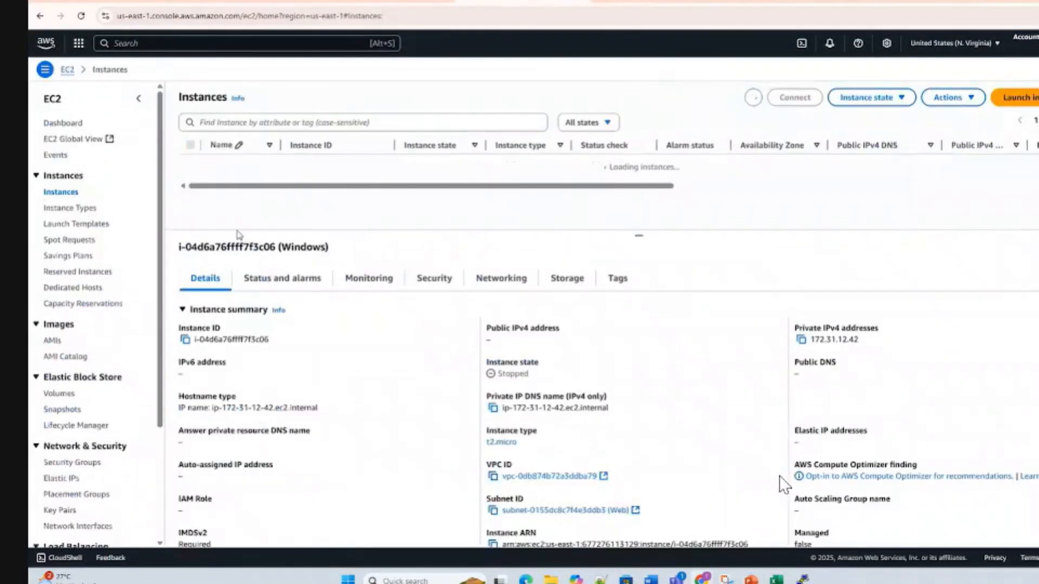
click(54, 342)
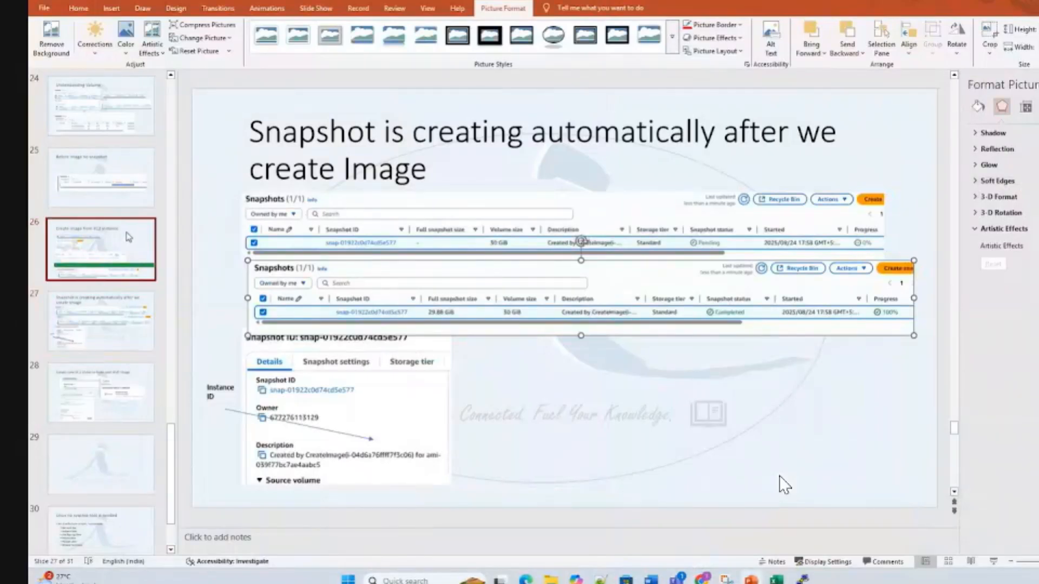
Step: On slide 26 in PowerPoint, reduce the title box height and move the title and all screenshots up to free space below
click(126, 234)
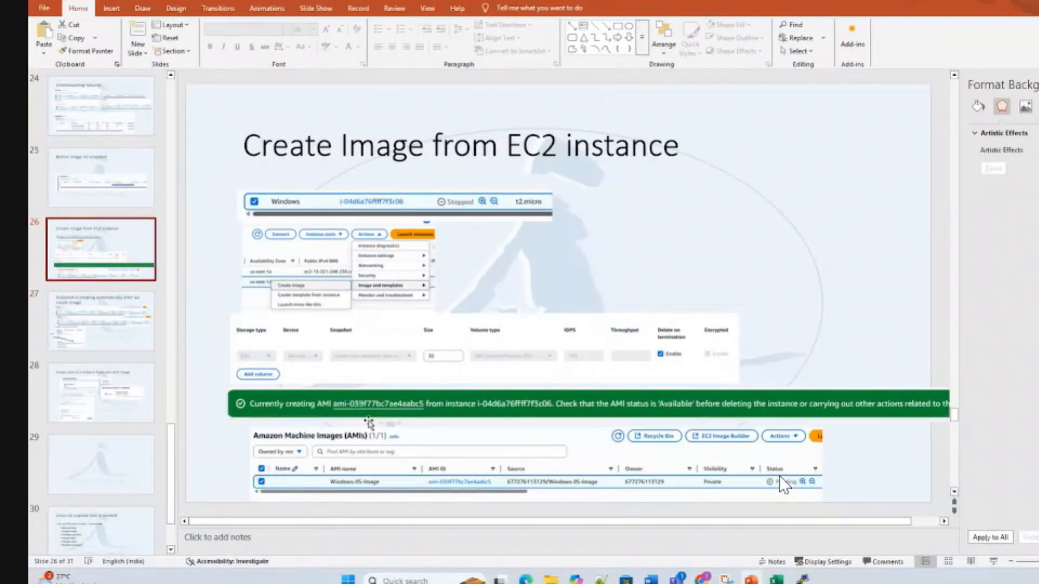
key(ctrl+a)
click(237, 220)
click(221, 239)
key(ctrl+a)
drag(272, 244, 268, 217)
click(206, 224)
click(258, 153)
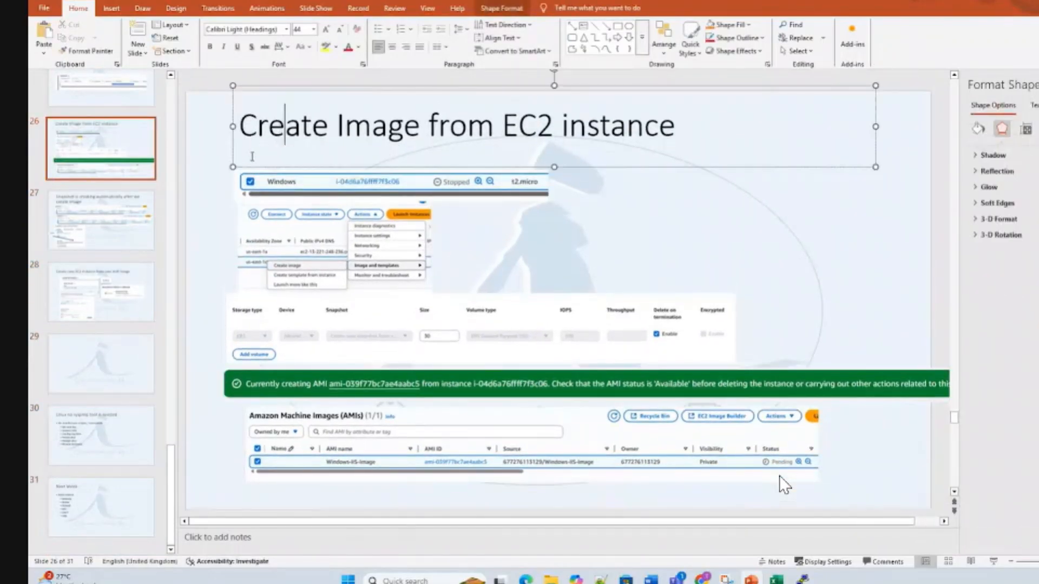
drag(233, 164, 258, 166)
key(ctrl+a)
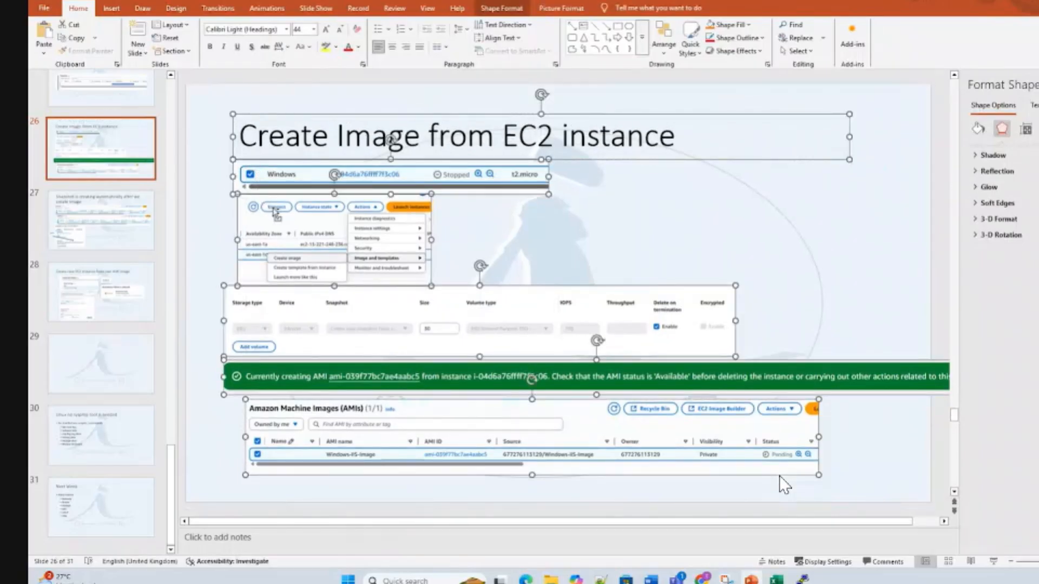
click(301, 484)
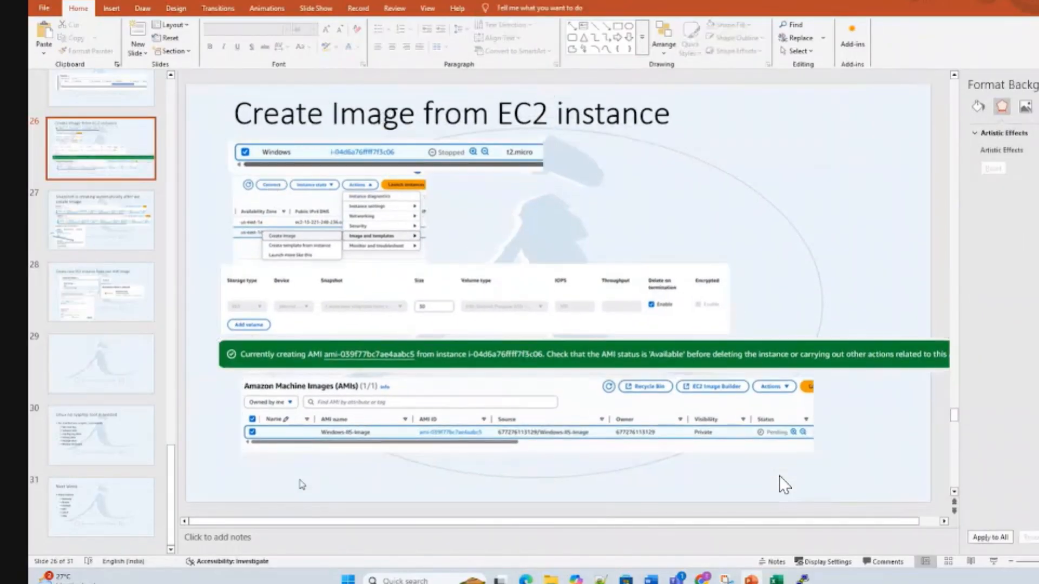
Step: Paste the screenshot of the available AMI at the bottom of slide 26, and nudge the pending AMI screenshot up above it
key(ctrl+v)
drag(185, 250, 285, 453)
drag(293, 398, 311, 387)
click(225, 420)
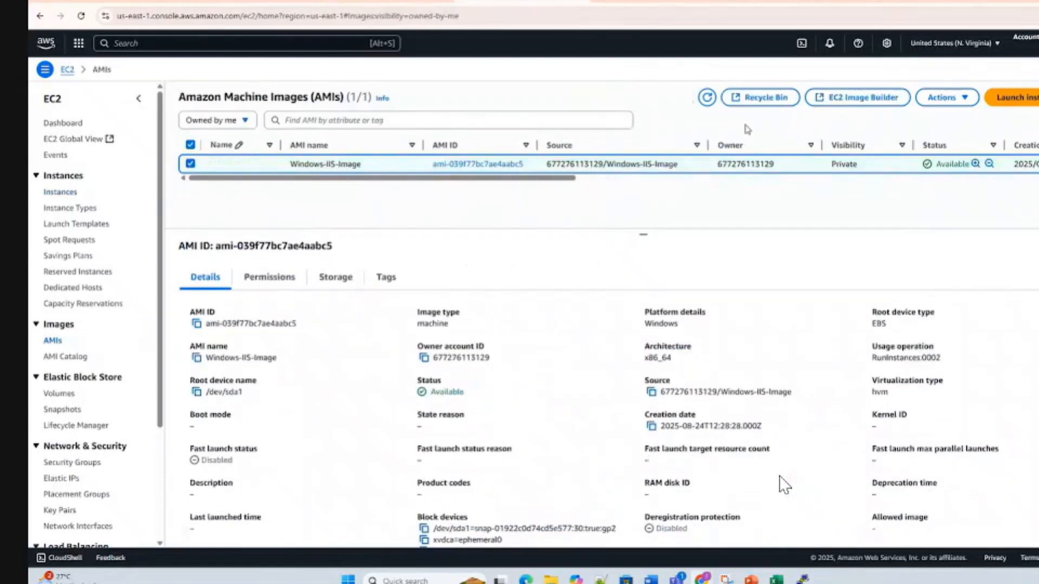
click(955, 99)
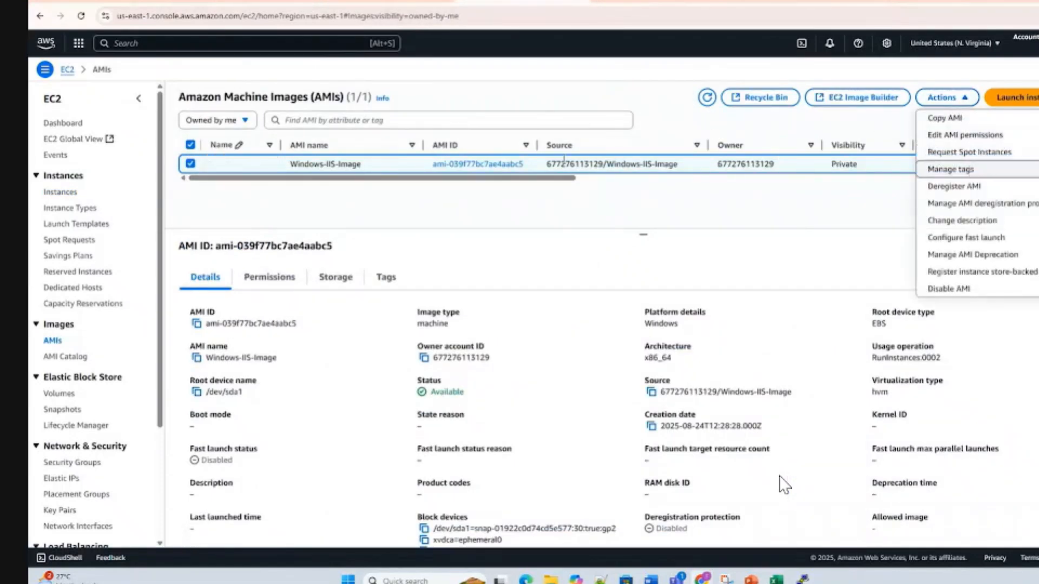
click(221, 164)
click(364, 165)
click(947, 105)
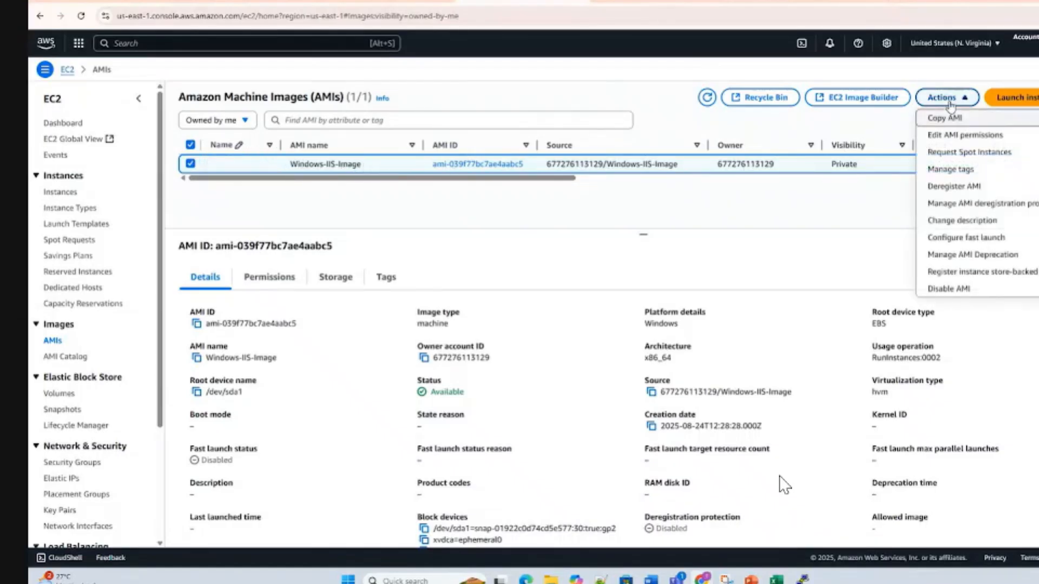
click(843, 189)
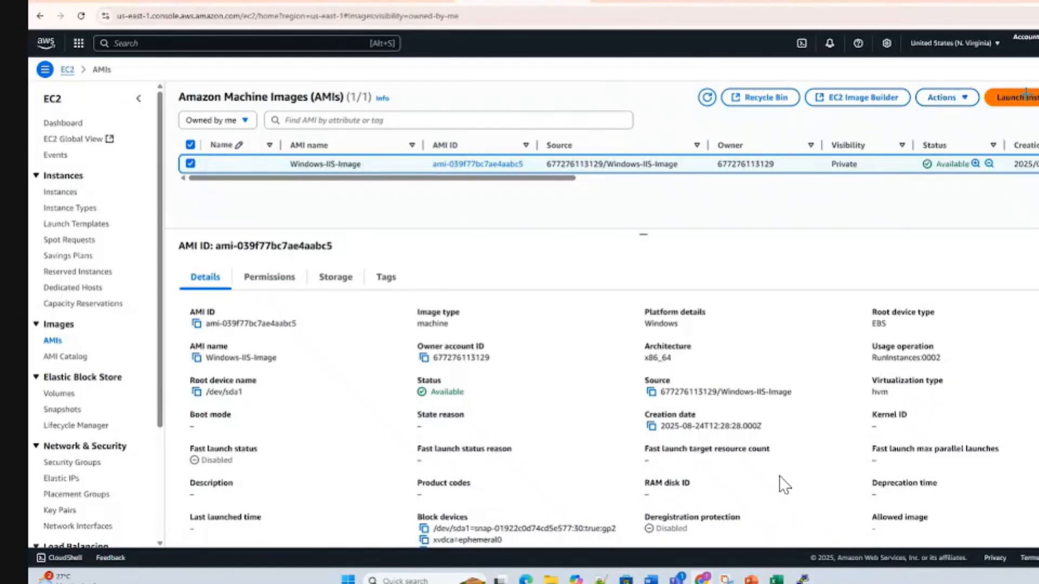
Step: Capture the Launch instance from AMI button in AWS, and paste it beside the AMI list screenshots on slide 26
key(super+shift+s)
drag(985, 77, 1038, 143)
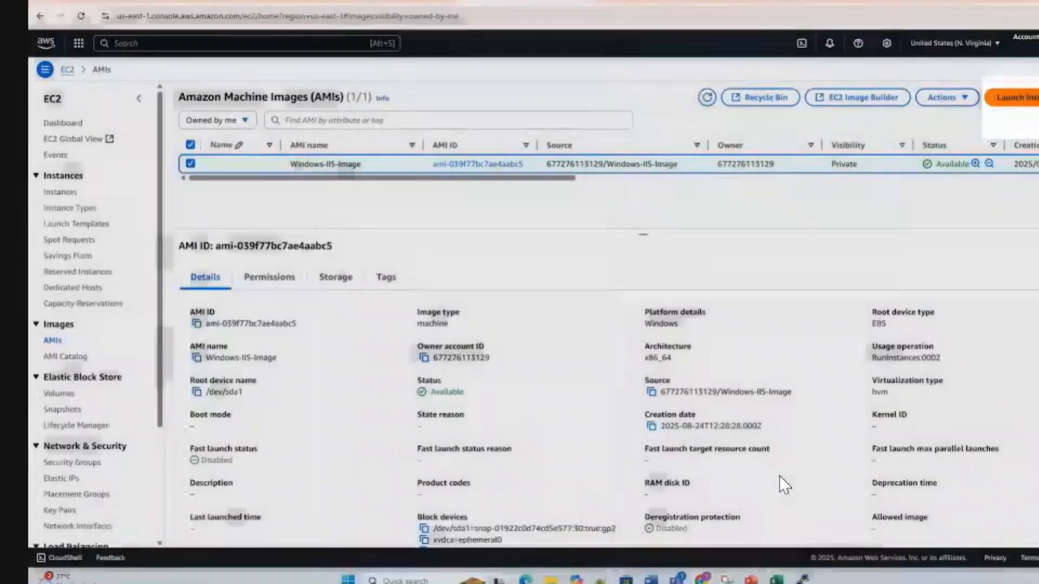
key(alt+Tab)
key(ctrl+v)
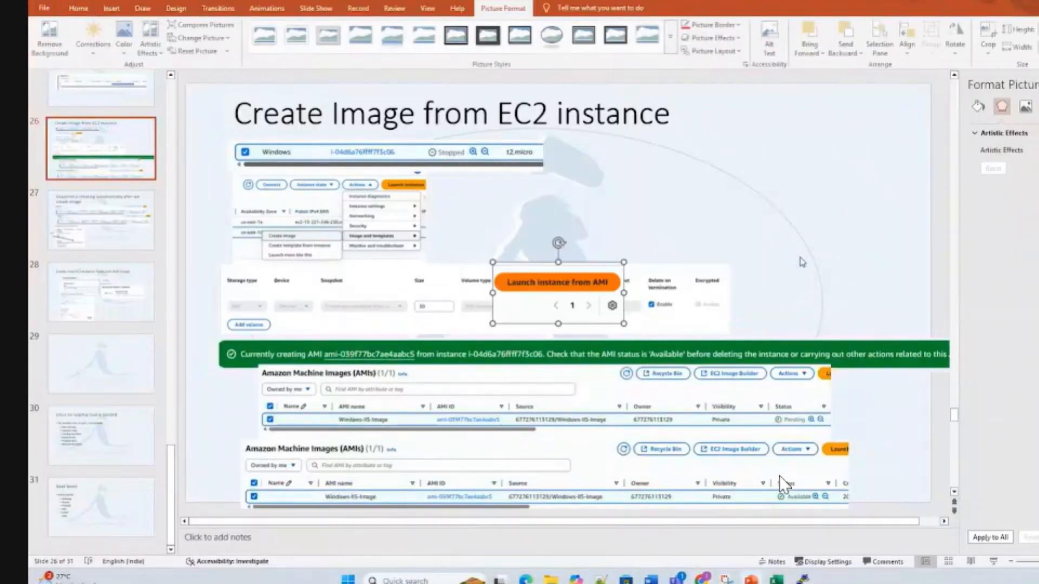
drag(547, 286, 835, 436)
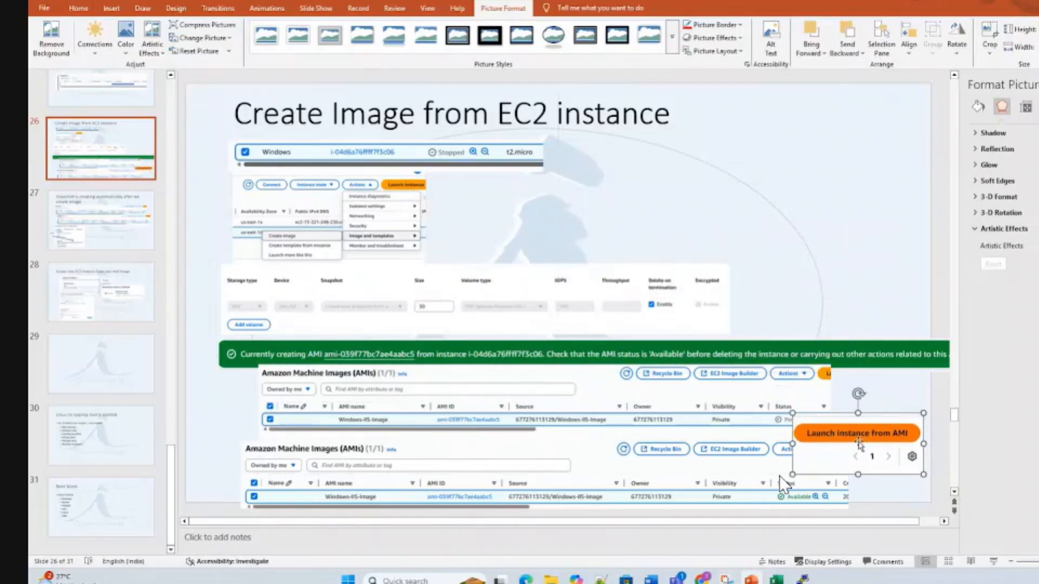
Step: In the AWS console, start launching an instance from the Windows-IIS-Image AMI
key(alt+Tab)
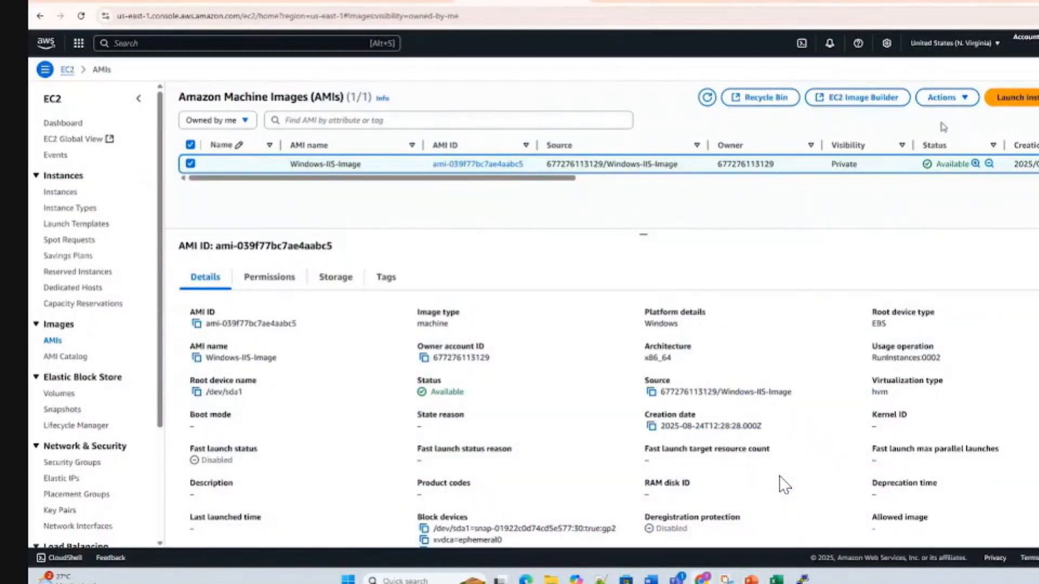
click(1028, 101)
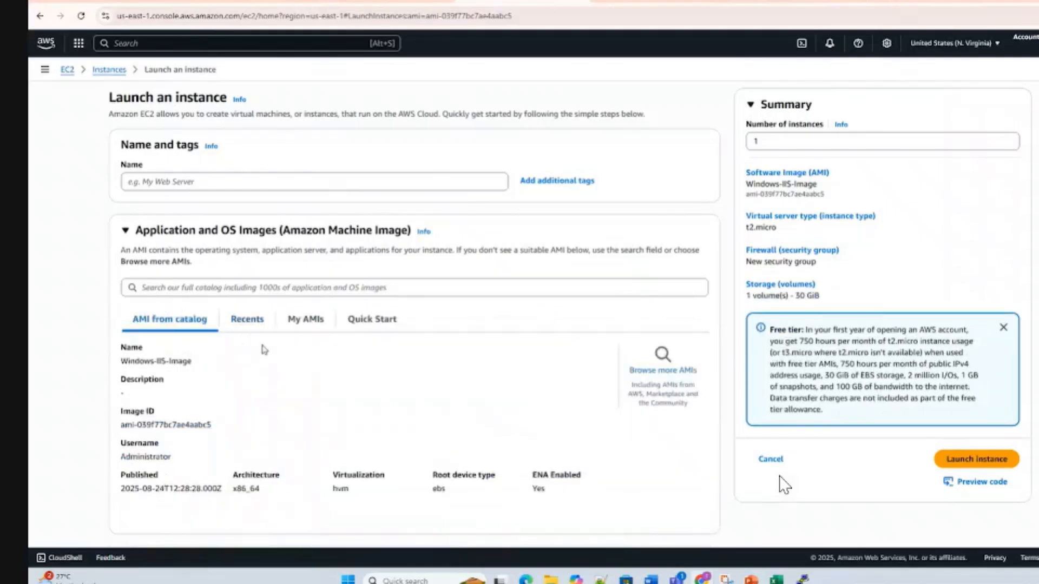
Step: Compare slides 26 and 28 in PowerPoint with the Launch an instance page in the AWS console
key(alt+Tab)
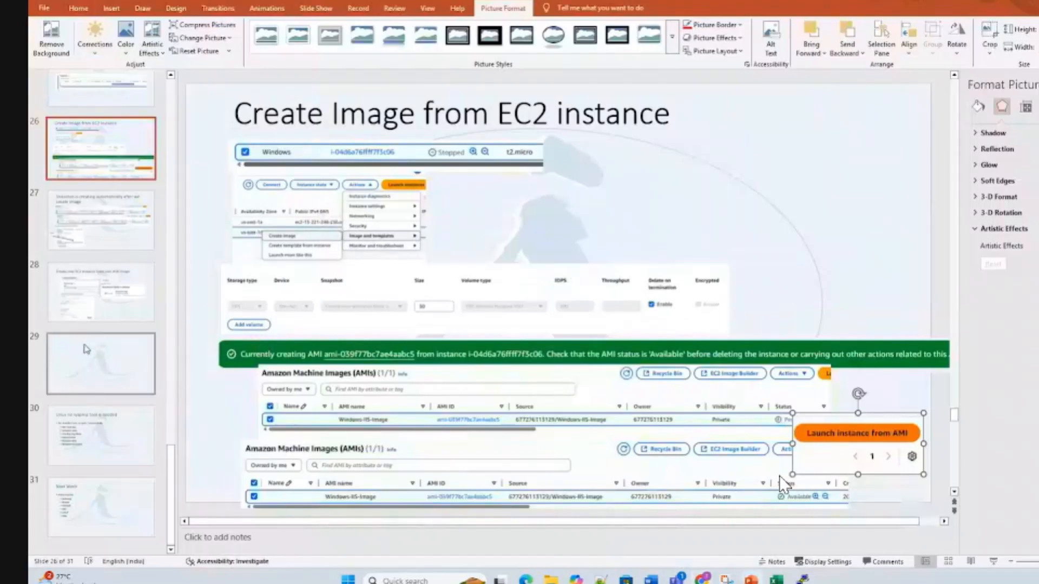
click(88, 358)
click(95, 318)
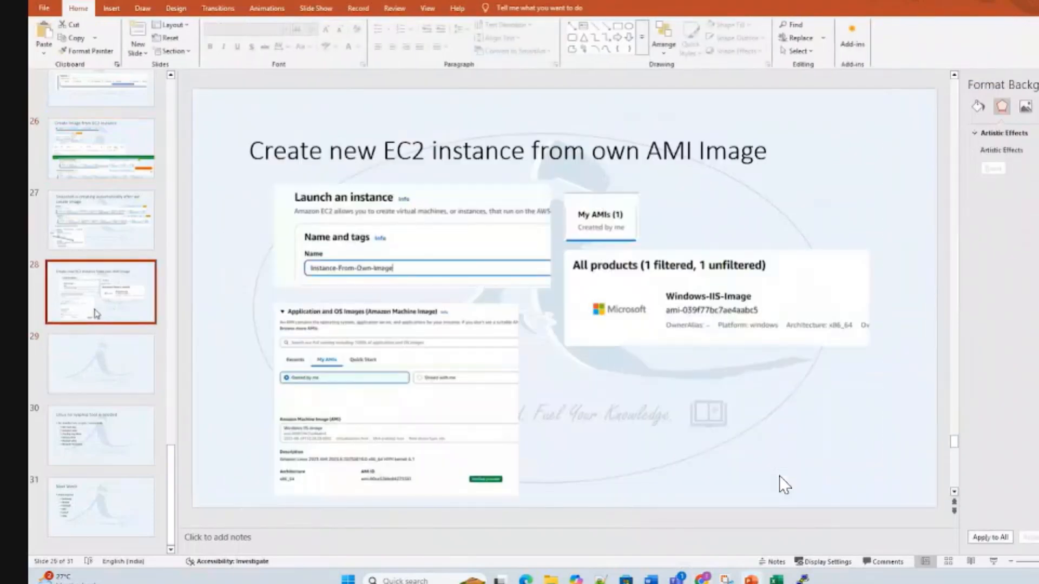
click(373, 250)
key(alt+Tab)
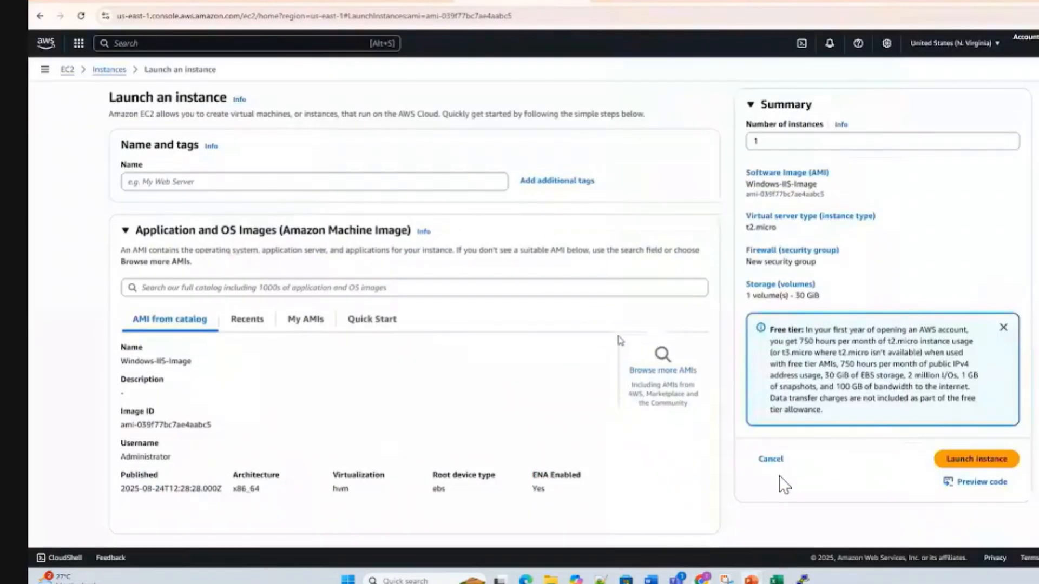
key(alt+Tab)
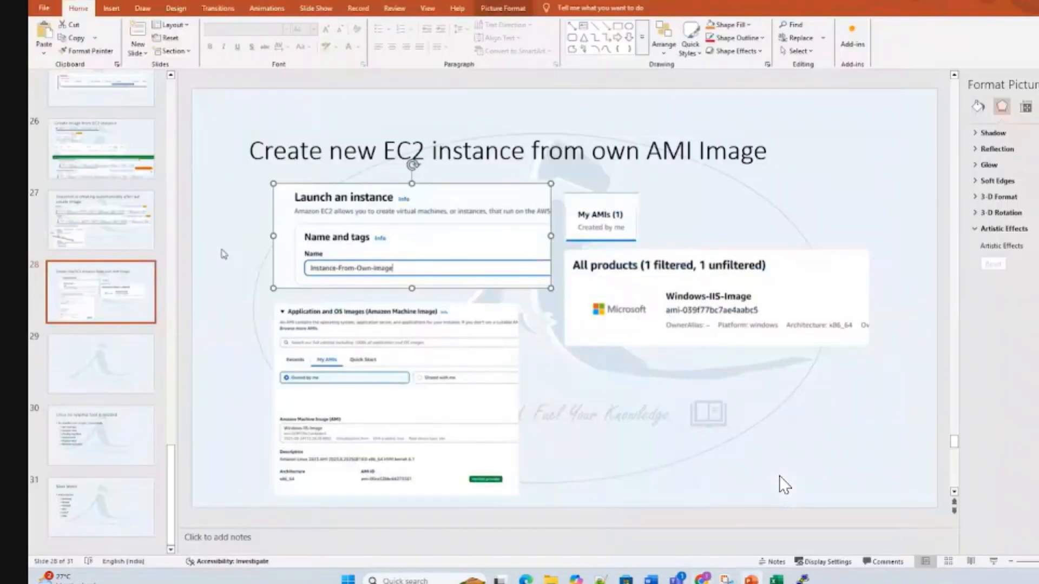
key(Page_Up)
key(Page_Up)
click(841, 432)
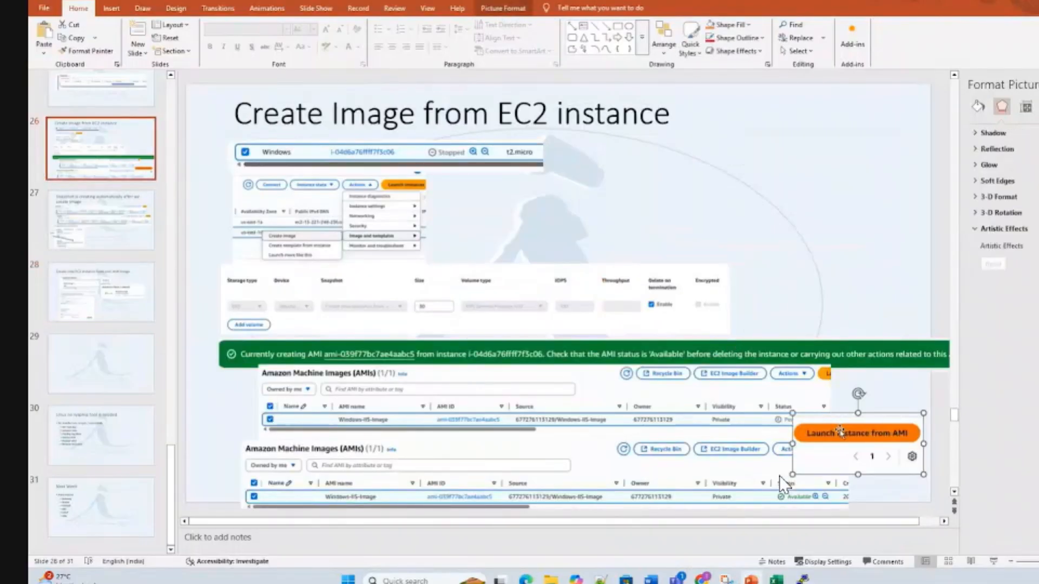
key(Page_Down)
key(Page_Down)
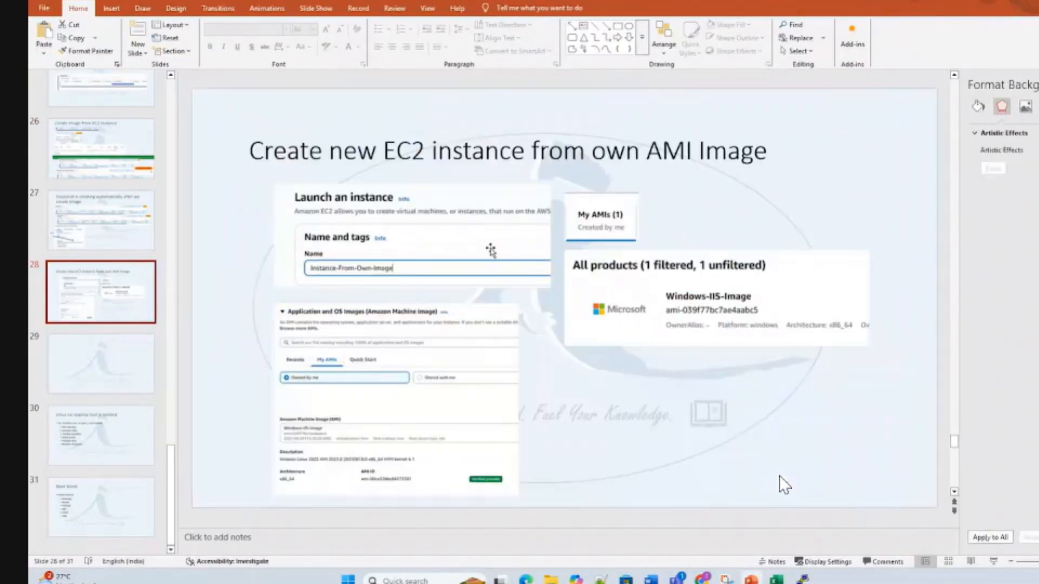
key(alt+Tab)
key(alt+Tab)
key(alt+Tab)
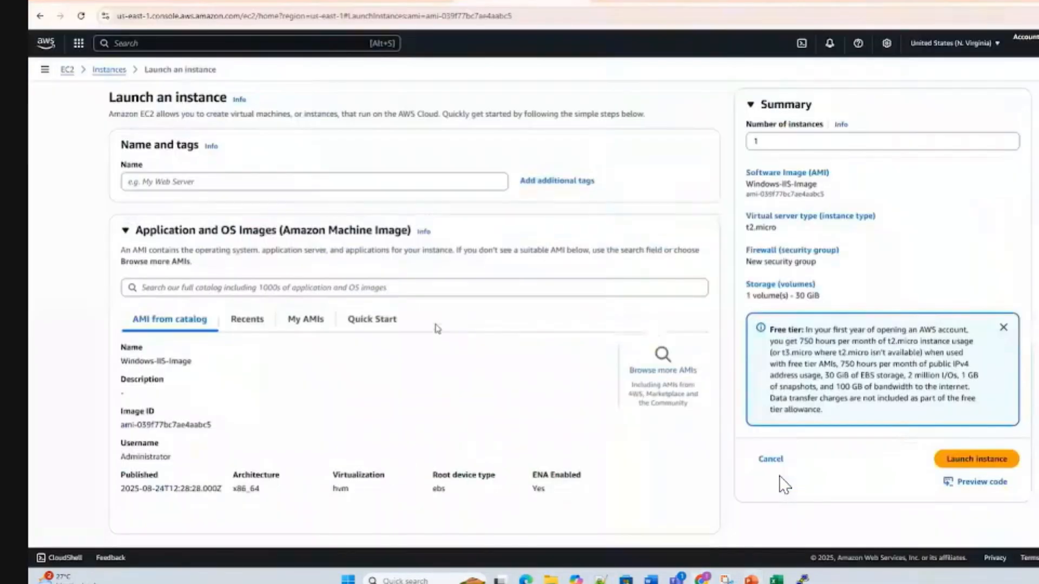
Step: Copy "instance from own AMI Image" from slide 28's title, and name the new AWS instance "EC2instance from own AMI Image"
click(161, 184)
key(alt+Tab)
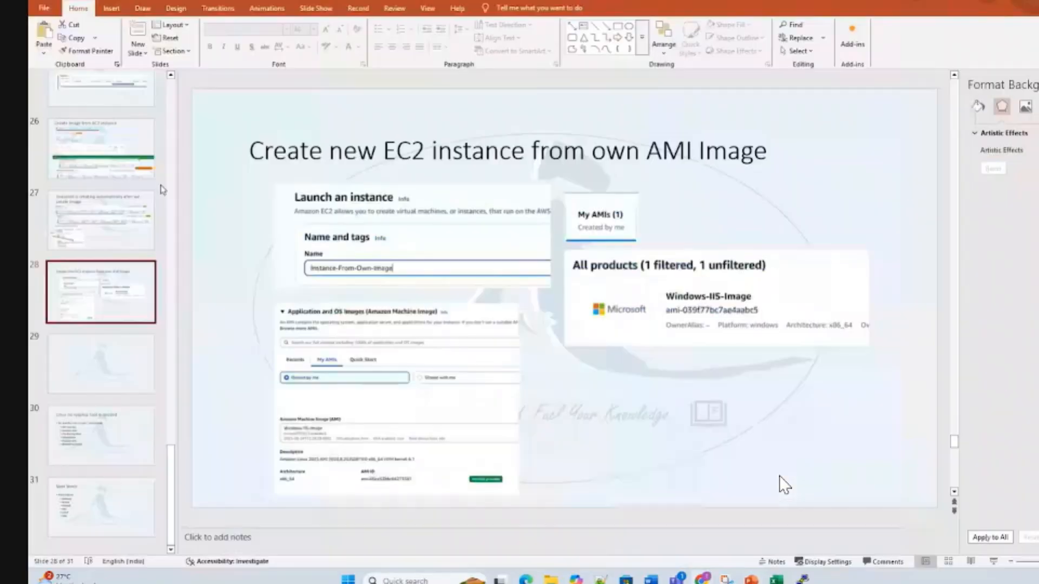
click(467, 141)
drag(432, 152, 767, 152)
key(ctrl+c)
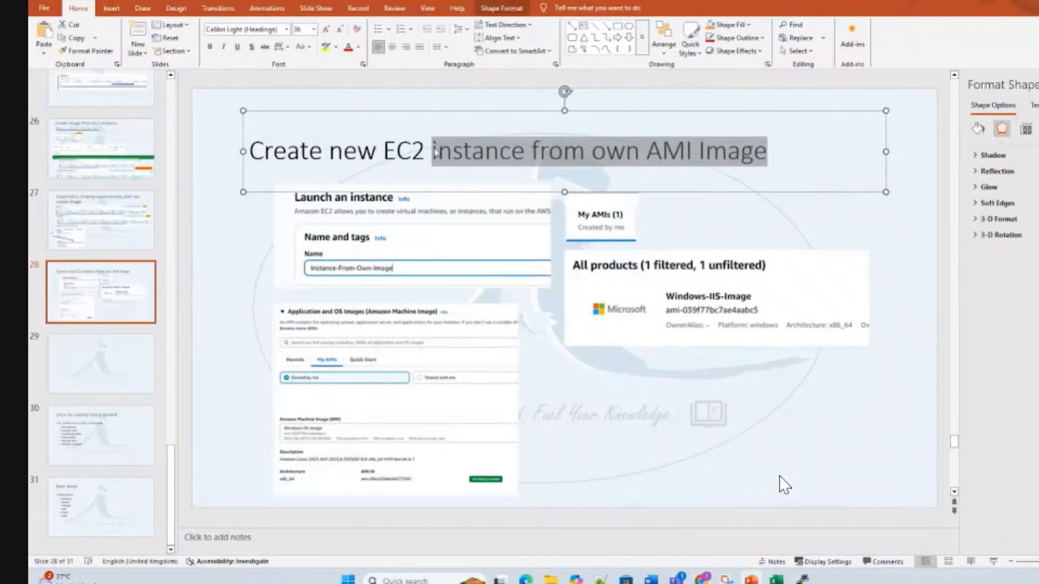
key(alt+Tab)
text(I)
text(C2)
key(ctrl+v)
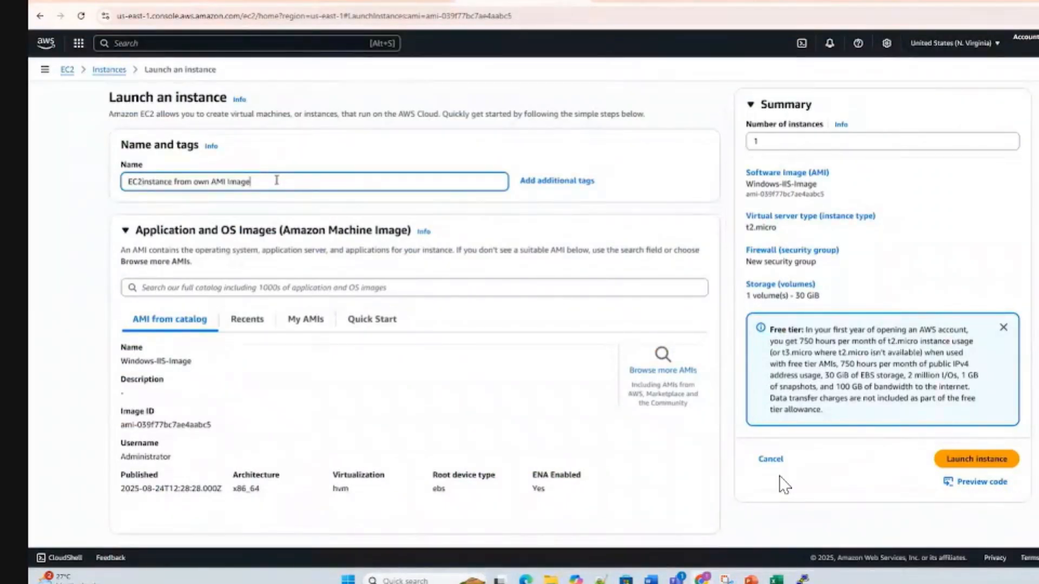
Step: Remove the spaces from the instance name so it reads EC2instancefromownAMIImage
key(BackSpace)
key(Left)
key(Left)
key(Left)
key(Left)
key(BackSpace)
Step: Set the instance type to t2.medium and choose Key-Pair as the login key pair
scroll(319, 321, down, 5)
click(295, 279)
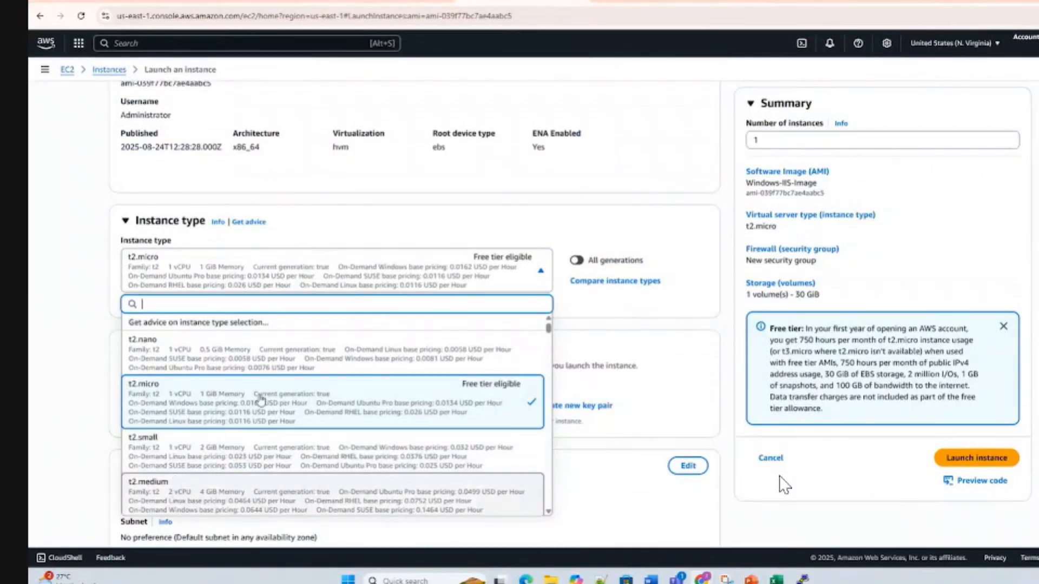
key(Return)
scroll(260, 399, down, 2)
click(204, 303)
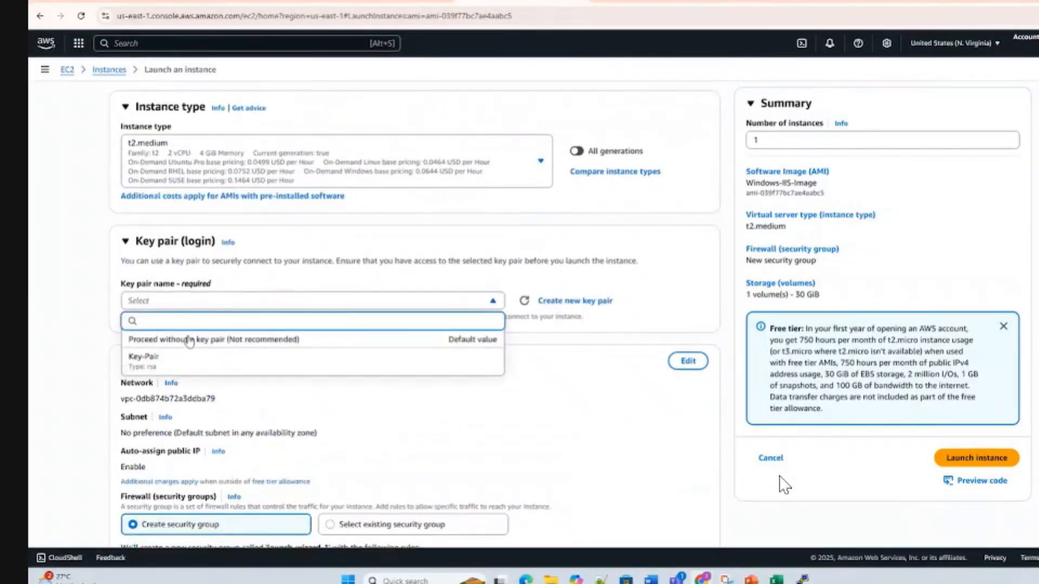
click(174, 363)
Step: Use the existing security group Windows-SG-01 for the new instance's firewall
scroll(331, 283, down, 2)
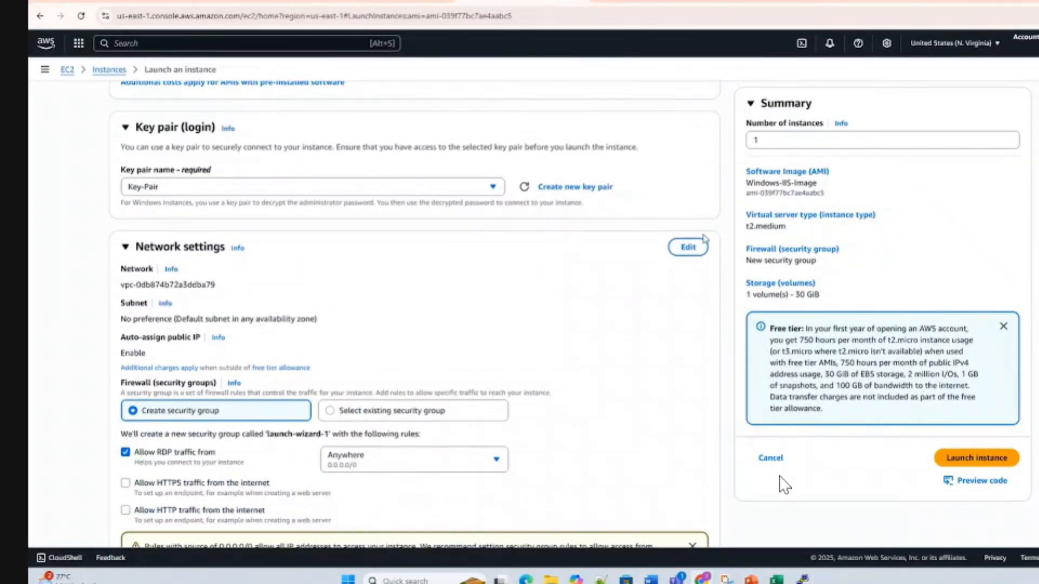
click(396, 411)
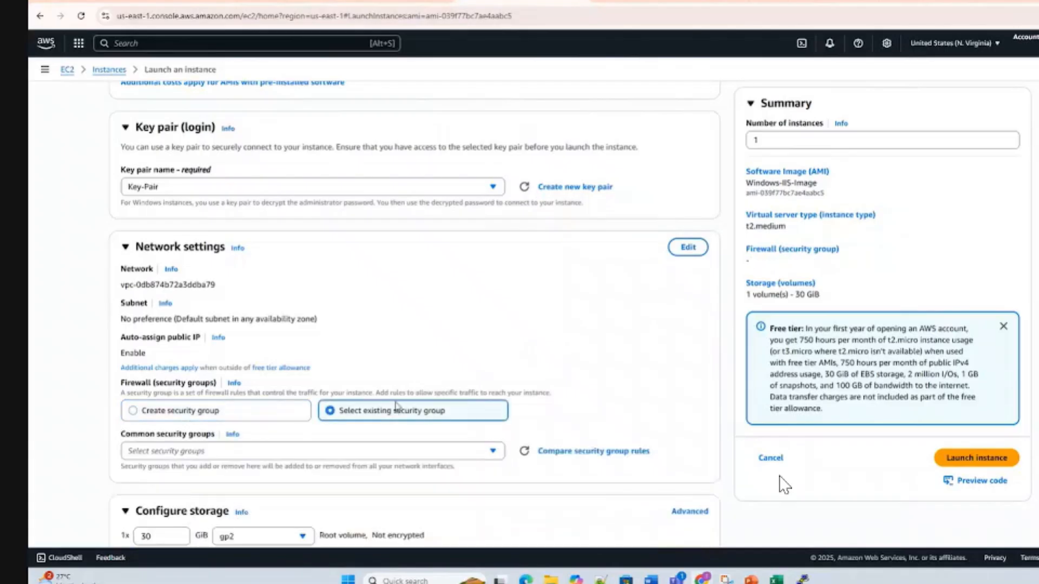
scroll(260, 432, down, 1)
click(215, 399)
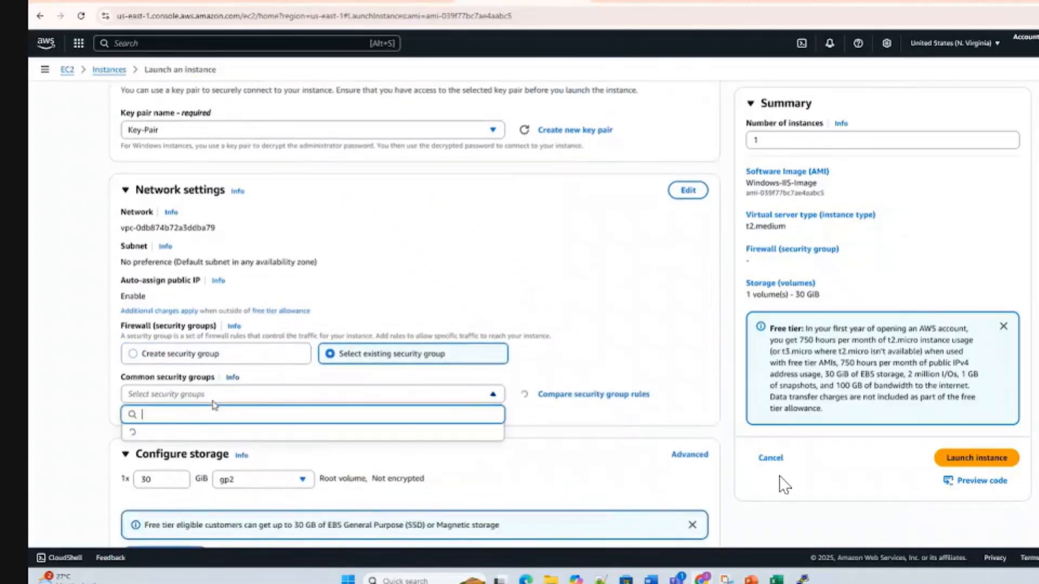
click(182, 485)
Step: Launch the instance with the default 30 GiB gp2 storage, and refresh the EC2 instances list
scroll(469, 412, down, 4)
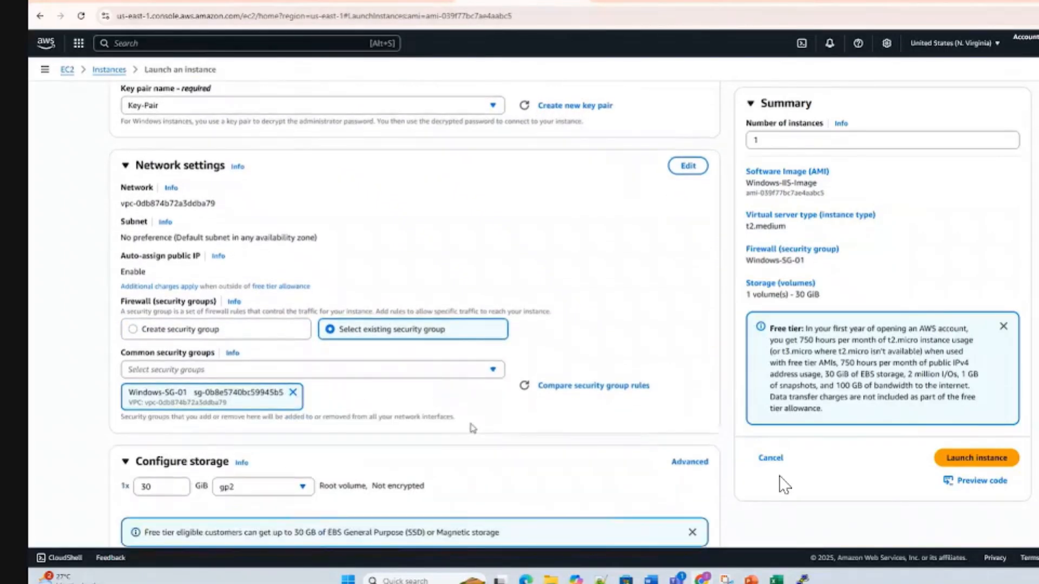
scroll(466, 399, down, 1)
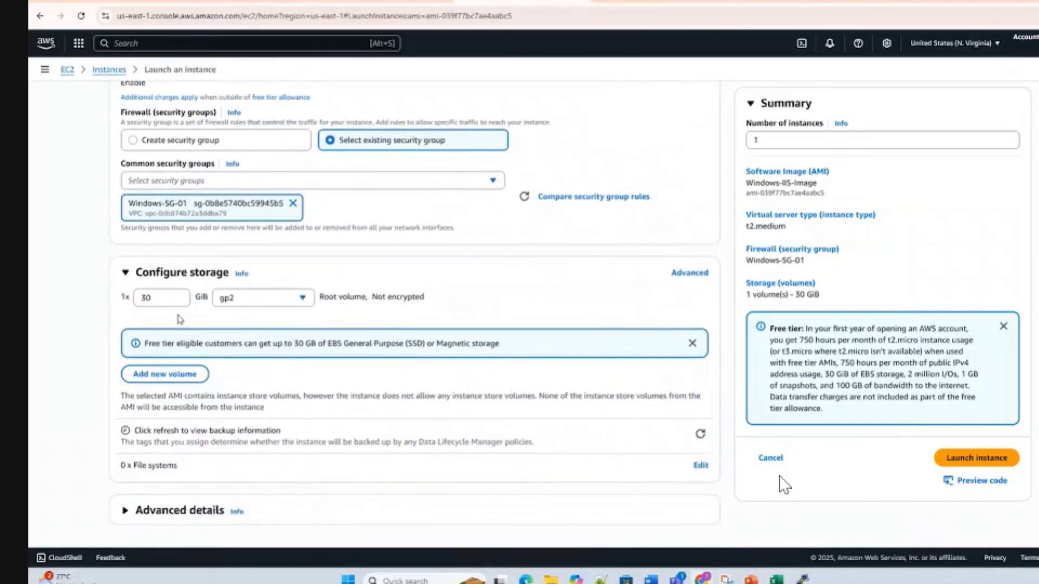
click(967, 459)
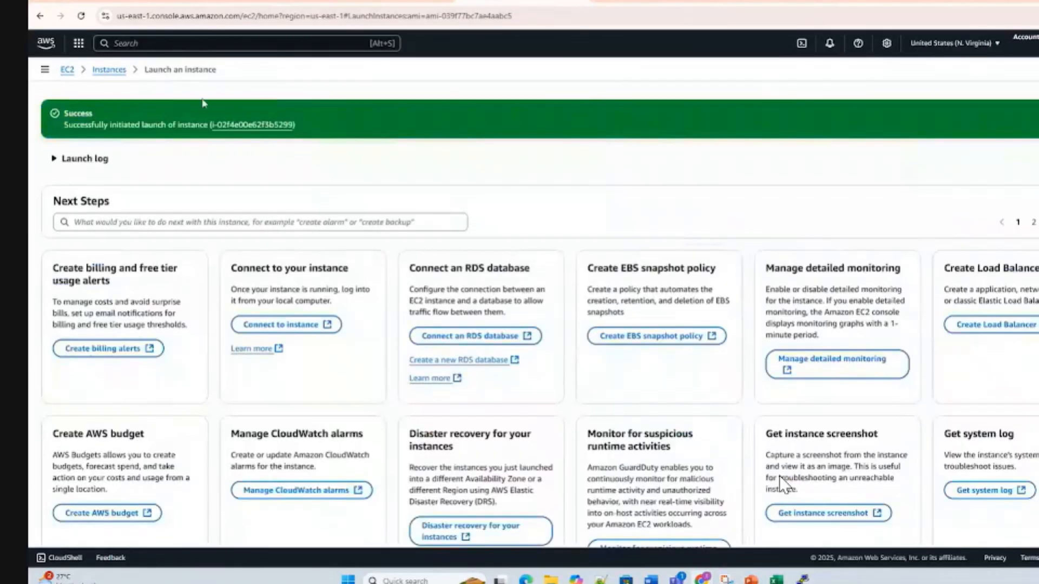
click(108, 71)
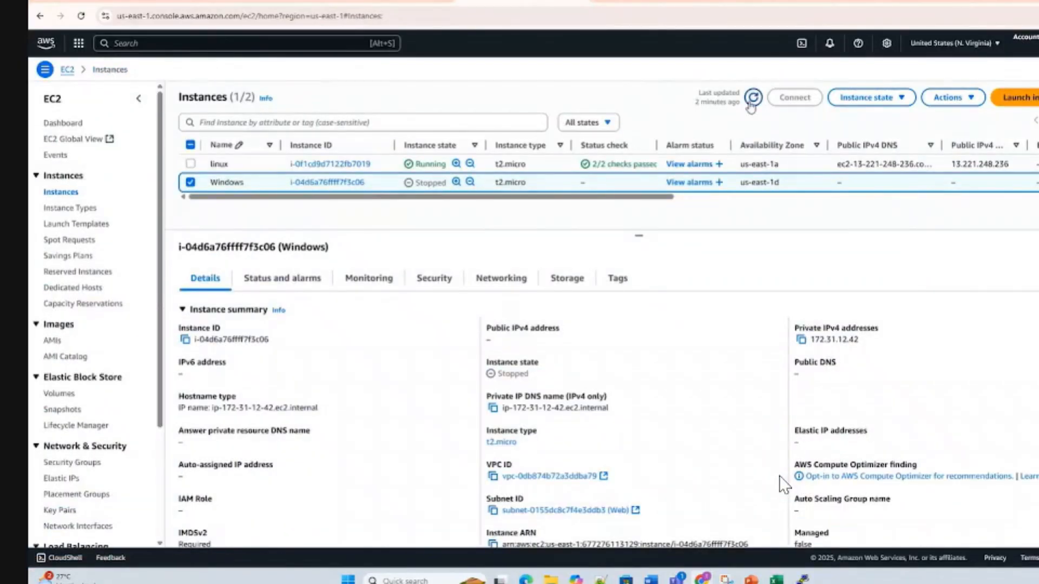
click(752, 100)
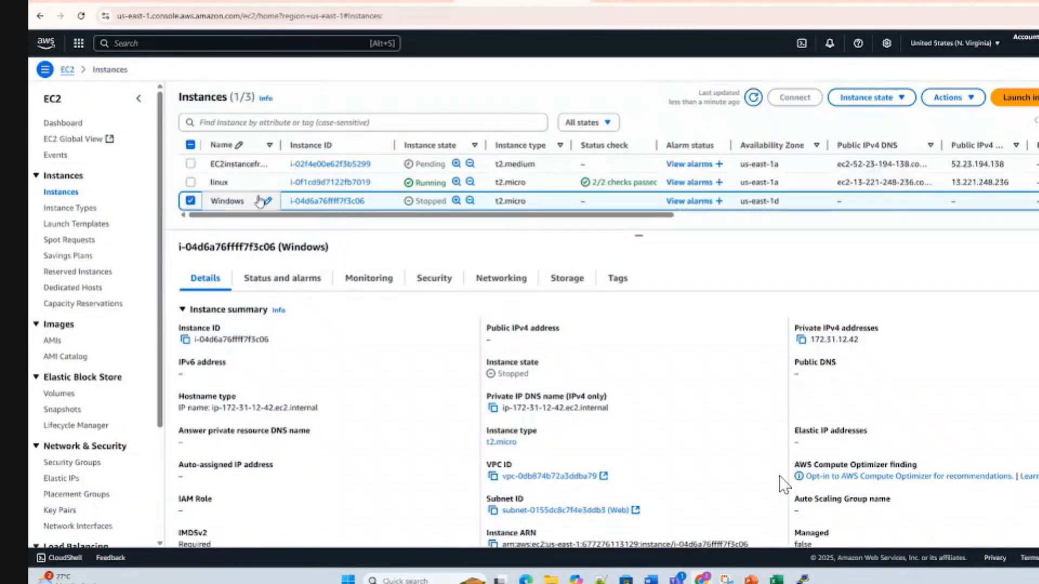
Step: Widen the Name column in the AWS instances list, and add a screenshot of the pending instance to slide 28's lower area in PowerPoint
drag(280, 145, 345, 144)
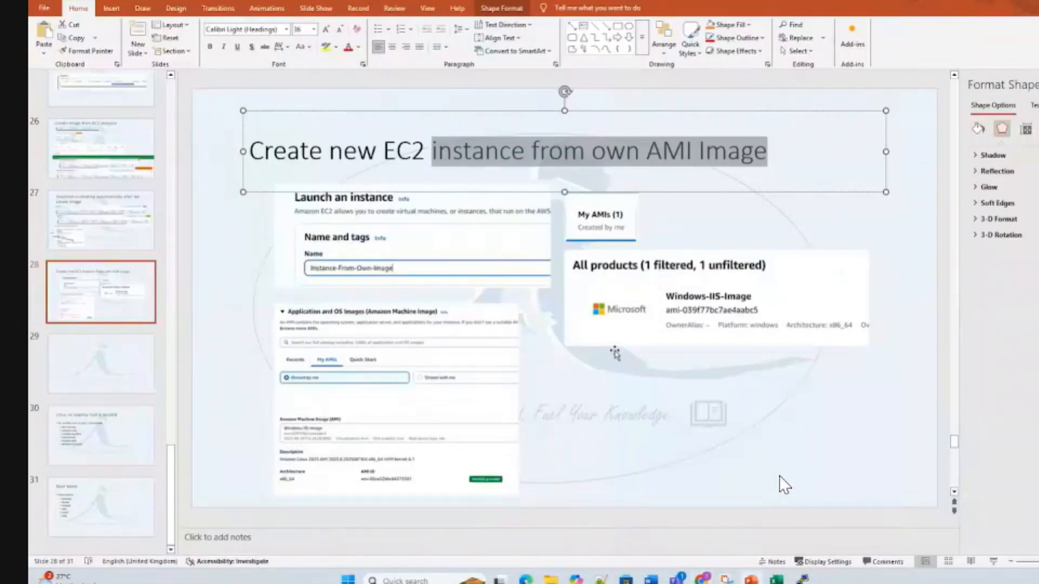
click(616, 352)
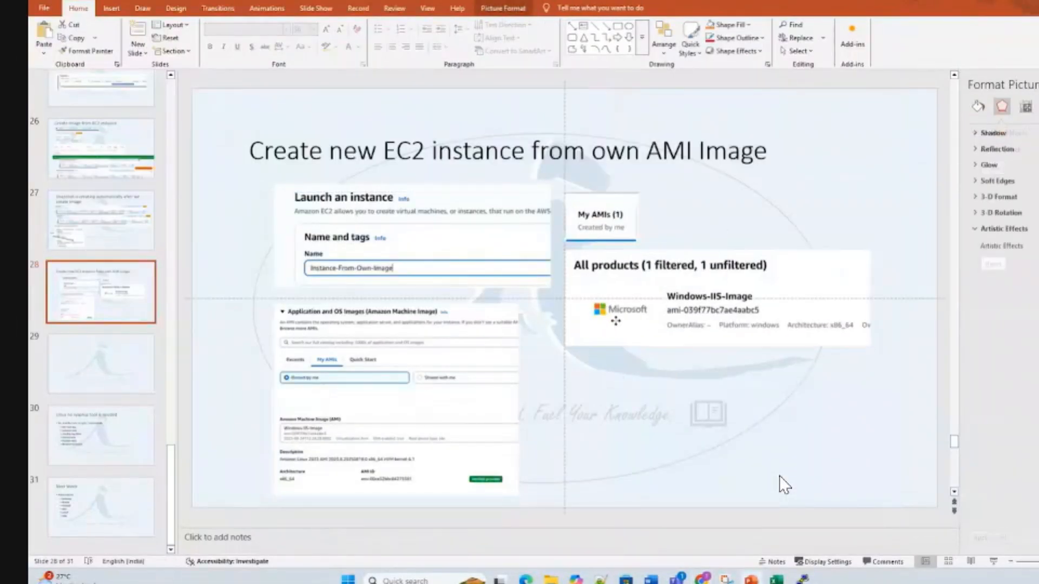
drag(616, 322, 617, 312)
key(ctrl+v)
drag(432, 314, 550, 425)
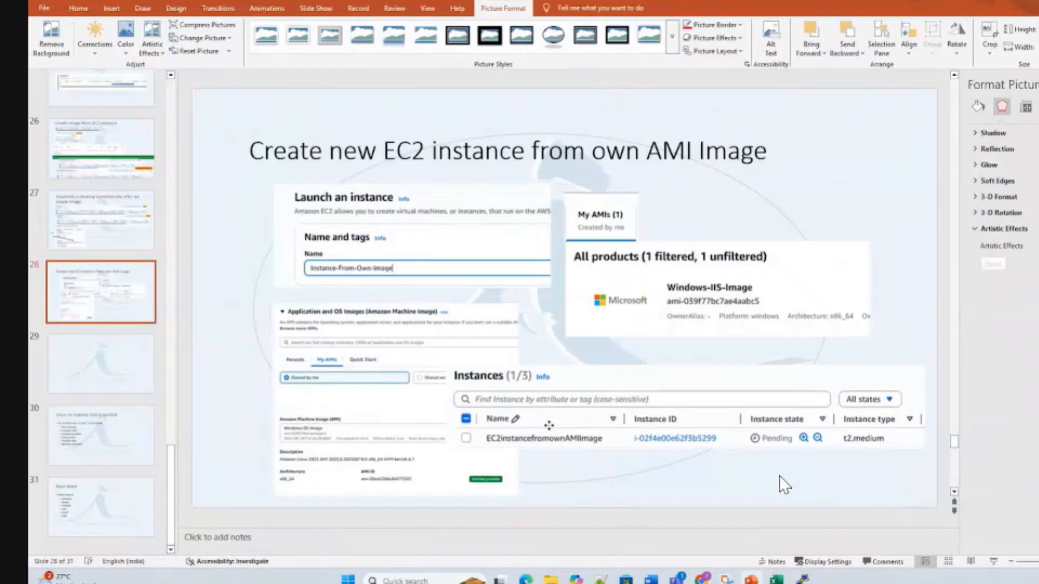
drag(383, 354, 329, 349)
drag(552, 411, 570, 440)
Step: On slide 26, copy the available AMI screenshot together with the Launch instance from AMI button screenshot
click(102, 149)
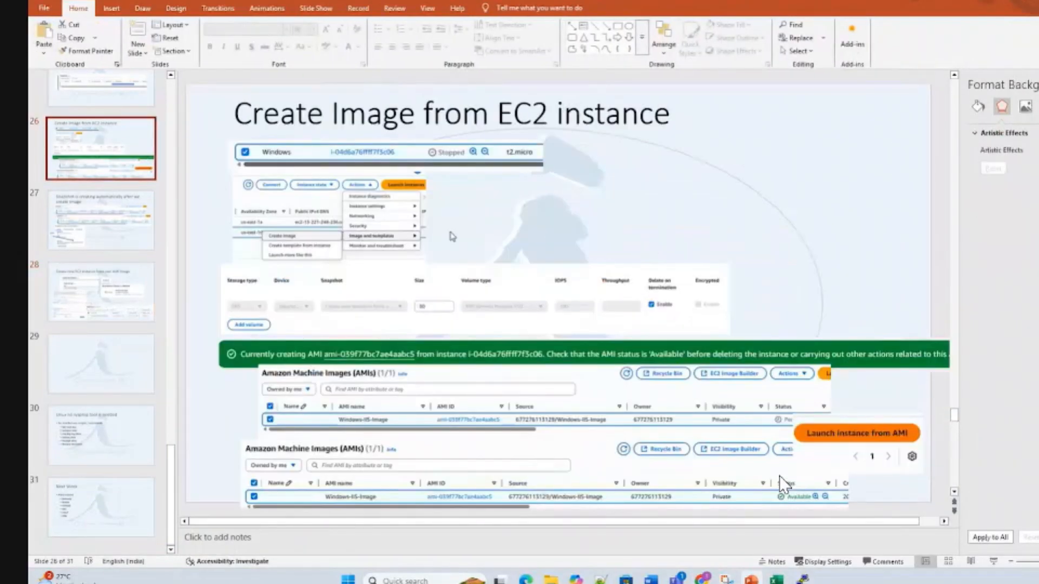
click(807, 458)
shift+click(632, 473)
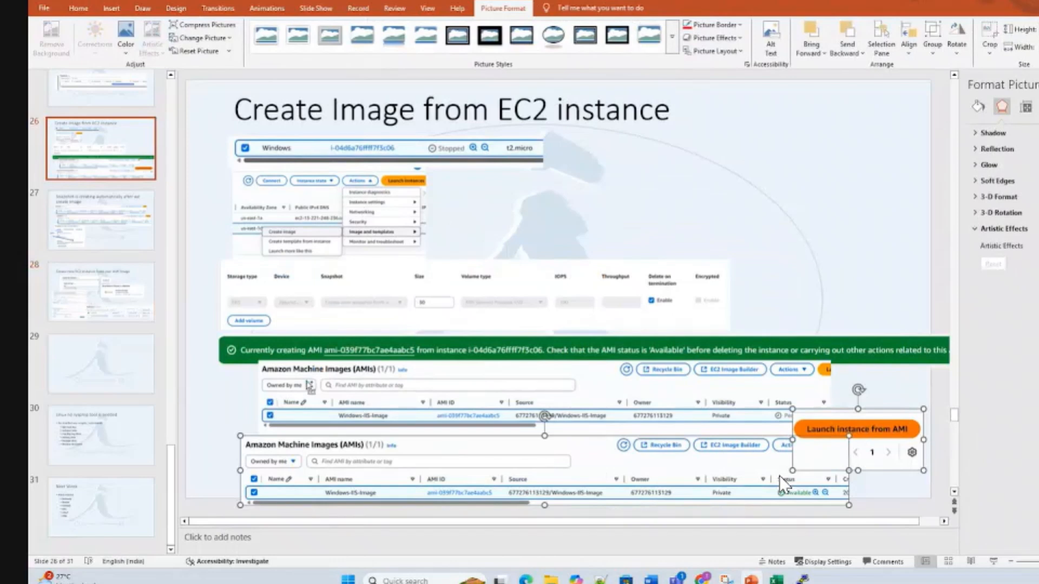
Step: On slide 28, shift the launch, My AMIs and product screenshots down and reduce the title box height to free space below the title
click(102, 293)
drag(414, 222, 350, 233)
drag(605, 264, 511, 303)
drag(580, 220, 505, 254)
click(582, 195)
click(512, 151)
drag(563, 191, 557, 160)
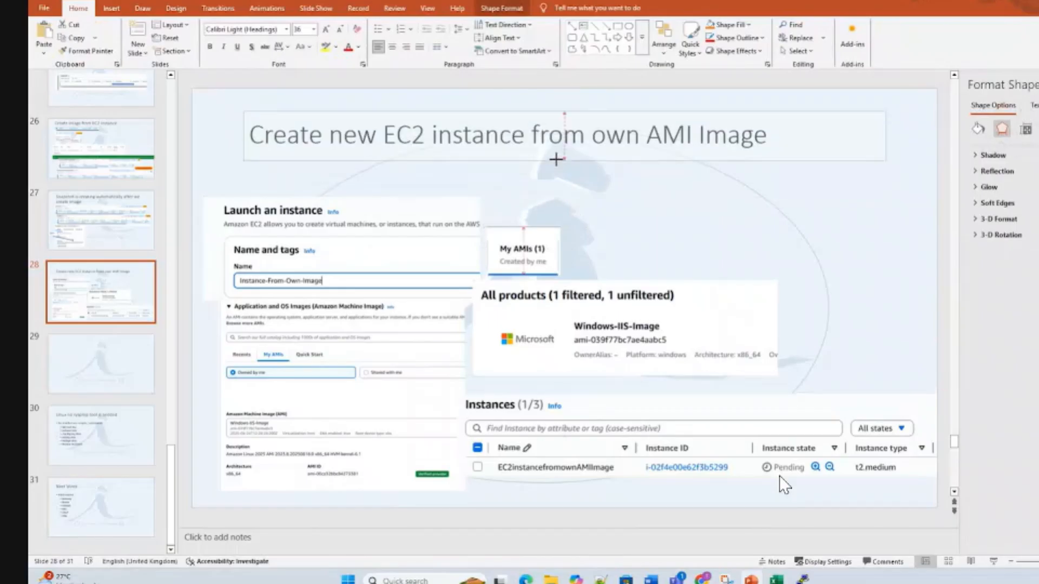
Step: Paste the copied AMI list and launch button screenshots on slide 28 and place them directly below the title
key(Escape)
key(ctrl+v)
drag(447, 445, 425, 176)
drag(225, 245, 329, 233)
drag(390, 193, 396, 182)
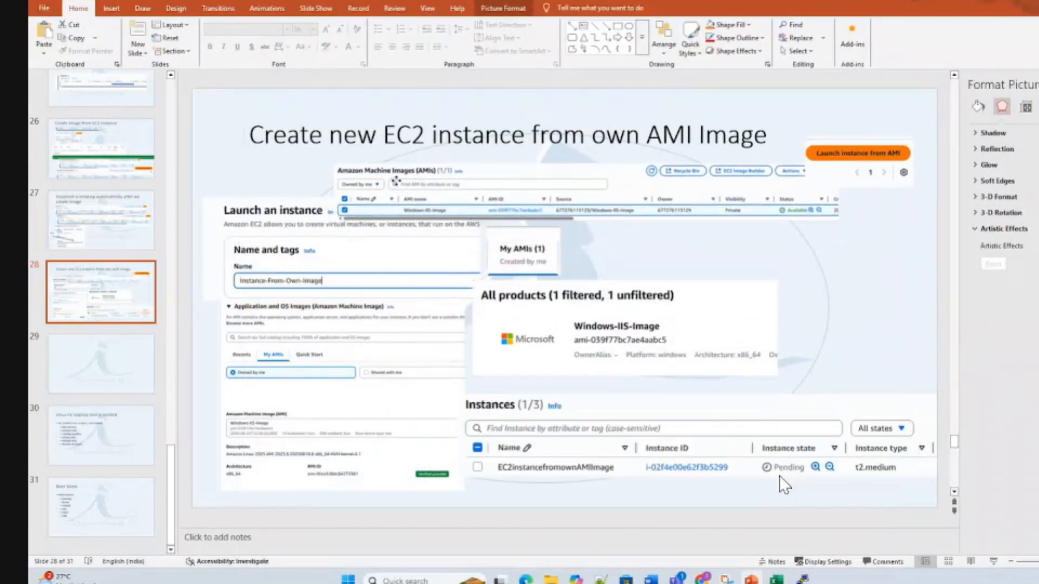
Step: Move the Launch an instance, OS images and My AMIs screenshots on slide 28 lower to clear the pasted AMI list
click(296, 230)
drag(268, 347, 249, 364)
drag(279, 274, 273, 292)
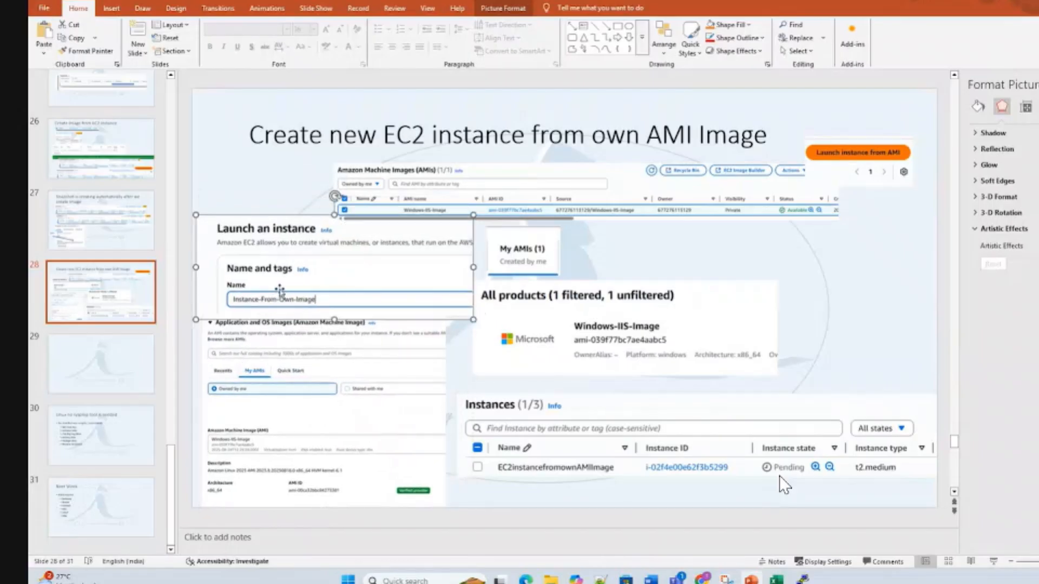
click(504, 255)
drag(515, 313, 515, 315)
click(653, 242)
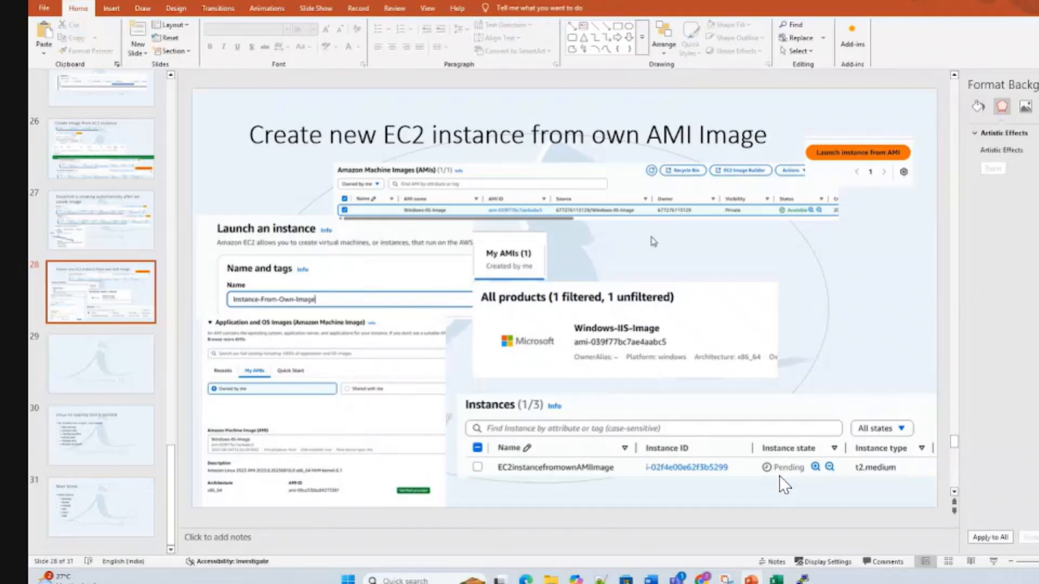
Step: In the AWS console, select only the EC2instancefromownAMIImage instance and refresh the instances list
key(alt+Tab)
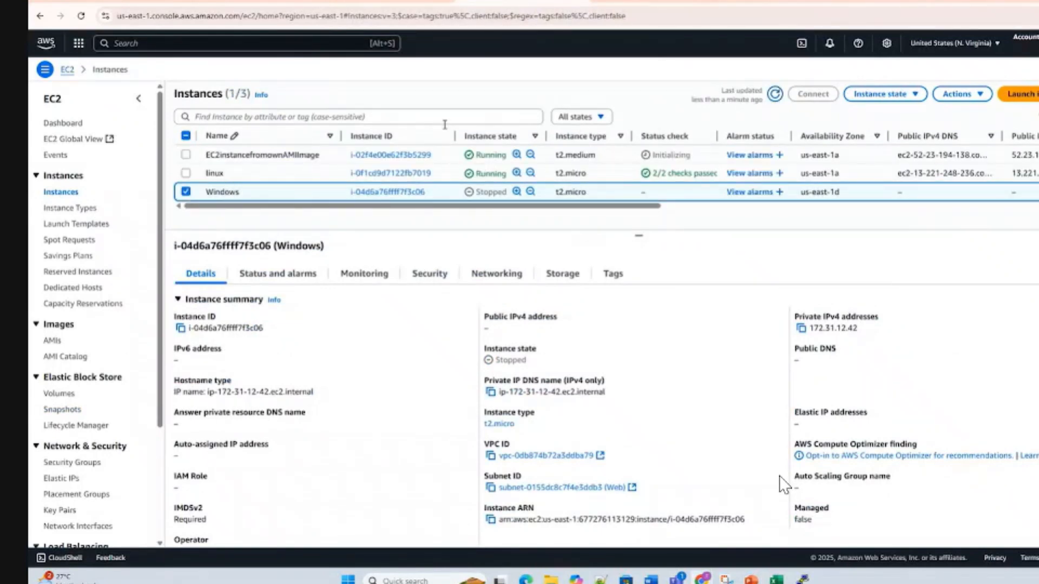
click(185, 192)
click(185, 156)
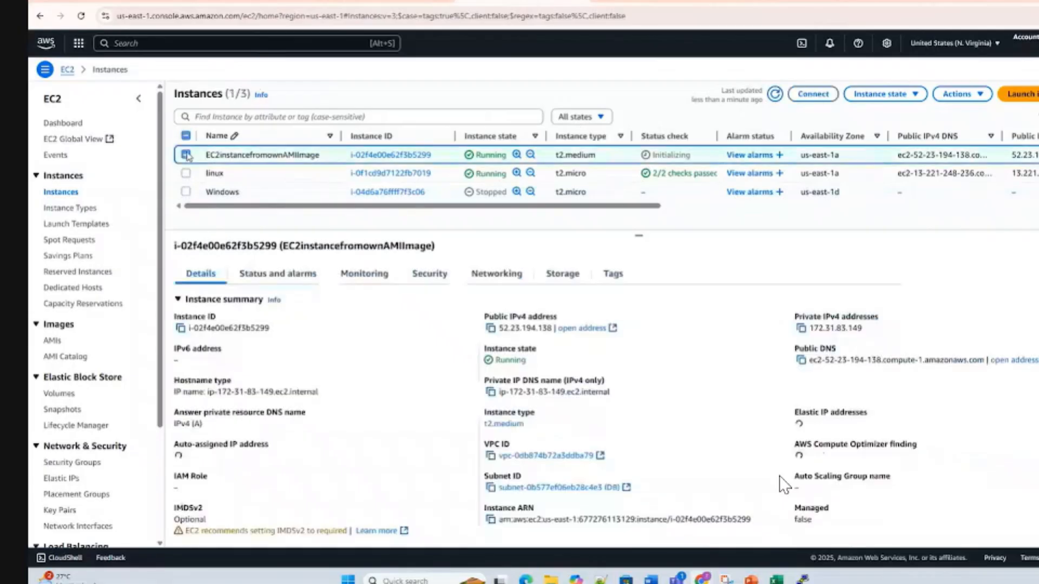
click(775, 94)
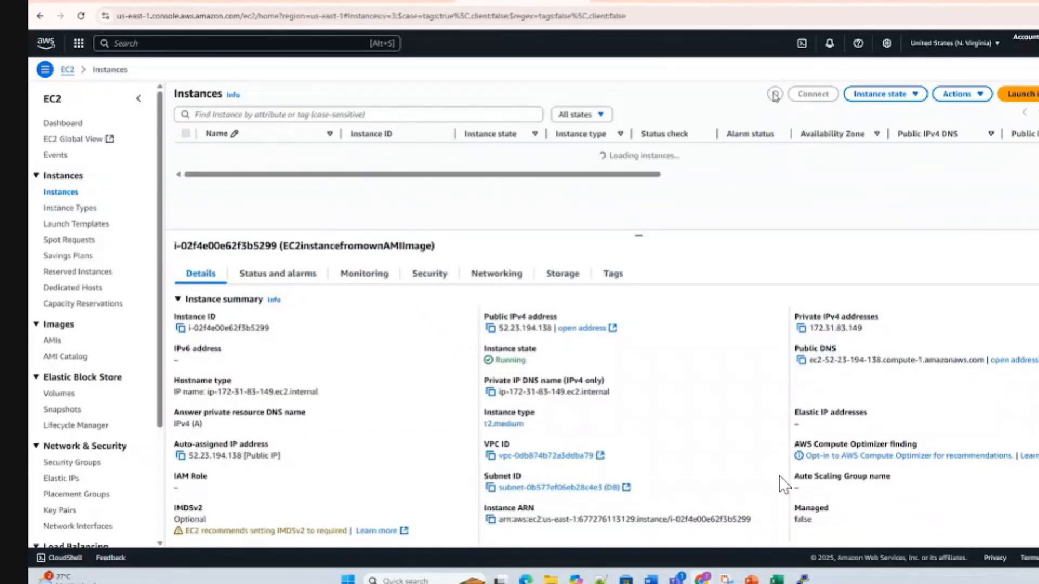
Step: Search Google for "install symantec endpoint protection in ec2 image or template" in the browser tab showing the Sysprep article
click(904, 1)
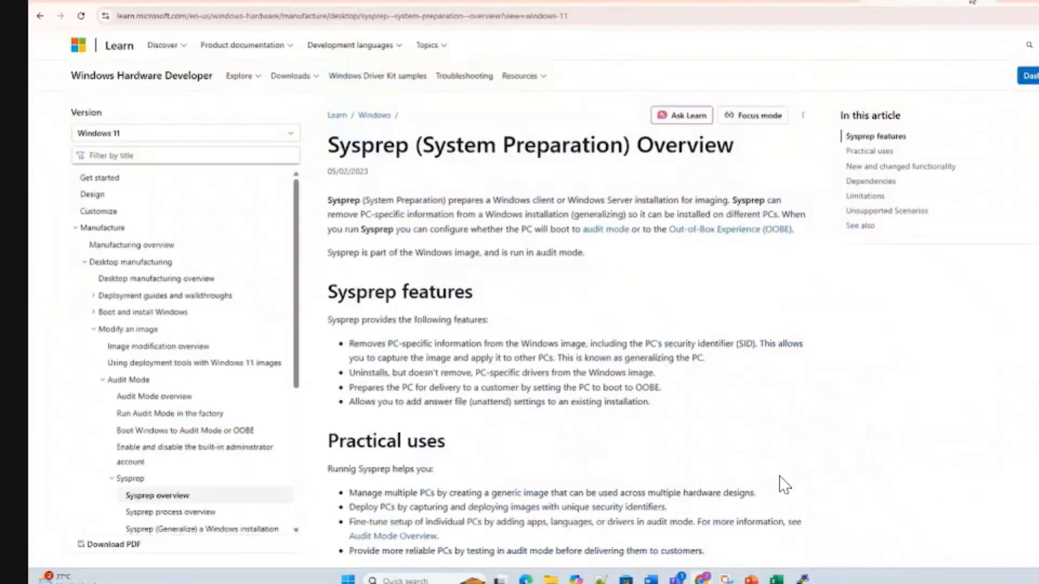
click(765, 18)
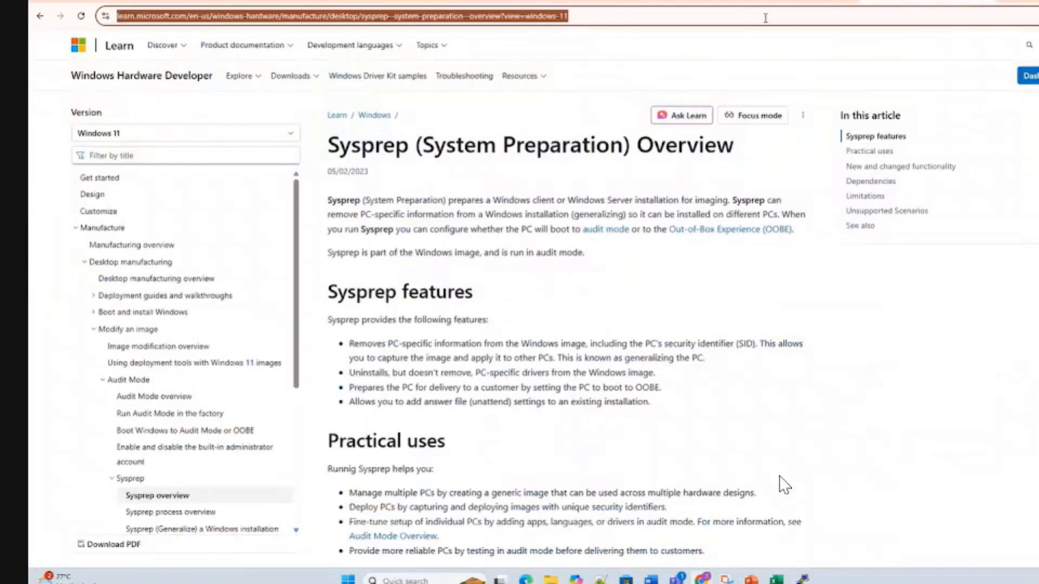
text(g)
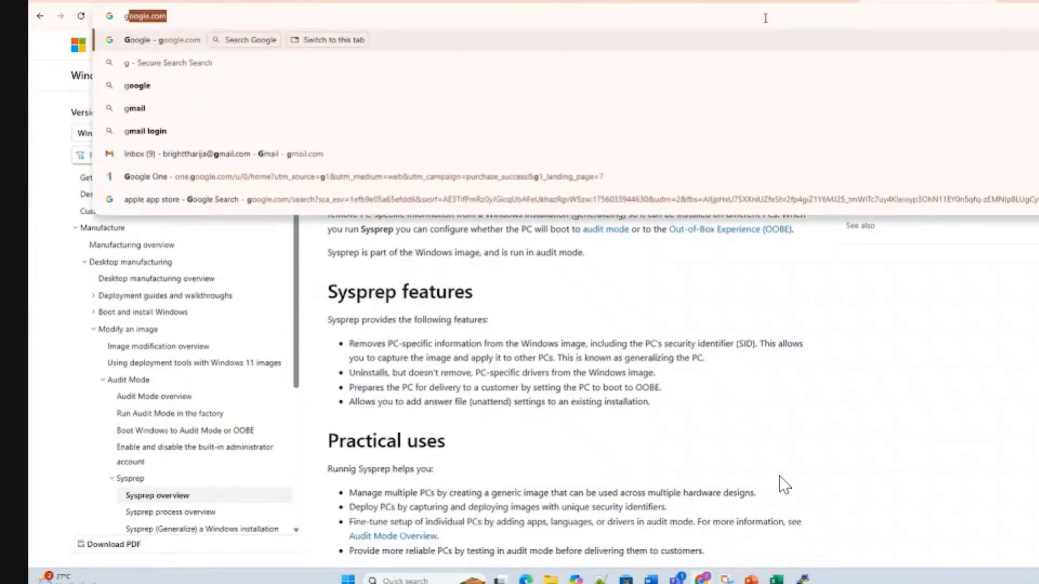
key(Return)
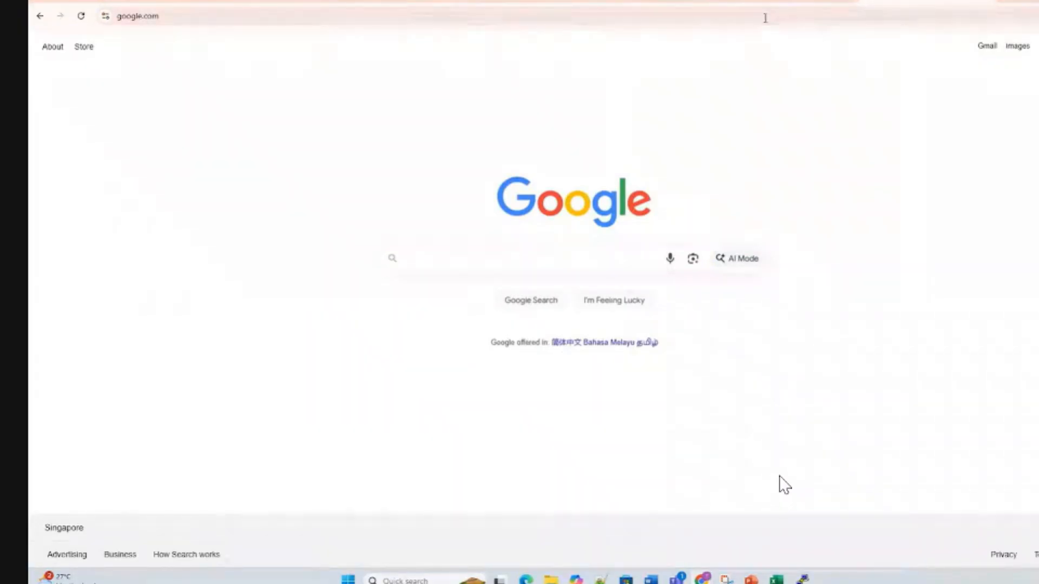
text(install s)
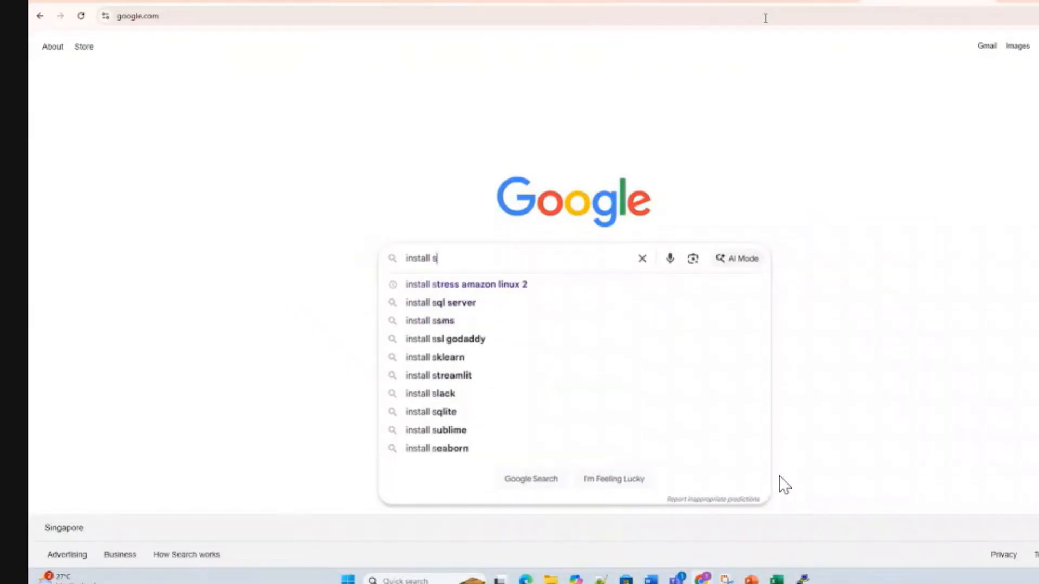
text(ymantec )
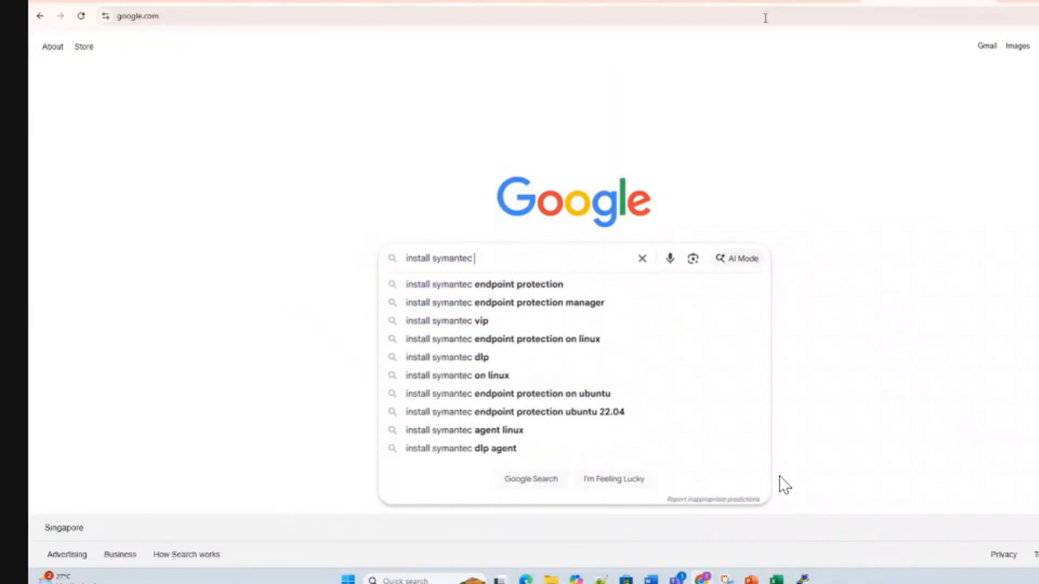
text(endpoint protection )
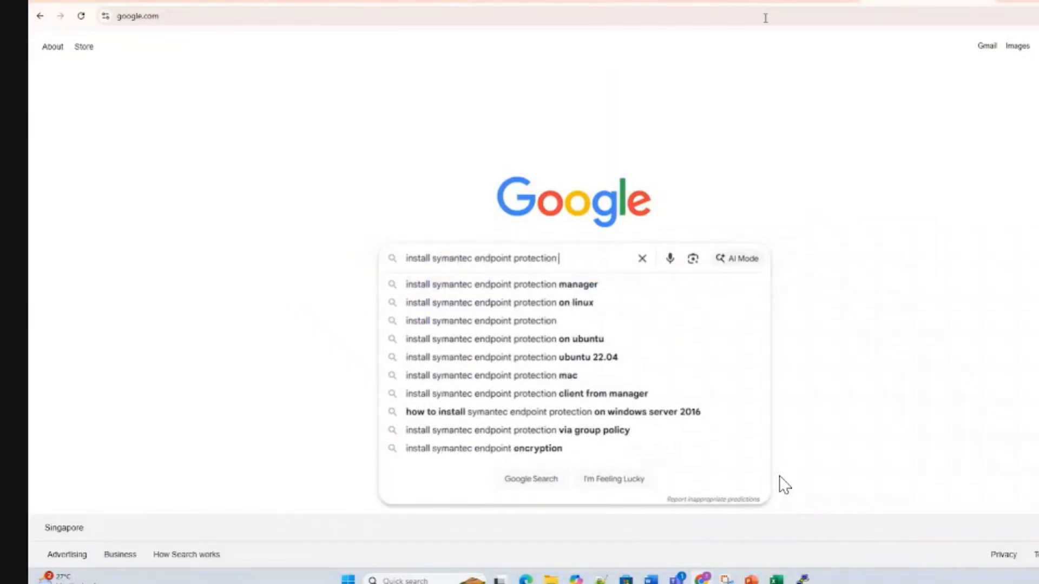
text(in ec2)
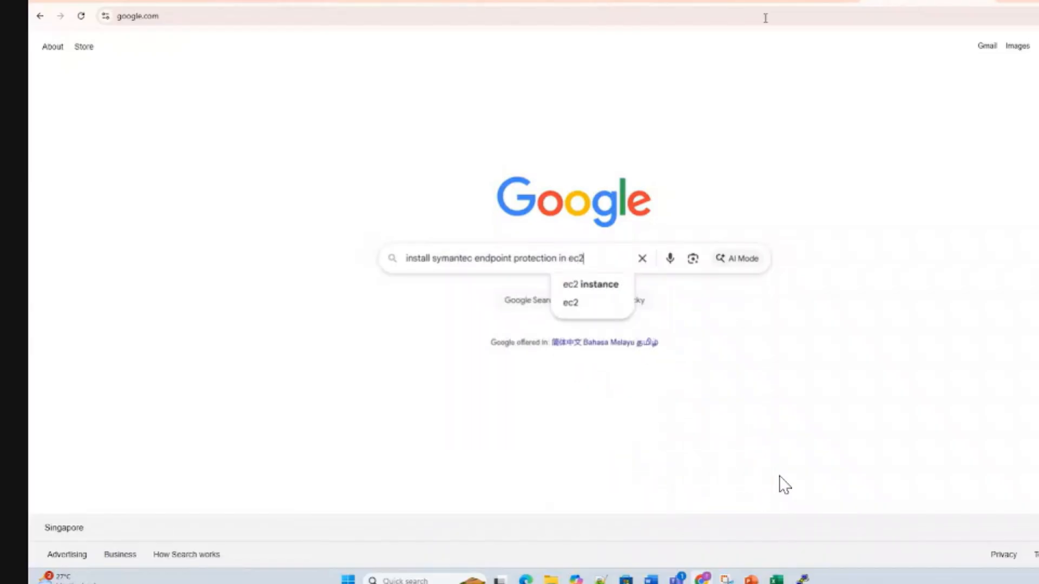
text( image or template)
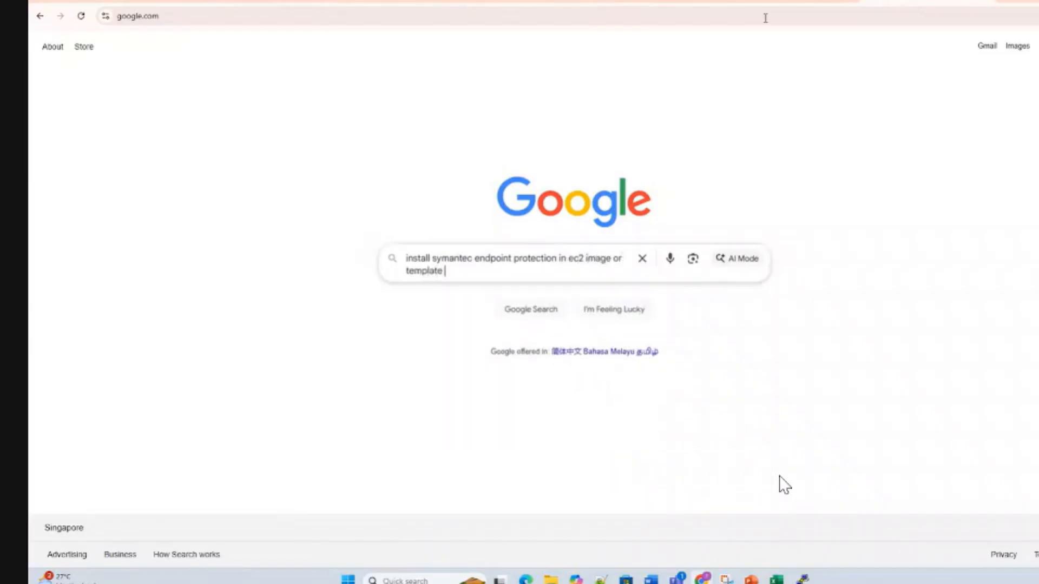
key(Return)
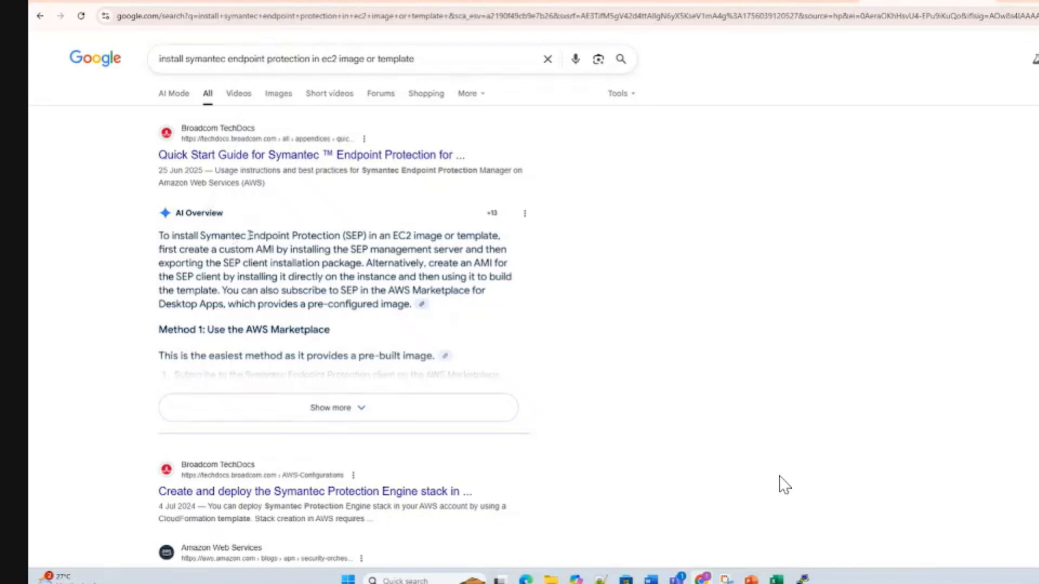
Step: Read through Broadcom's Symantec Endpoint Protection quick start guide for Amazon Web Services and return to the search results
click(246, 157)
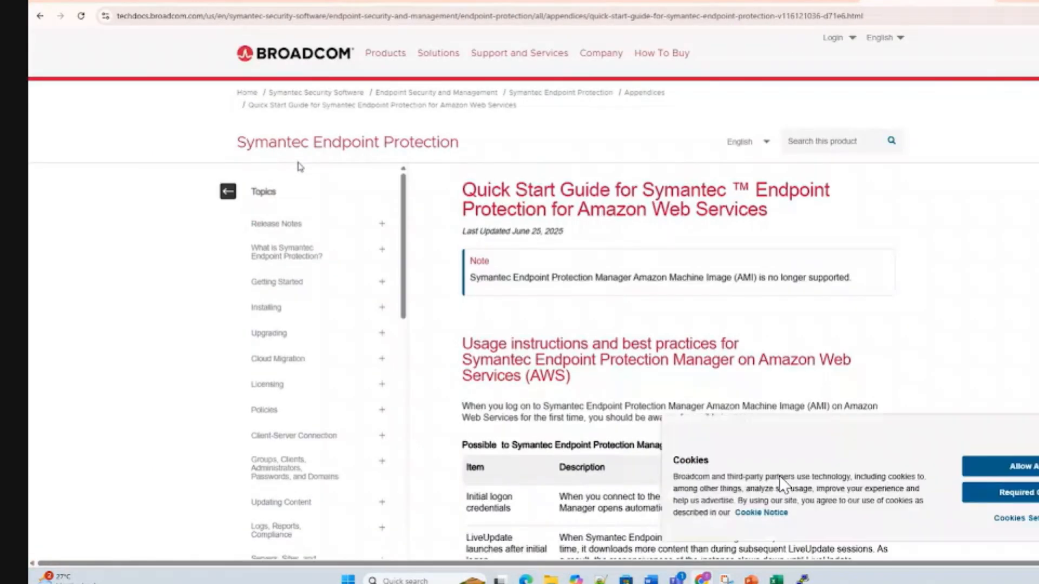
scroll(581, 351, down, 15)
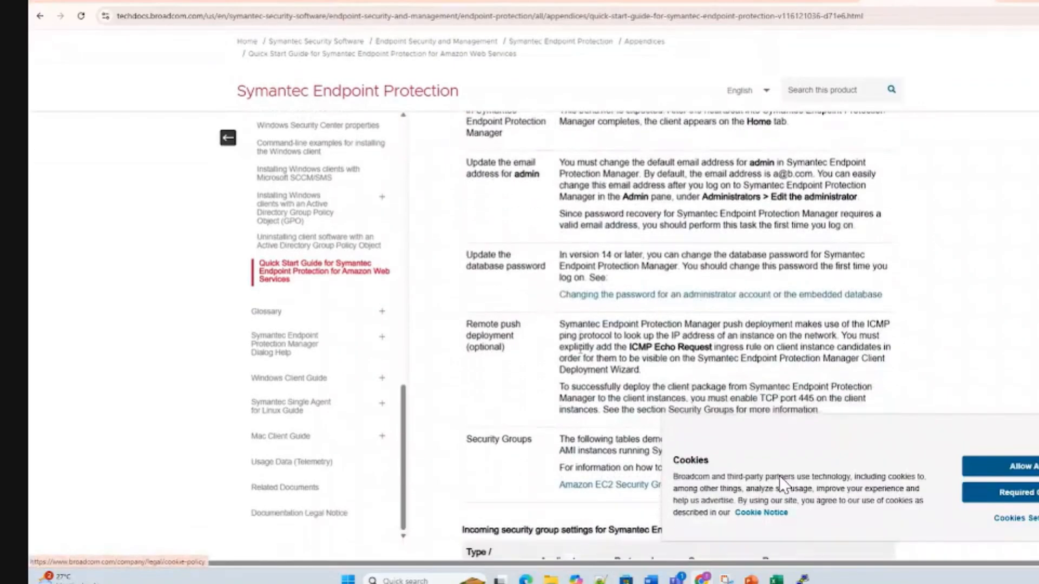
scroll(580, 353, down, 7)
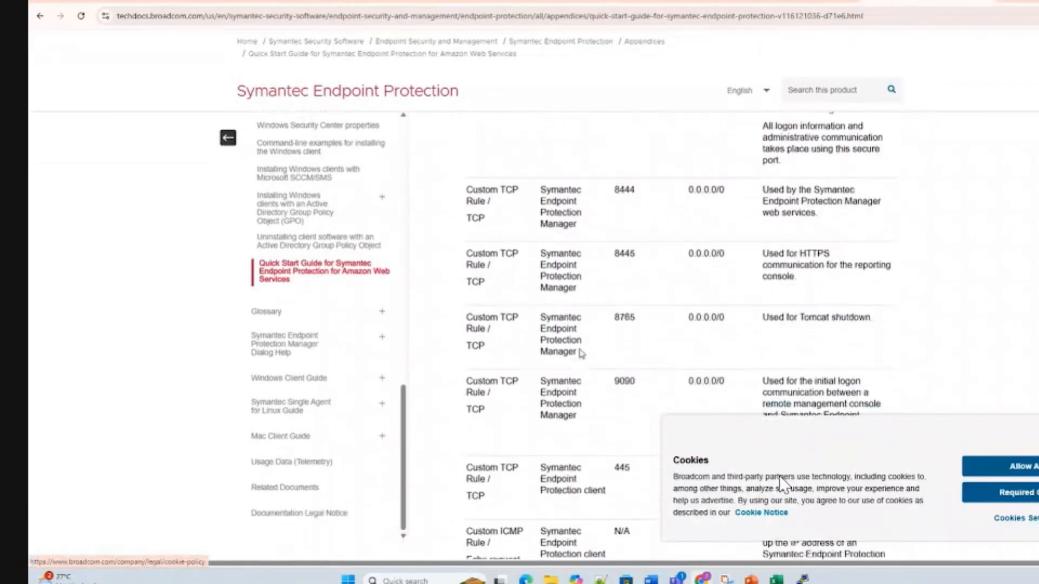
scroll(580, 353, down, 10)
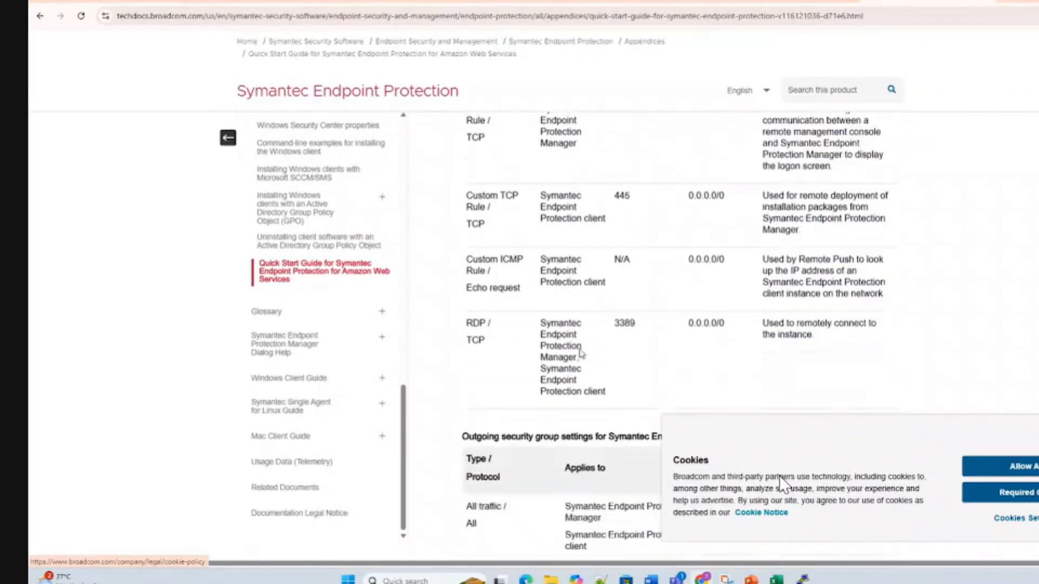
scroll(579, 354, down, 4)
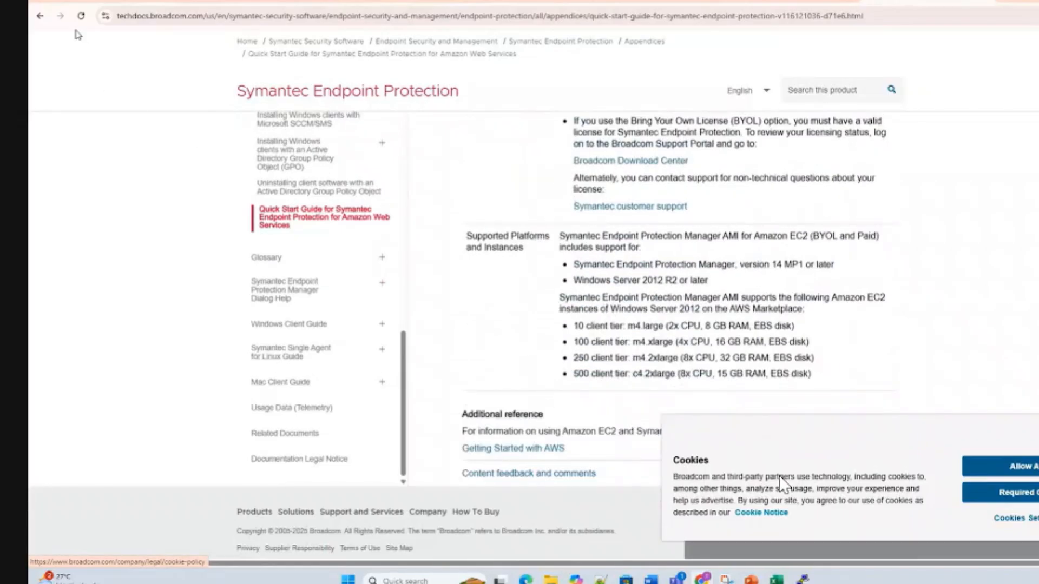
click(40, 16)
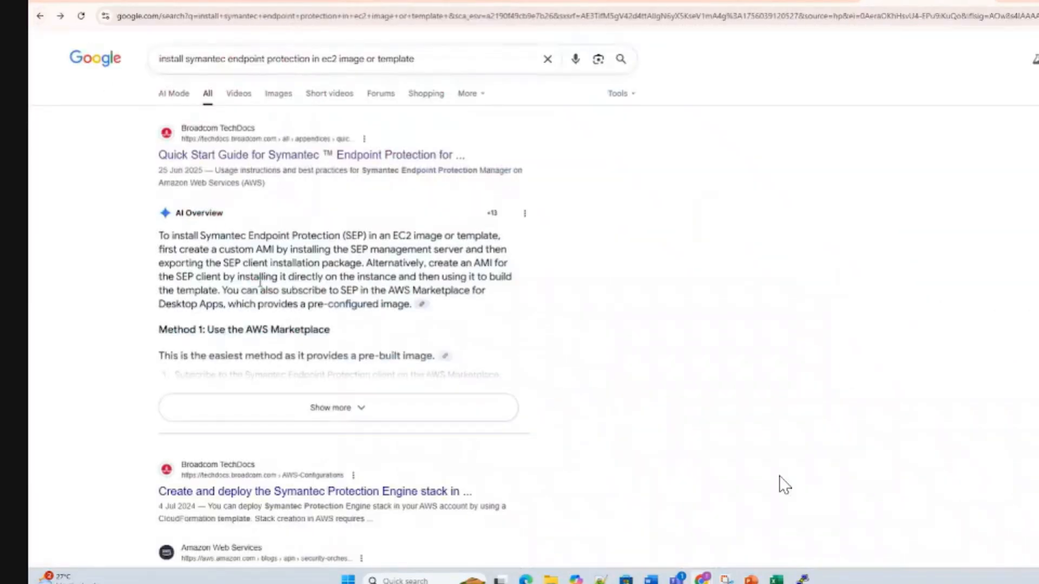
double_click(358, 506)
click(342, 516)
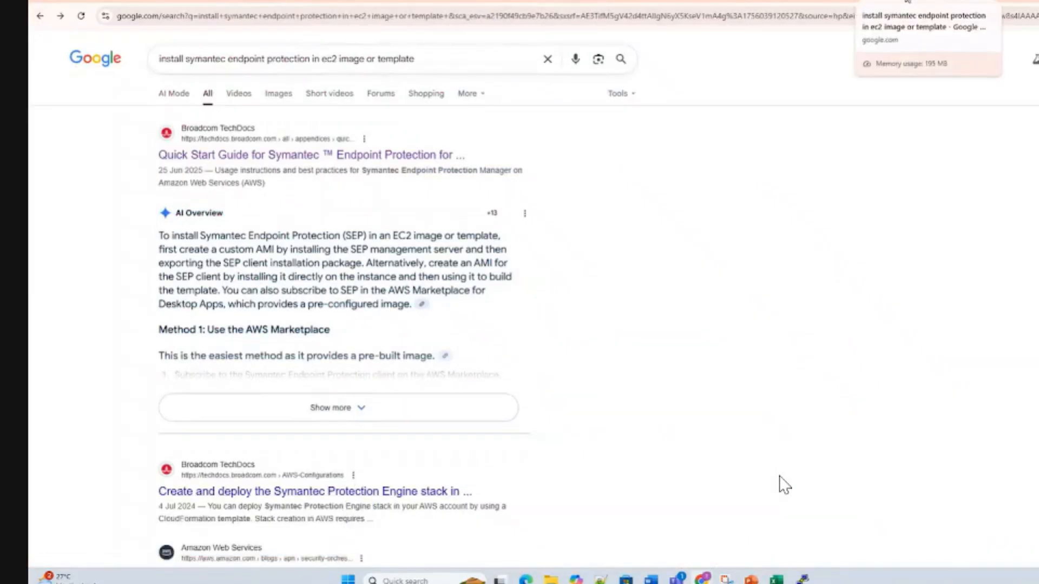
Step: Review the refreshed EBS volumes list, the AMI snapshot's details and the owned AMIs list in the EC2 console
click(774, 3)
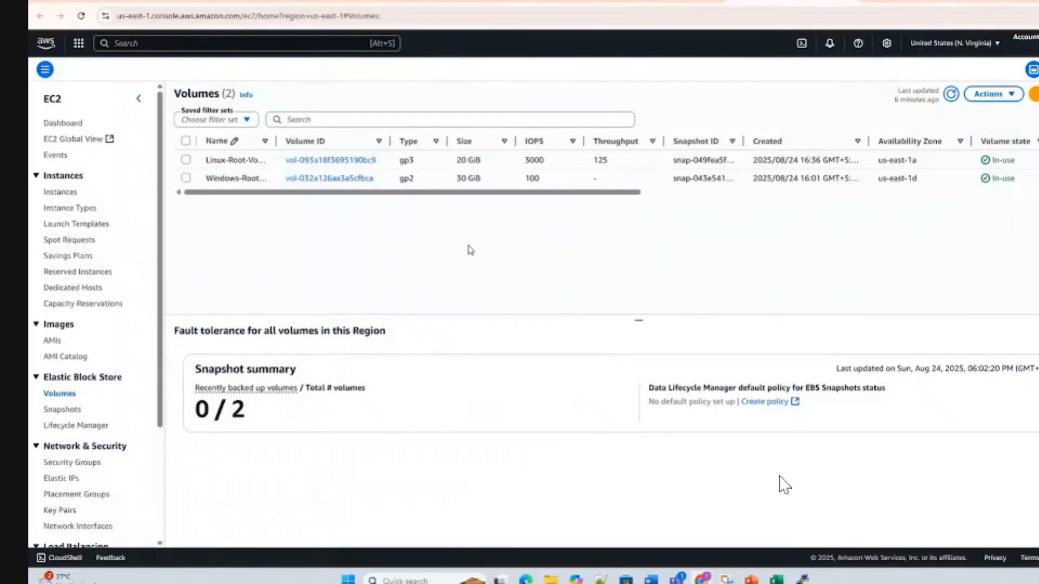
click(951, 95)
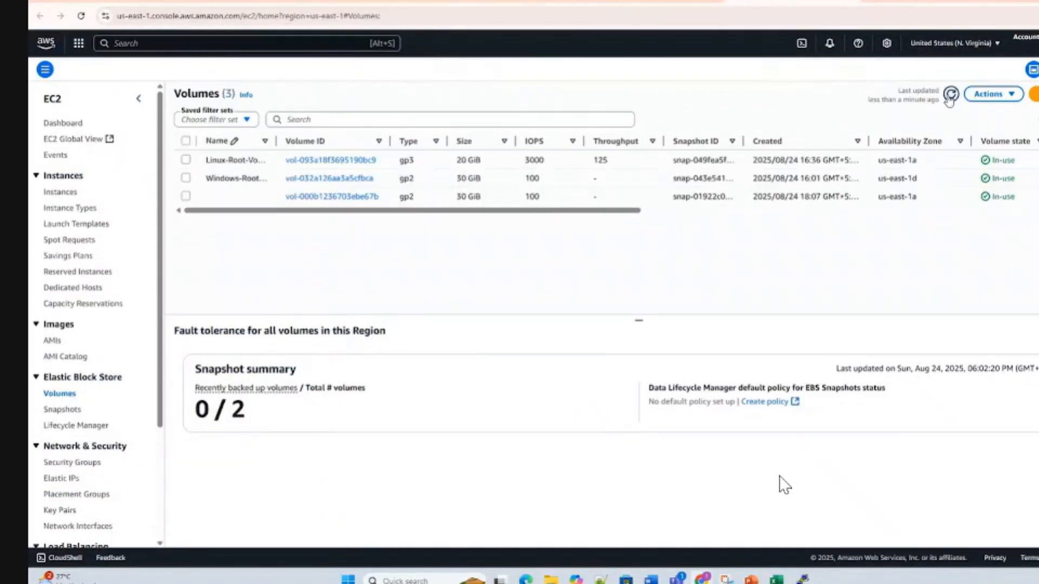
click(60, 409)
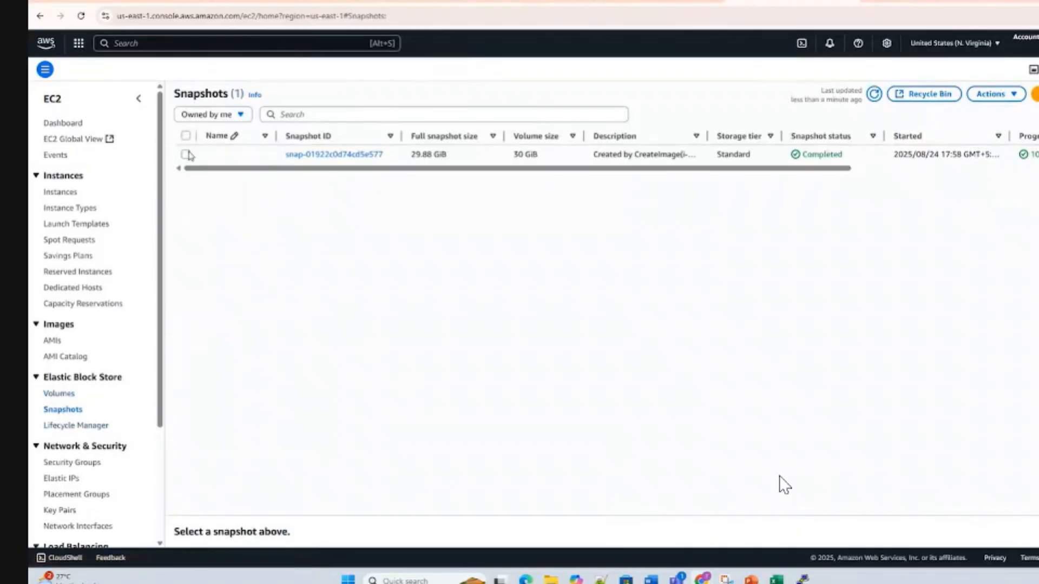
click(186, 155)
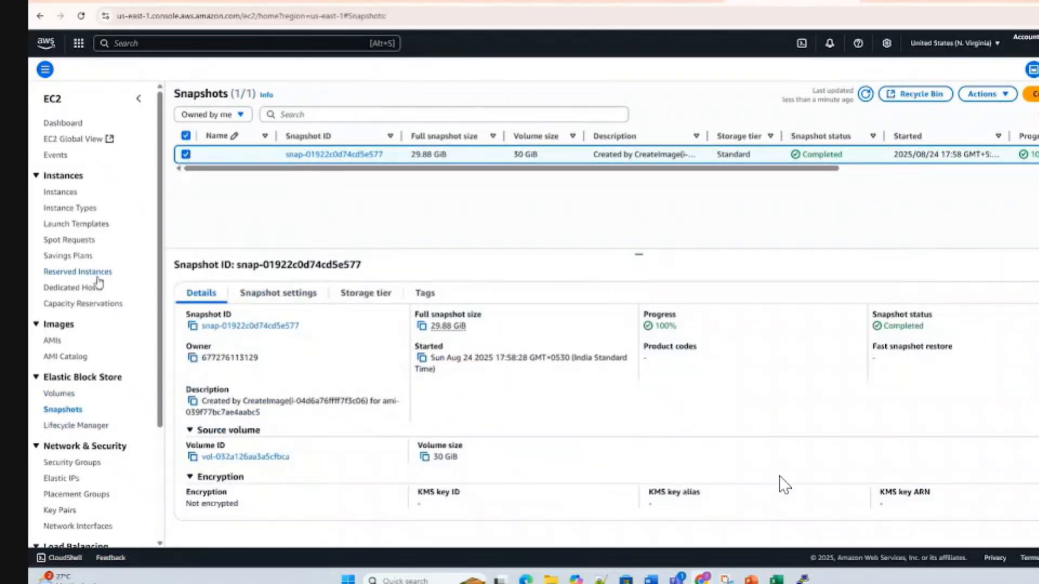
click(52, 340)
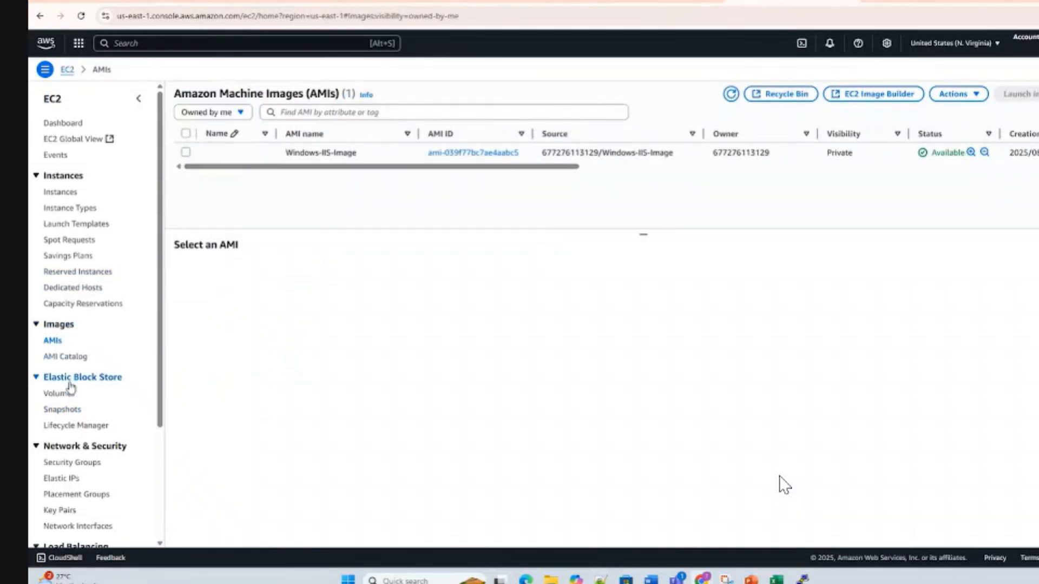
click(62, 410)
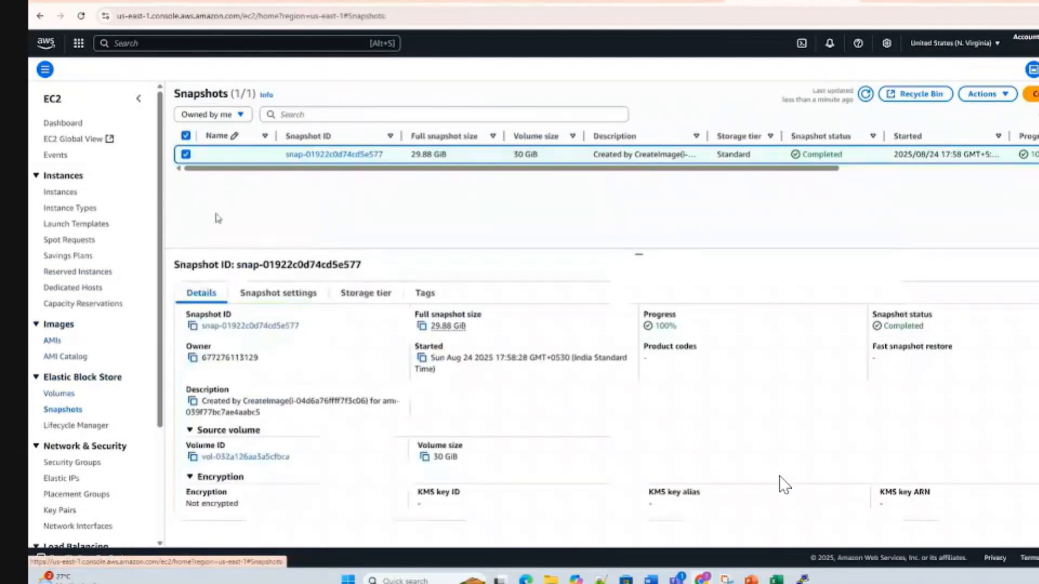
Step: Refresh the EC2 instances list and show the details of the EC2instancefromownAMIImage instance
click(365, 2)
click(754, 99)
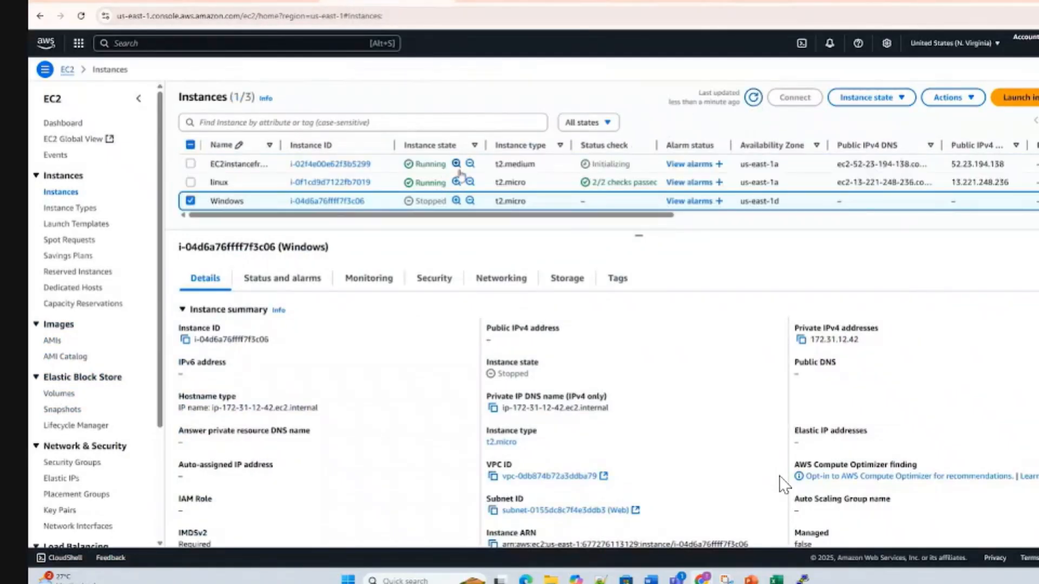
click(552, 167)
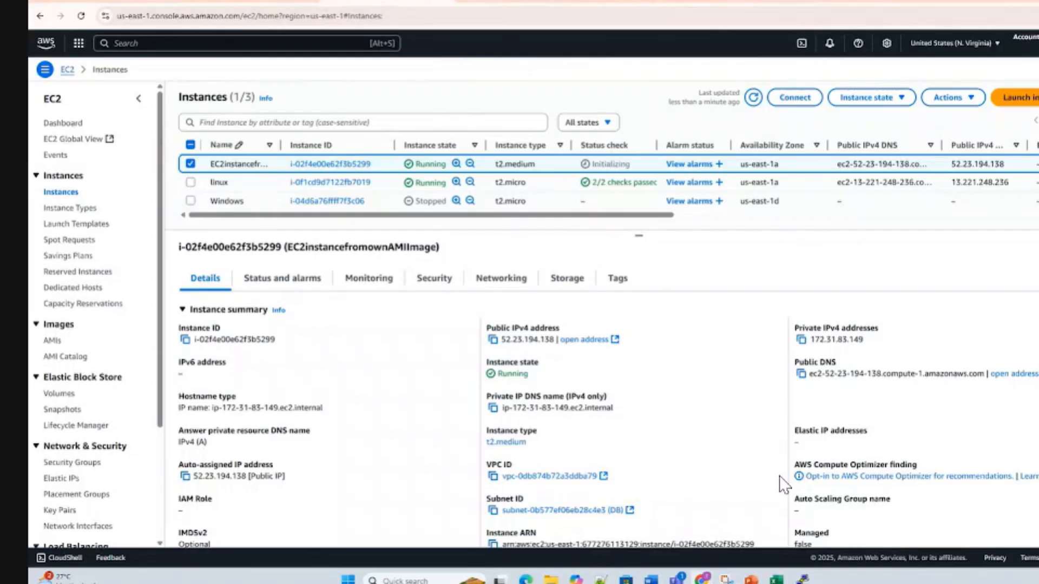
Step: Try to delete the AMI's snapshot from the refreshed Snapshots list, entering "delete" as the confirmation text
click(59, 393)
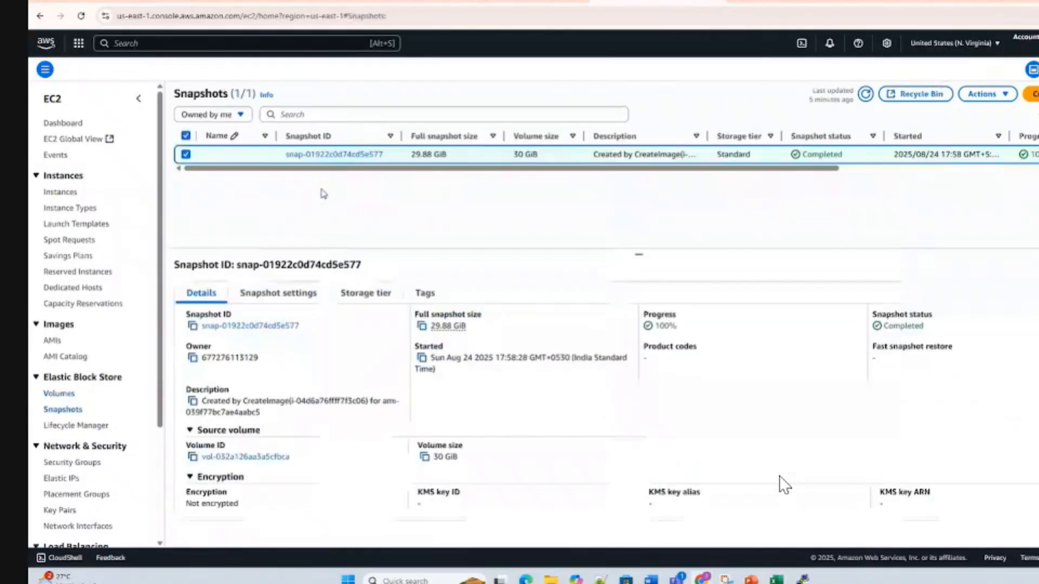
click(865, 94)
click(186, 155)
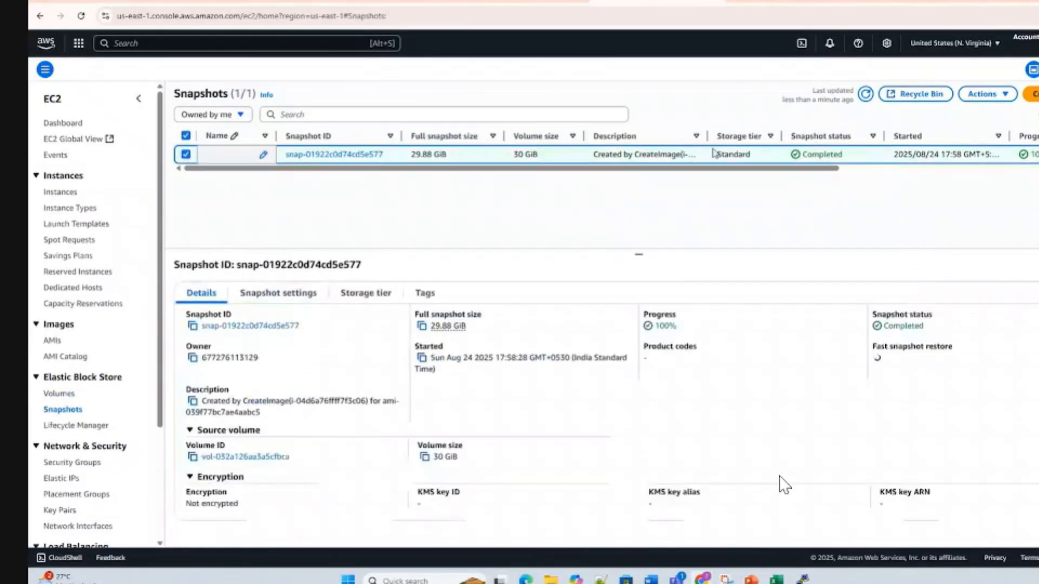
click(983, 94)
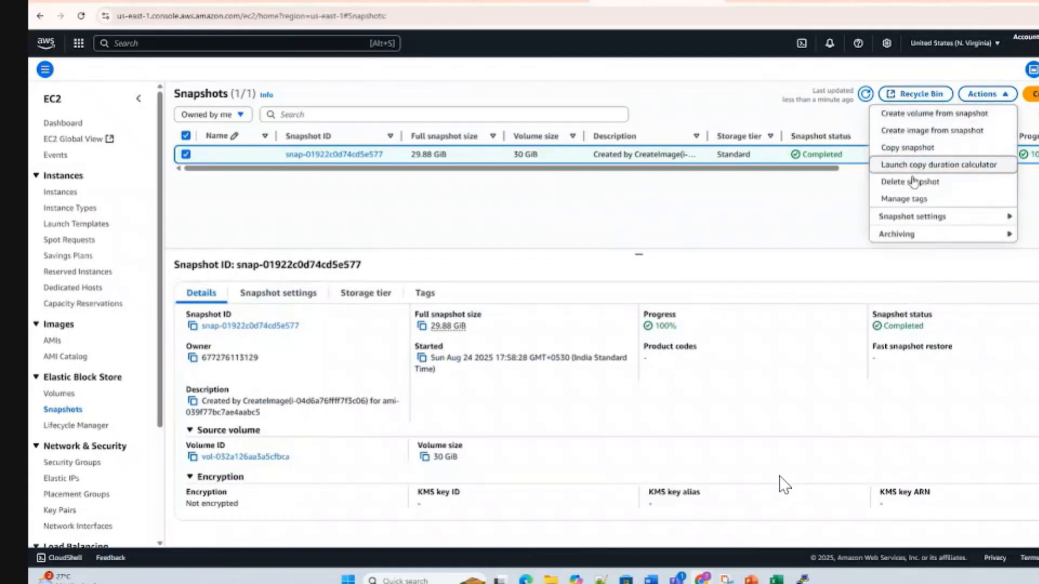
click(911, 182)
click(578, 336)
text(delete)
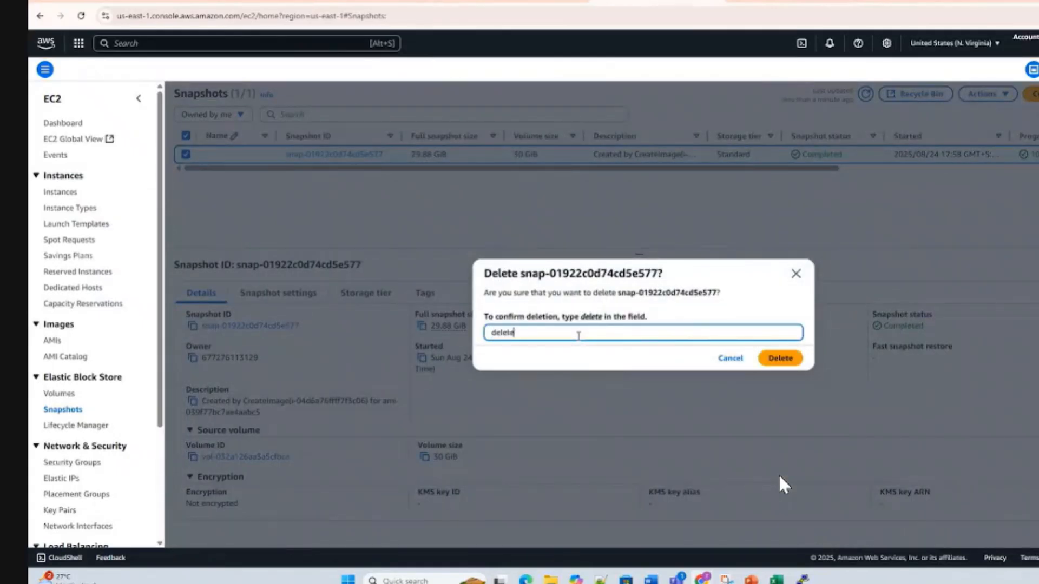
click(793, 362)
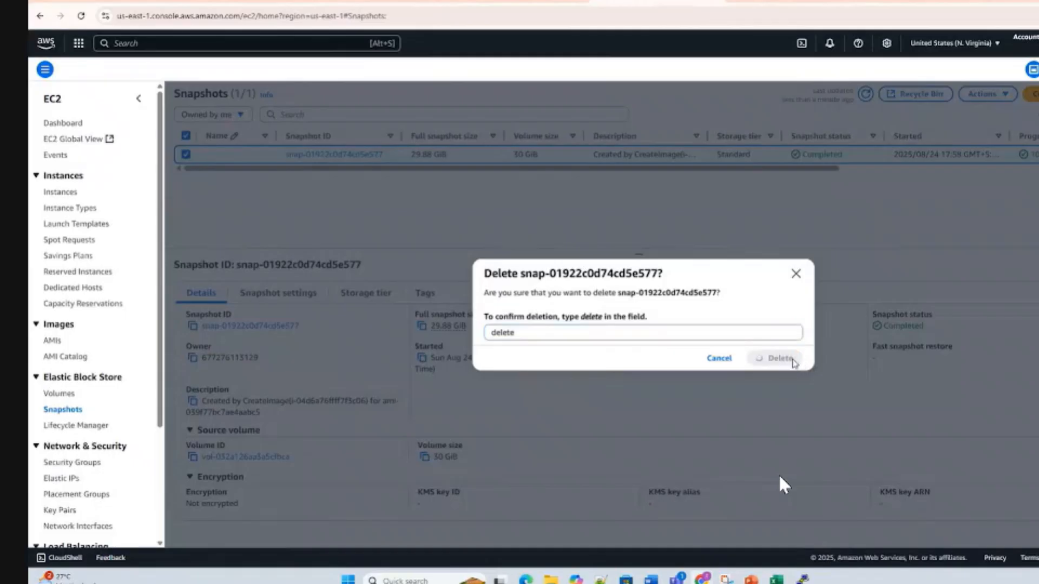
Step: Capture the snapshot deletion error banner with the snapshots list and paste the screenshot into the content area of PowerPoint slide 29
key(super+shift+s)
drag(158, 79, 969, 251)
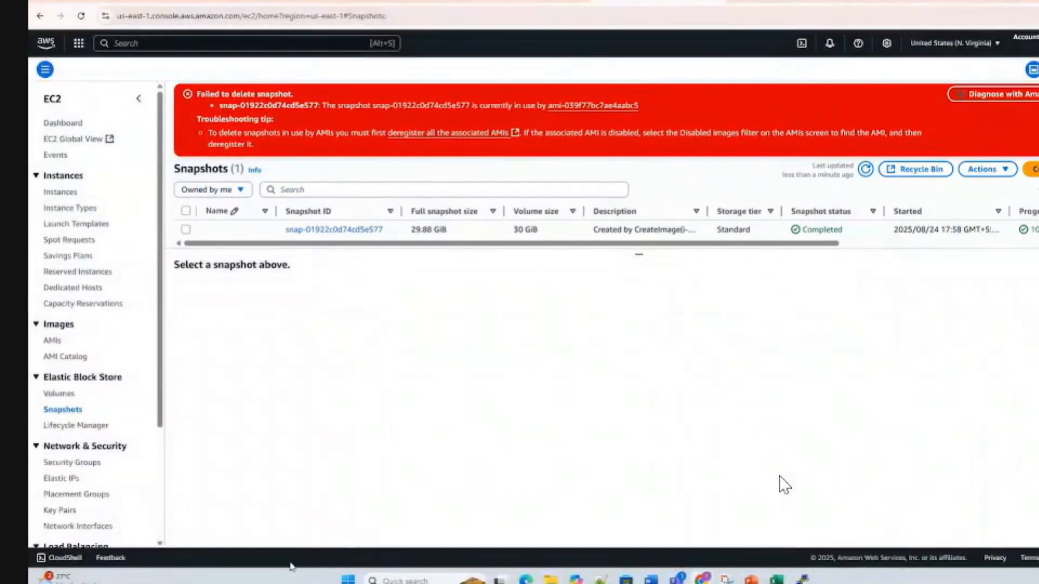
key(alt+Tab)
click(123, 381)
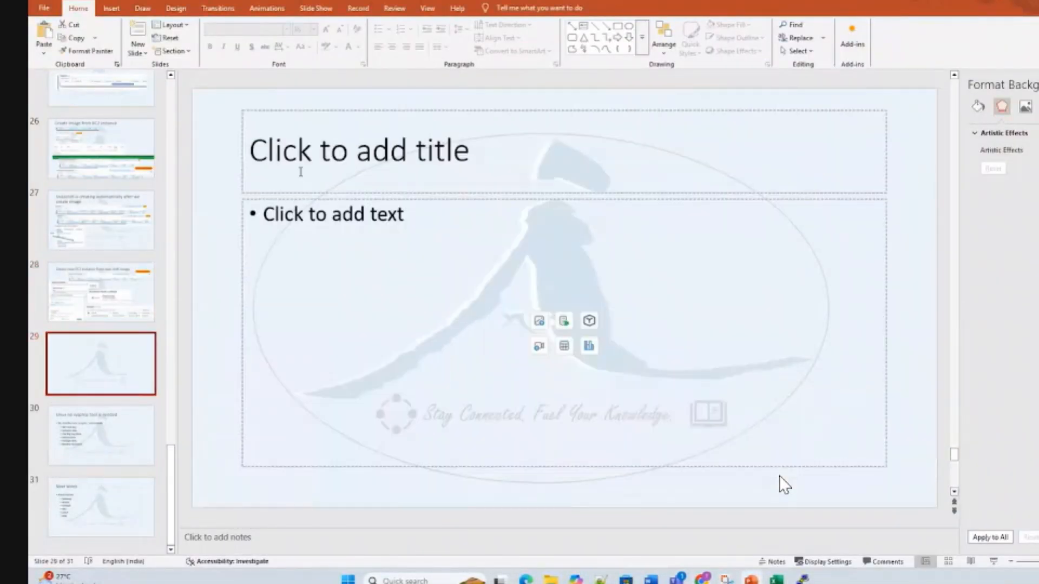
click(246, 231)
key(ctrl+v)
Step: Title slide 29 "EC2 Image will link with Snapshot we can't delete until the image delete"
click(298, 155)
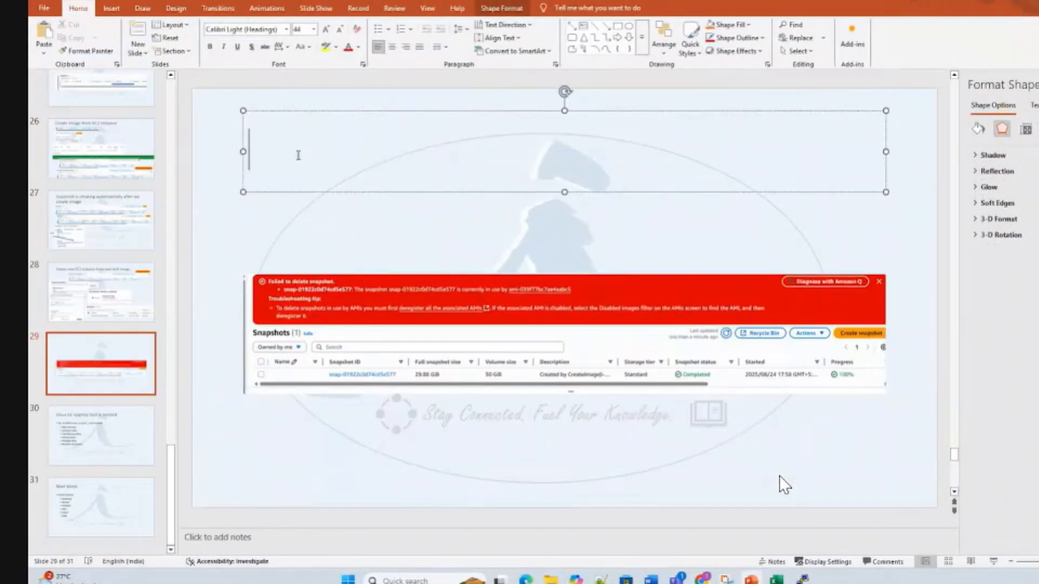
text(EC2 Ima)
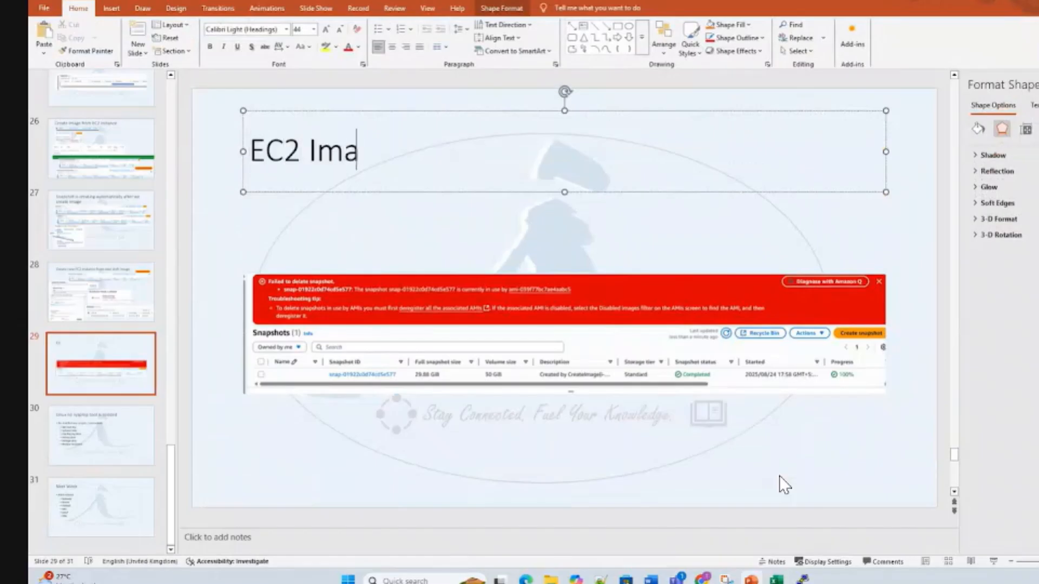
text(ge will lin)
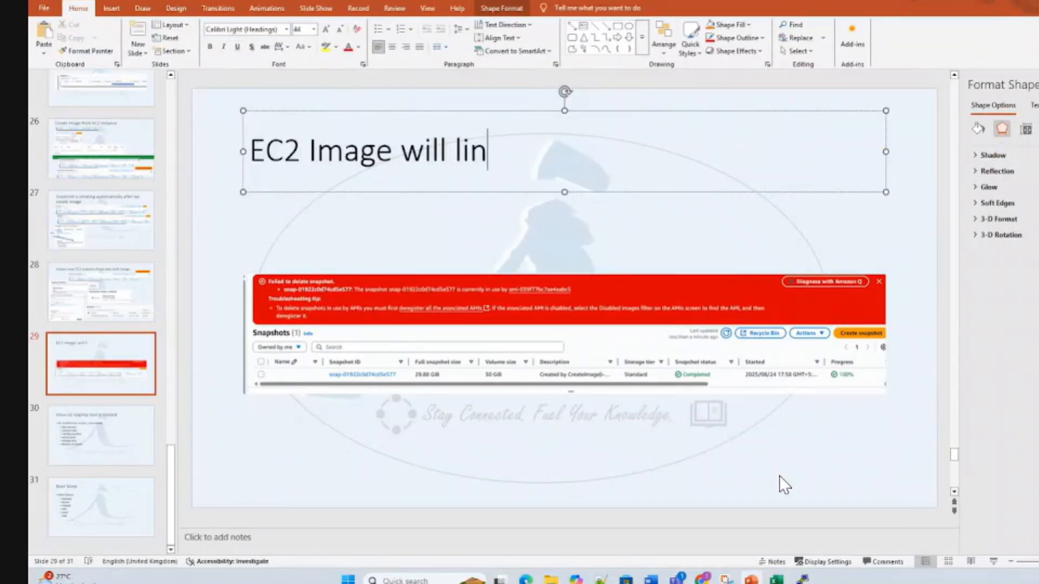
text(k with Snap)
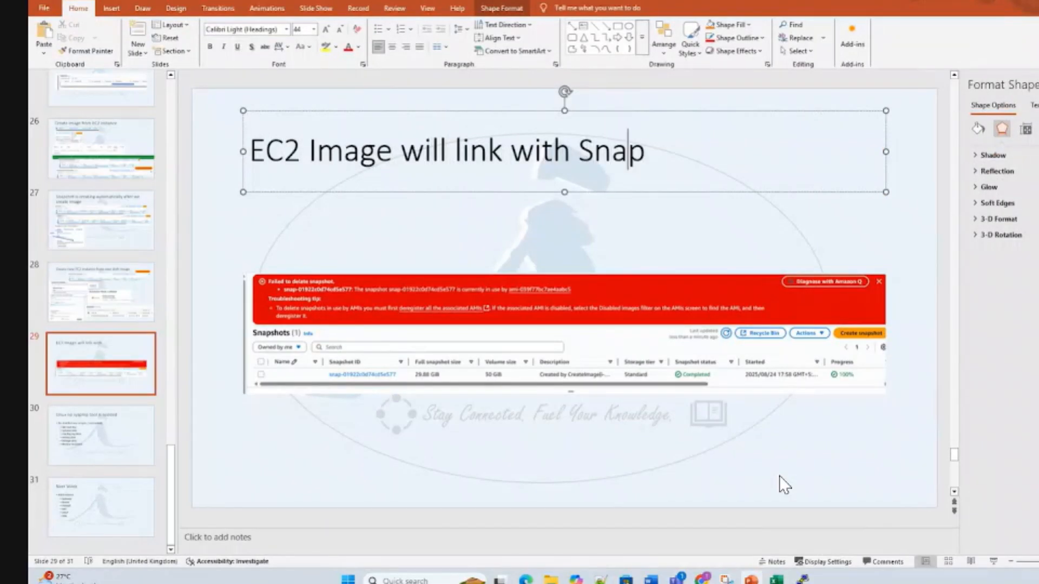
text(shot we can't delete until)
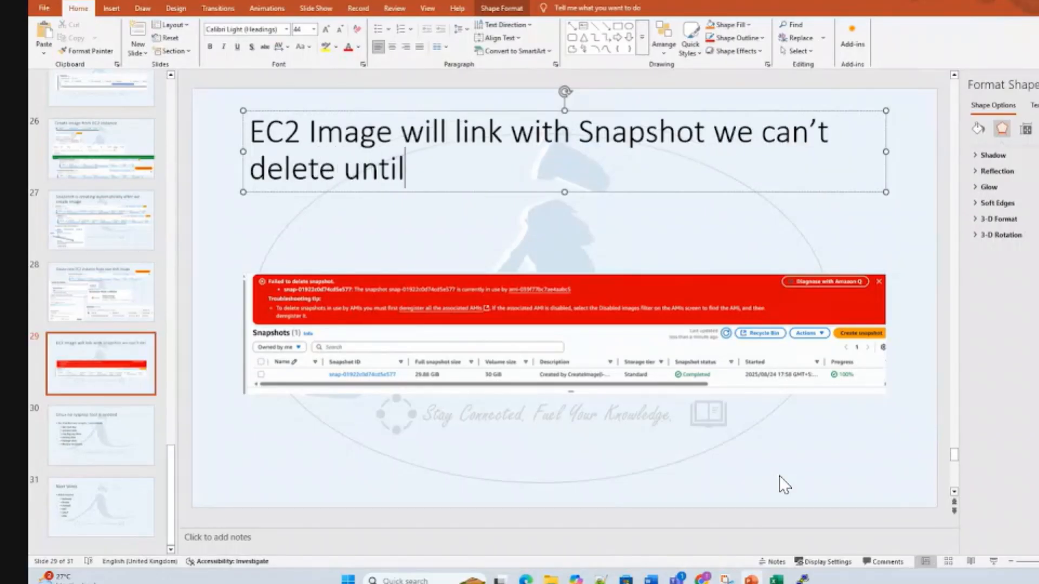
text( the image delete)
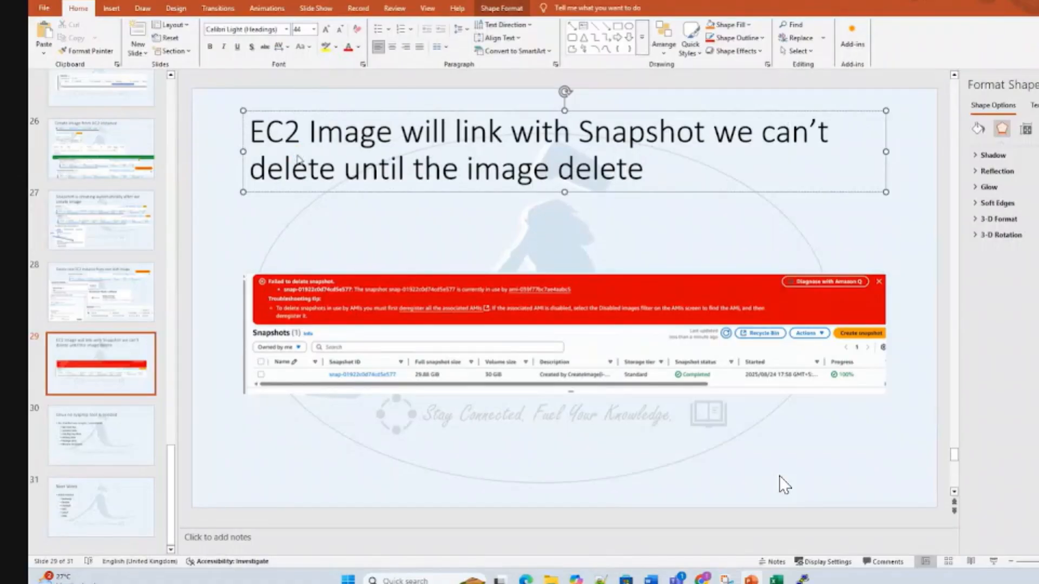
Step: Switch to the EC2 console and review the deletion error's AMI reference and deregistration tip, plus the selected snapshot's details and available actions
key(alt+Tab)
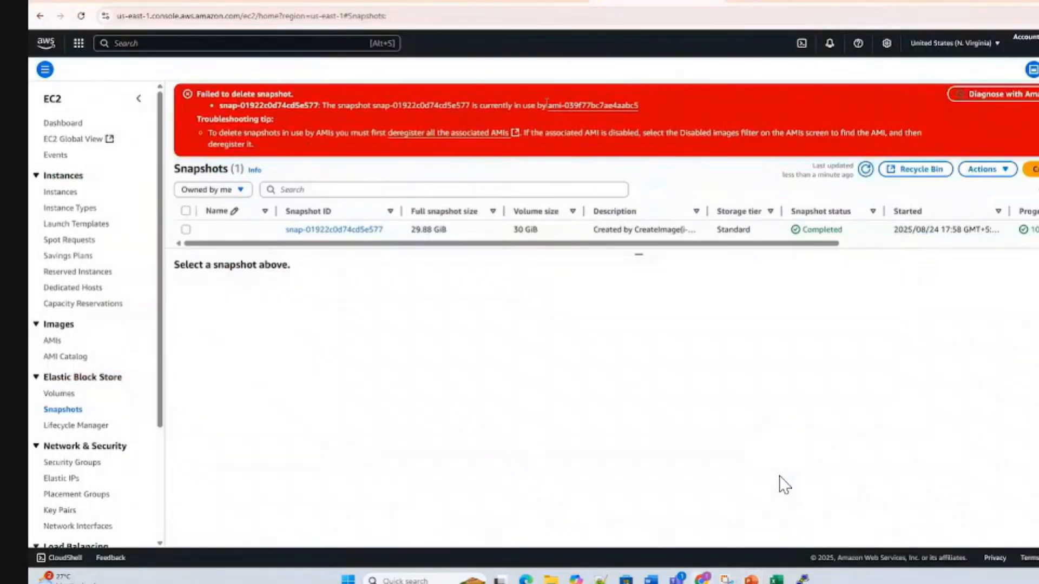
drag(547, 105, 639, 107)
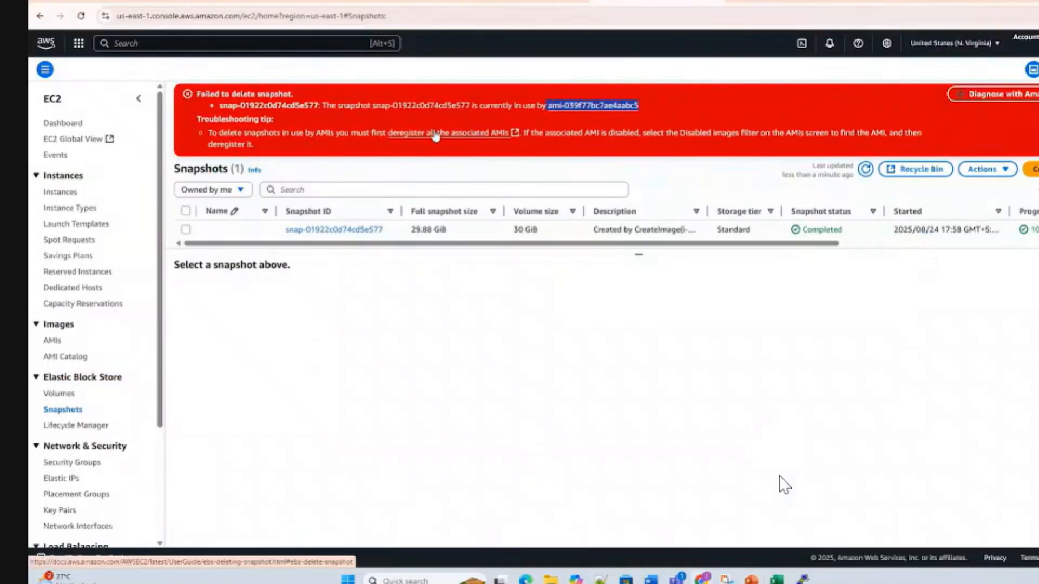
drag(370, 133, 437, 154)
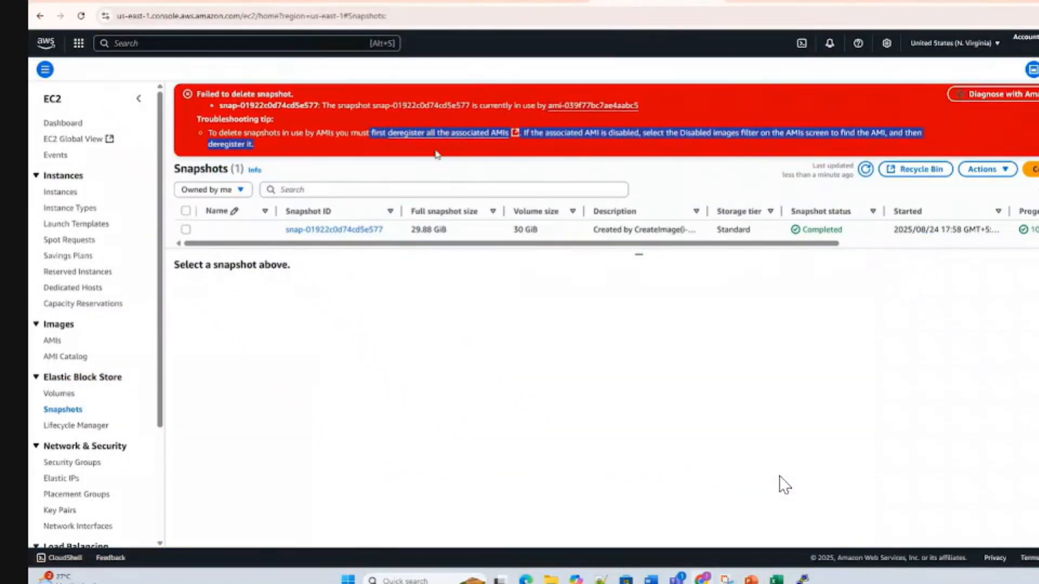
click(204, 231)
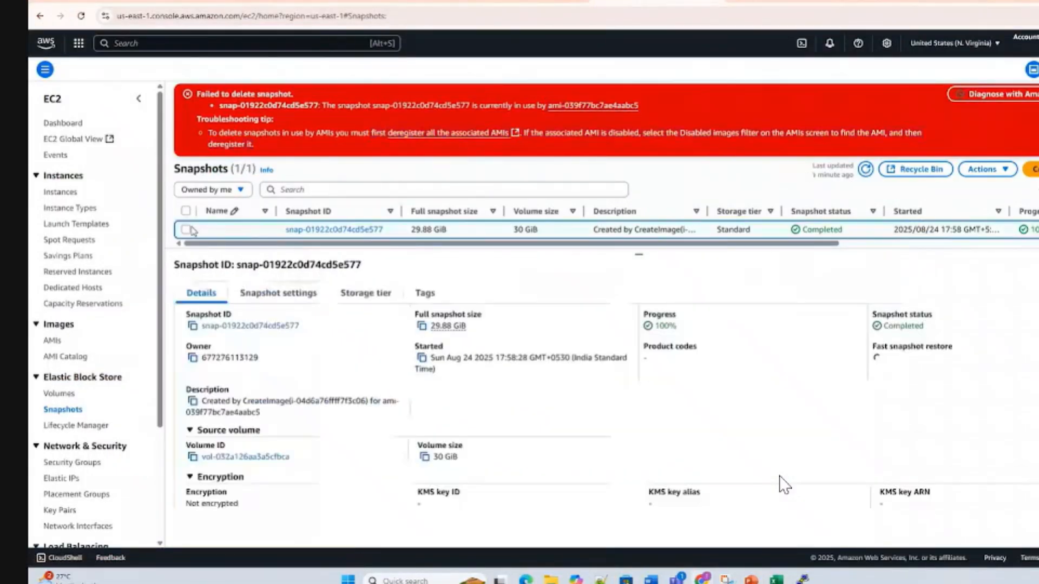
click(1002, 170)
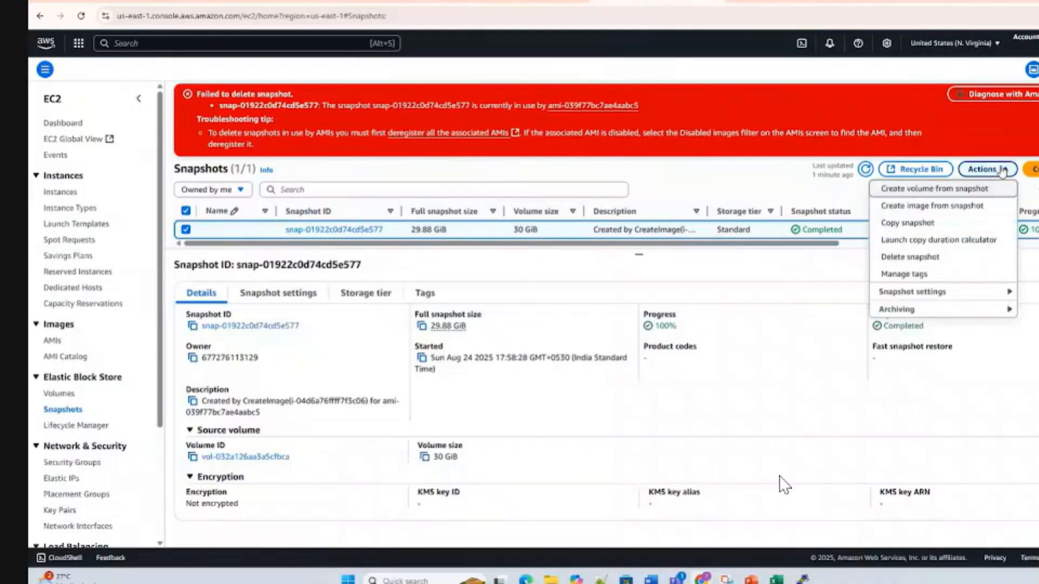
click(635, 287)
Step: Capture the Windows-IIS-Image AMI with its Deregister AMI action showing and paste the screenshot onto PowerPoint slide 29
click(524, 1)
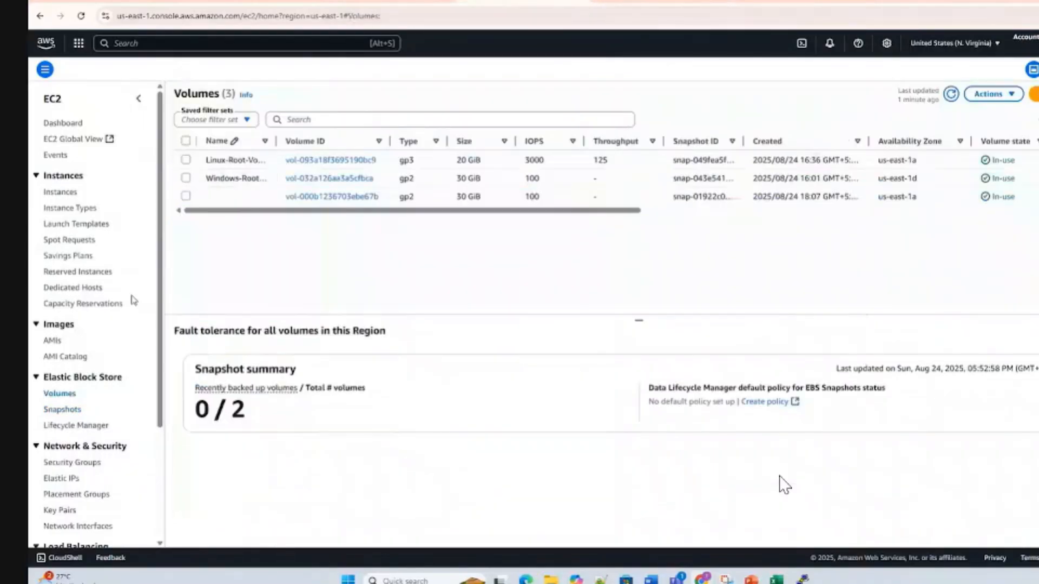
click(52, 341)
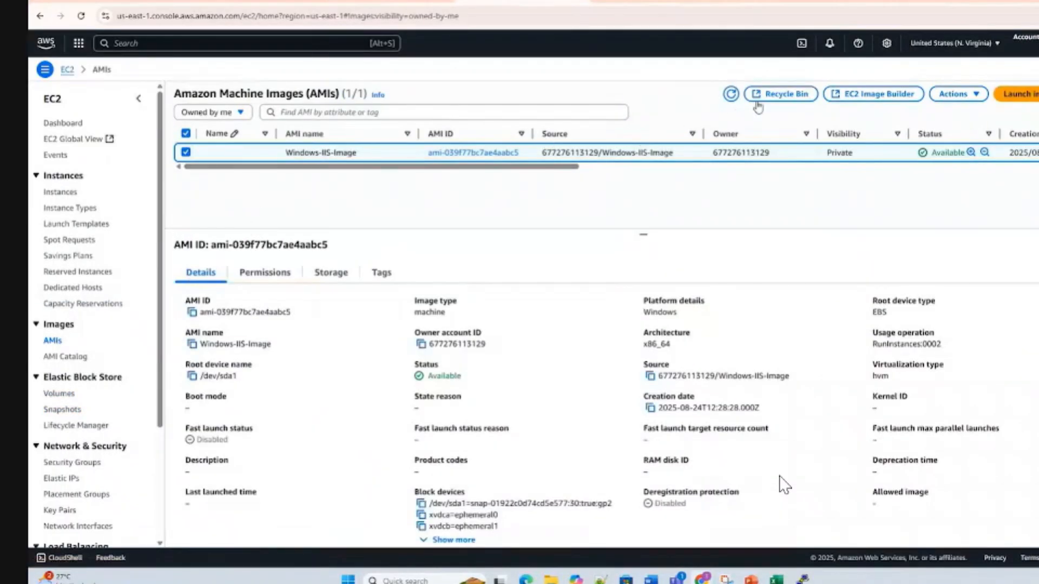
click(954, 94)
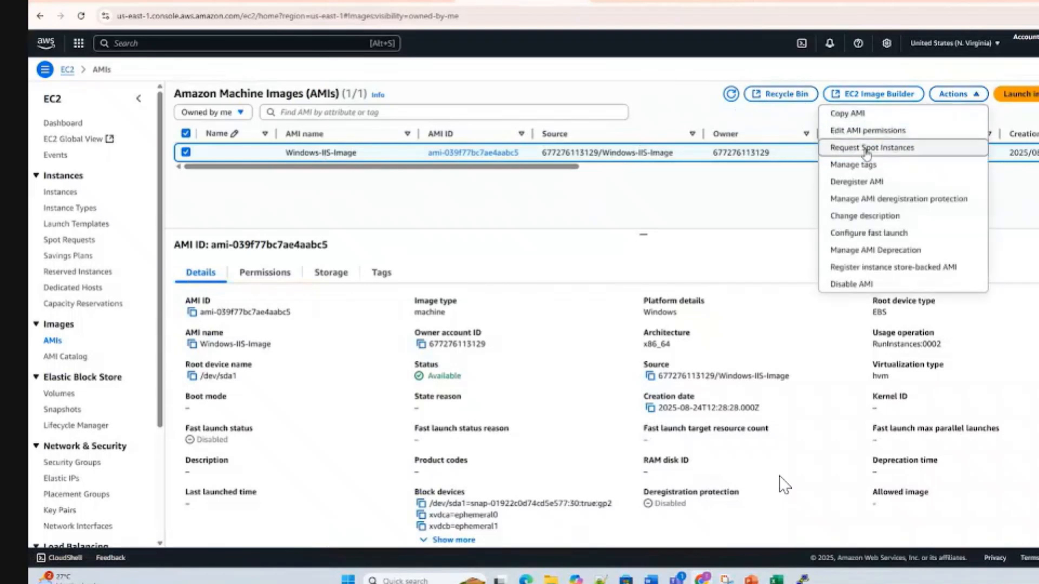
click(891, 186)
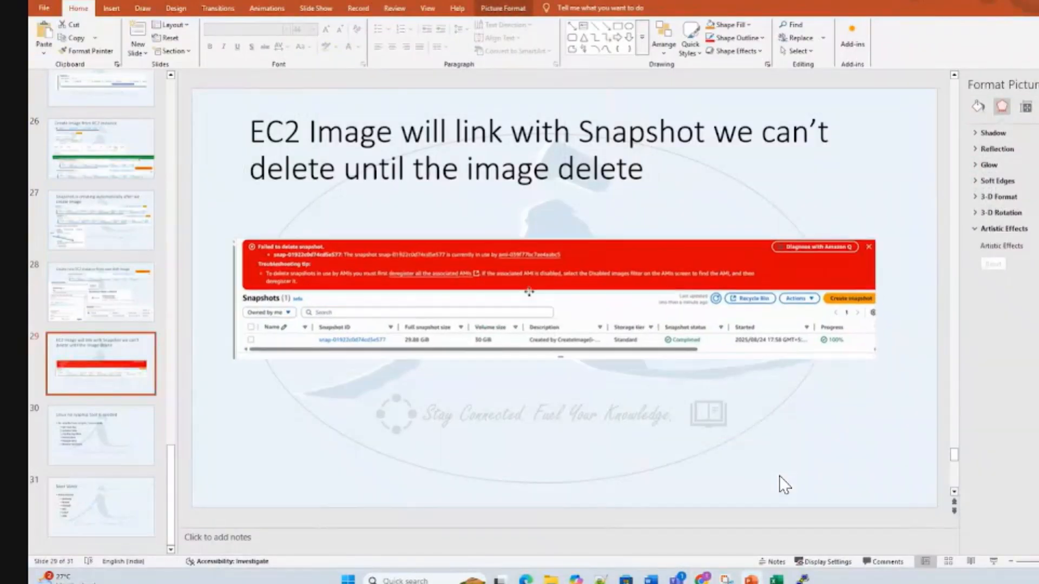
key(ctrl+v)
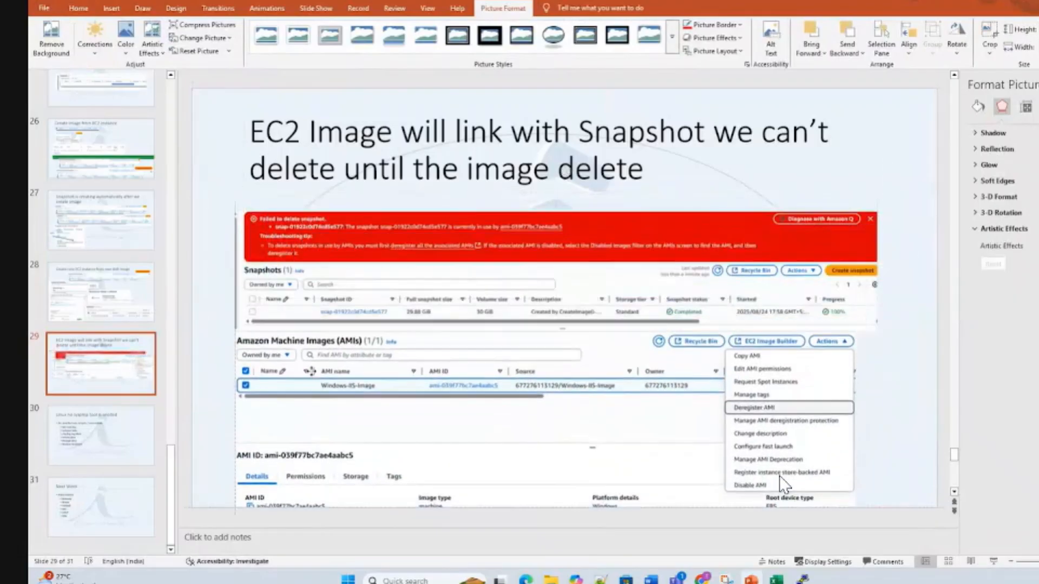
Step: Resize the snapshot error and AMI actions screenshots on slide 29 and stack them below the title
drag(235, 329, 284, 343)
drag(323, 372, 293, 373)
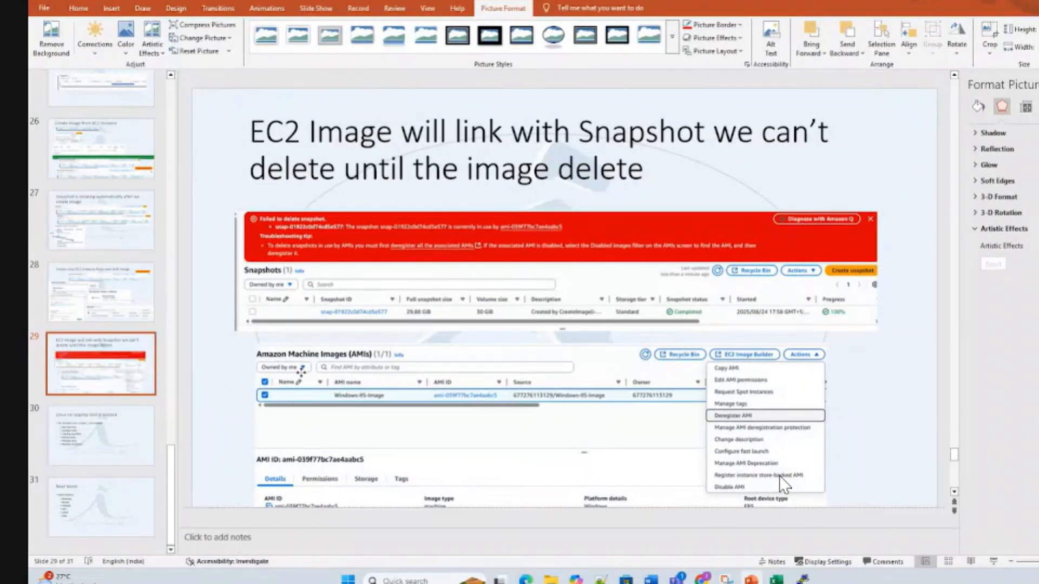
click(290, 297)
drag(235, 331, 296, 313)
drag(362, 269, 328, 264)
drag(335, 373, 345, 351)
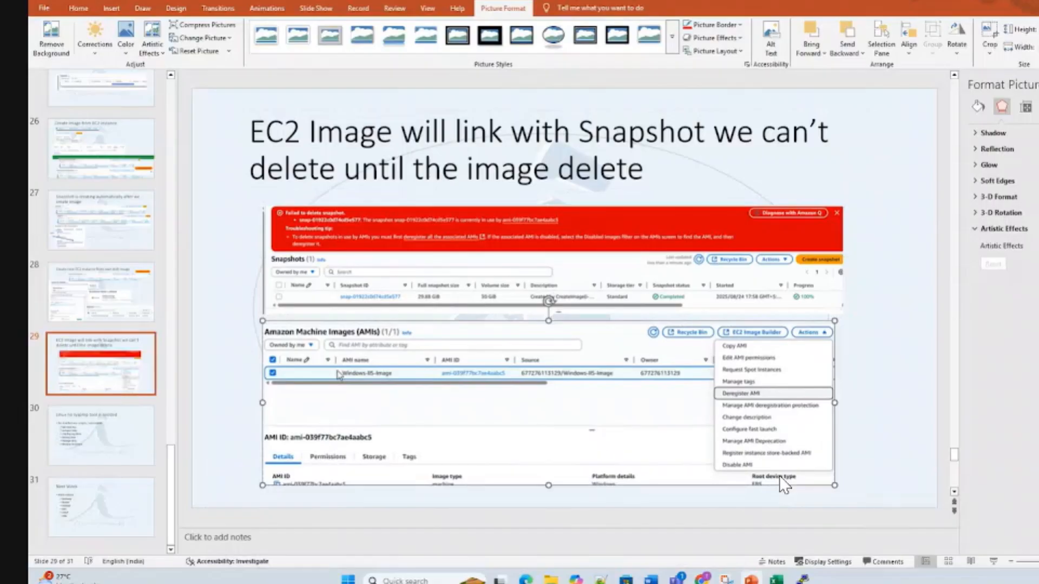
Step: Switch to the EC2 console, dismiss the snapshot deletion error, and highlight and capture the snapshot's source Volume ID
key(alt+Tab)
click(637, 202)
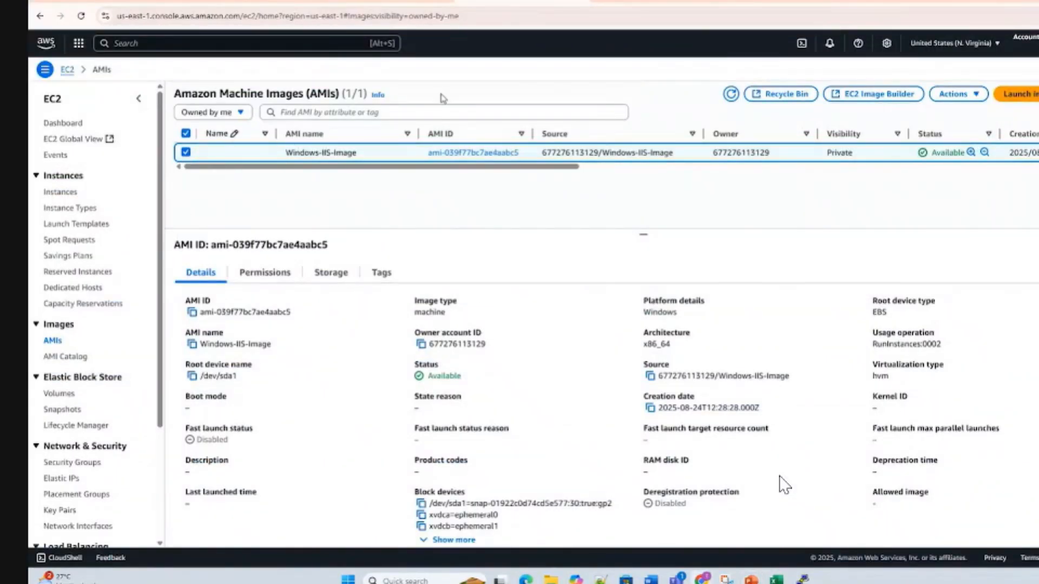
click(639, 1)
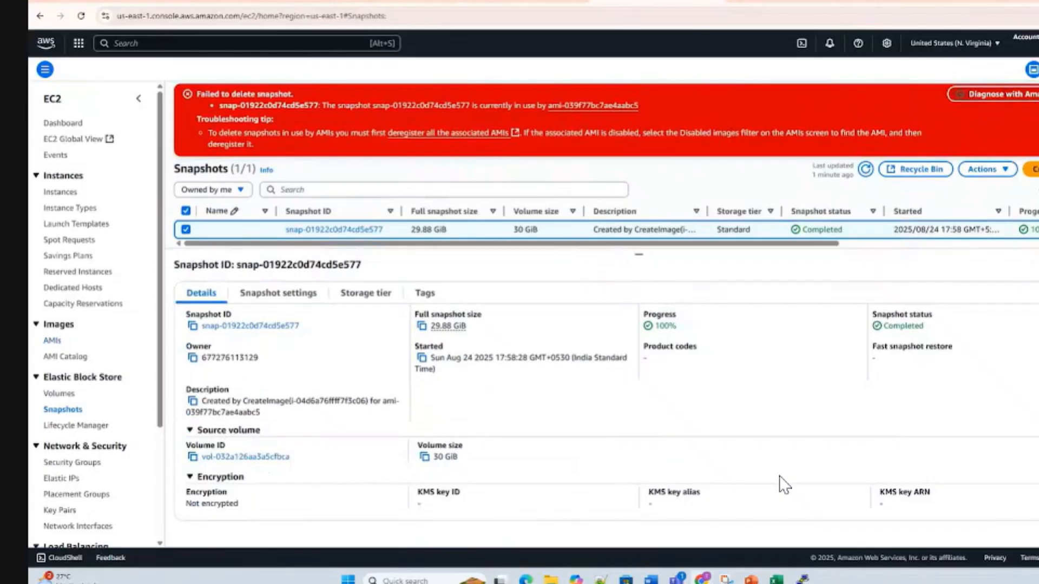
click(1038, 94)
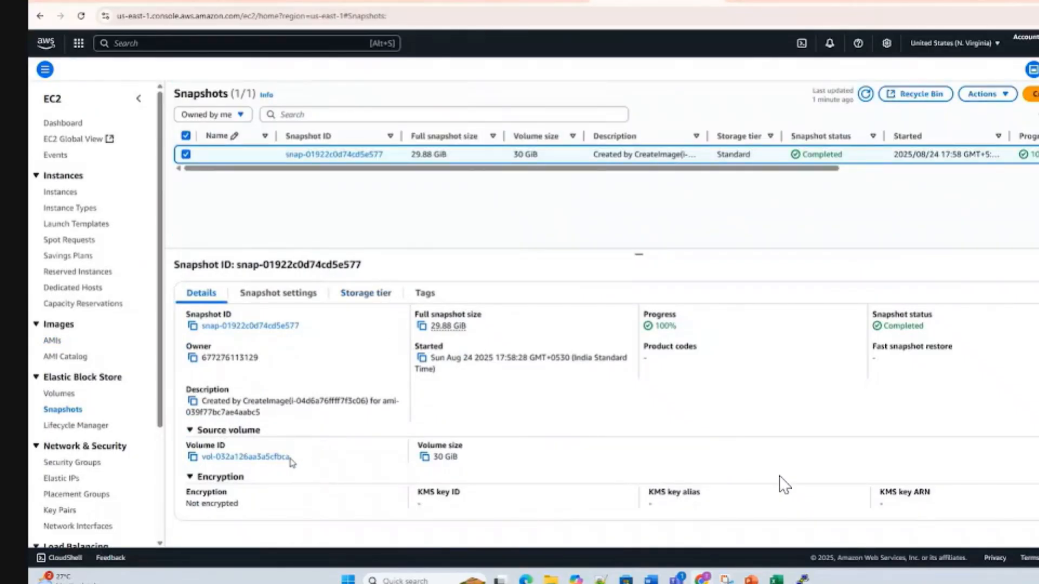
drag(299, 463, 199, 459)
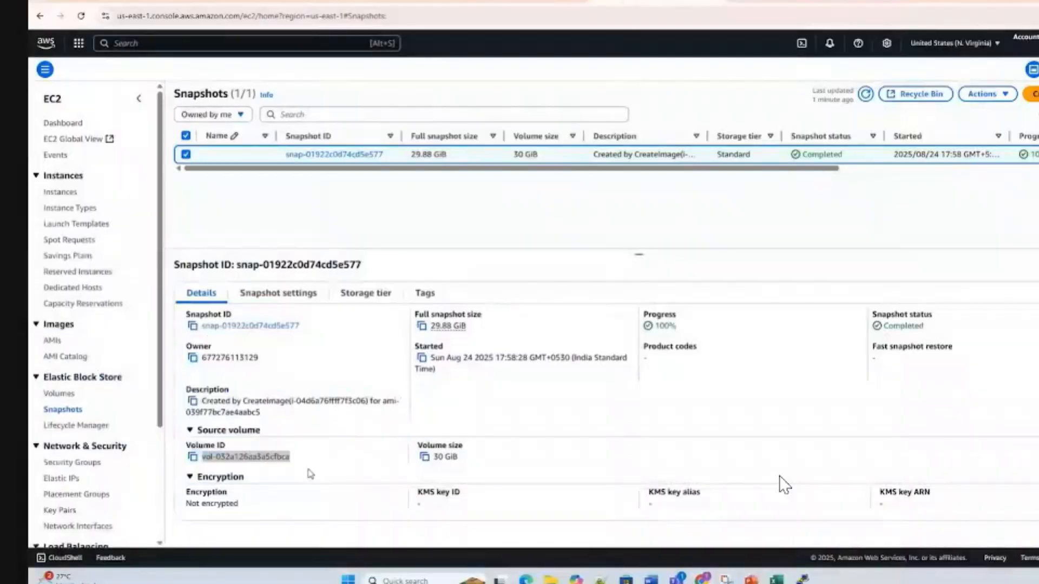
key(alt+Tab)
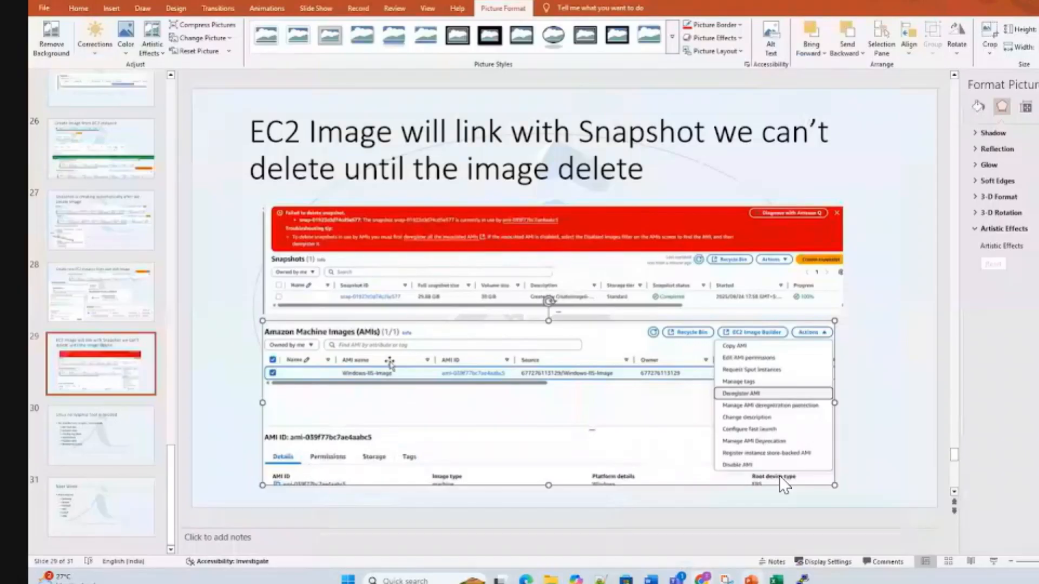
key(ctrl+v)
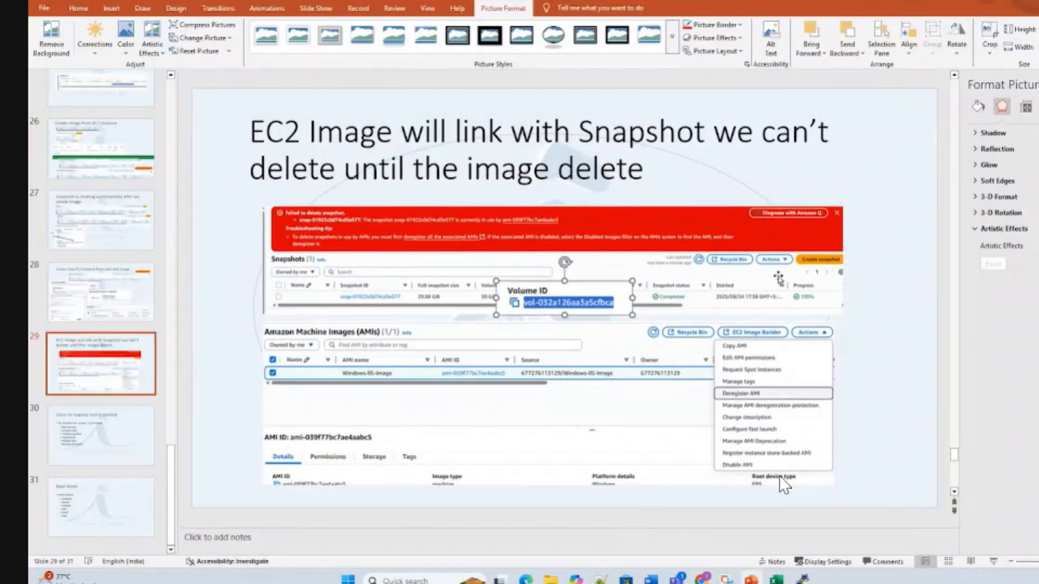
drag(535, 297, 284, 310)
drag(379, 293, 491, 245)
drag(428, 268, 387, 337)
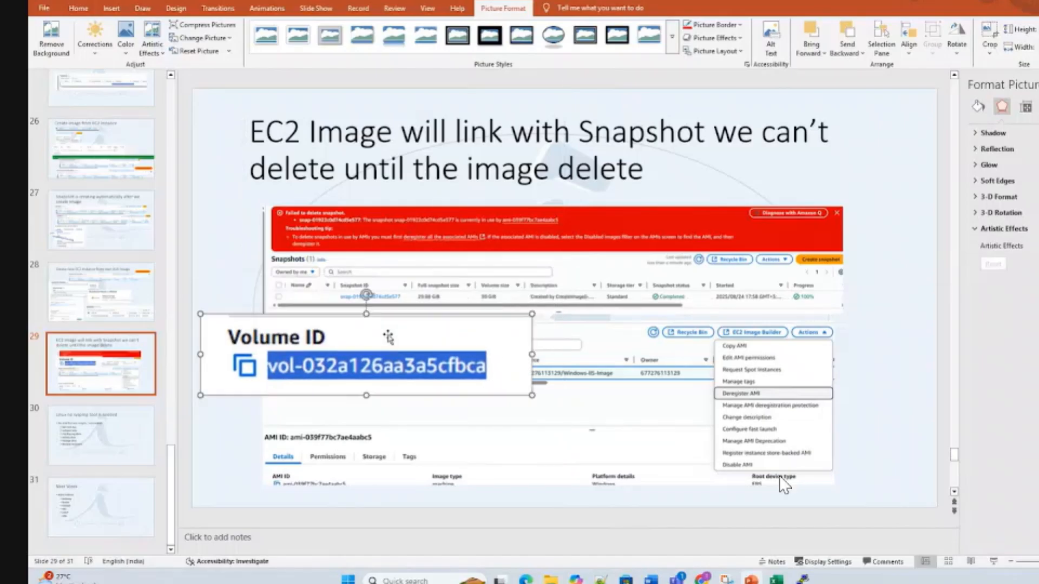
key(Delete)
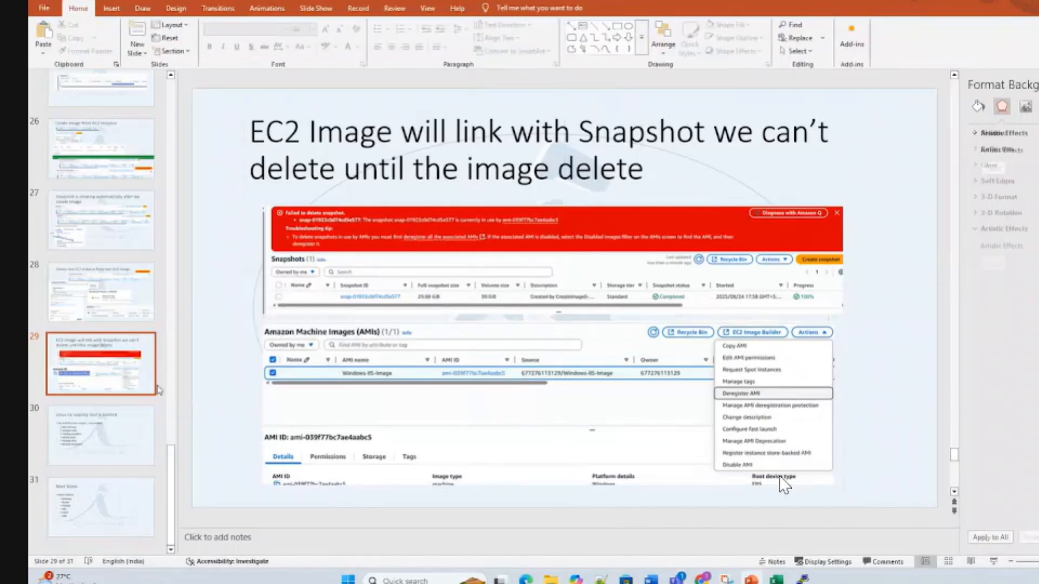
Step: Insert a new slide after slide 29 in PowerPoint and start its title with "Snapshot will have"
right_click(112, 375)
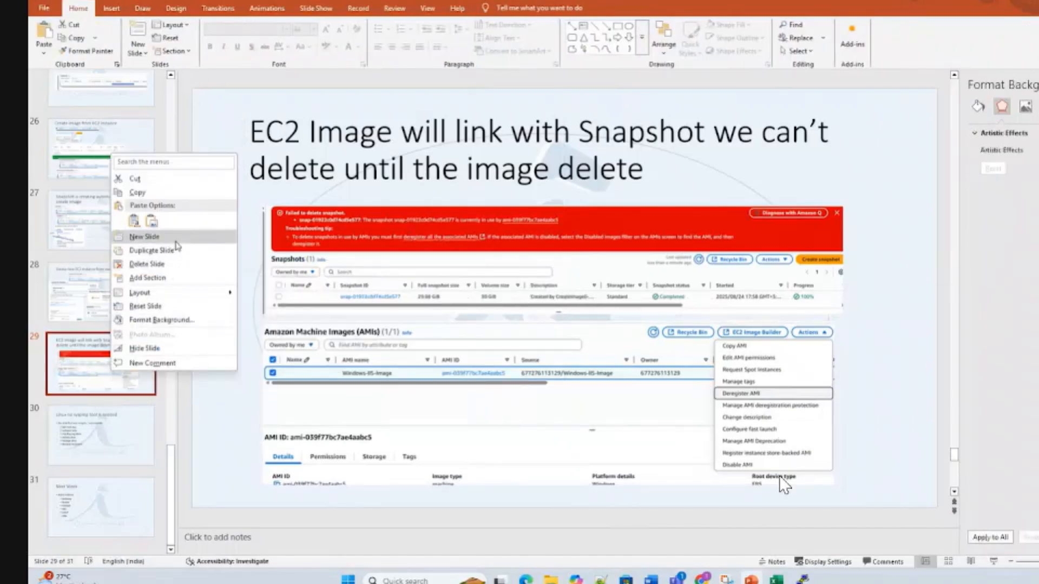
click(205, 232)
text(EC)
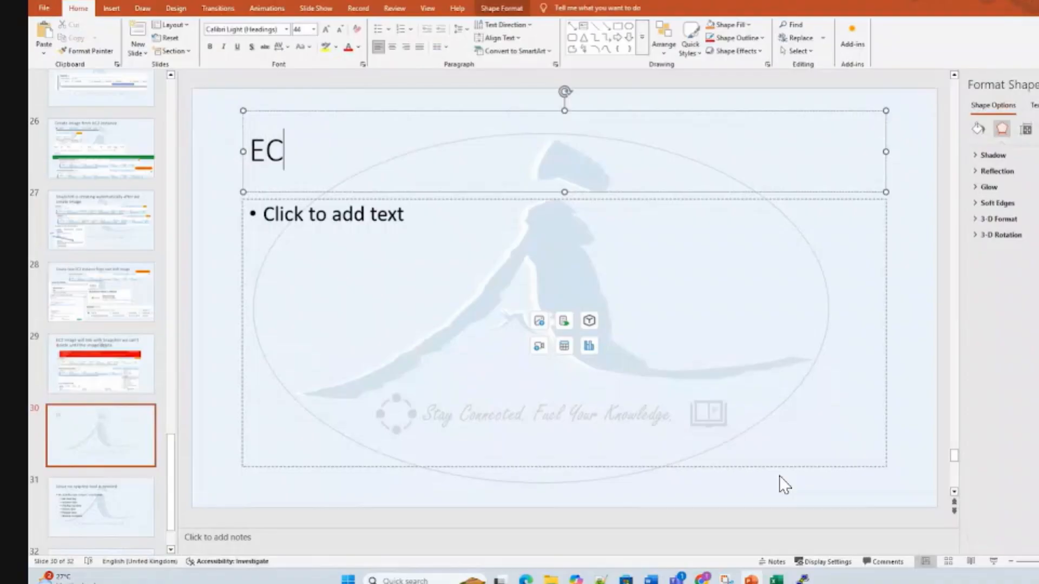
key(BackSpace)
key(BackSpace)
text(Snapsho)
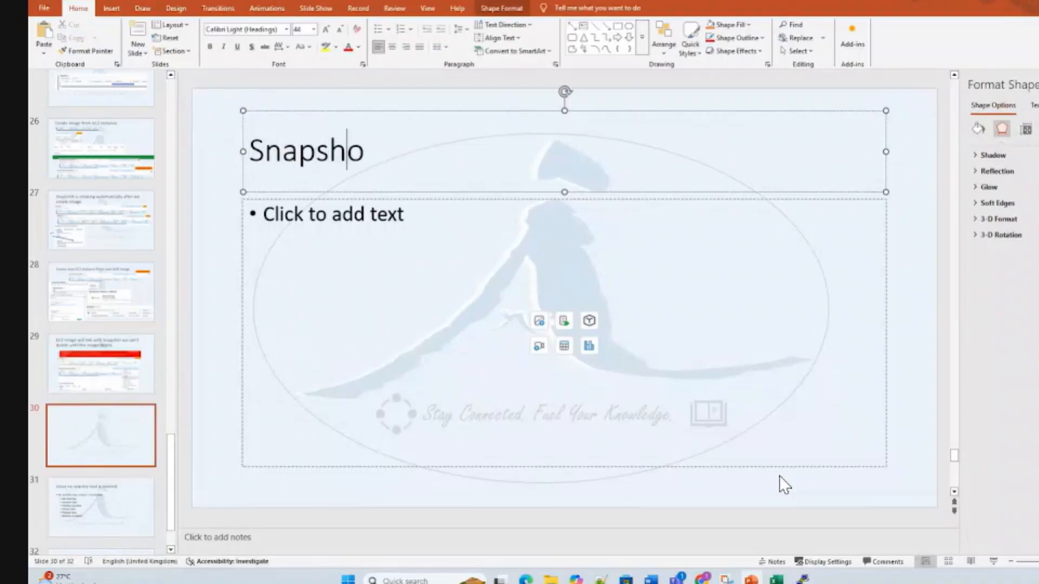
text(t will have)
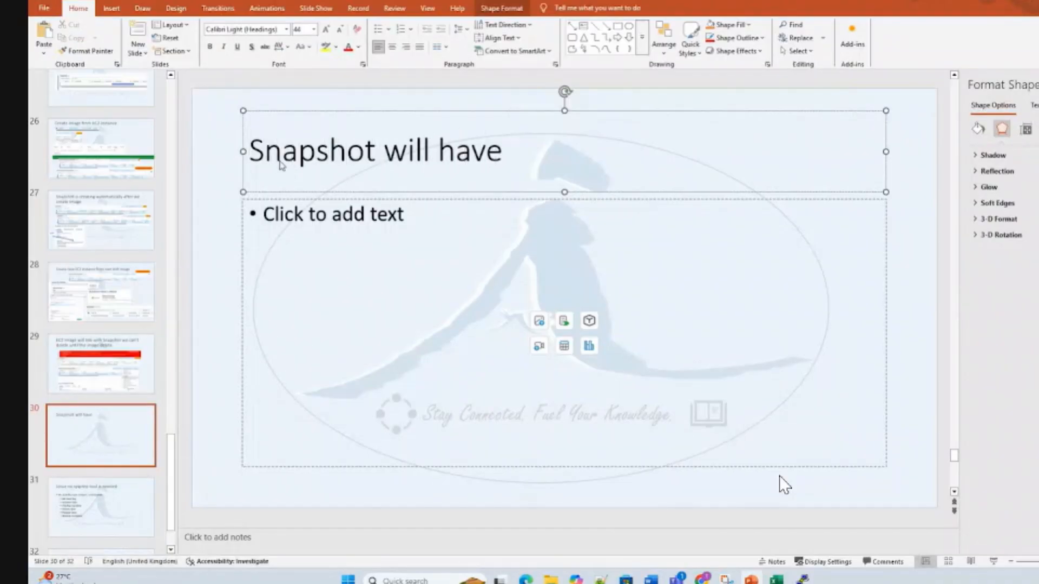
Step: Complete slide 30's title with "reference Volume" and paste the Volume ID screenshot into its content area
key(alt+Tab)
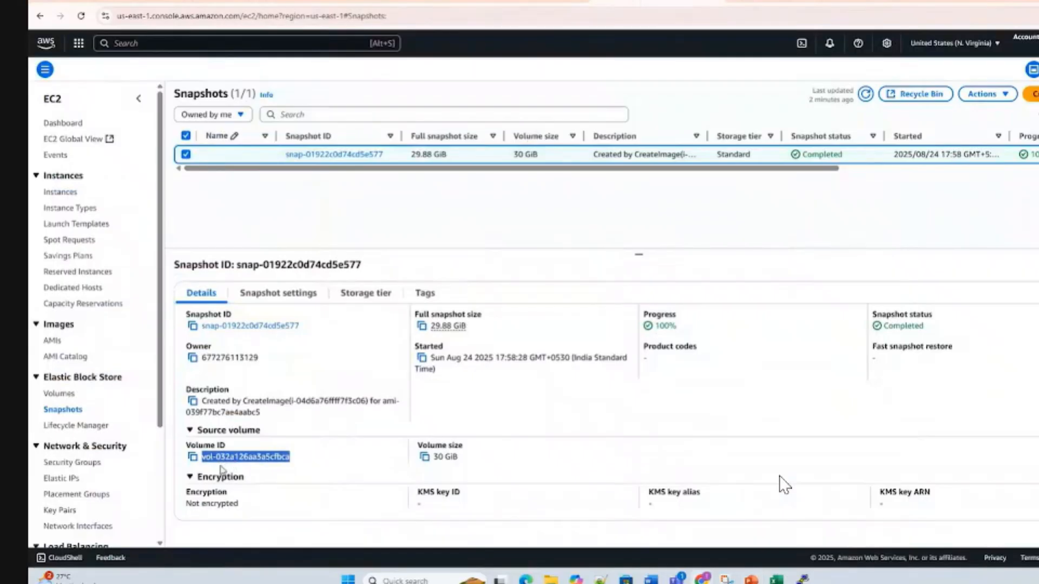
key(alt+Tab)
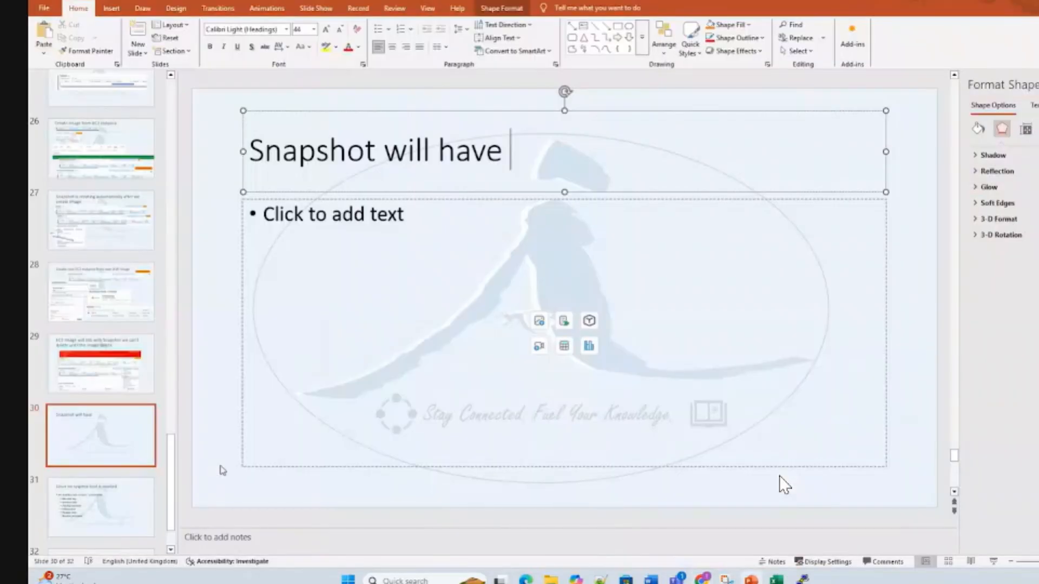
text(ref)
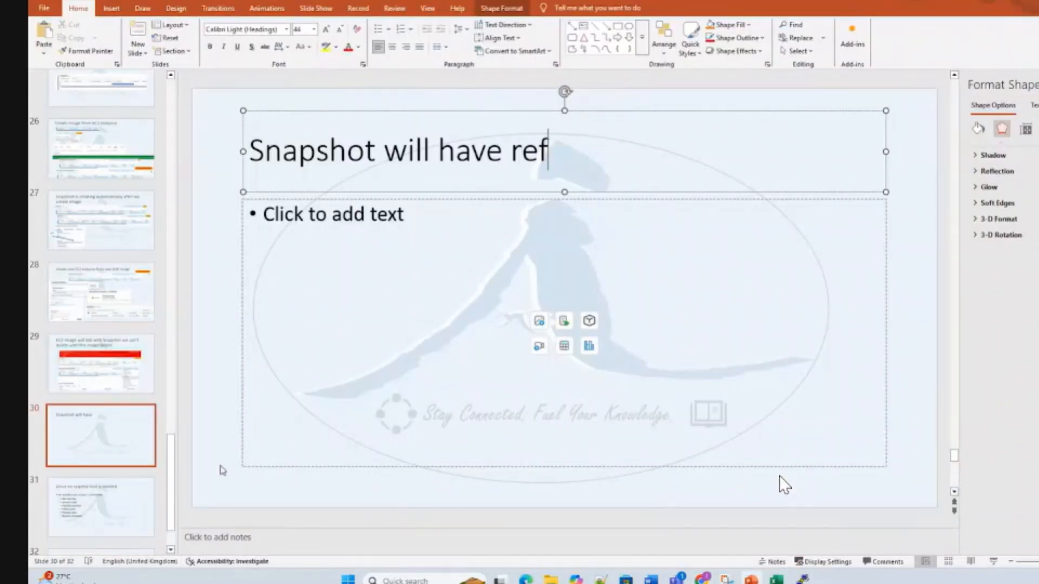
text(erence Volume)
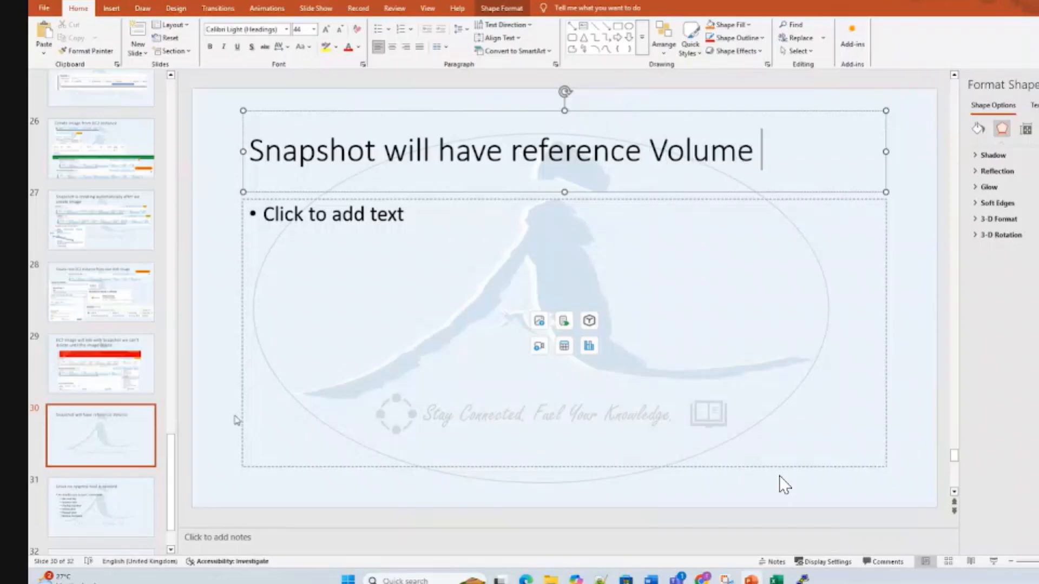
click(242, 269)
key(ctrl+v)
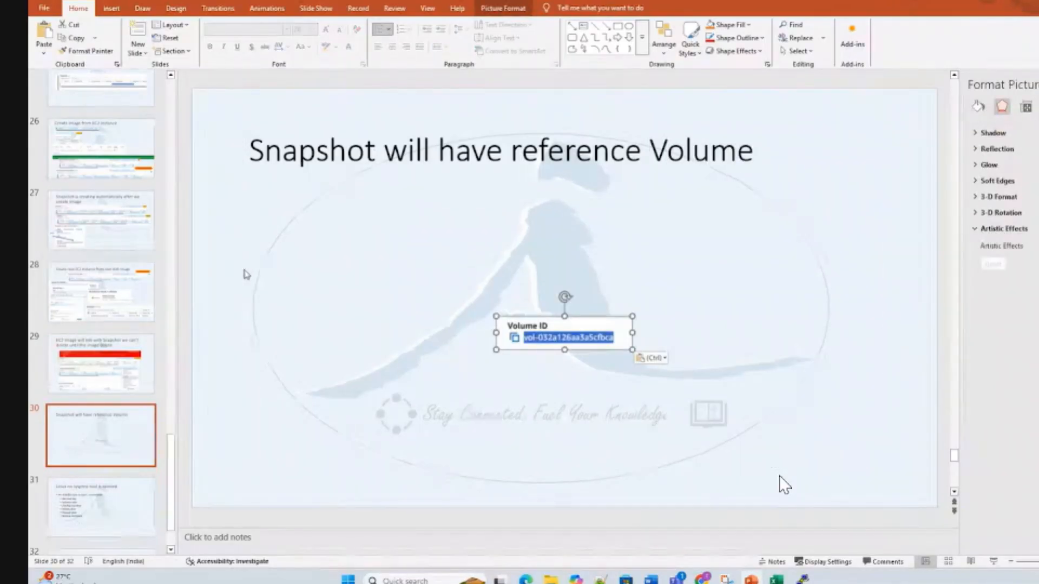
Step: Move the Volume ID screenshot below slide 30's title, switch to the EC2 console, and open the Volumes list with its Name column widened
drag(556, 324, 320, 211)
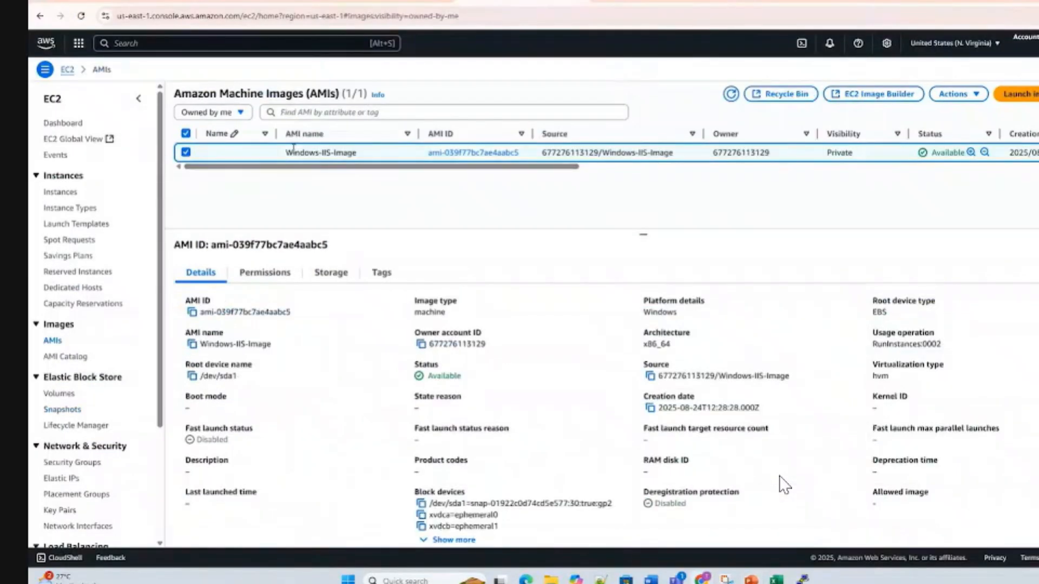
click(331, 274)
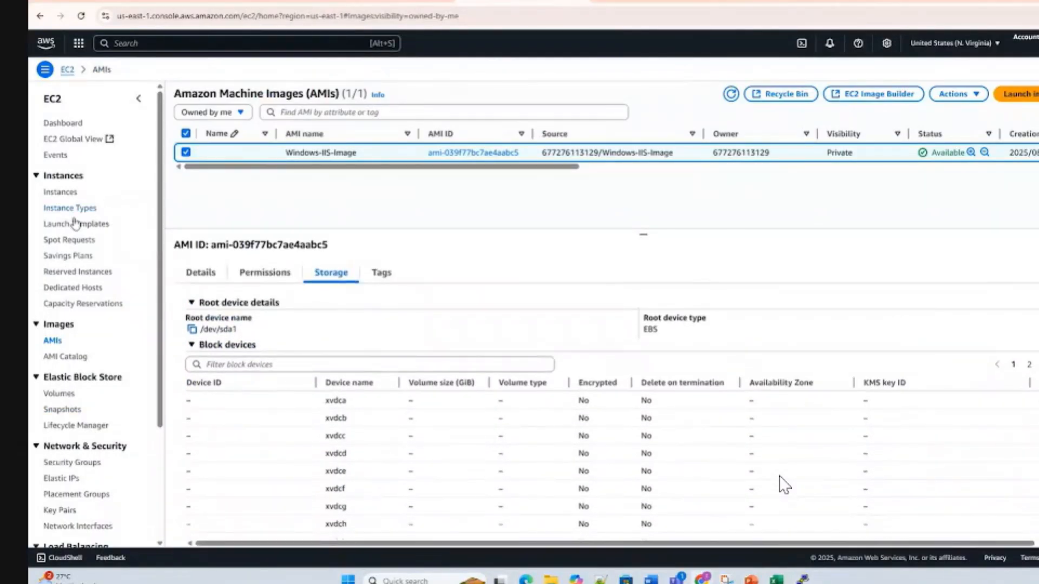
click(61, 394)
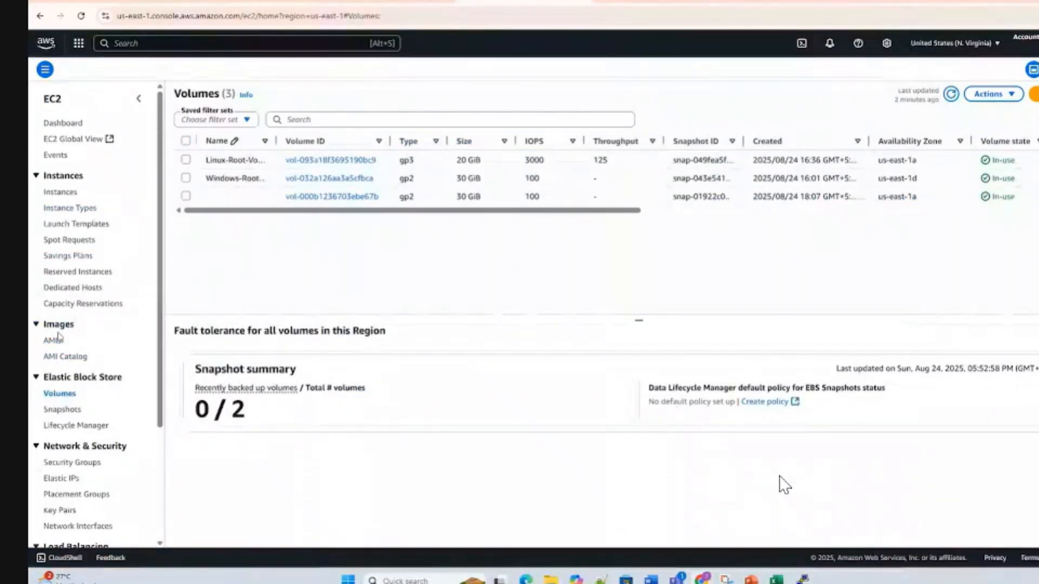
drag(280, 143, 325, 141)
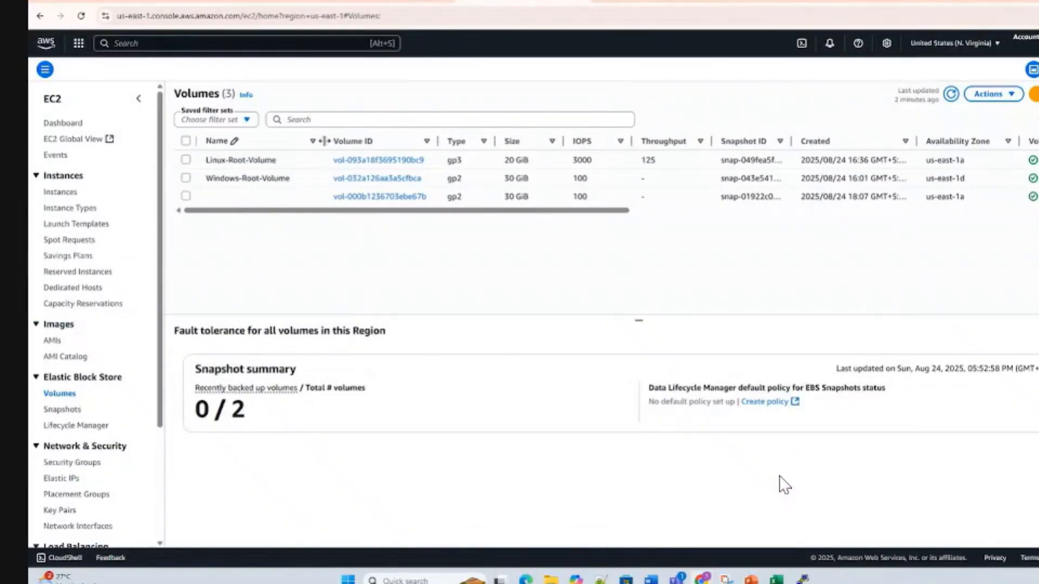
Step: Move the Volume ID screenshot lower on slide 30 in PowerPoint and capture the Snapshots list with the selected snapshot from the EC2 console
key(alt+Tab)
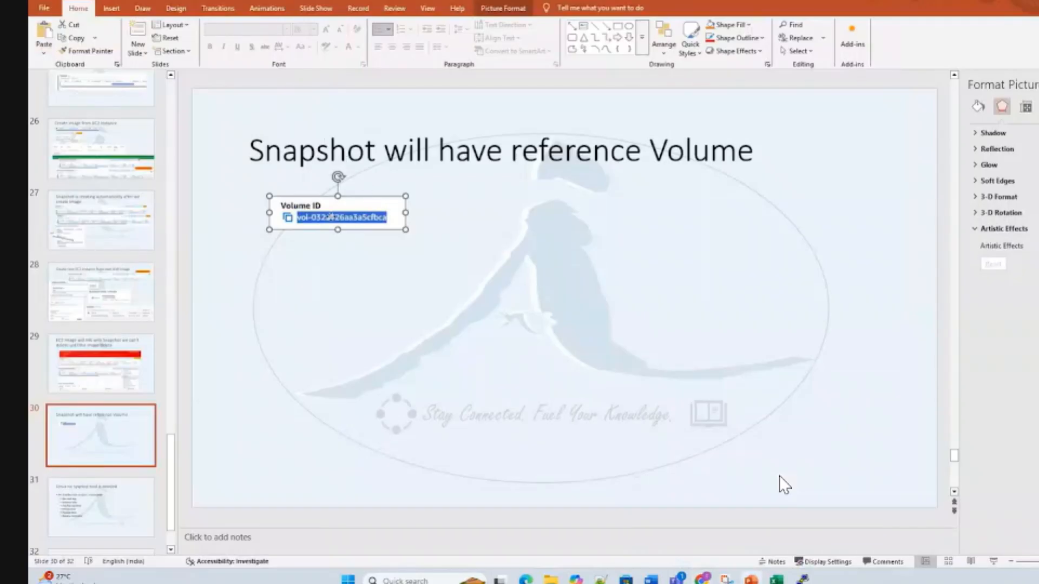
drag(333, 220, 324, 306)
key(alt+Tab)
key(ctrl+Tab)
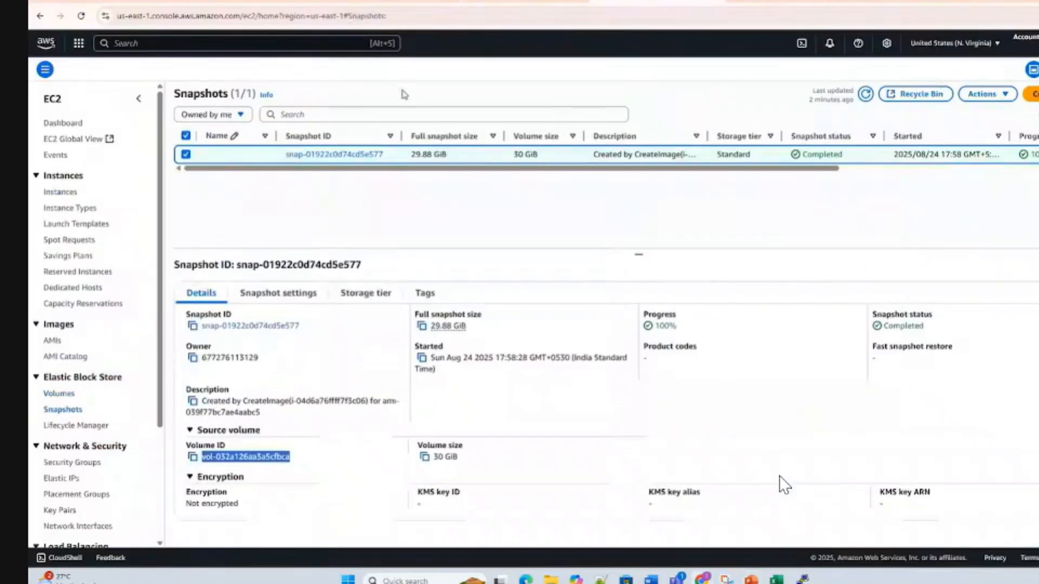
key(super+shift+s)
drag(165, 78, 558, 176)
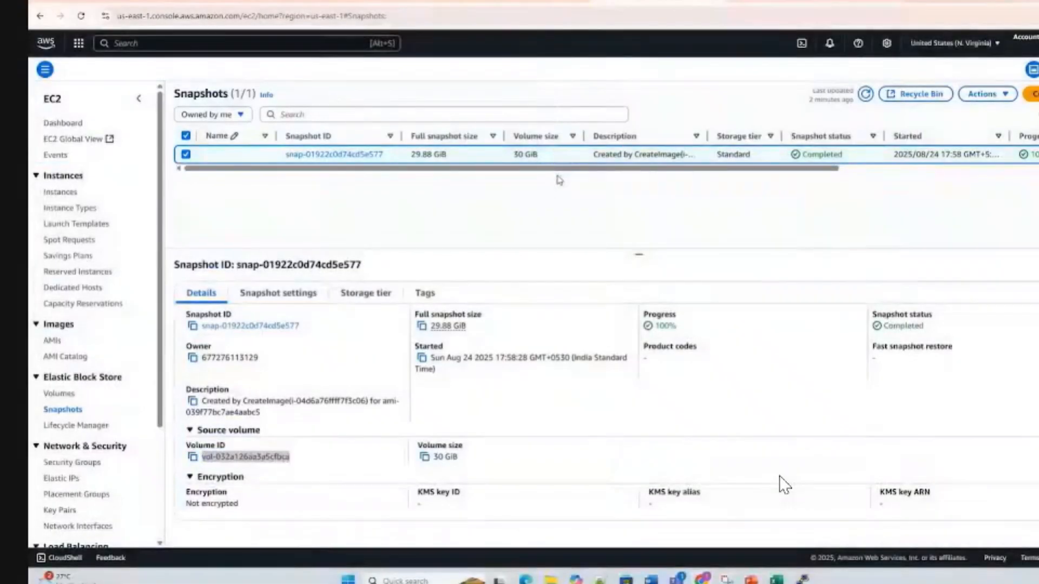
Step: Paste the Snapshots list screenshot below slide 30's title in PowerPoint and arrange the Volume ID screenshot beneath it
key(alt+Tab)
key(ctrl+v)
drag(465, 281, 329, 218)
drag(328, 312, 313, 319)
Step: Switch to the EC2 console and capture the snapshot's details from its Snapshot ID heading down to the Encryption section
key(alt+Tab)
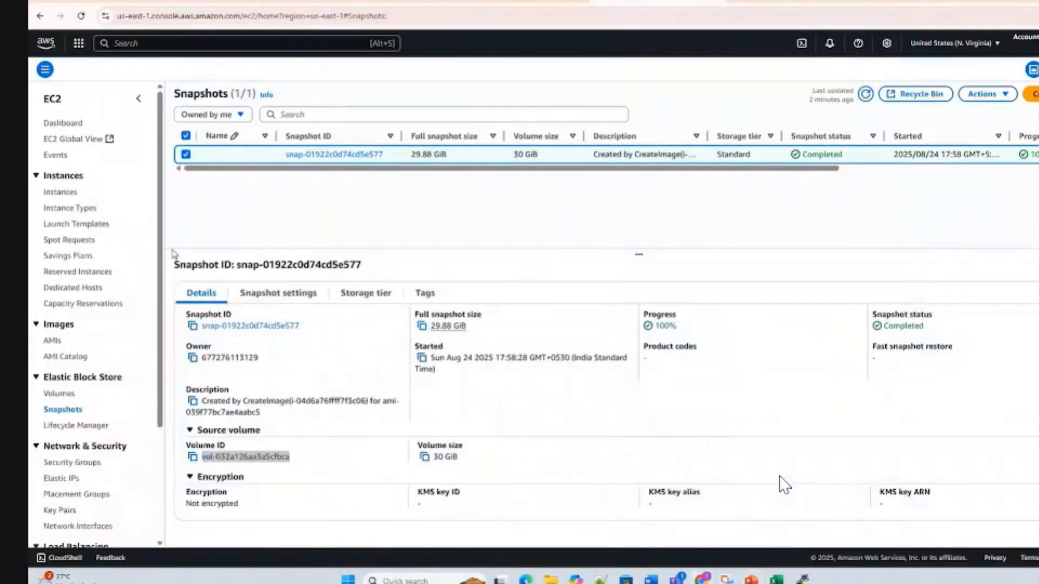
key(super+shift+s)
drag(162, 250, 538, 541)
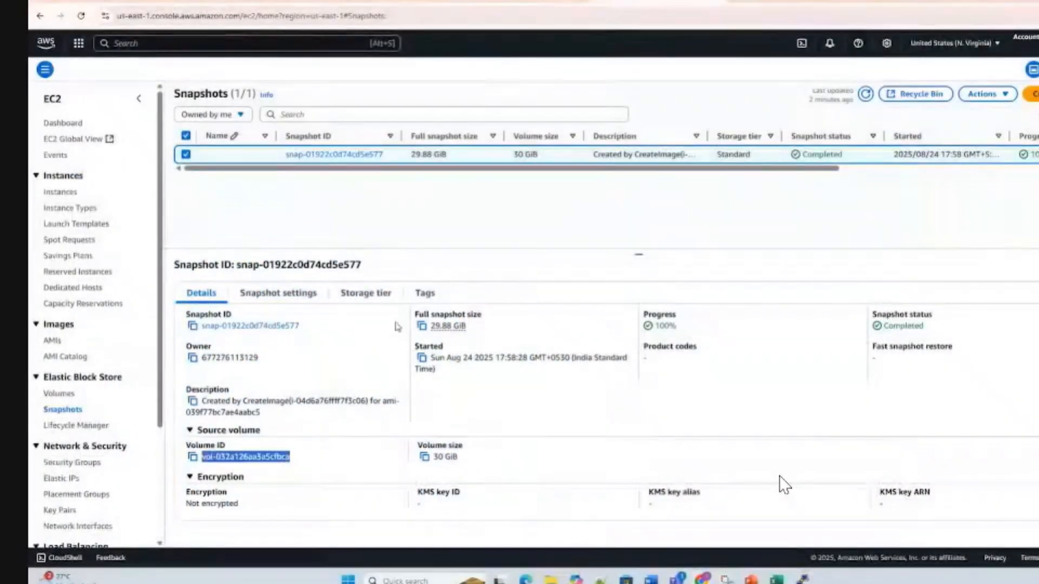
Step: Replace the Volume ID screenshot on slide 30 with the snapshot details screenshot, shrunk to fit below the Snapshots list
key(alt+Tab)
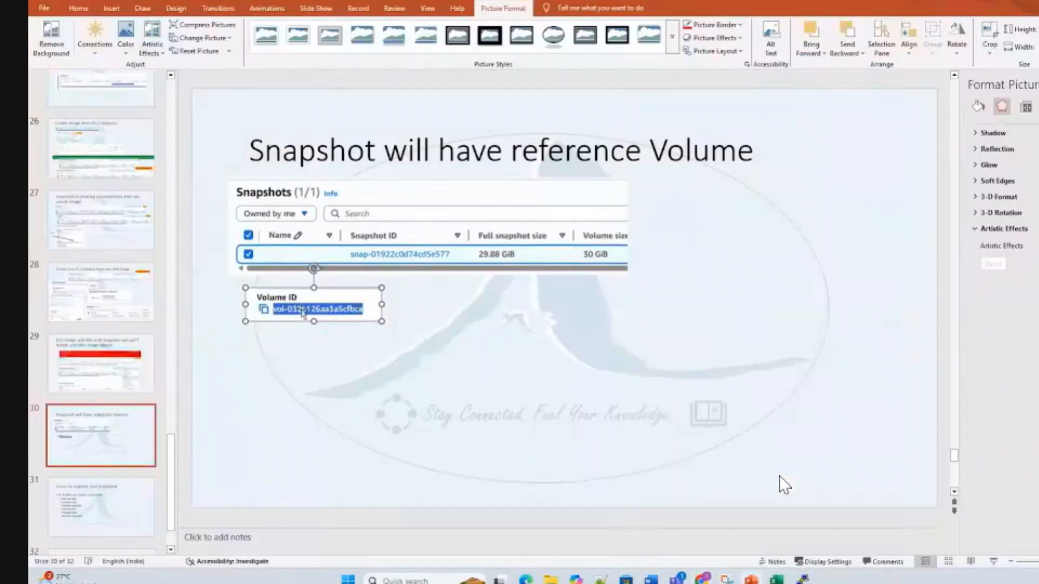
key(Delete)
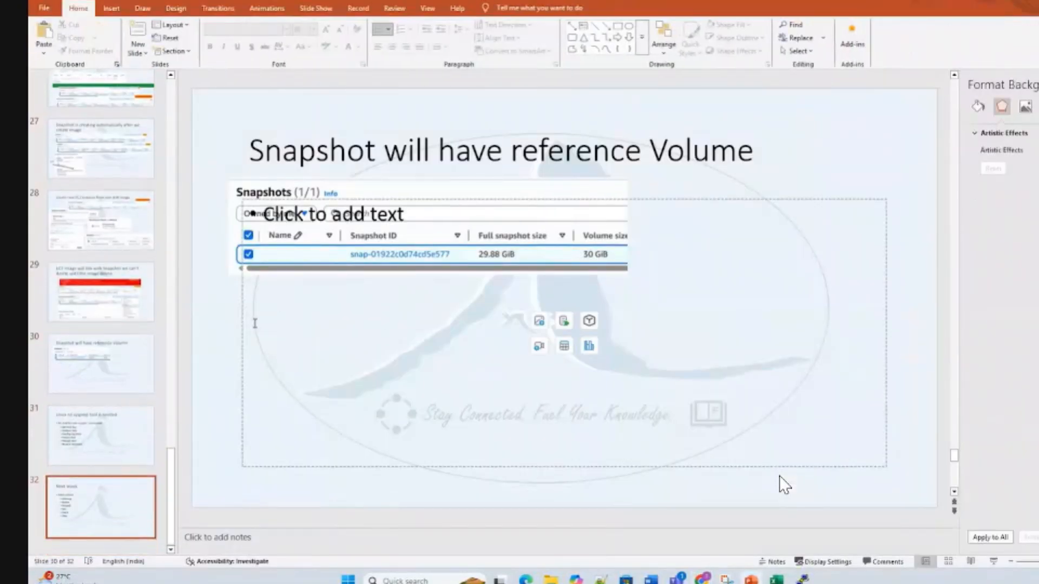
key(ctrl+v)
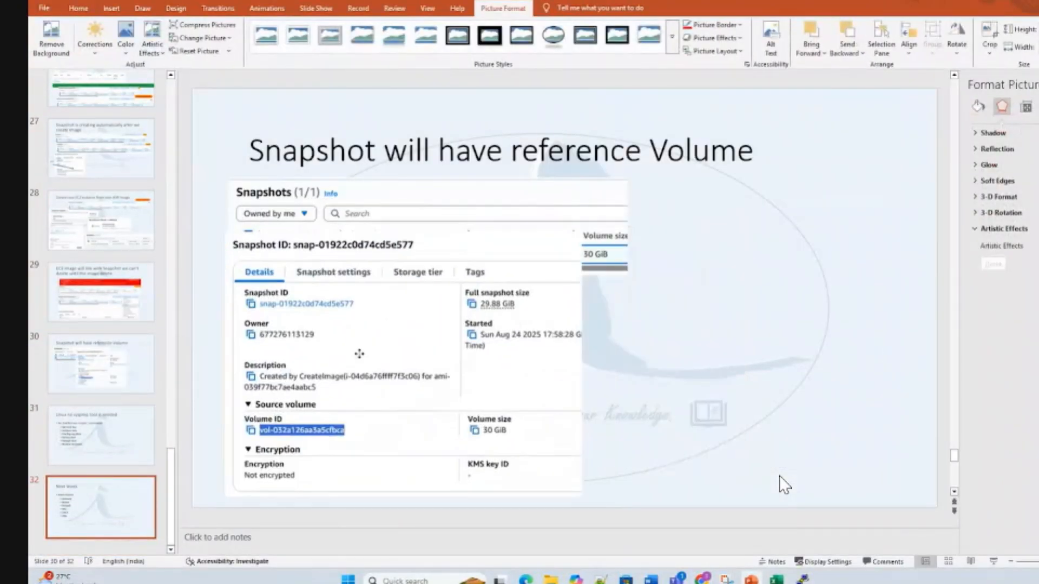
drag(359, 354, 355, 358)
drag(216, 233, 300, 323)
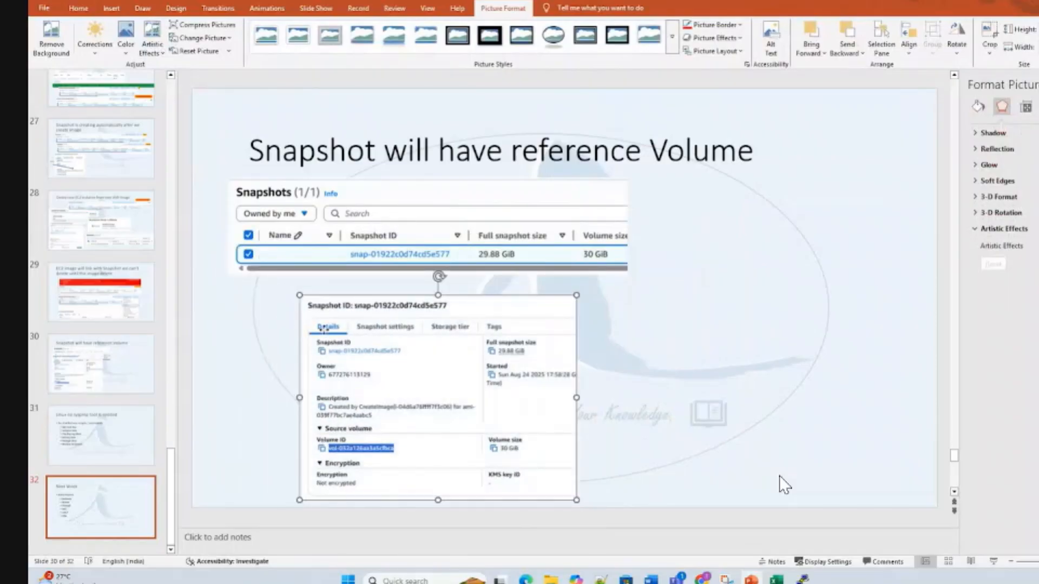
Step: Switch to the Volumes list in the EC2 console to capture the volumes for slide 30
key(alt+Tab)
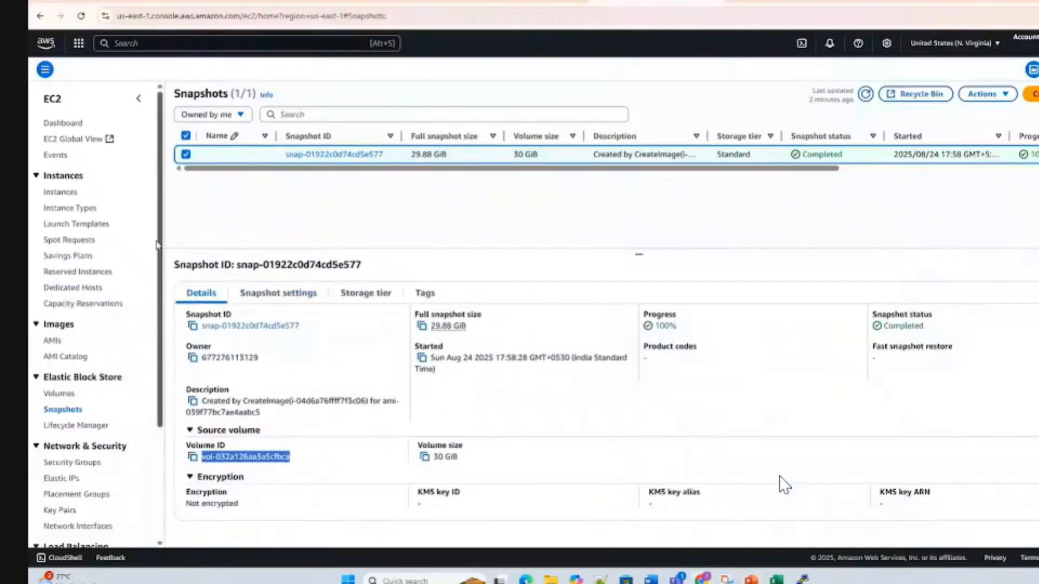
key(ctrl+Tab)
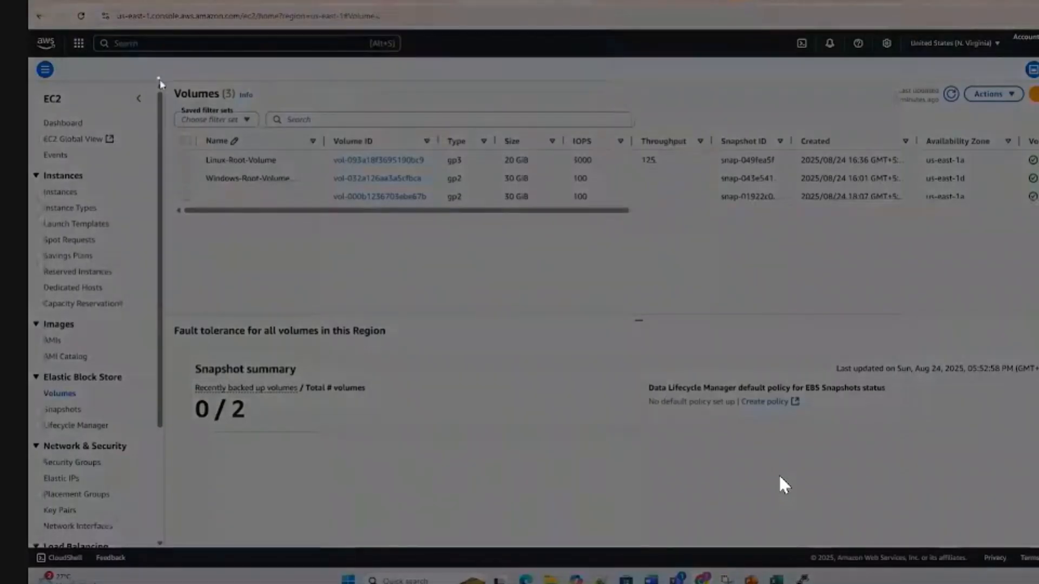
Step: Capture the EC2 Volumes list and paste it onto the "Snapshot will have reference Volume" slide in PowerPoint
drag(160, 79, 621, 338)
key(alt+Tab)
key(ctrl+v)
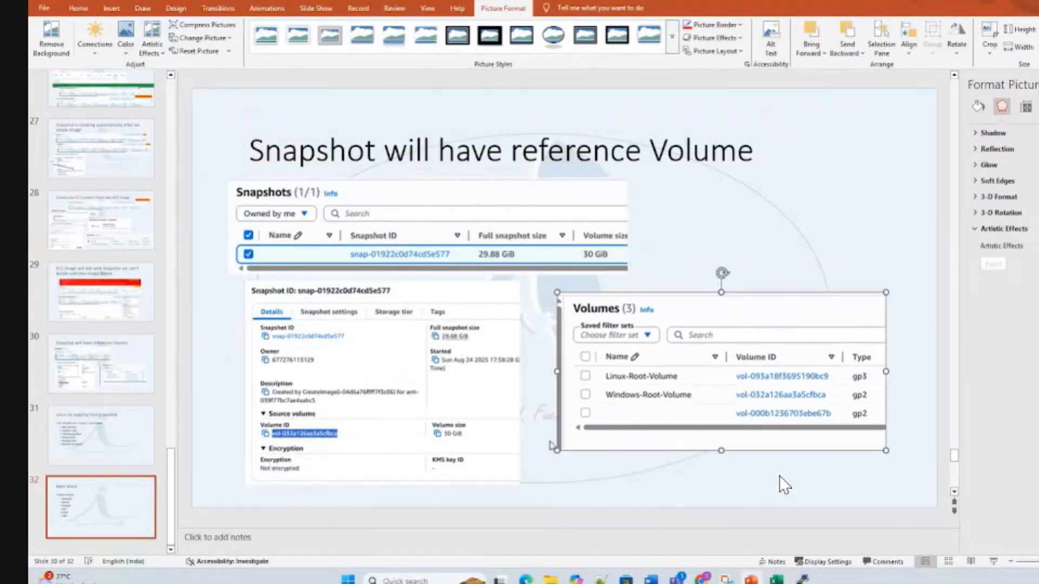
click(541, 474)
Step: Draw a double-headed arrow about 17.5 cm wide from the snapshot's source volume ID to the Windows-Root-Volume ID
click(111, 7)
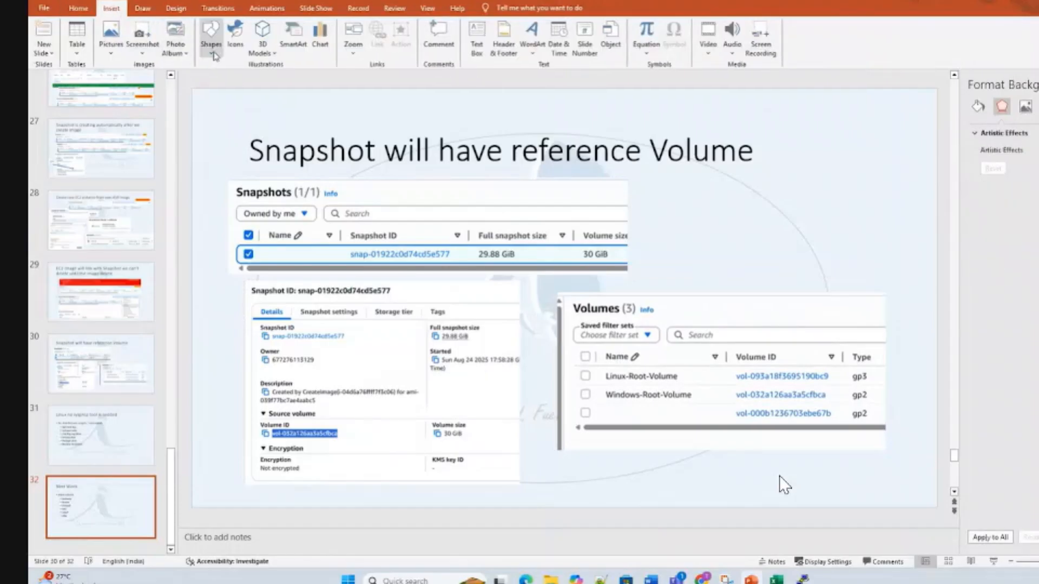
click(215, 56)
click(235, 117)
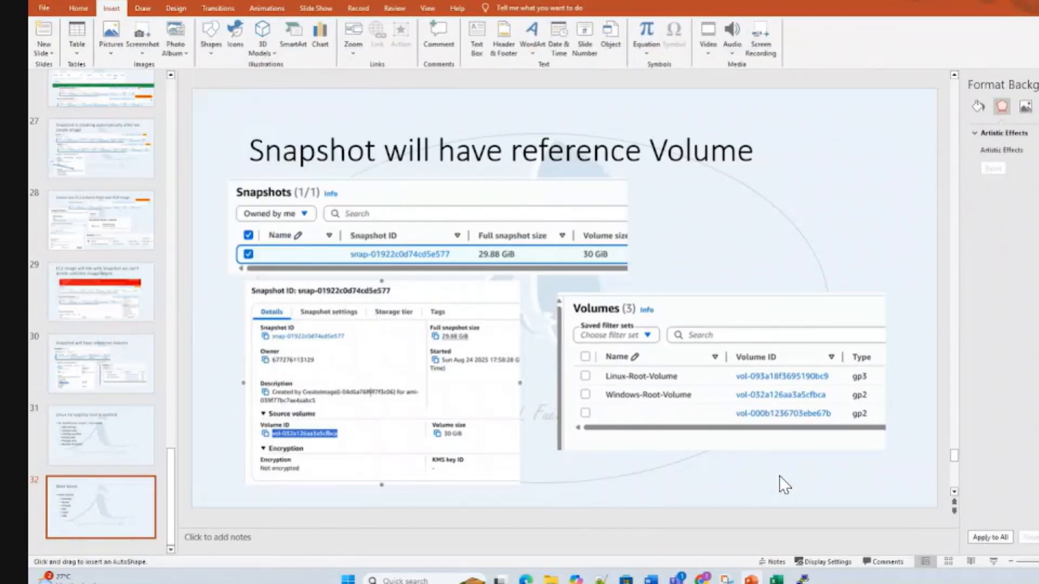
drag(348, 432, 729, 395)
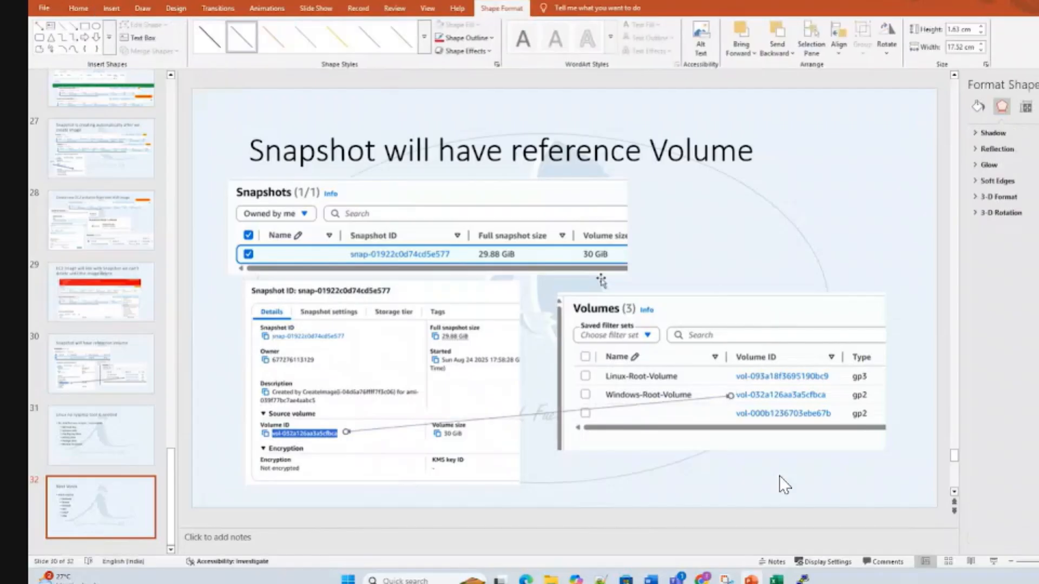
Step: Increase the outline weight of the arrow linking the two volume IDs
click(466, 38)
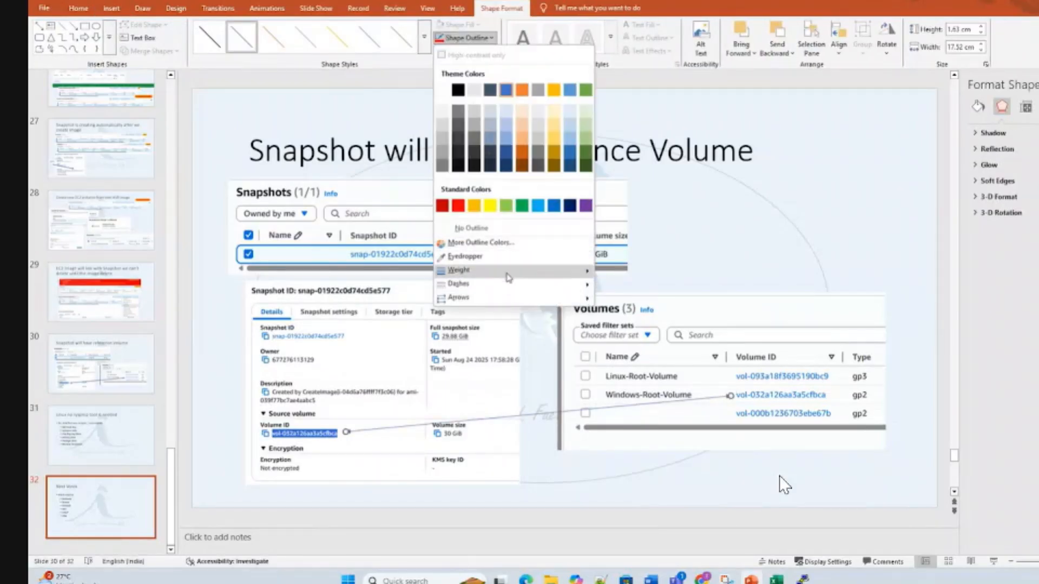
mouse_move(506, 269)
click(647, 347)
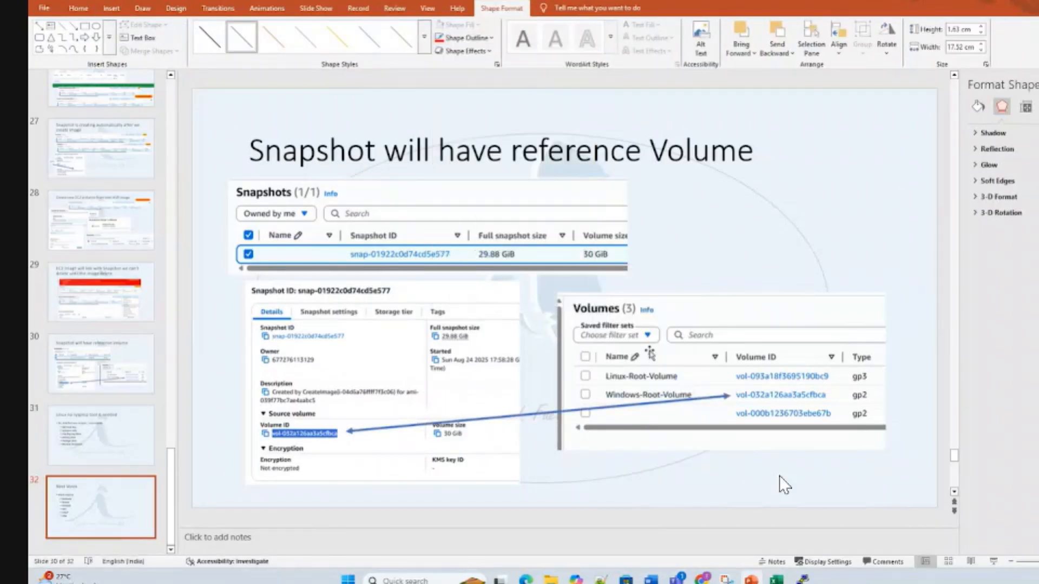
click(800, 266)
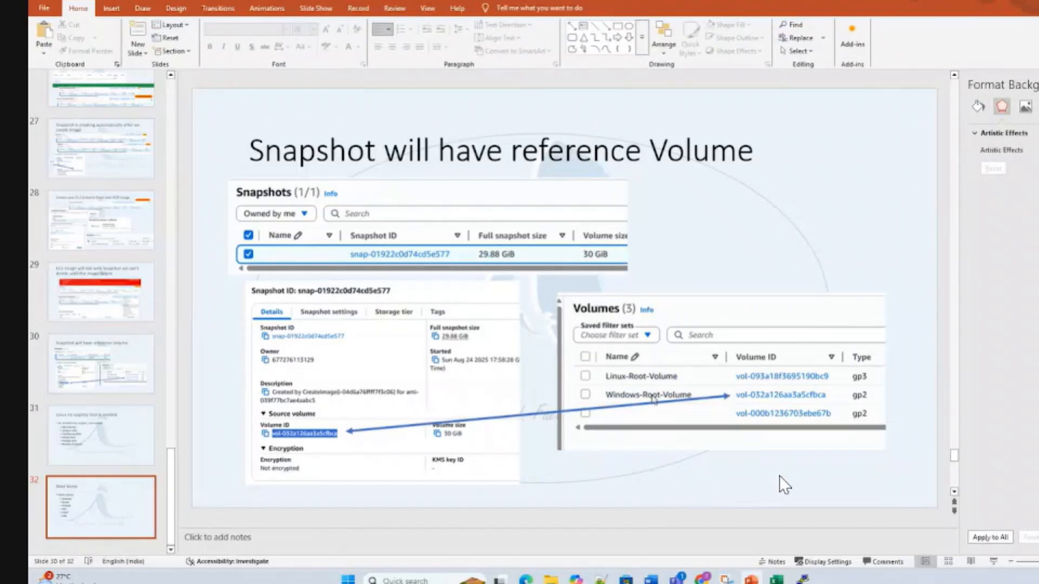
Step: Switch to the AWS console and select Windows-Root-Volume in the volumes list to view its details
key(alt+Tab)
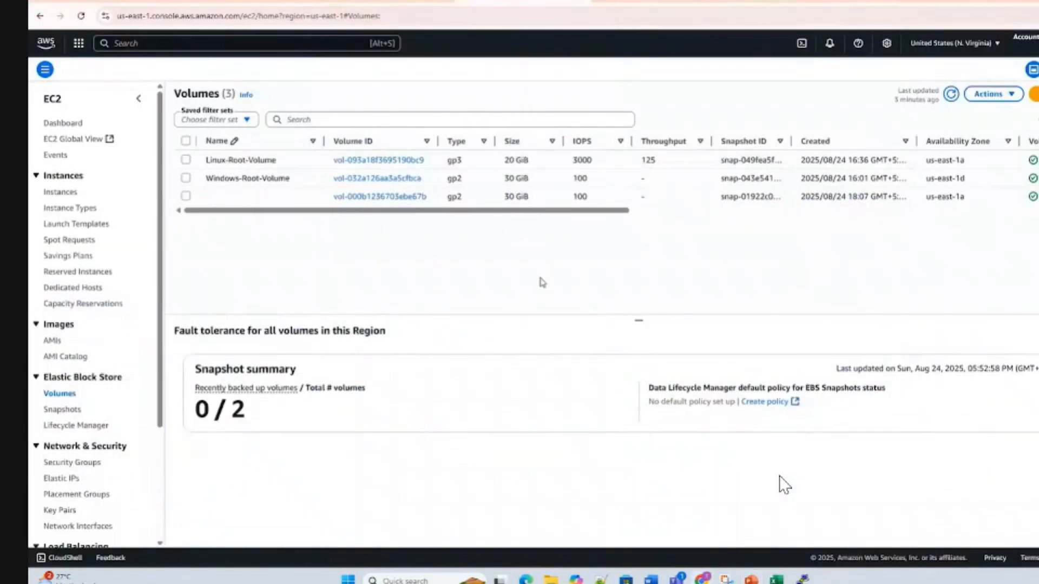
key(ctrl+shift+Tab)
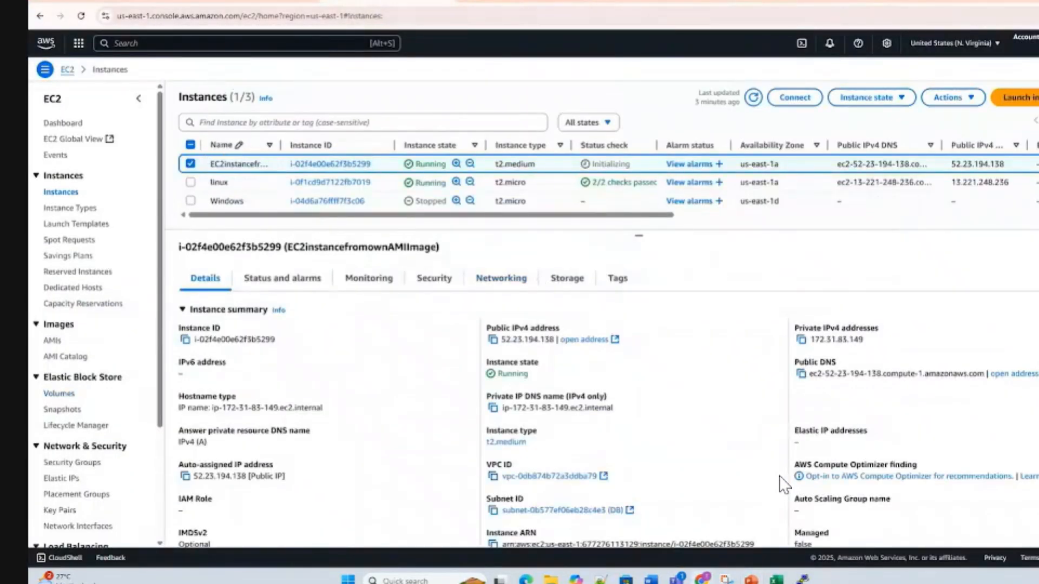
click(657, 1)
click(522, 1)
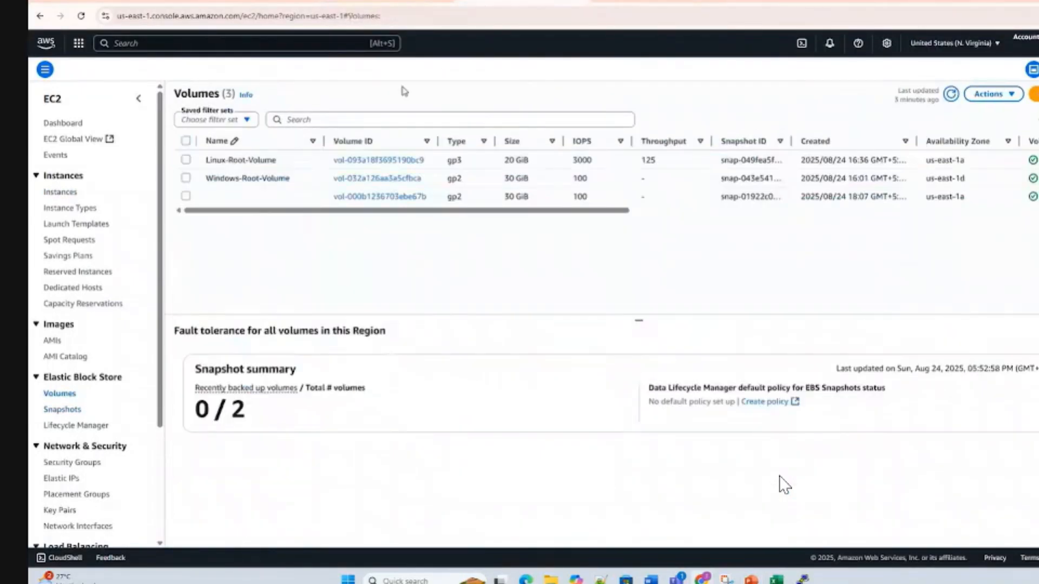
key(ctrl+shift+Tab)
key(ctrl+Tab)
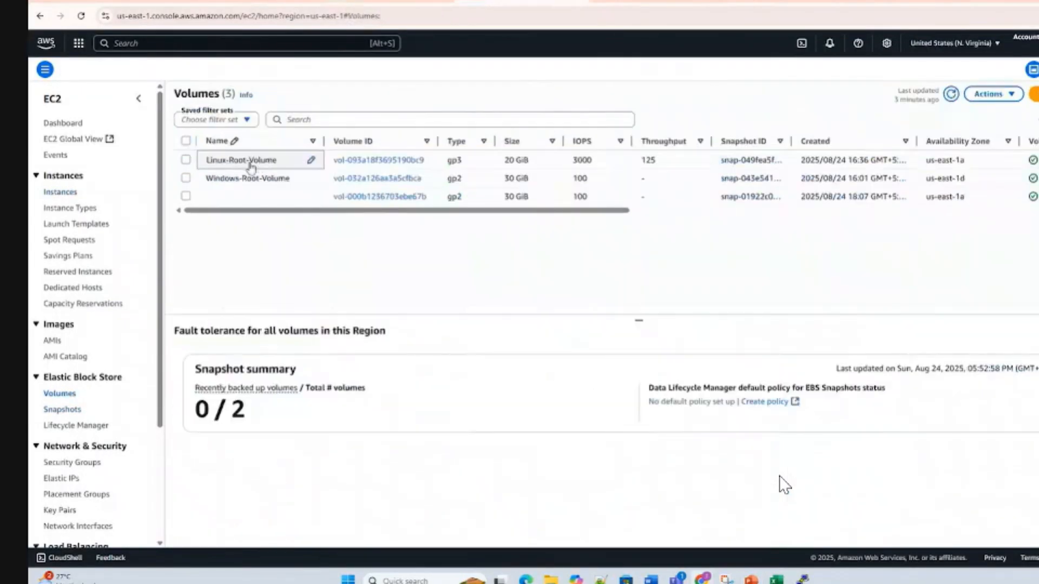
click(187, 179)
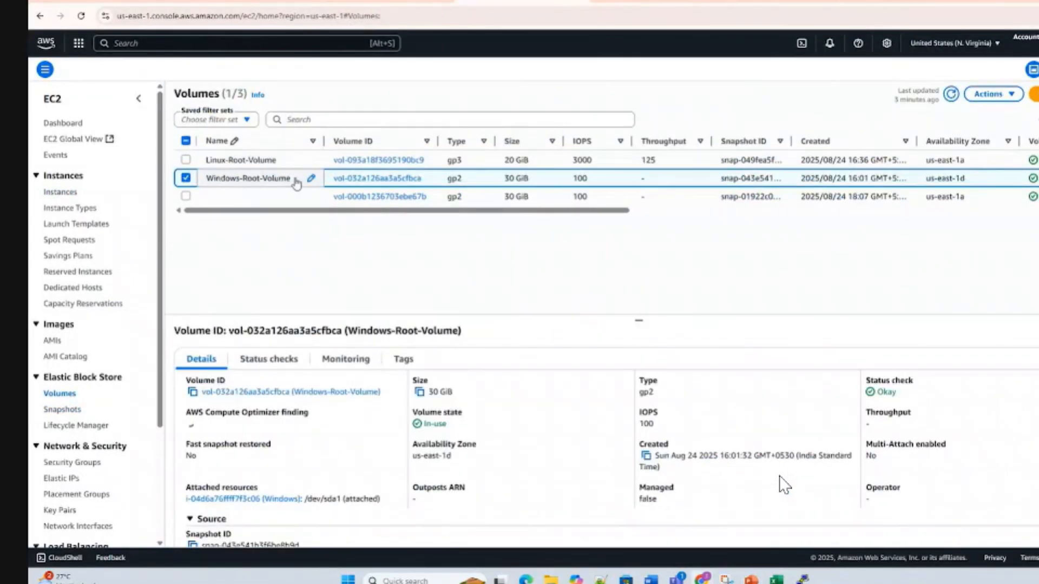
Step: Compare the snapshot's source volume ID and volume size with the Windows-Root-Volume details
key(ctrl+Tab)
key(ctrl+shift+Tab)
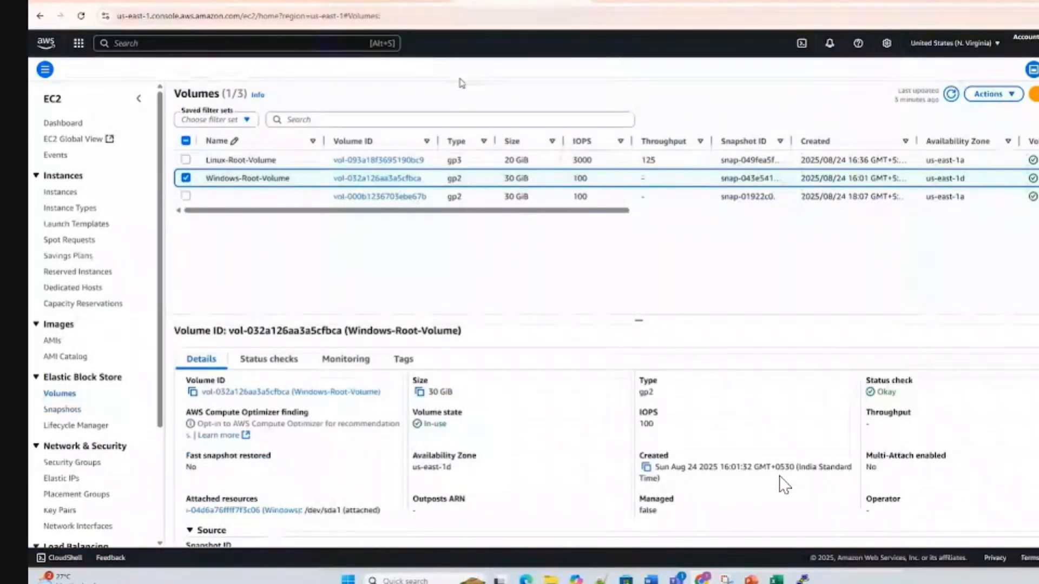
key(ctrl+Tab)
click(297, 461)
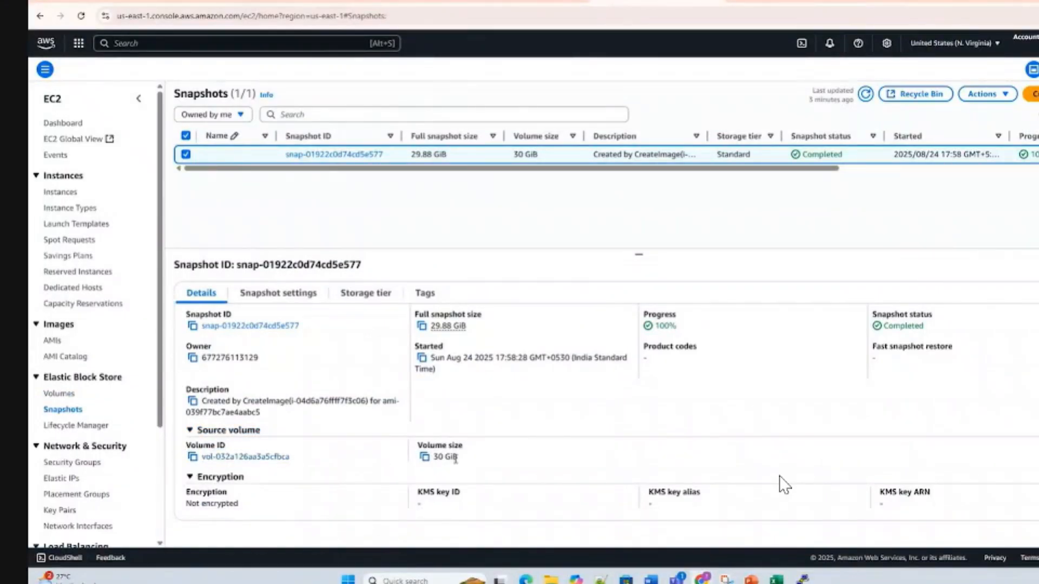
drag(460, 460, 426, 464)
key(ctrl+shift+Tab)
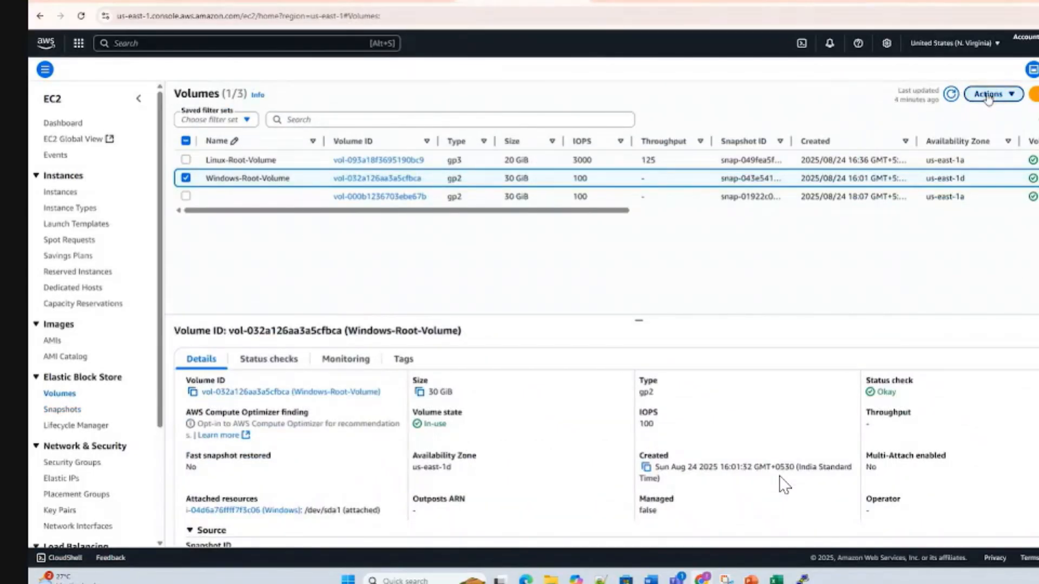
Step: Review the actions available for Windows-Root-Volume without applying any
click(989, 96)
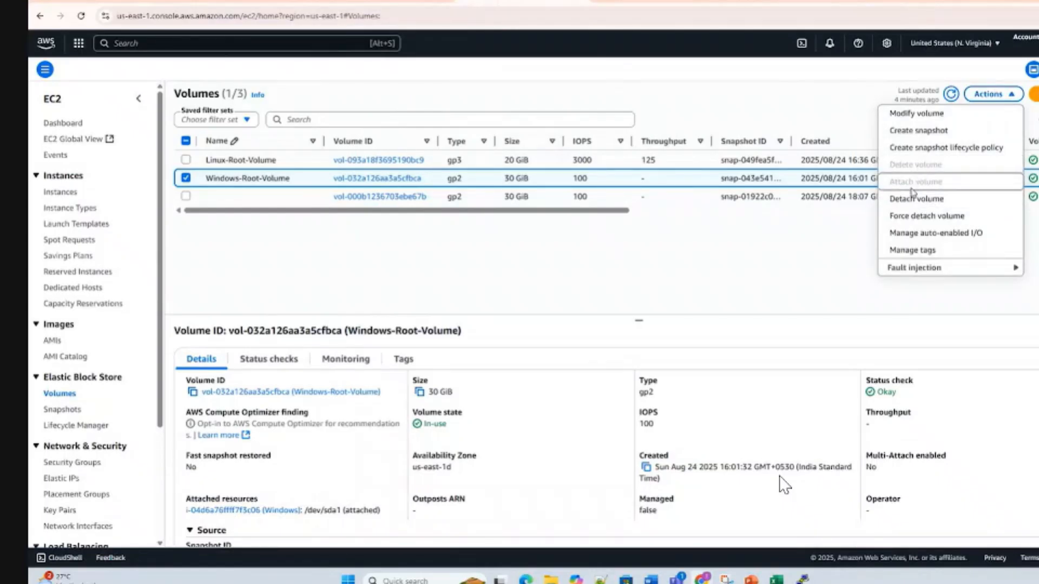
click(706, 237)
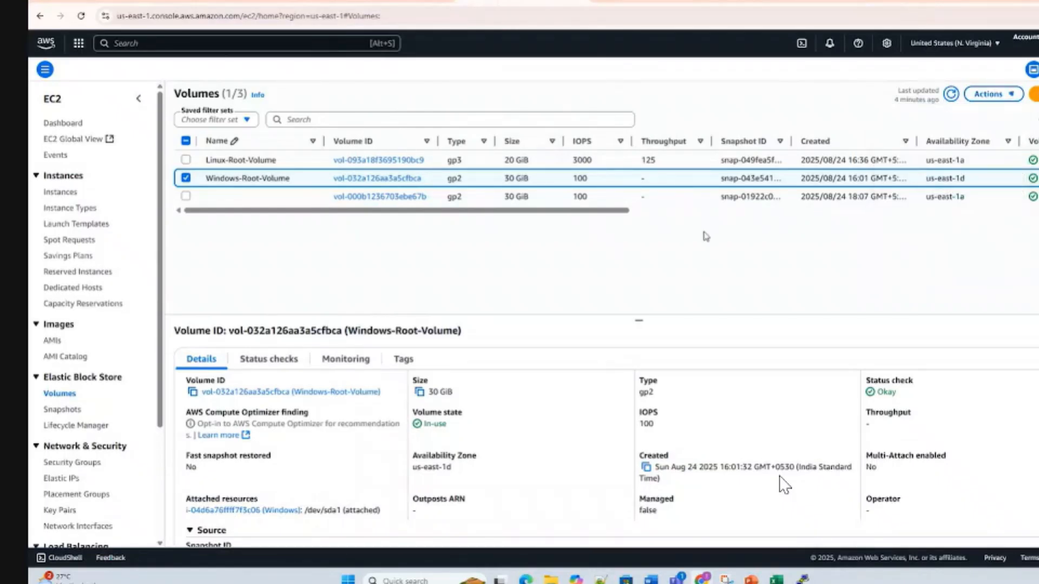
click(988, 93)
click(691, 284)
Step: Refresh the EC2 instances list and copy the public IPv4 address of EC2instancefromownAMIImage
click(387, 2)
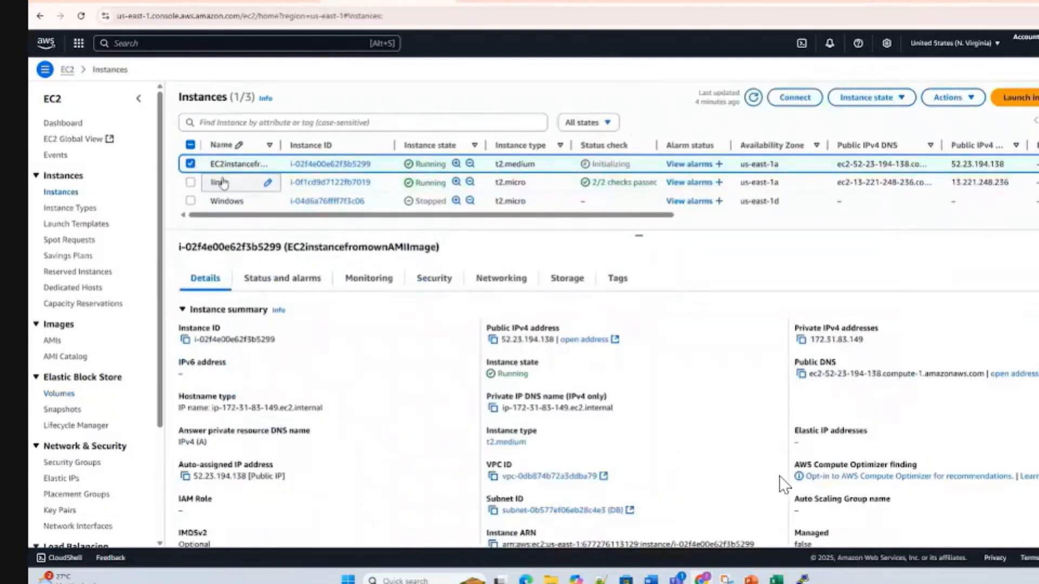
click(753, 100)
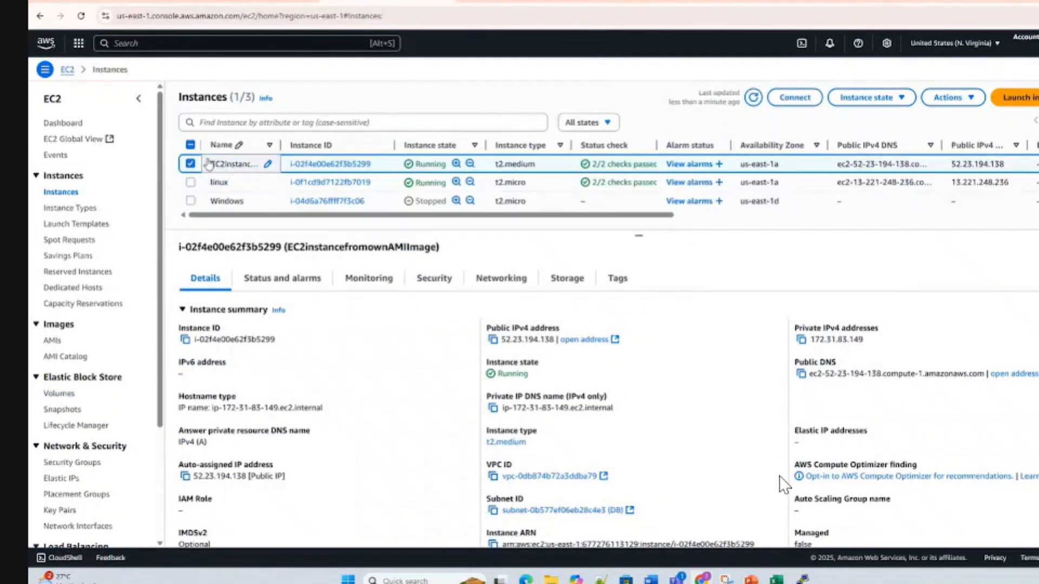
click(492, 340)
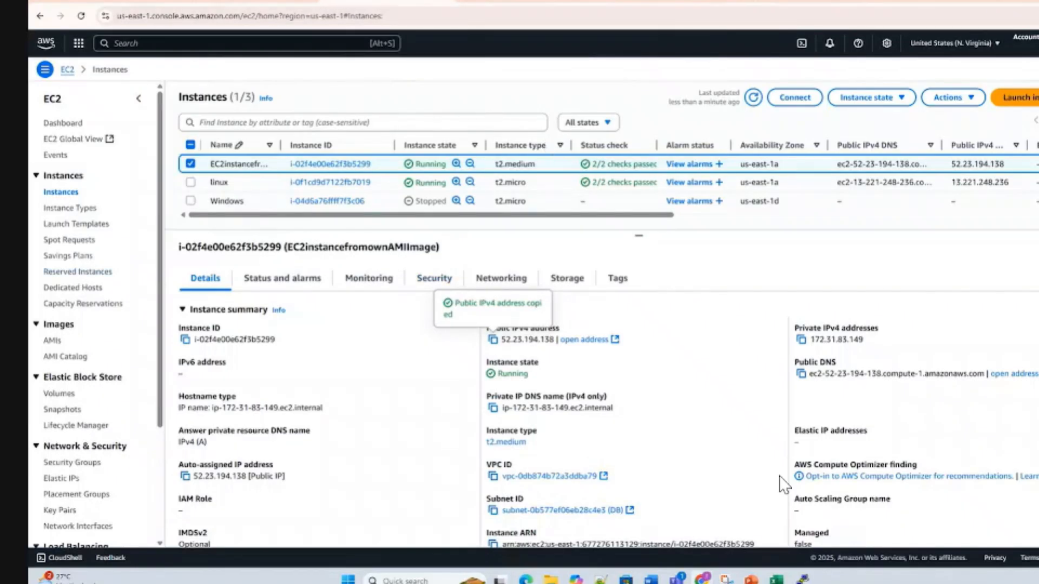
Step: Terminate only the stopped Windows instance and confirm its deletion
click(190, 163)
click(191, 201)
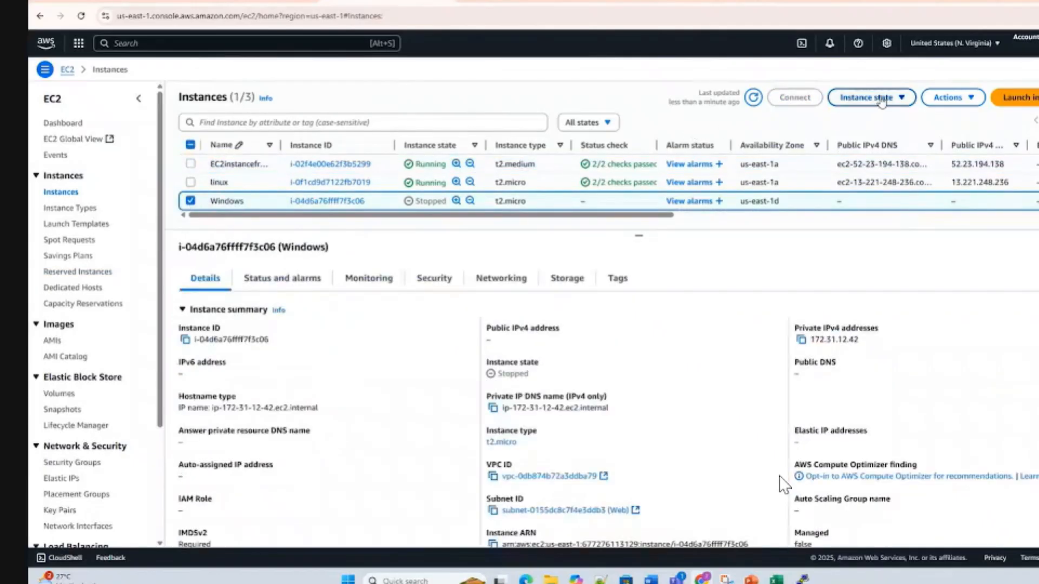
click(897, 100)
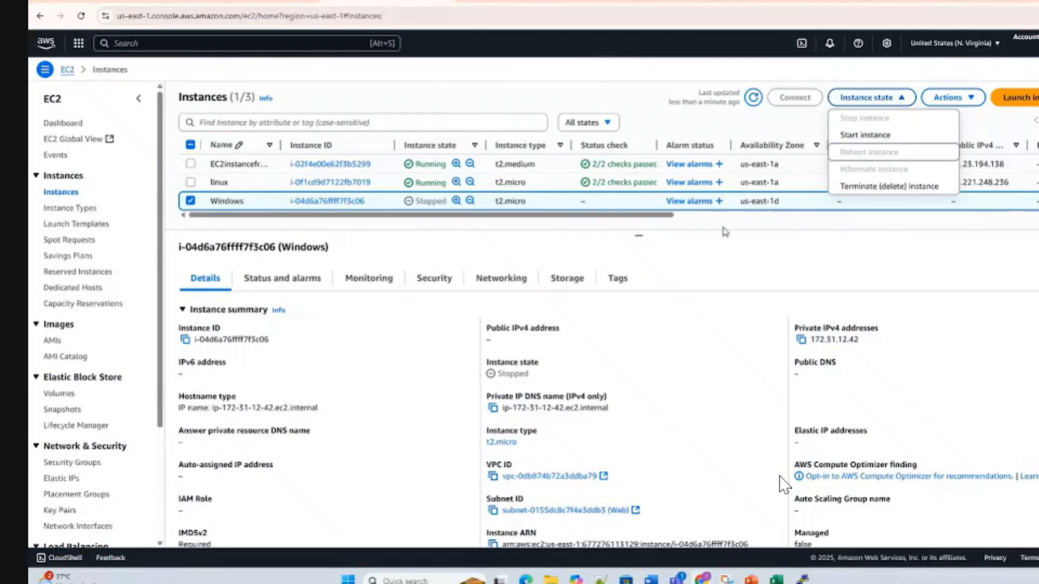
click(867, 188)
click(823, 423)
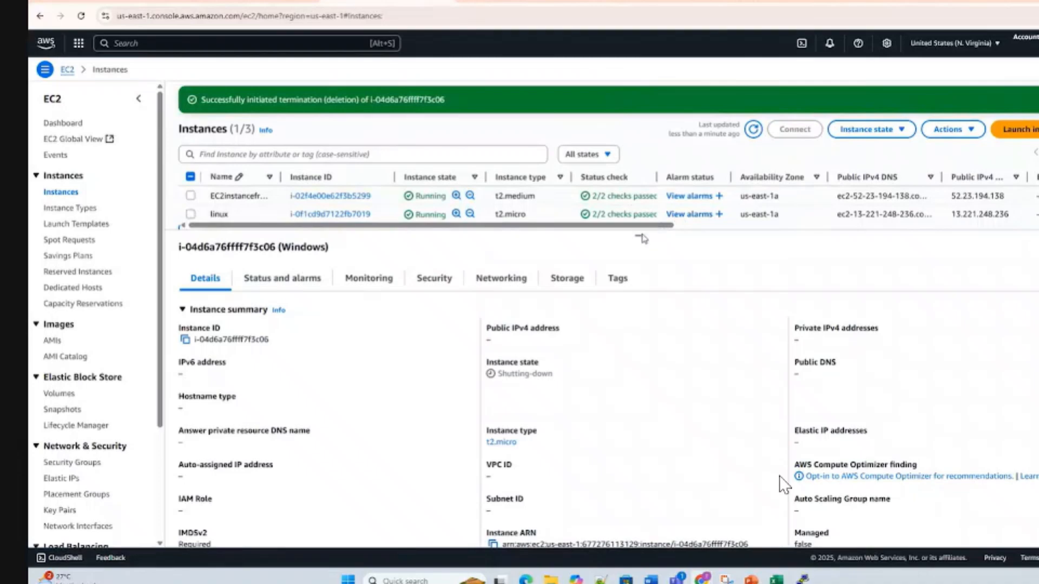
Step: Enlarge the instances list area and capture a screenshot of the termination banner with all three instances
drag(639, 237, 640, 265)
key(super+shift+s)
drag(165, 82, 760, 254)
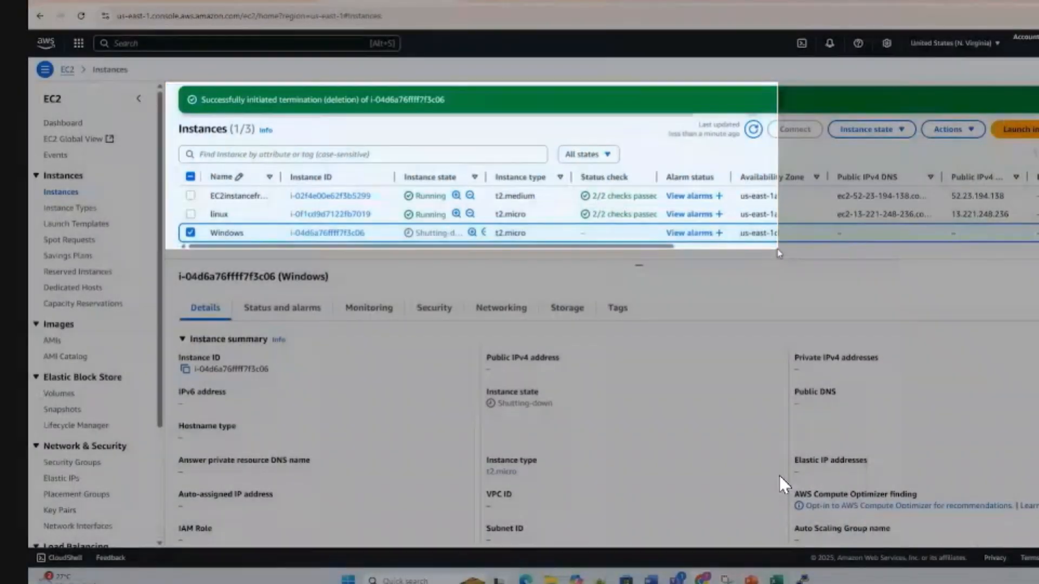
Step: In PowerPoint, add a new slide after "Snapshot will have reference Volume" and paste the termination screenshot onto it
key(alt+Tab)
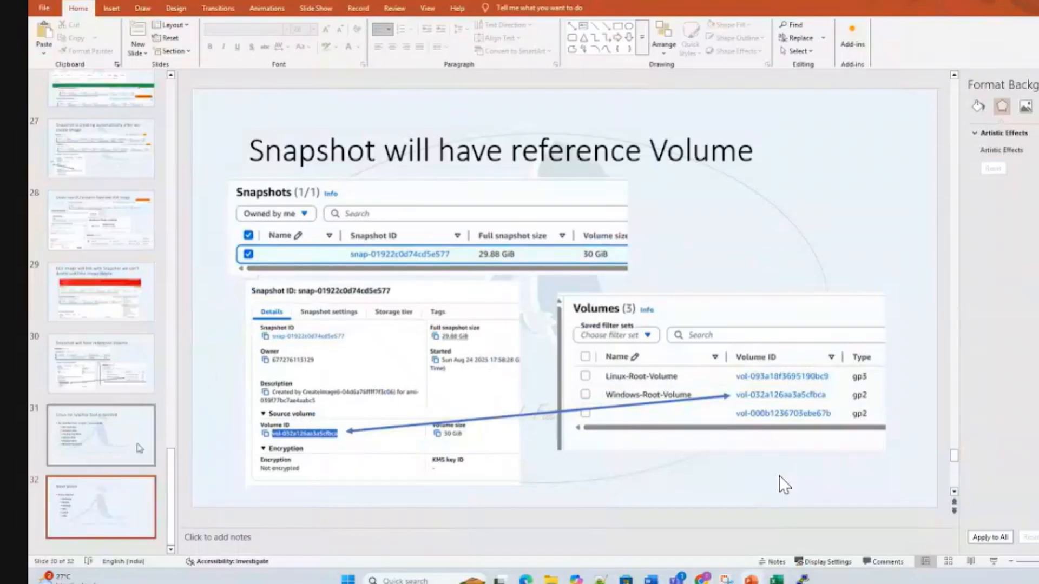
click(111, 433)
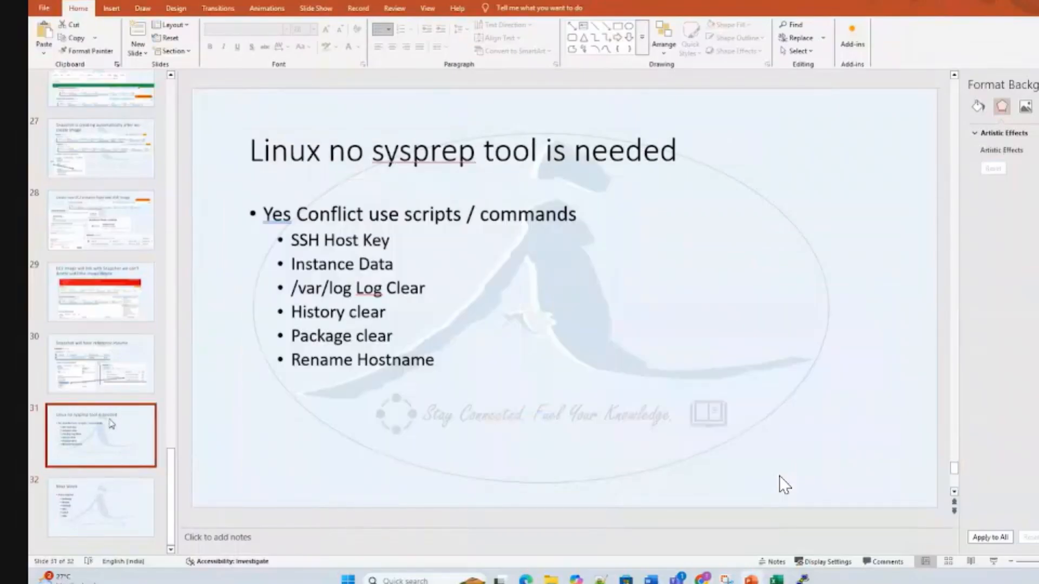
click(109, 379)
right_click(108, 379)
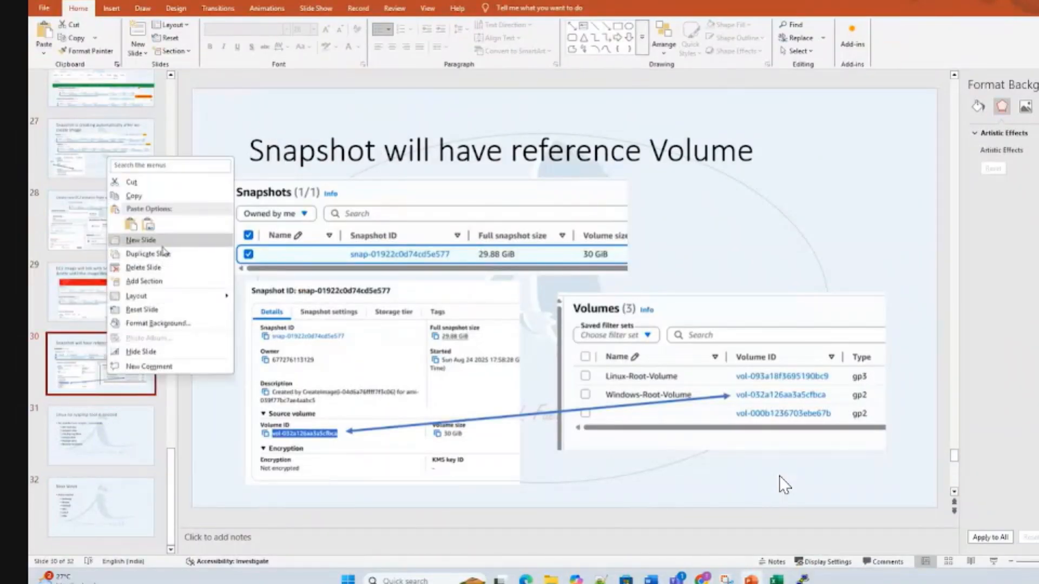
click(162, 241)
click(250, 218)
key(ctrl+v)
Step: Title the new slide "Source EC2 Instance now Terminated" and move the screenshot up directly beneath the title
click(258, 164)
text(Sourc)
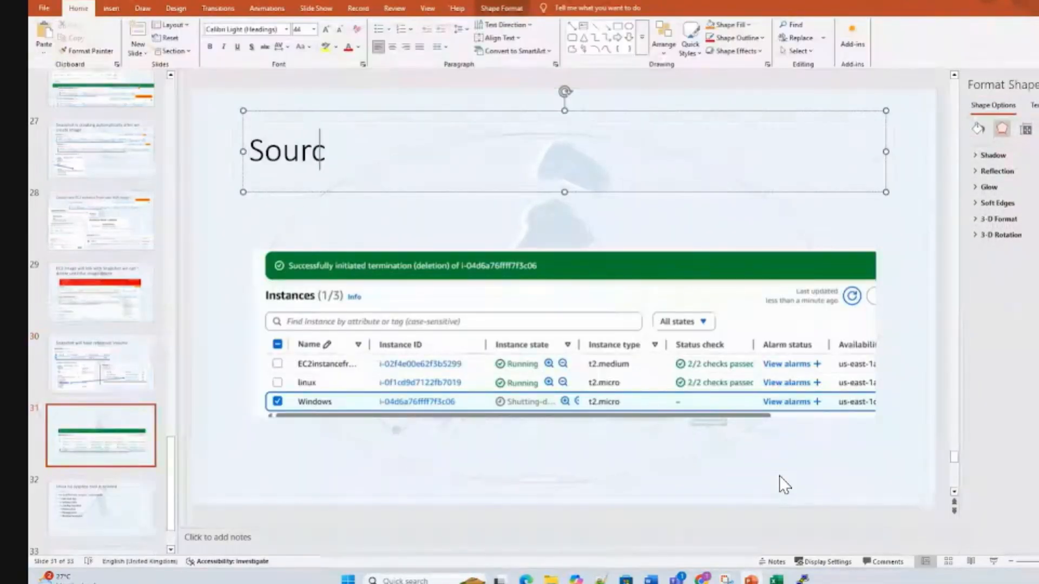
text(e Windows )
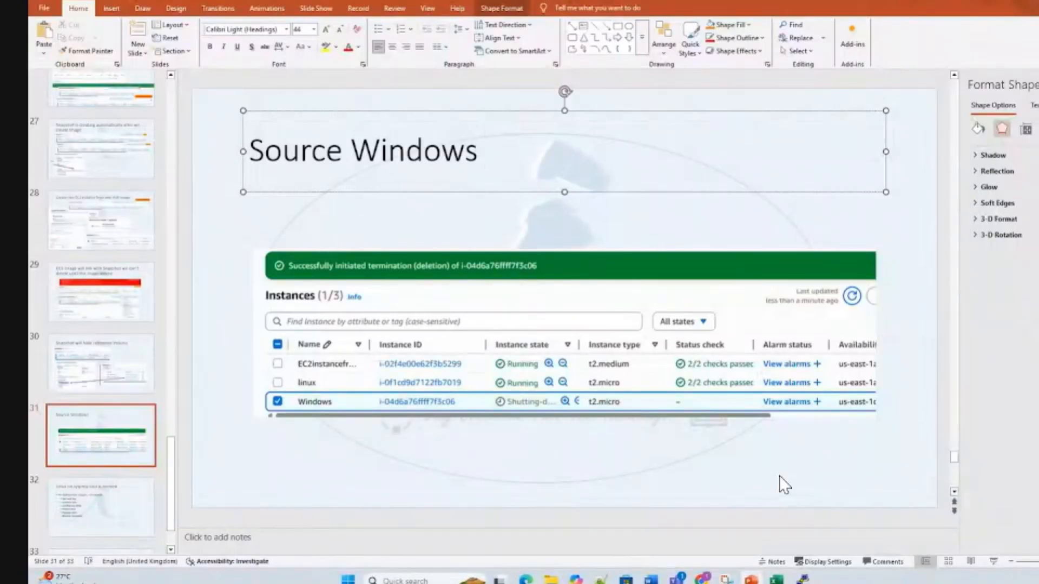
text(E)
key(BackSpace)
key(BackSpace)
key(BackSpace)
key(BackSpace)
key(BackSpace)
key(BackSpace)
key(BackSpace)
key(BackSpace)
key(BackSpace)
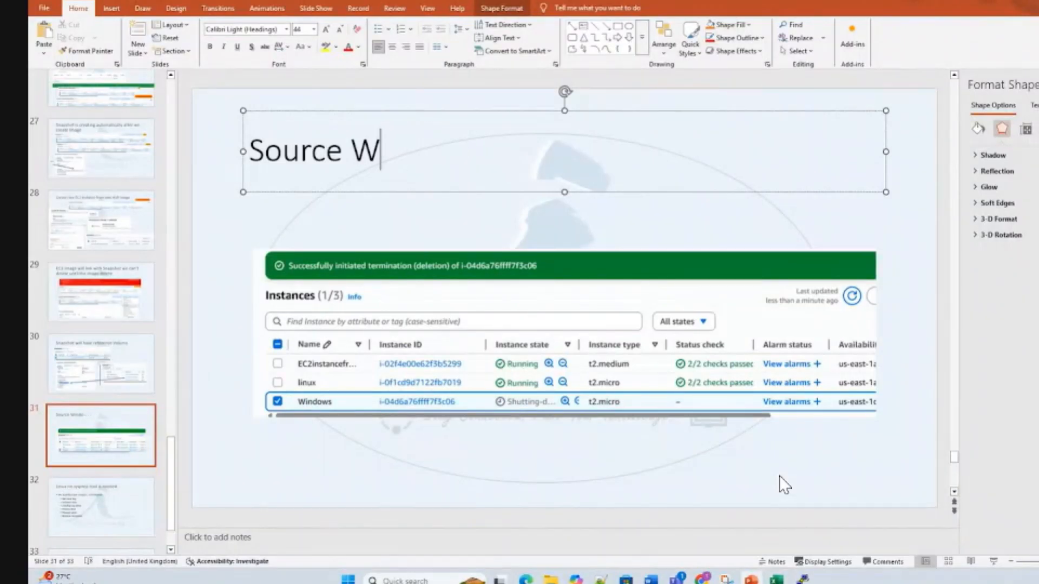
text(EC2 Instance now de)
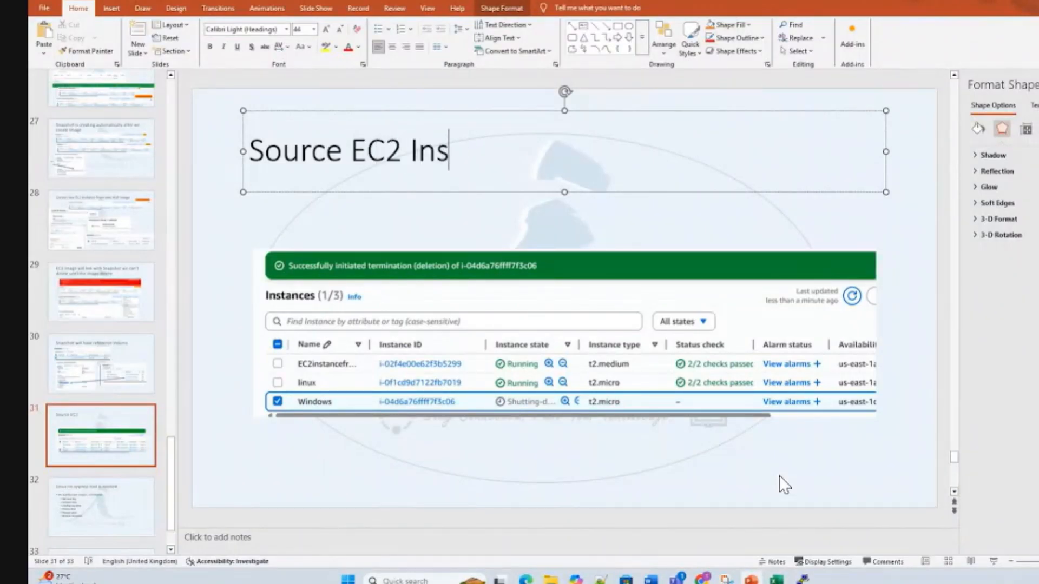
key(BackSpace)
key(BackSpace)
text(Terminated)
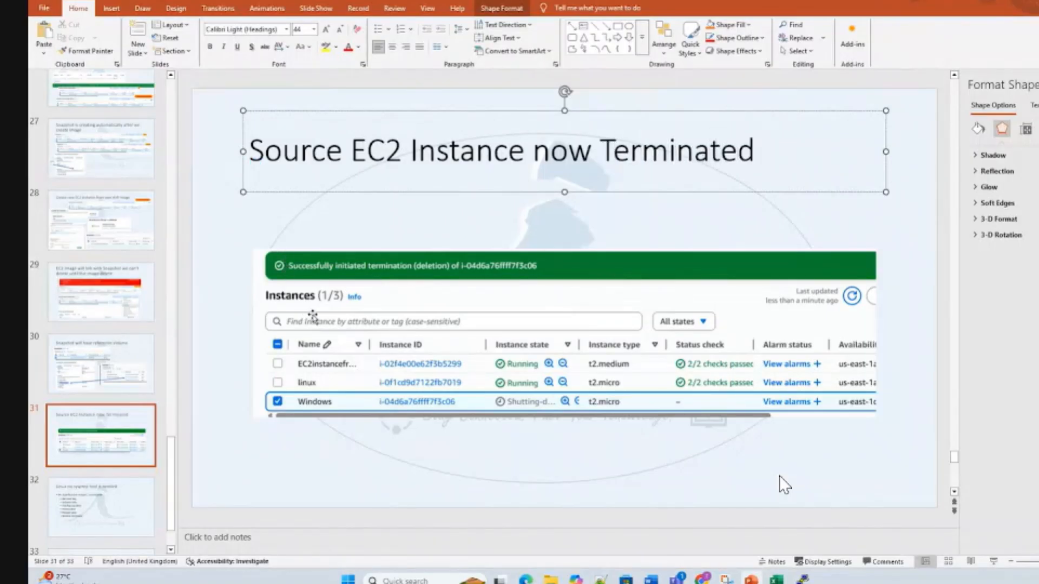
drag(331, 307, 324, 255)
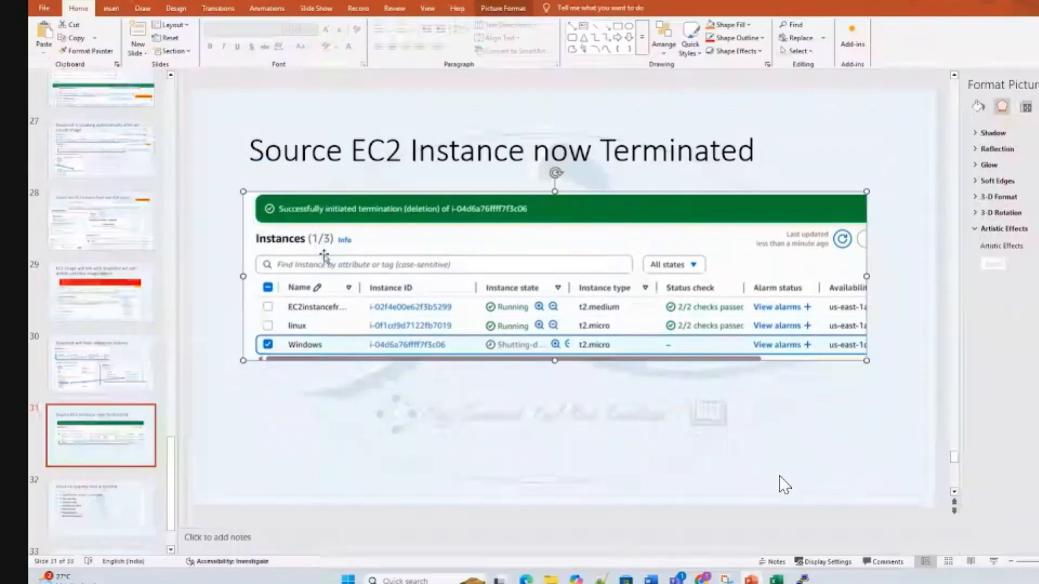
Step: Check the Volumes page in the AWS console, return to PowerPoint and add a new slide after "Source EC2 Instance now Terminated"
key(alt+Tab)
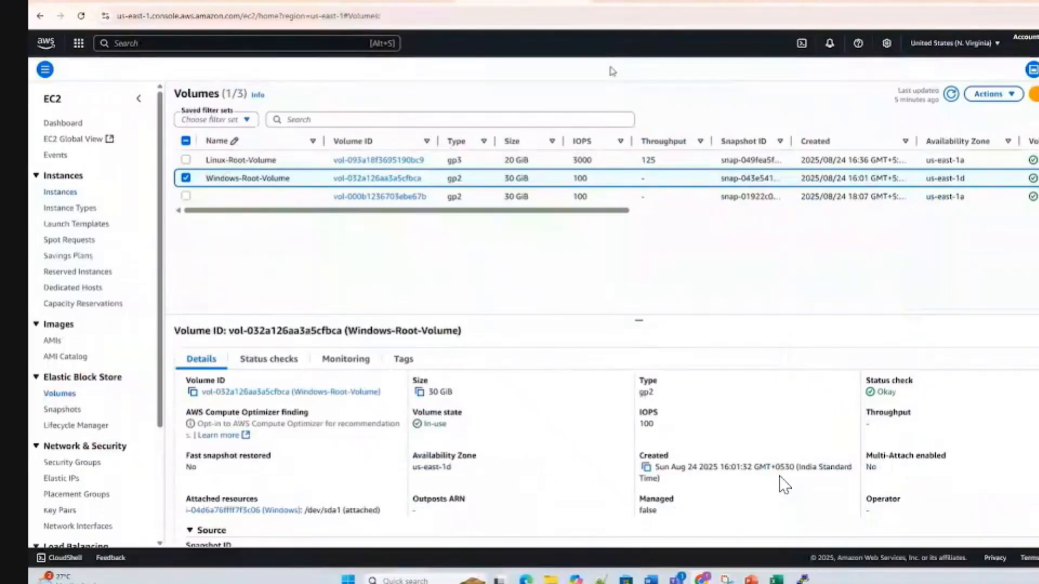
key(alt+Tab)
right_click(113, 424)
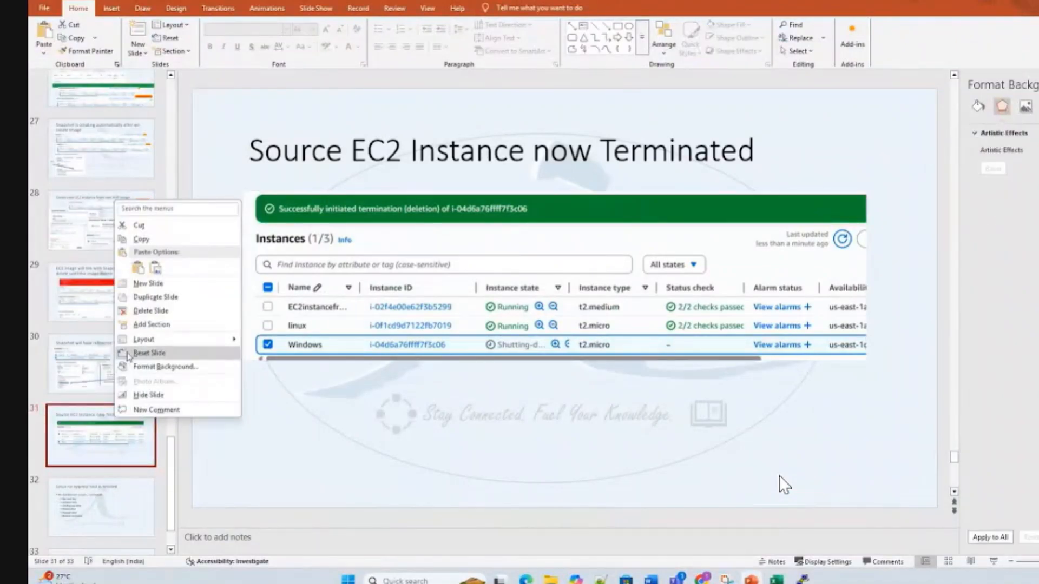
click(145, 285)
click(291, 244)
text(Ami)
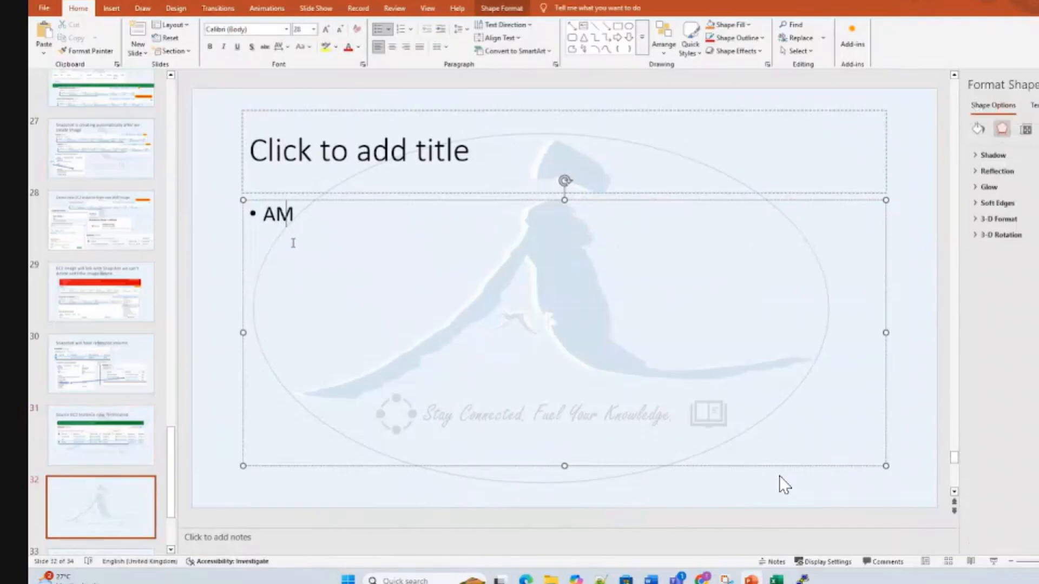
key(BackSpace)
text(MI)
key(Return)
key(ctrl+a)
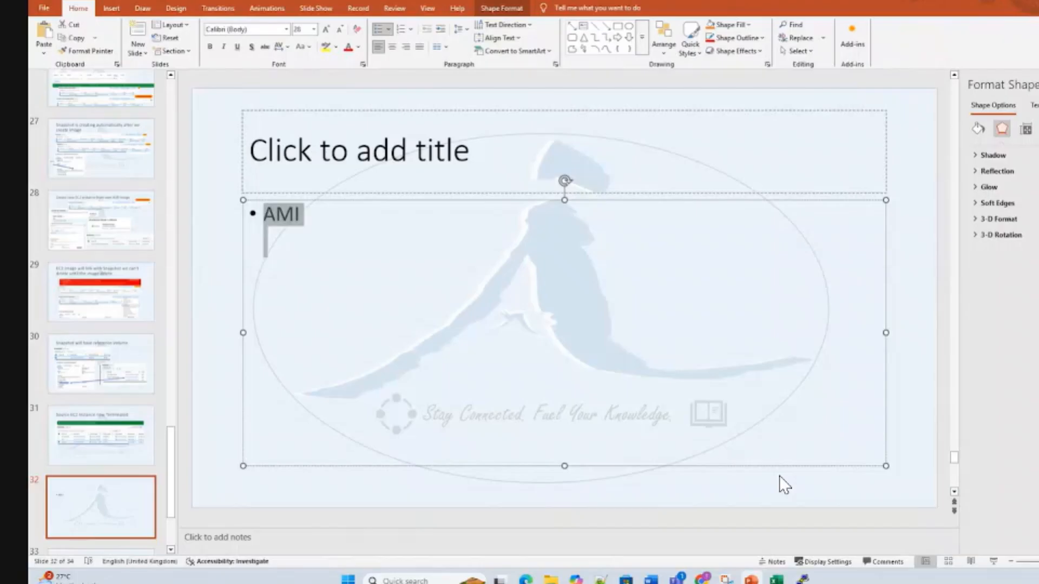
key(BackSpace)
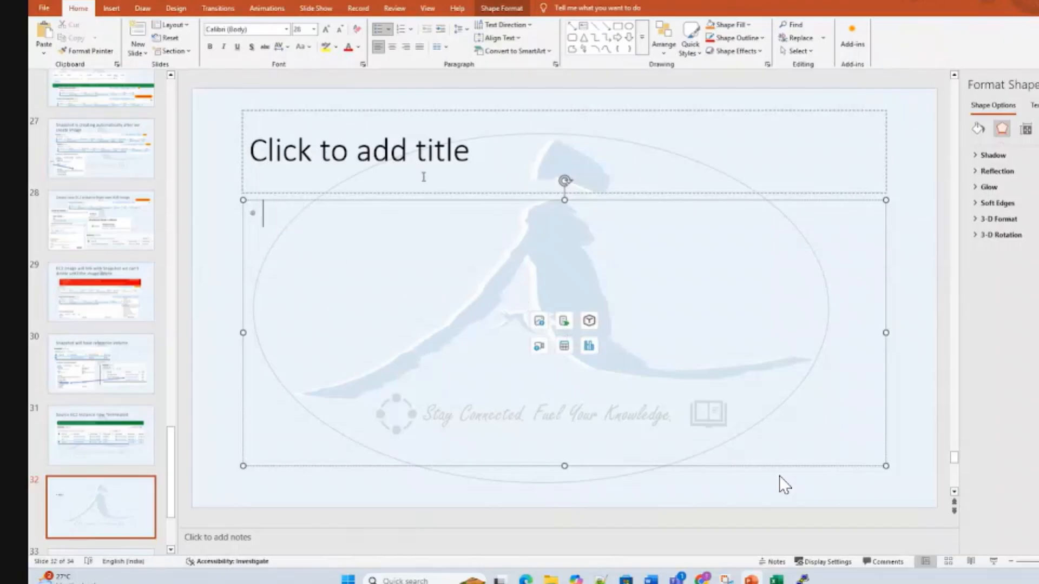
Step: Open the SmartArt graphic chooser for the new slide and browse the List layouts
click(118, 13)
click(112, 8)
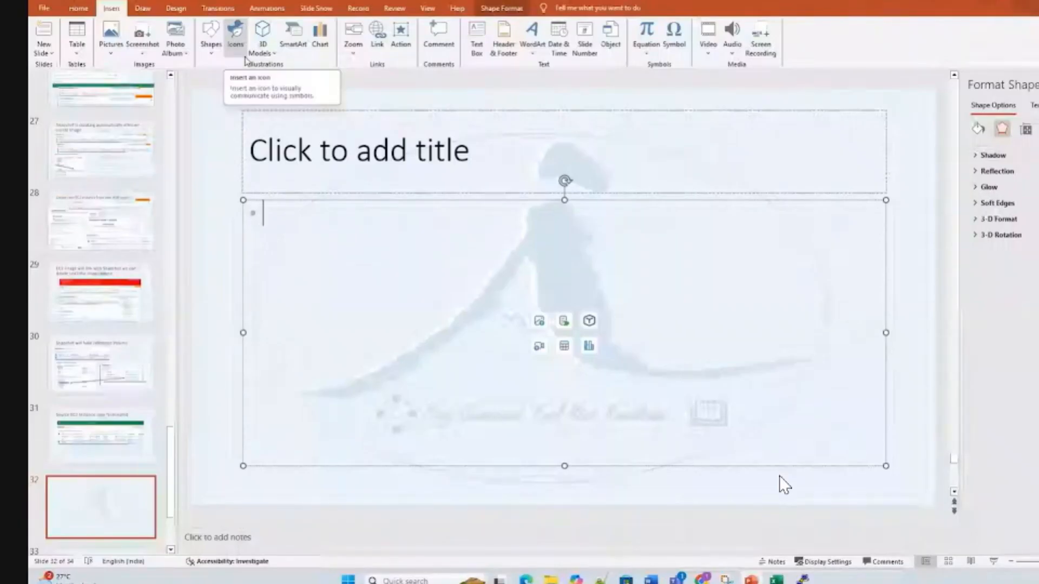
click(294, 50)
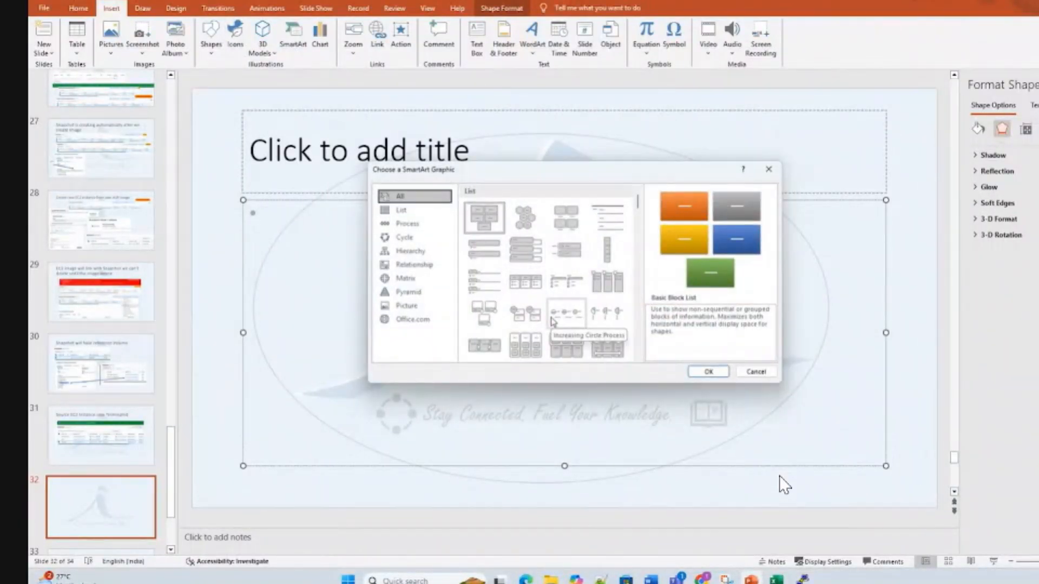
scroll(553, 321, down, 5)
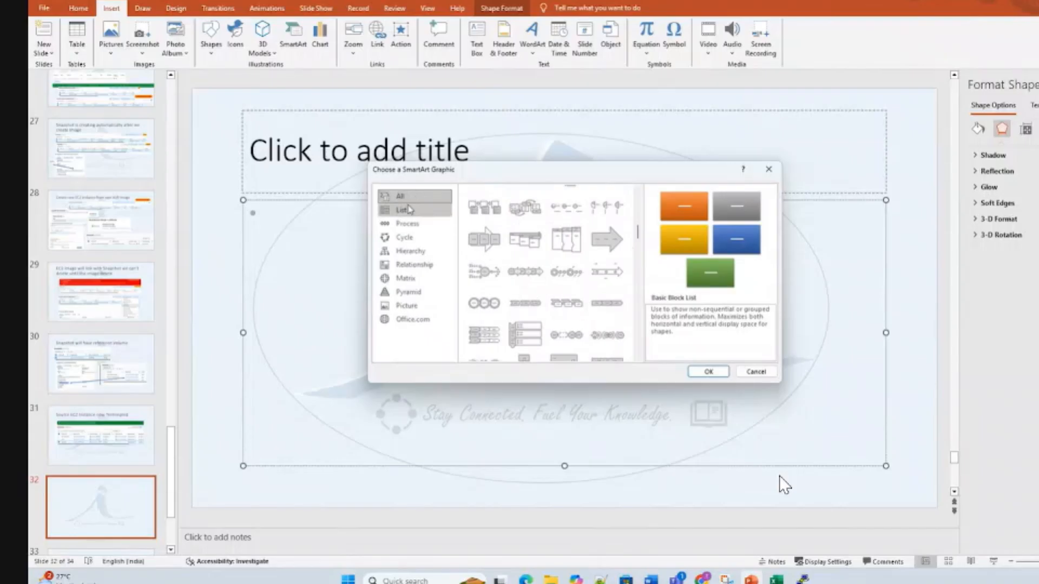
click(409, 210)
scroll(564, 287, down, 3)
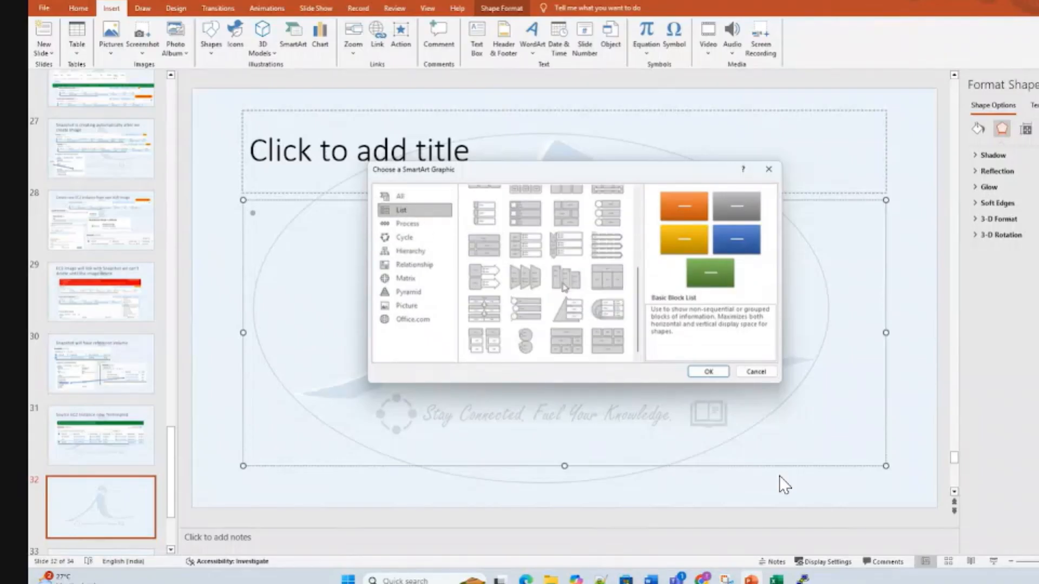
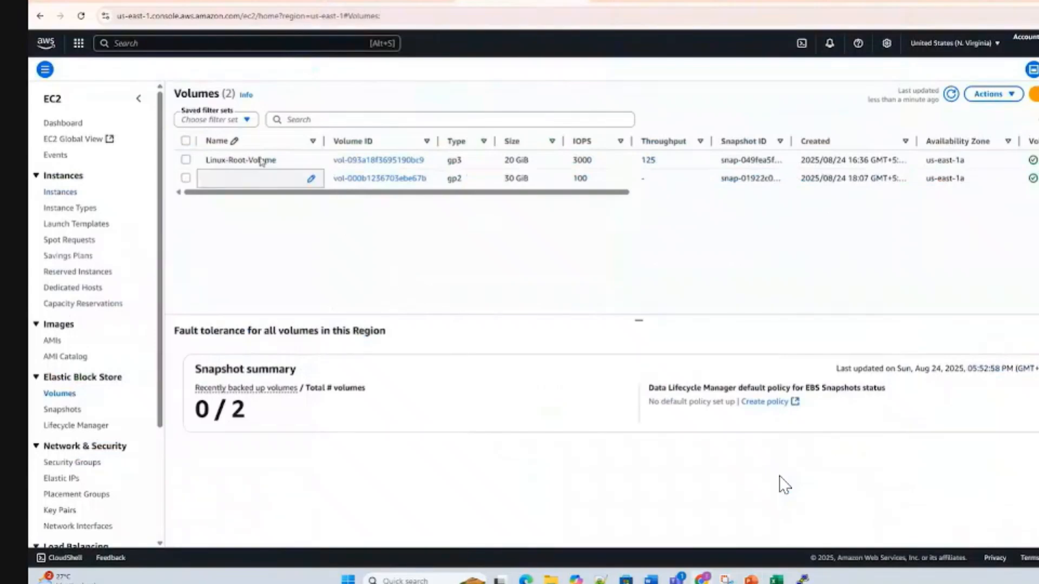
Step: Capture a screenshot of the Volumes list in the AWS console and return to PowerPoint
key(super+shift+s)
drag(163, 78, 831, 216)
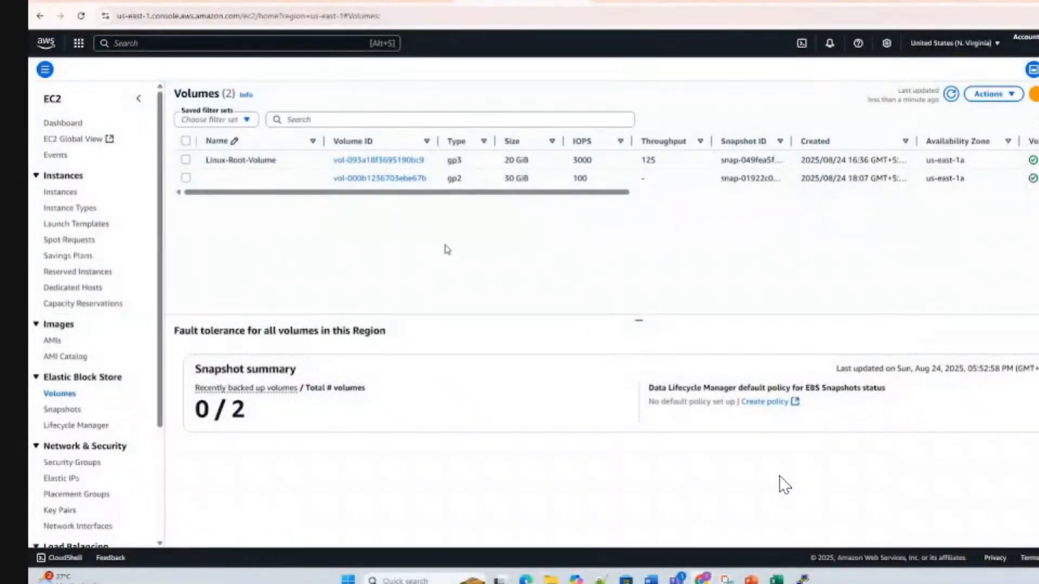
key(alt+Tab)
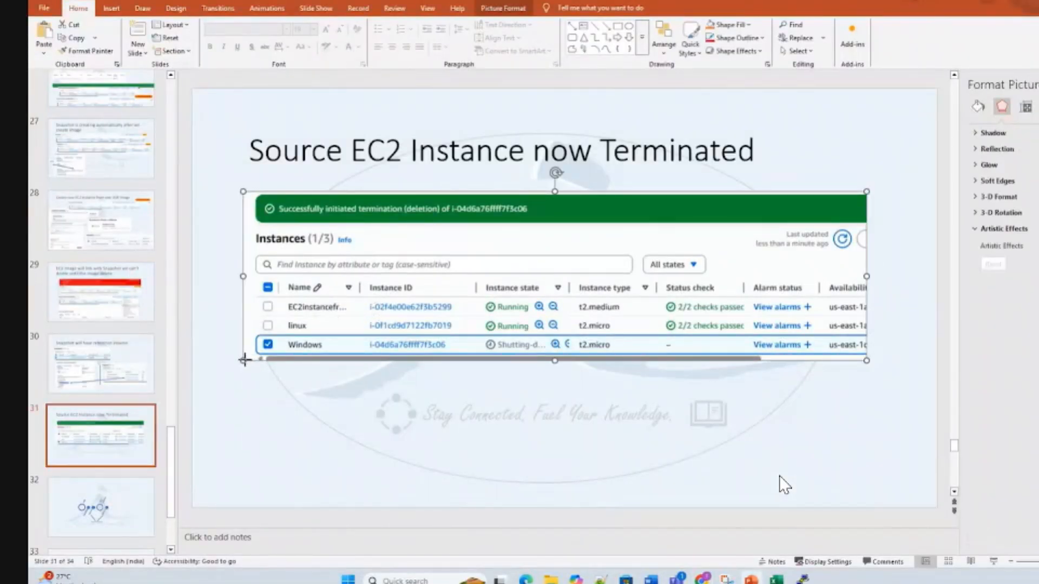
Step: Shrink the termination screenshot and set it just under the title, then paste the Volumes screenshot directly below it
drag(244, 361, 363, 291)
drag(427, 248, 309, 231)
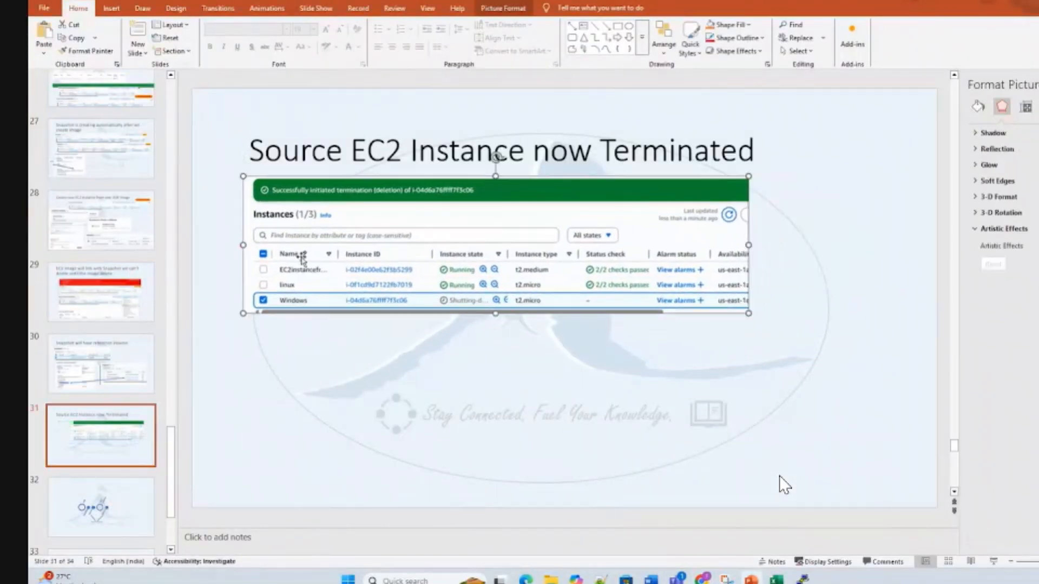
key(ctrl+v)
drag(225, 230, 354, 244)
drag(413, 293, 372, 376)
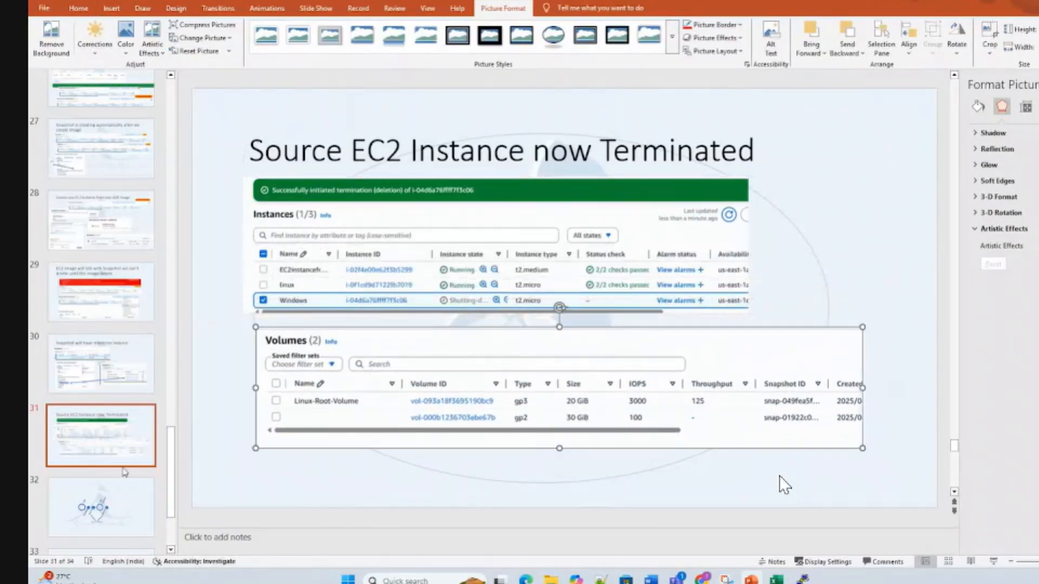
Step: Add a blank slide after "Source EC2 Instance now Terminated" and move the AMI-Snapshot-Volume diagram slide before "Snapshot will have reference Volume"
right_click(76, 457)
click(132, 319)
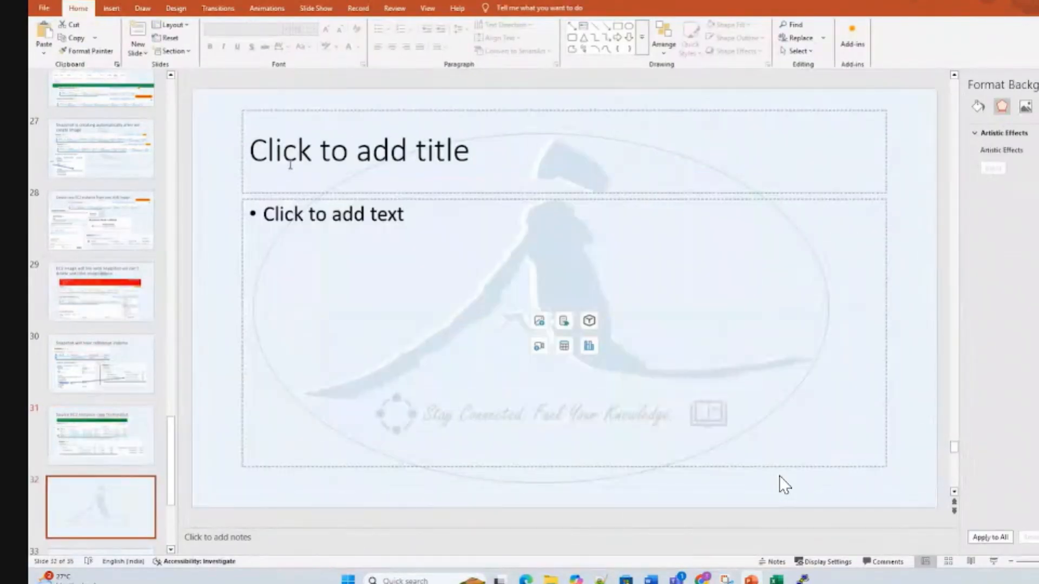
click(290, 161)
scroll(109, 374, down, 1)
drag(106, 510, 108, 296)
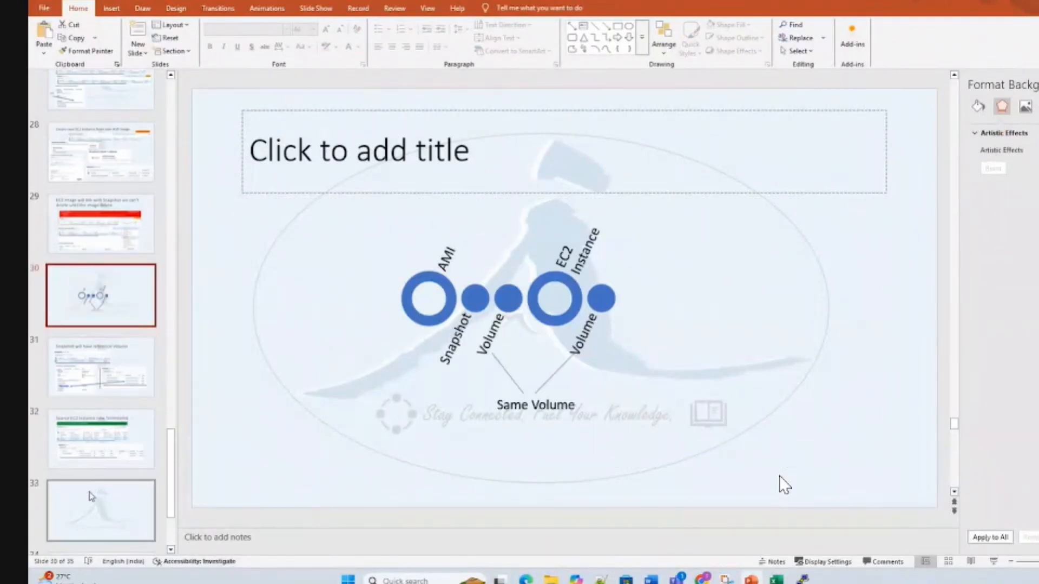
click(88, 514)
Step: Copy the title "Snapshot will have reference Volume" from slide 31 into the title of blank slide 33
click(100, 363)
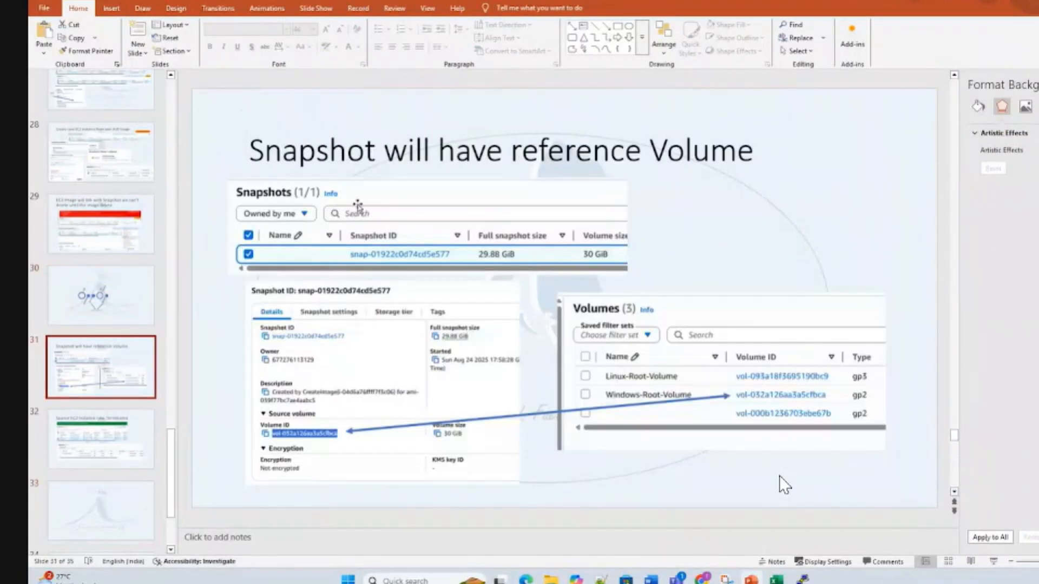
click(414, 152)
key(Right)
key(Right)
key(Right)
key(Right)
key(Right)
key(Right)
key(Right)
key(Right)
key(Right)
key(Right)
key(Right)
key(Right)
key(Right)
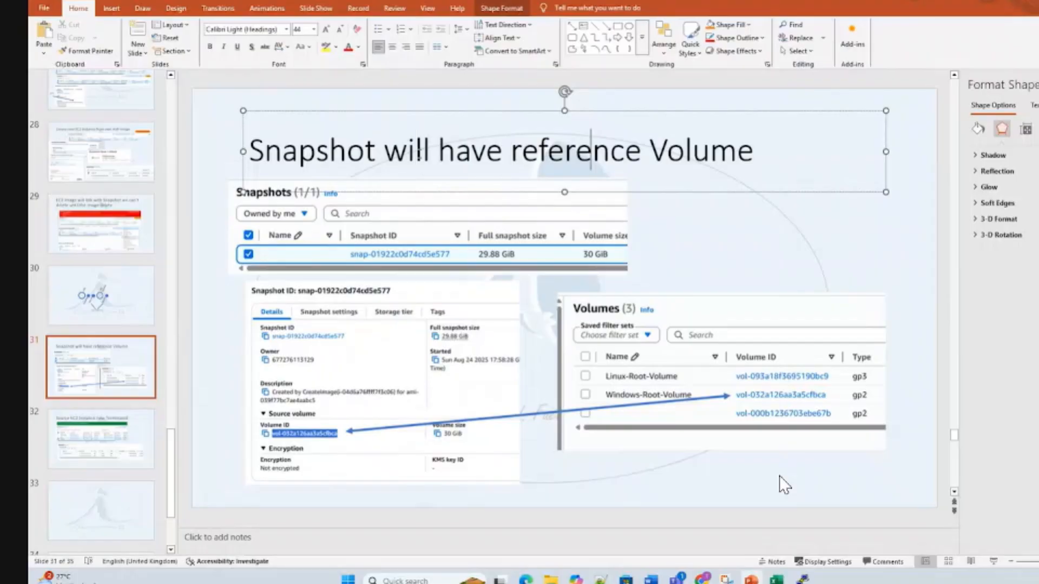
key(ctrl+a)
key(ctrl+c)
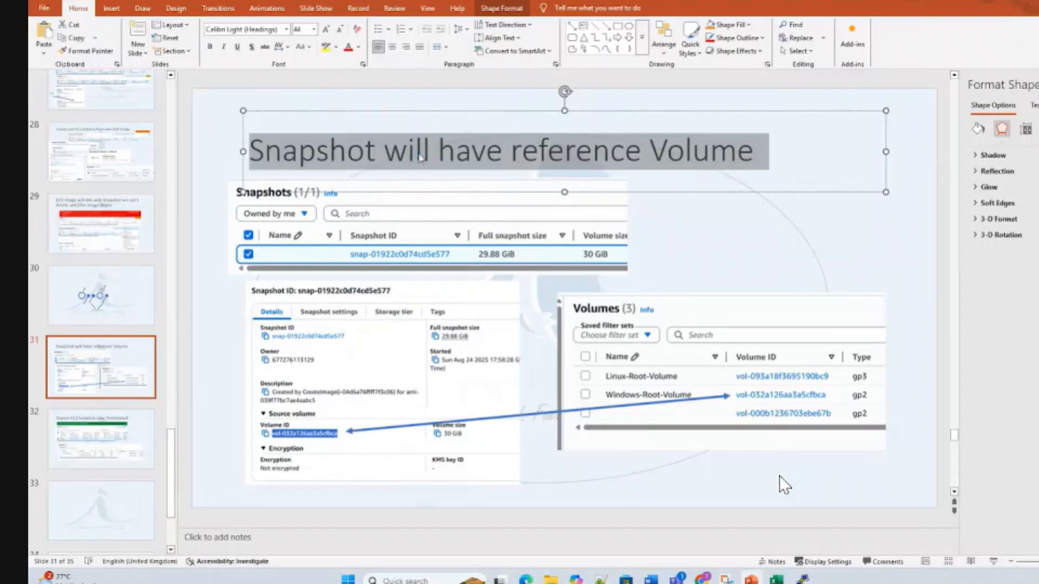
click(121, 422)
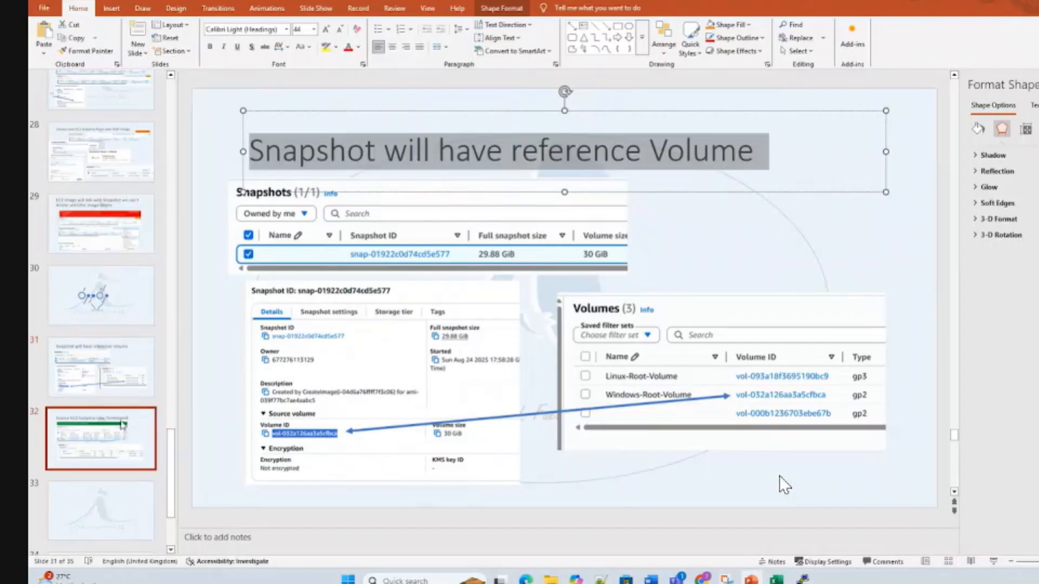
click(115, 508)
click(270, 173)
key(ctrl+v)
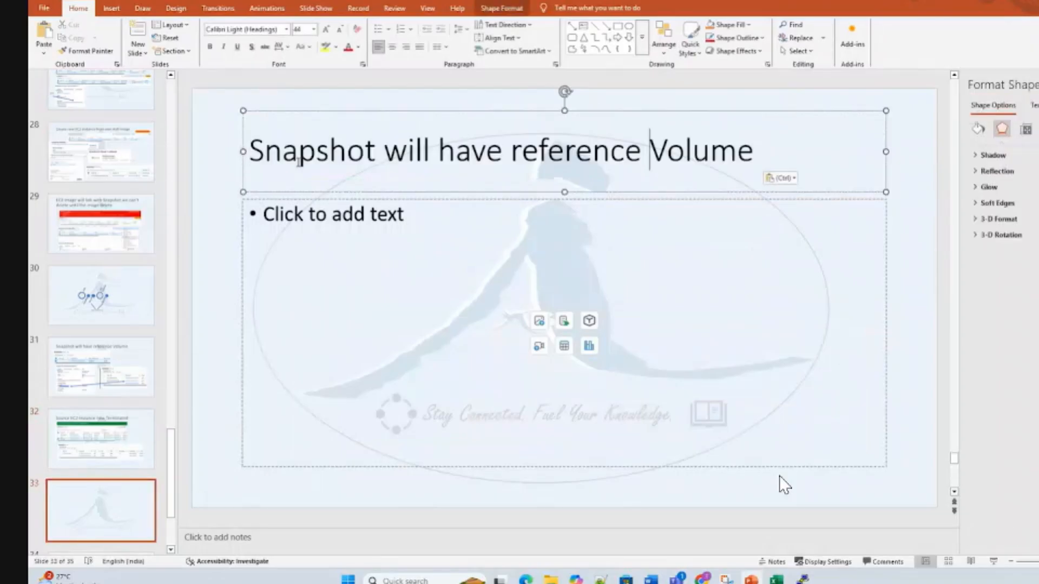
Step: Change the pasted title on slide 33 to "Snapshot still source Volume"
key(ctrl+Left)
key(ctrl+shift+Left)
key(ctrl+shift+Left)
key(ctrl+shift+Left)
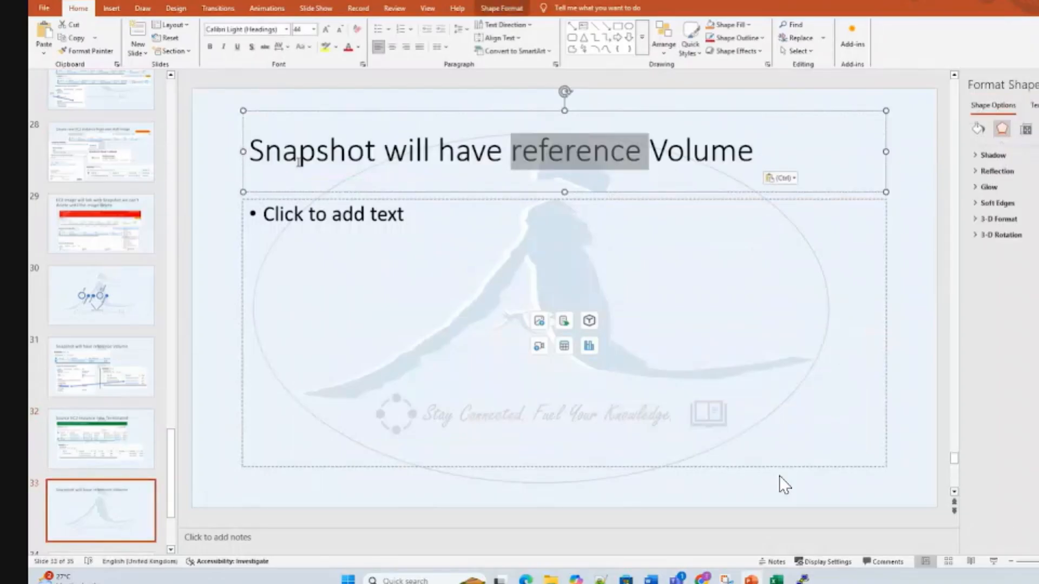
text(still s)
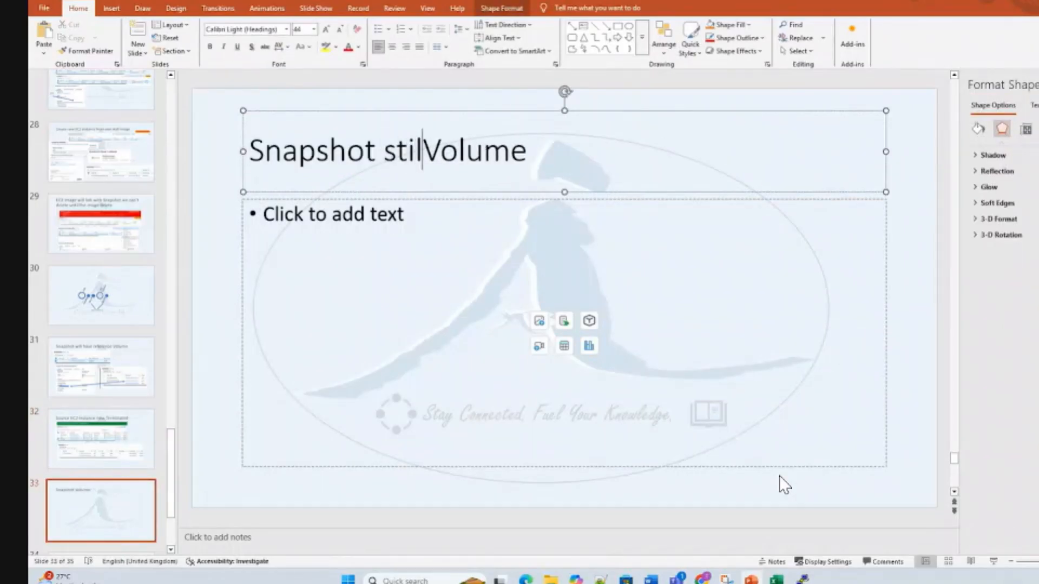
text(ource)
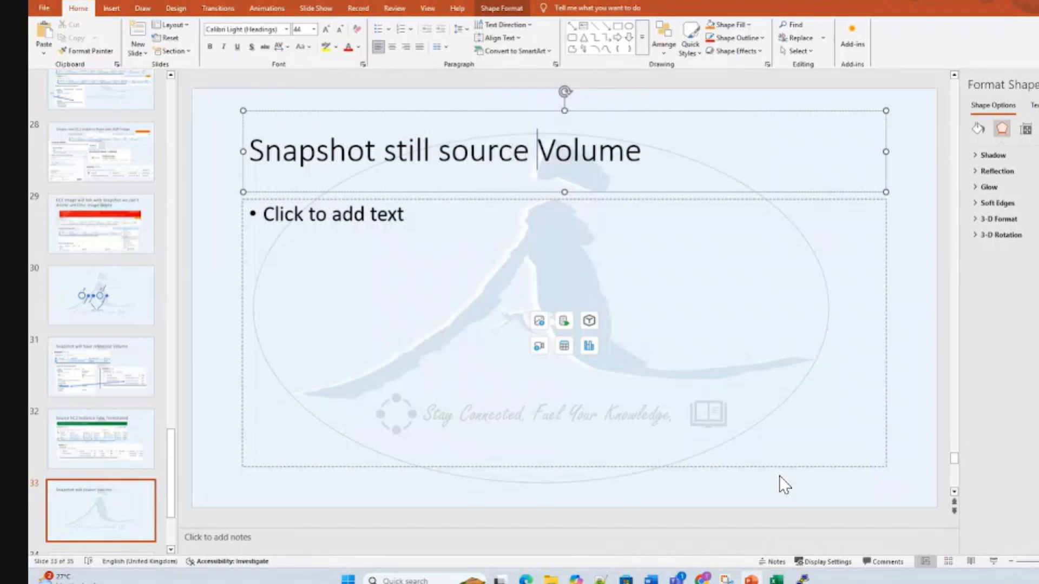
Step: Switch to the AWS console, refresh the Snapshots list and examine the source volume in the snapshot's details
key(alt+Tab)
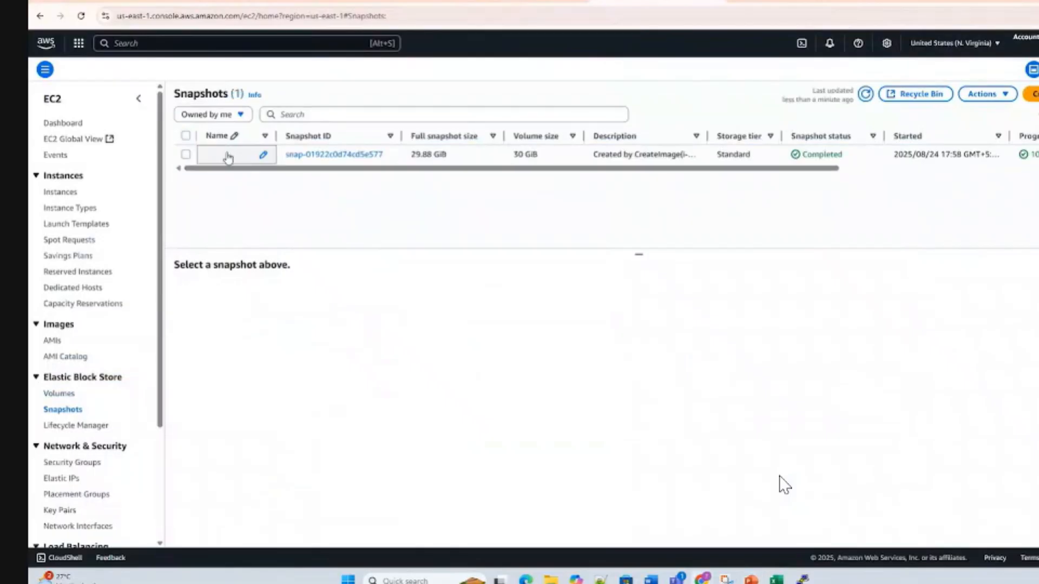
click(185, 154)
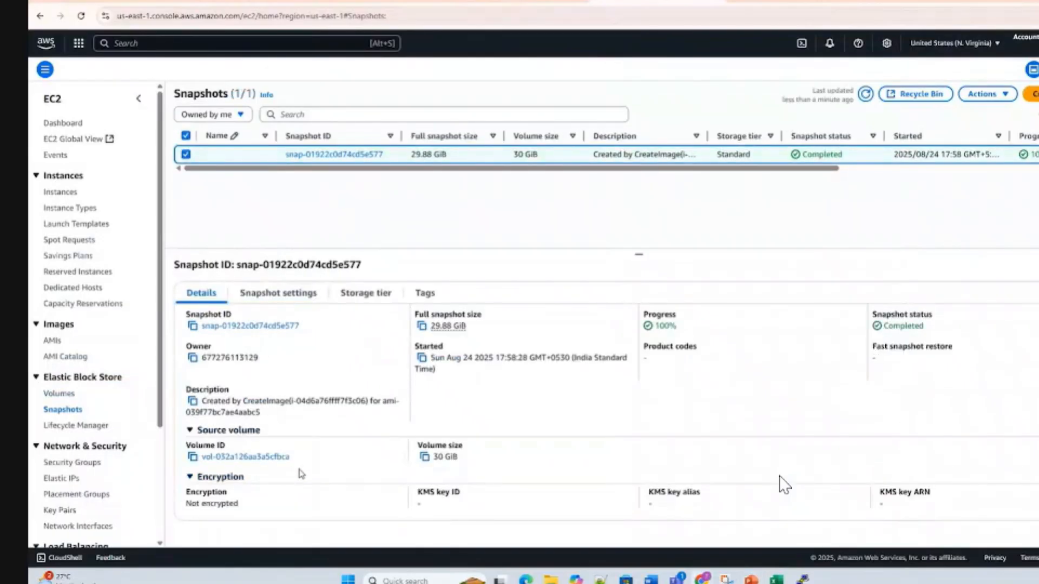
click(866, 95)
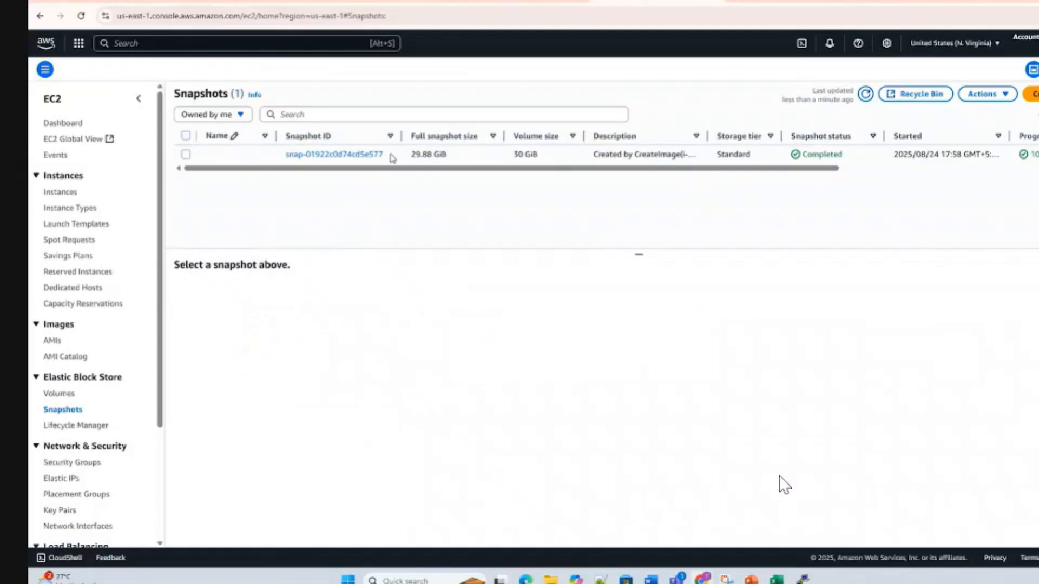
click(185, 154)
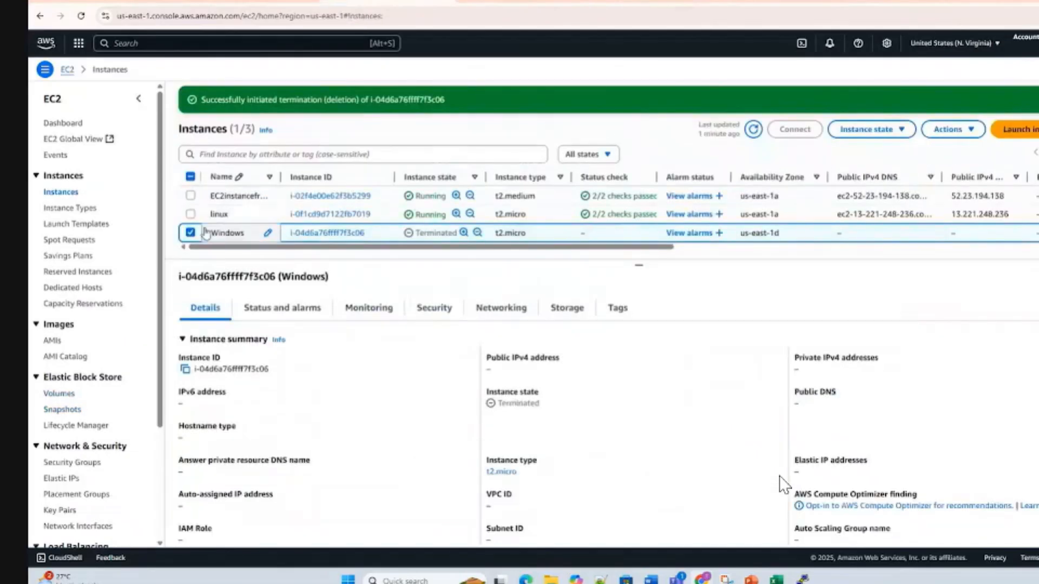
Step: In the Instances list, select only EC2instancefromownAMIImage instead of Windows and copy its public IPv4 address
click(190, 233)
click(190, 196)
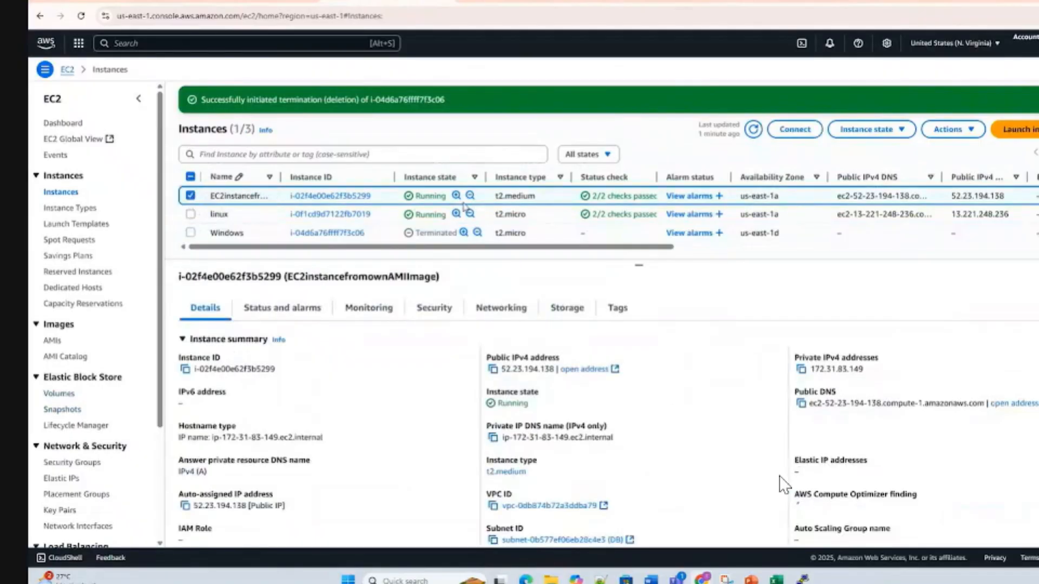
click(493, 370)
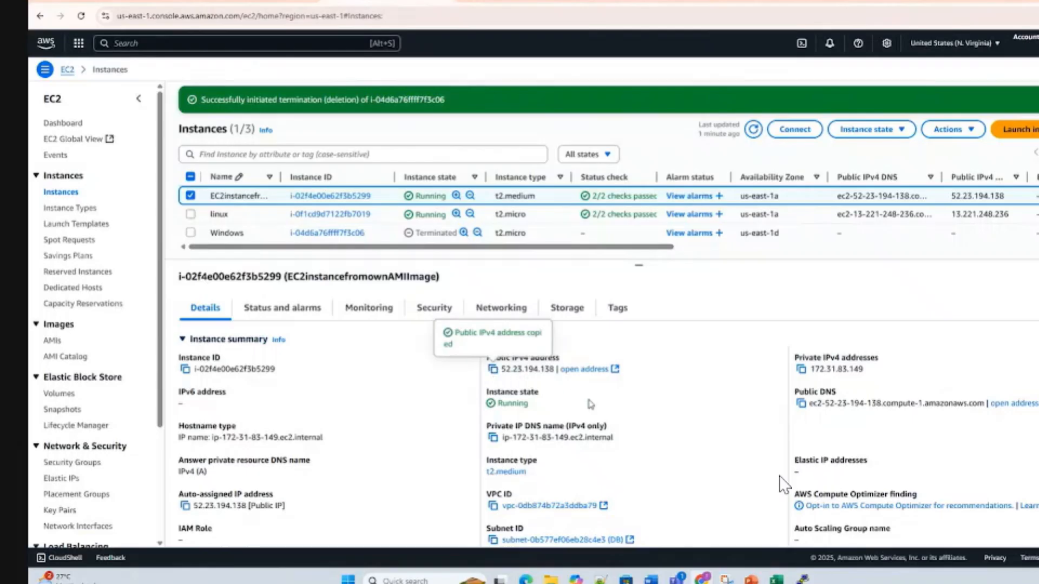
Step: In PowerPoint, paste the copied IPv4 address into the body of slide 33 and enlarge its text to 66 pt
mouse_move(753, 579)
click(752, 519)
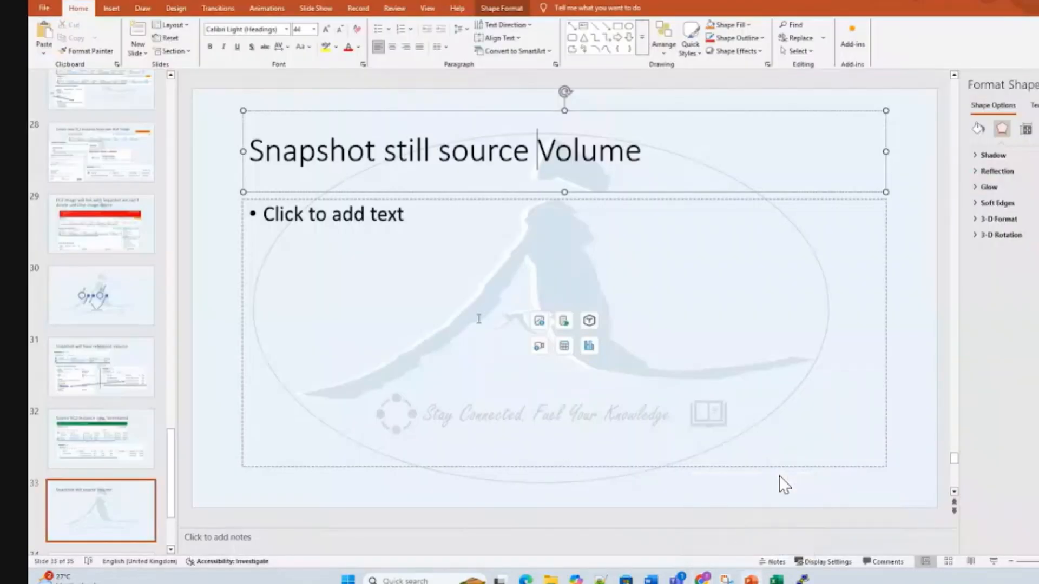
click(397, 252)
key(ctrl+v)
key(ctrl+a)
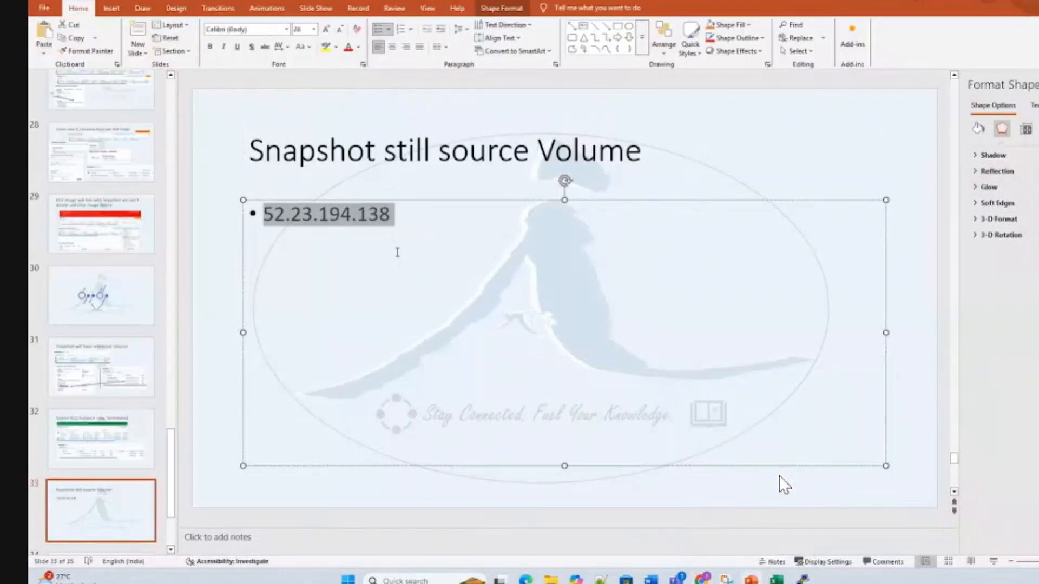
key(ctrl+shift+period)
key(ctrl+shift+period)
key(ctrl+shift+period)
key(ctrl+shift+period)
key(ctrl+shift+period)
key(ctrl+shift+period)
key(ctrl+shift+period)
key(ctrl+shift+period)
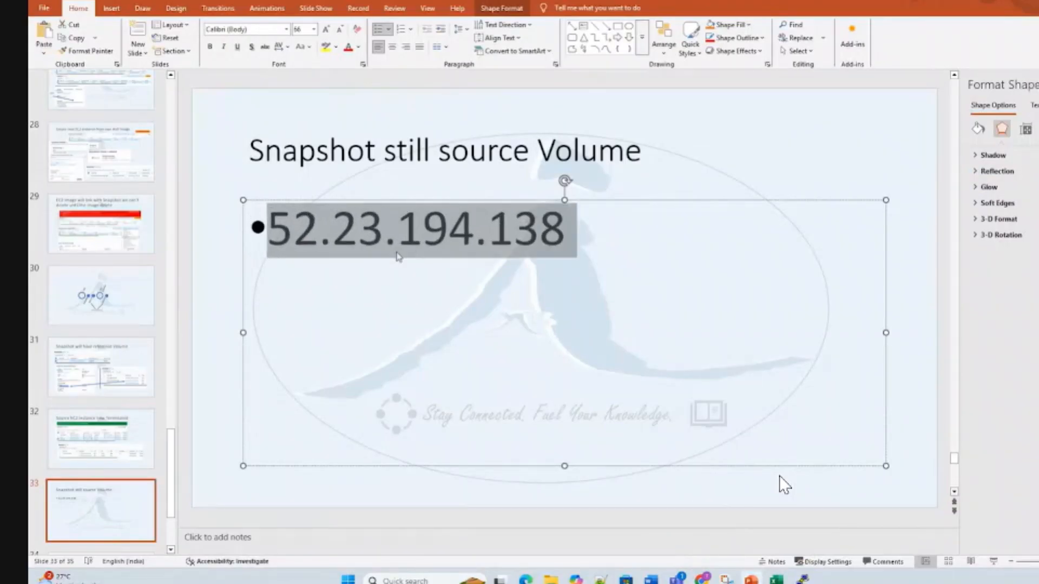
Step: Return to the AWS console and widen the Name column of the Instances list
key(alt+Tab)
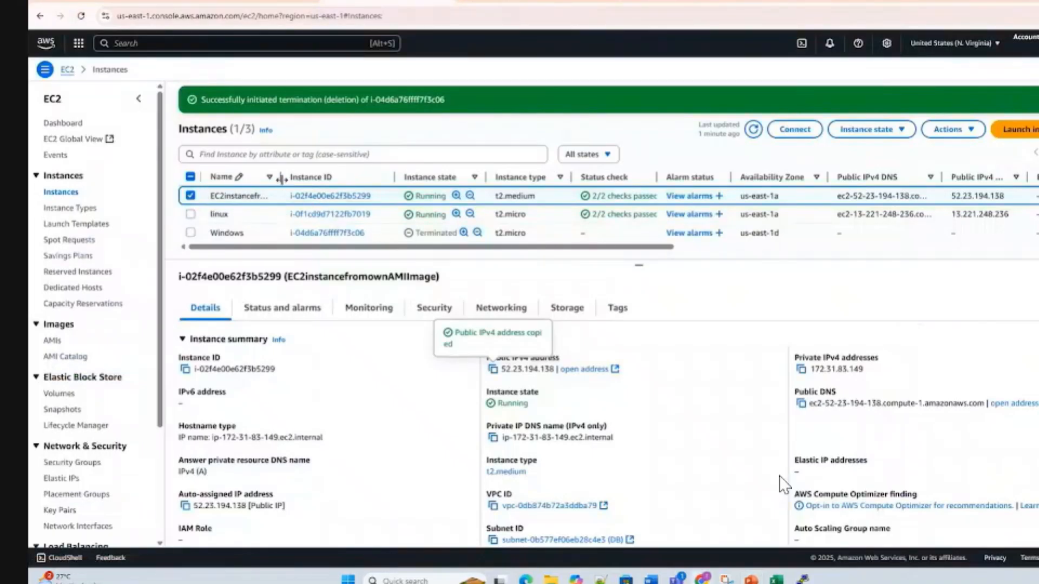
drag(283, 178, 311, 176)
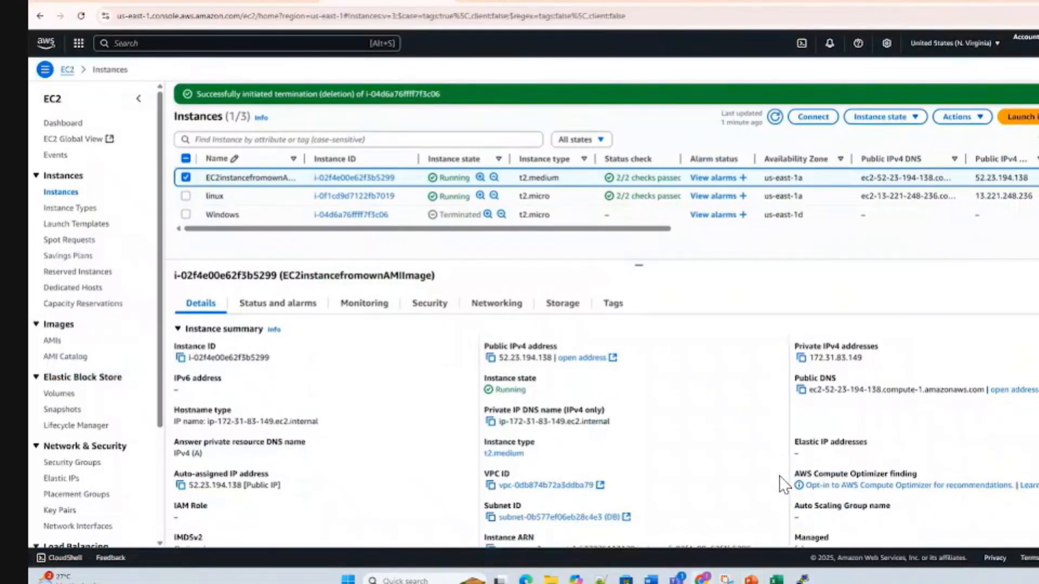
Step: Examine the About Catering page served at 52.23.194.138 and close its incognito window
drag(30, 165, 400, 190)
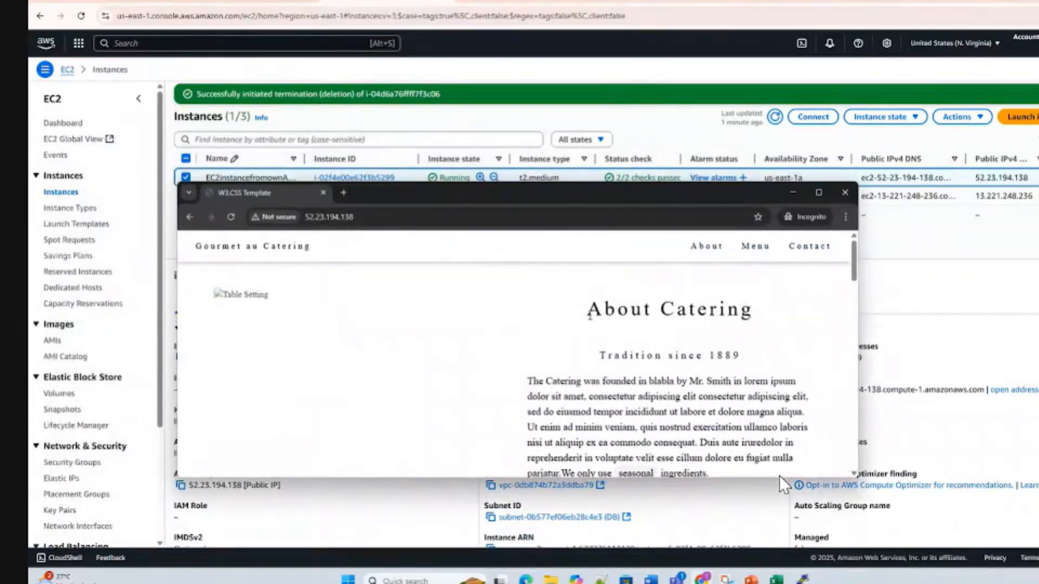
drag(590, 316, 800, 323)
key(alt+Tab)
click(725, 280)
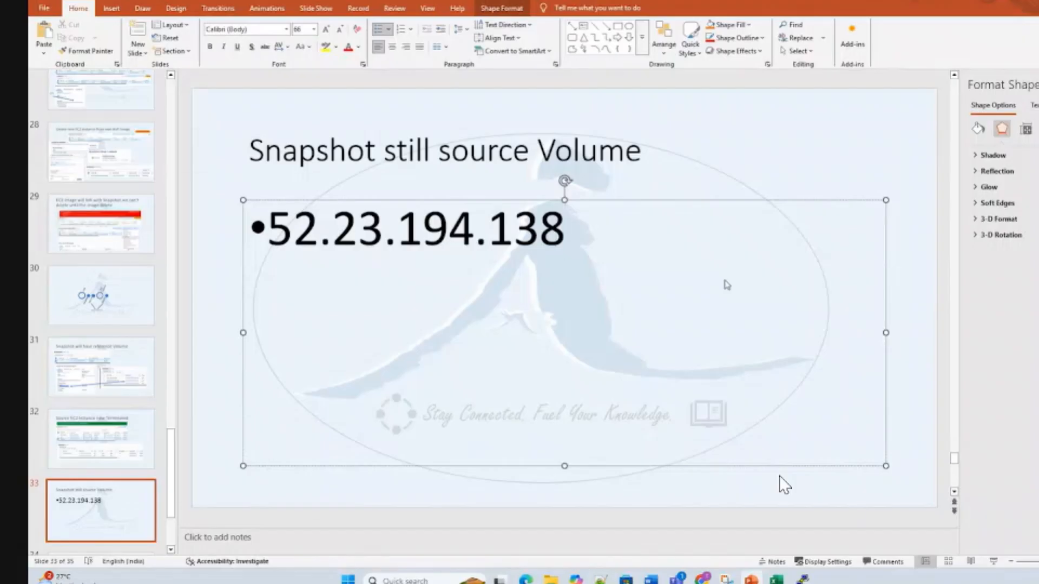
key(alt+Tab)
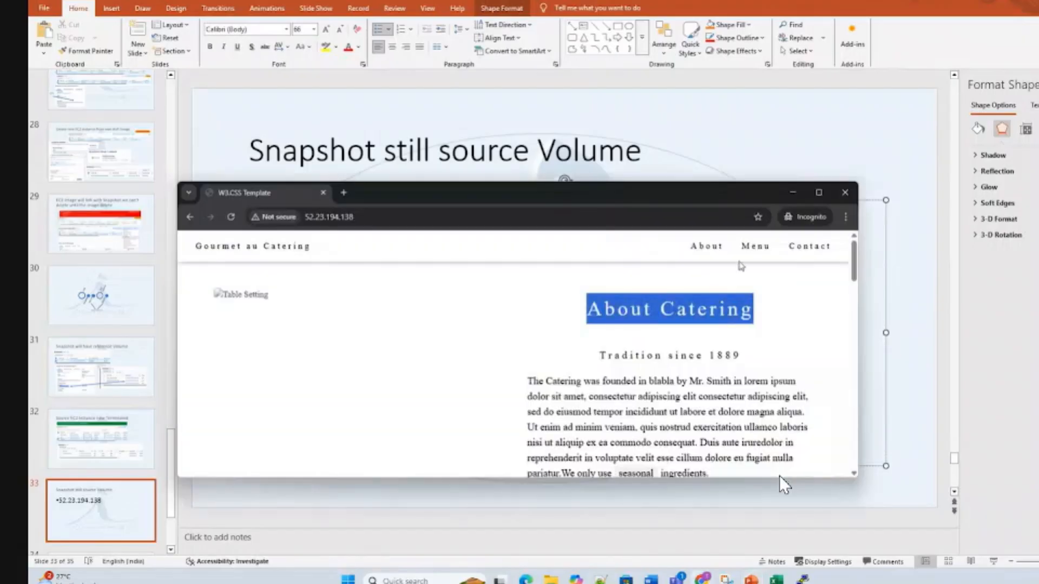
click(323, 194)
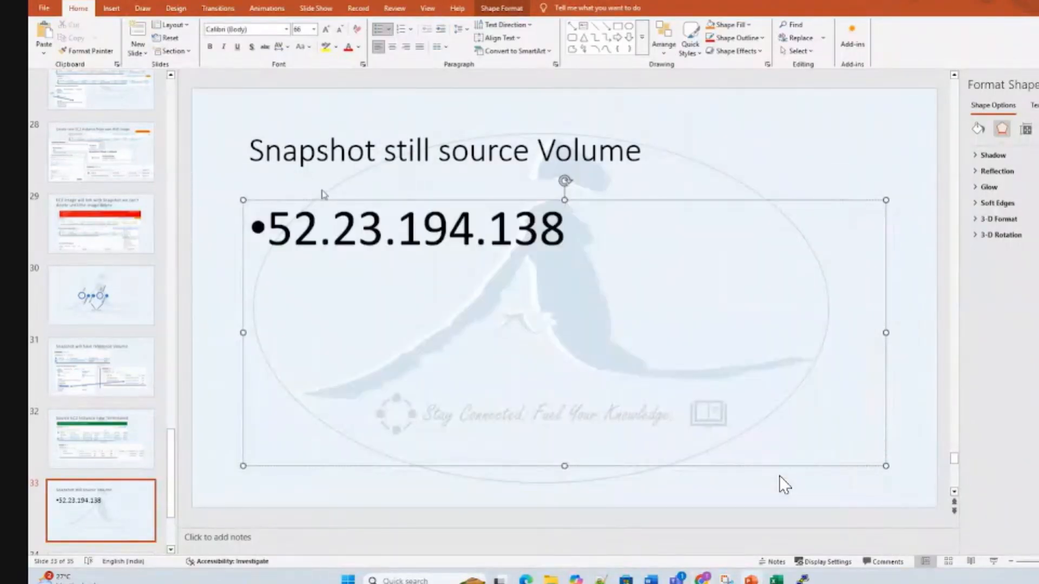
key(alt+Tab)
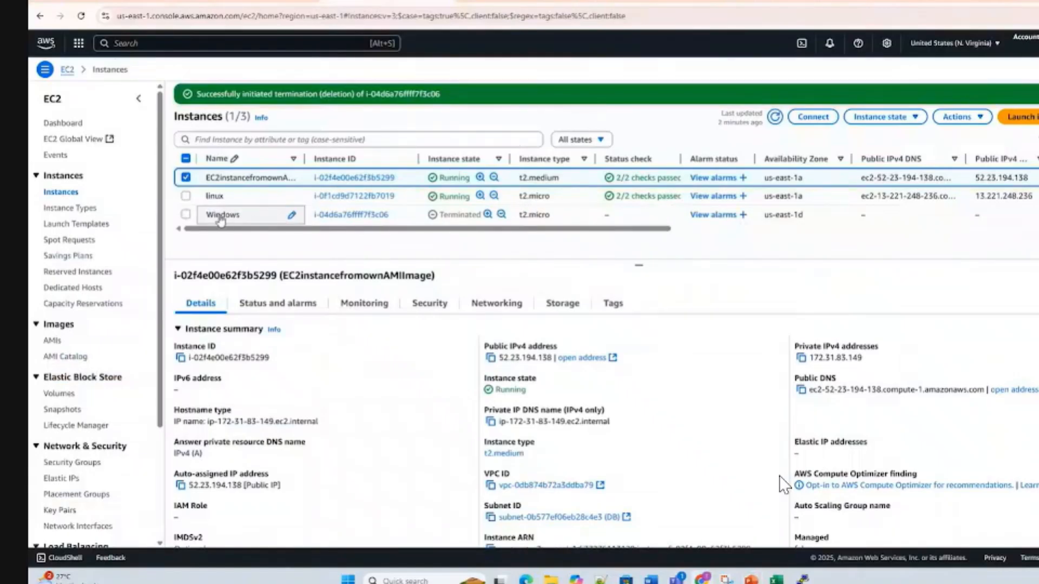
click(290, 215)
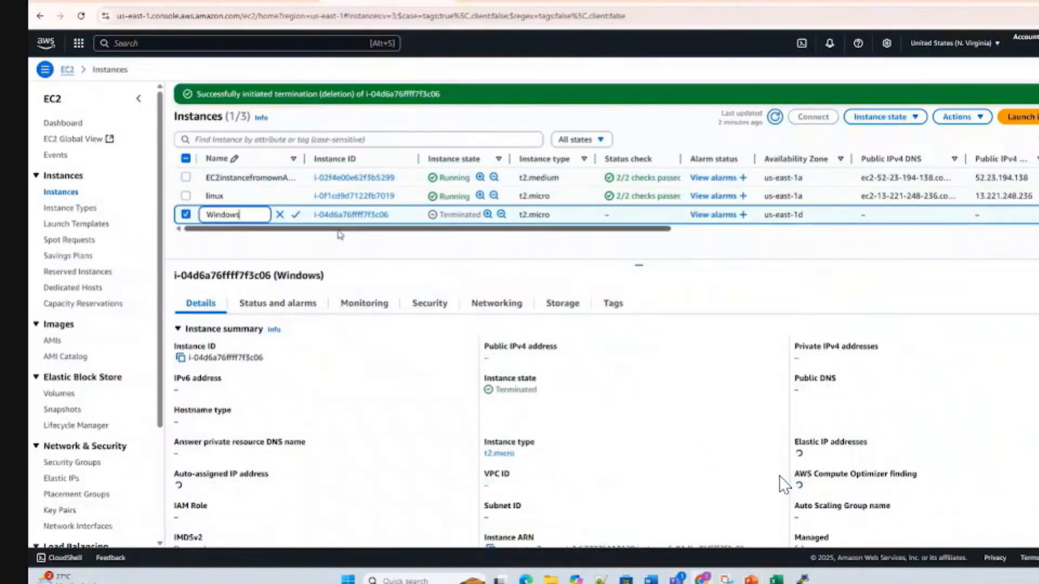
click(185, 178)
click(185, 215)
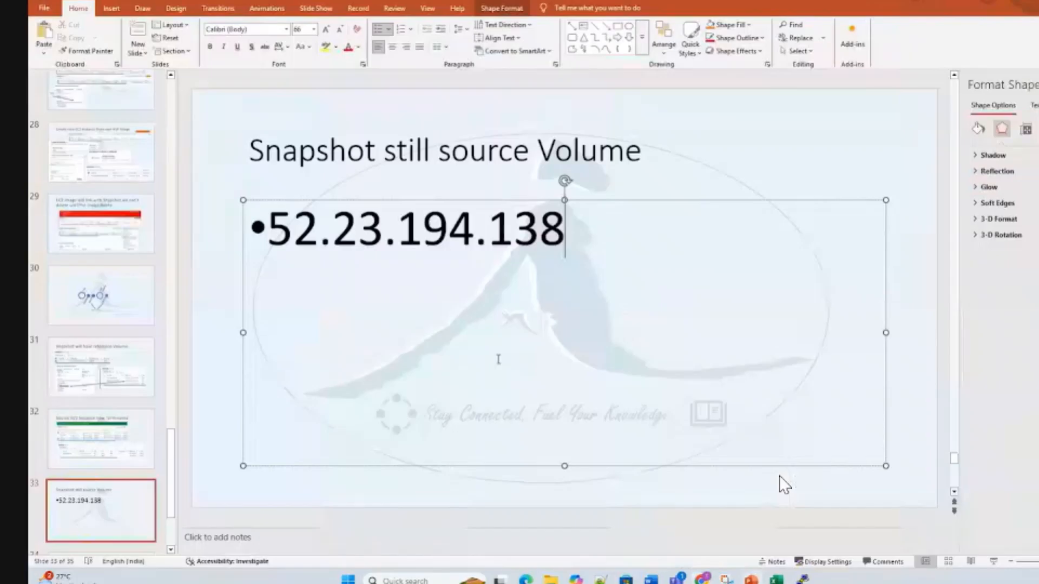
Step: In PowerPoint, clear the IP address from the body of slide 33 and reduce its text size by four steps
key(ctrl+a)
key(BackSpace)
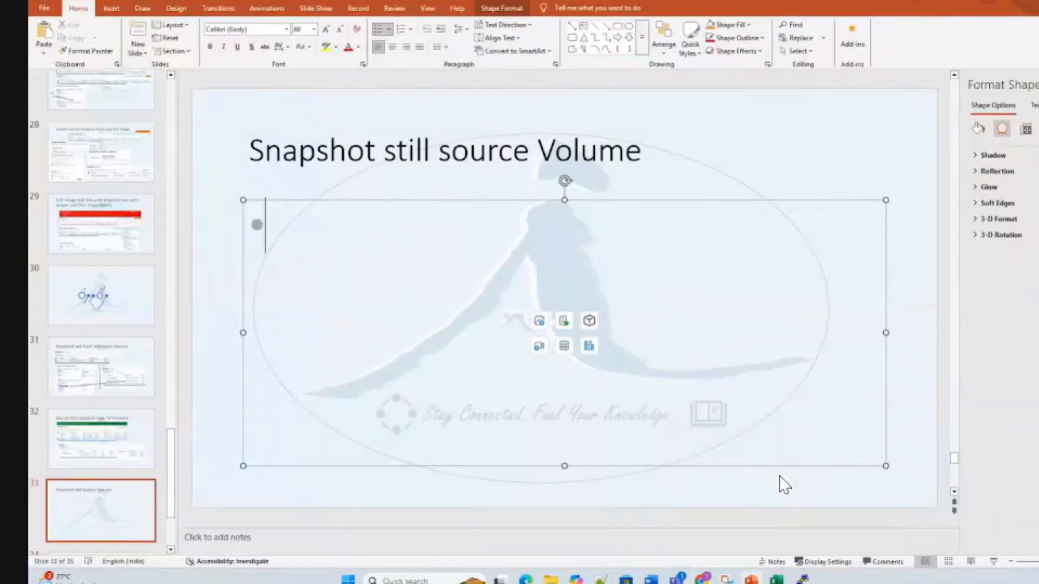
key(ctrl+shift+comma)
key(ctrl+shift+comma)
key(ctrl+shift+comma)
key(ctrl+shift+comma)
Step: Switch to the AWS console, open the AMIs list in a new tab and start launching an instance from Windows-IIS-Image
key(alt+Tab)
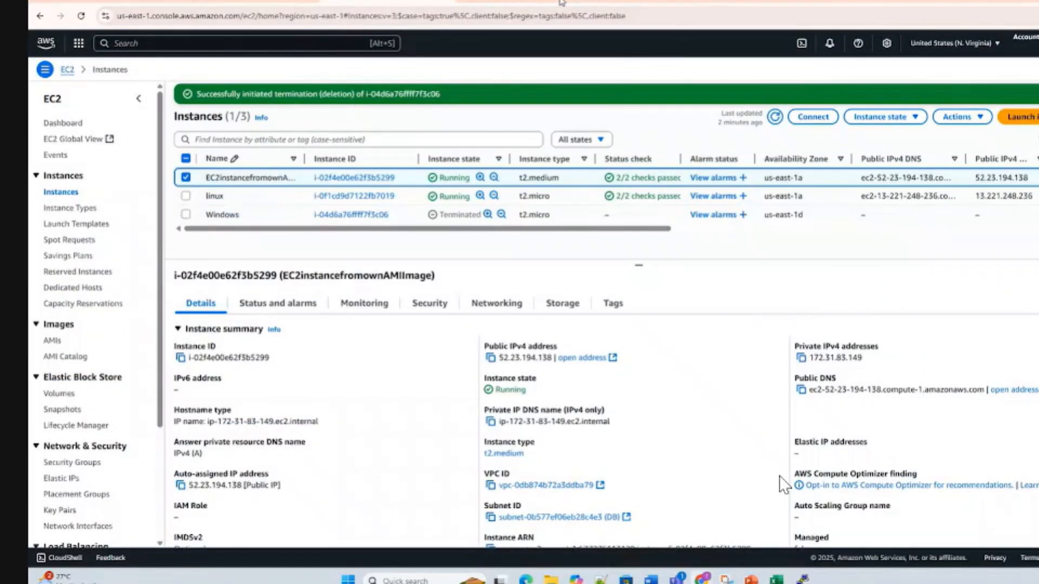
click(512, 1)
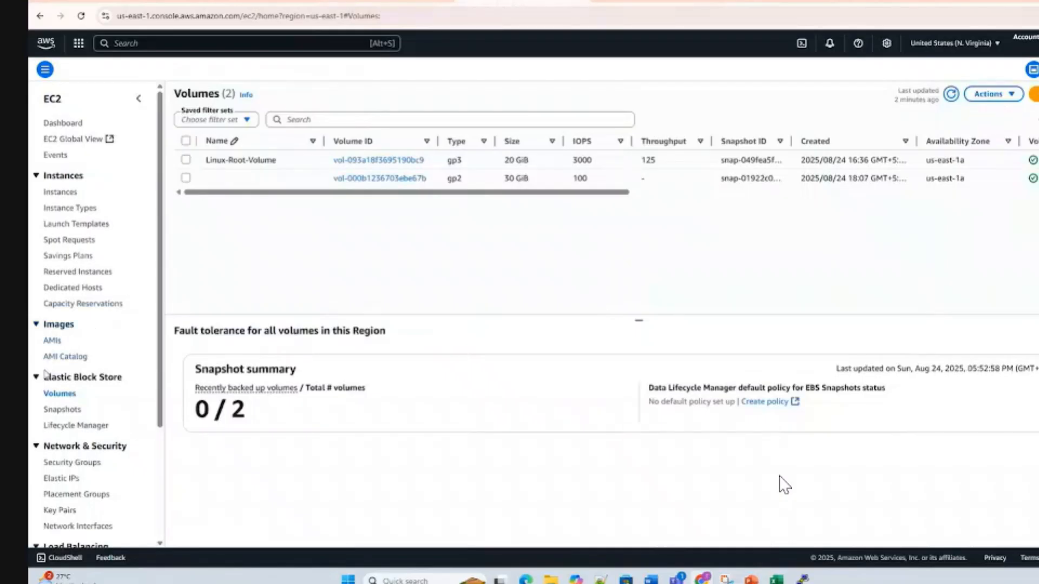
right_click(52, 348)
click(86, 359)
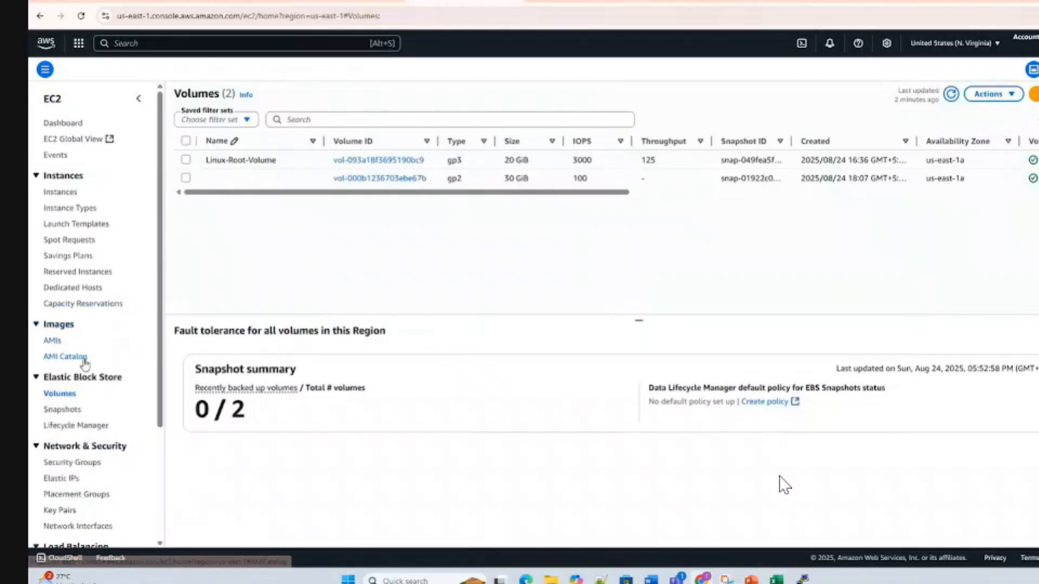
click(464, 1)
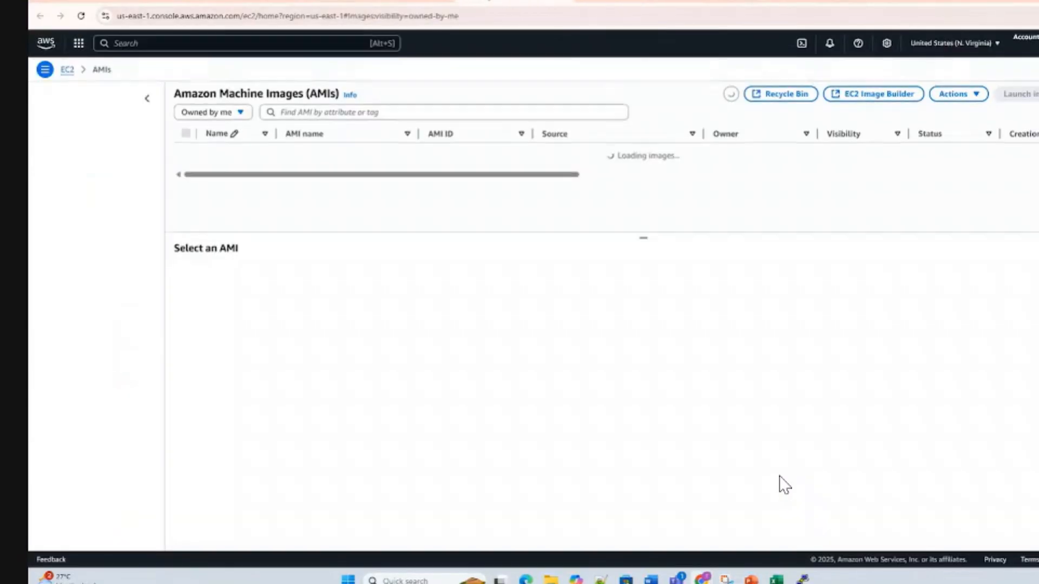
click(186, 152)
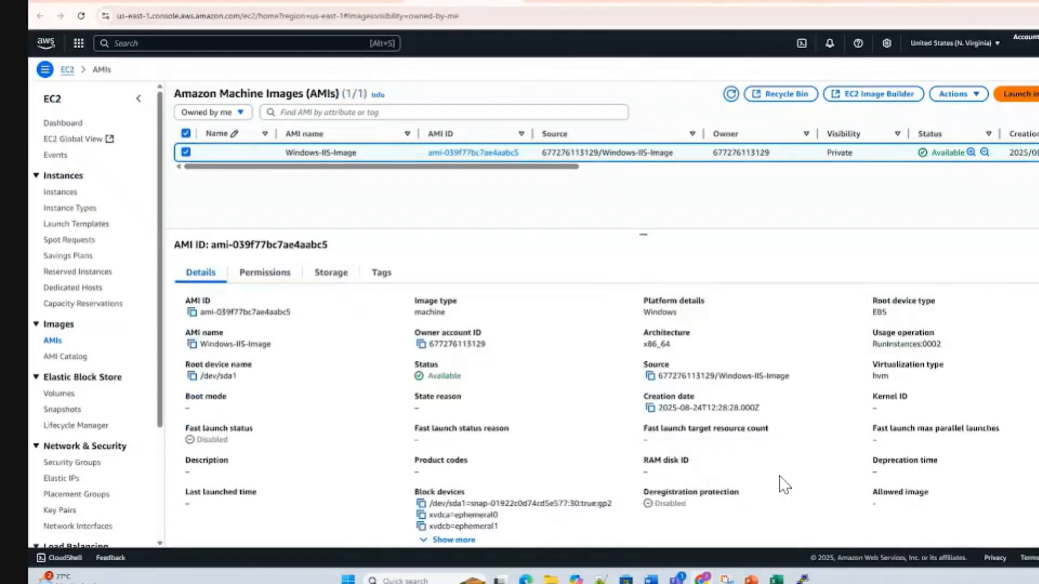
click(1022, 94)
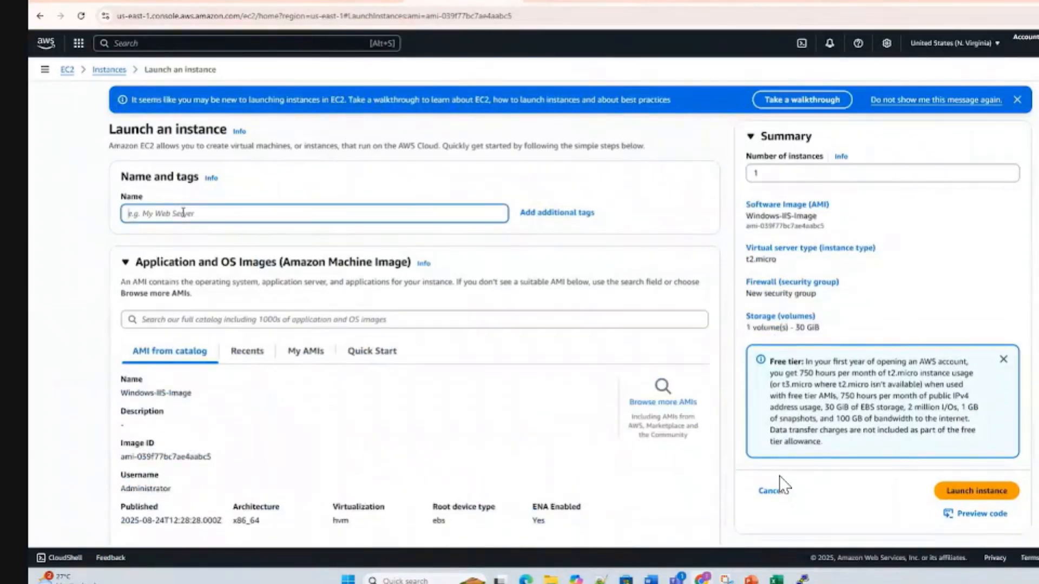
Step: Name the new instance EC2-Instance-From-OWN-Image and choose Key-Pair as its login key pair
text(EC2-Instance-From-Image)
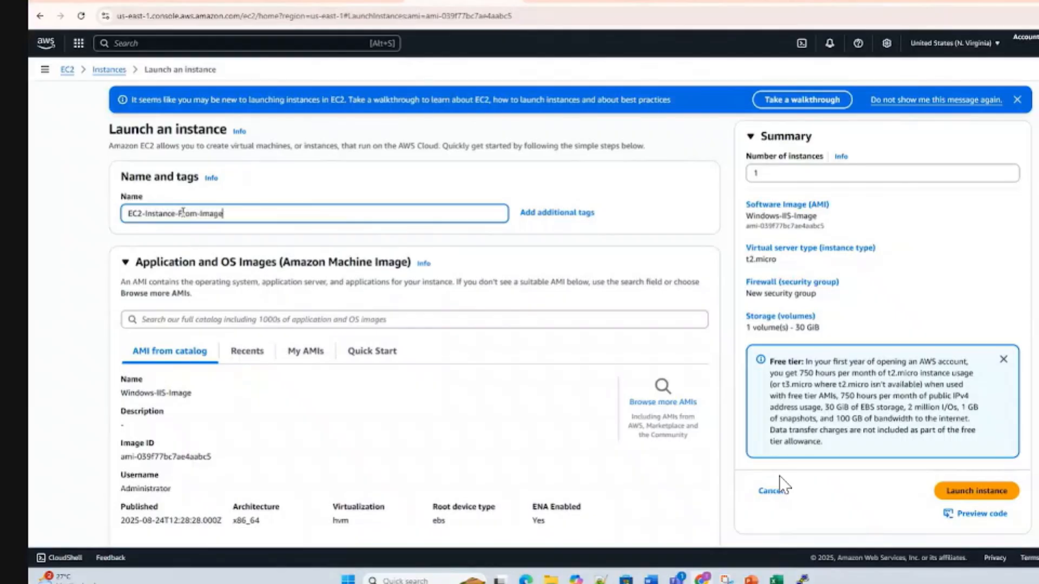
text(OWN-)
scroll(626, 325, down, 10)
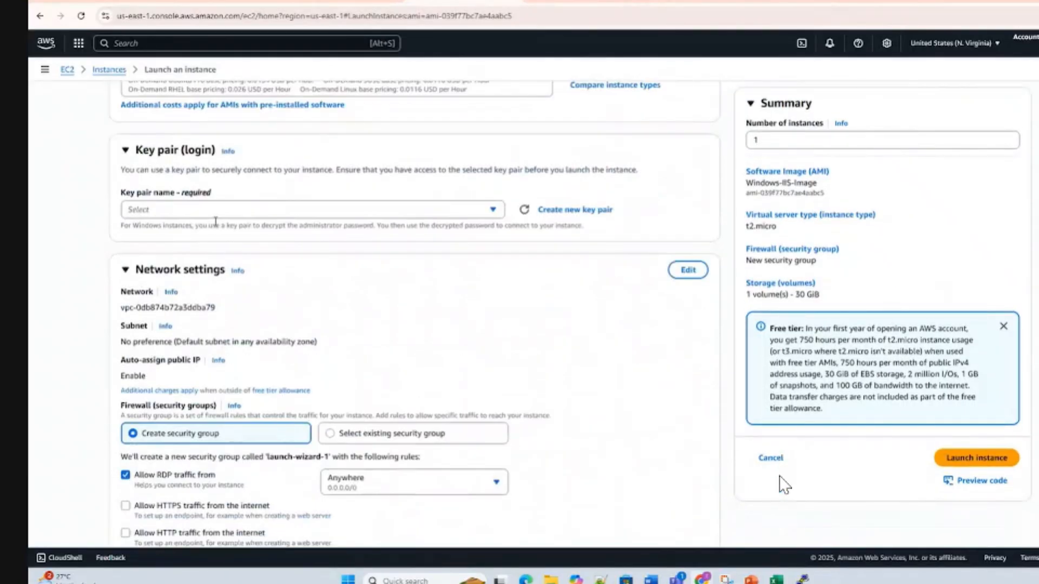
click(167, 210)
click(164, 265)
Step: Edit the network settings to use the Web subnet in us-east-1d with auto-assigned public IP enabled
click(687, 269)
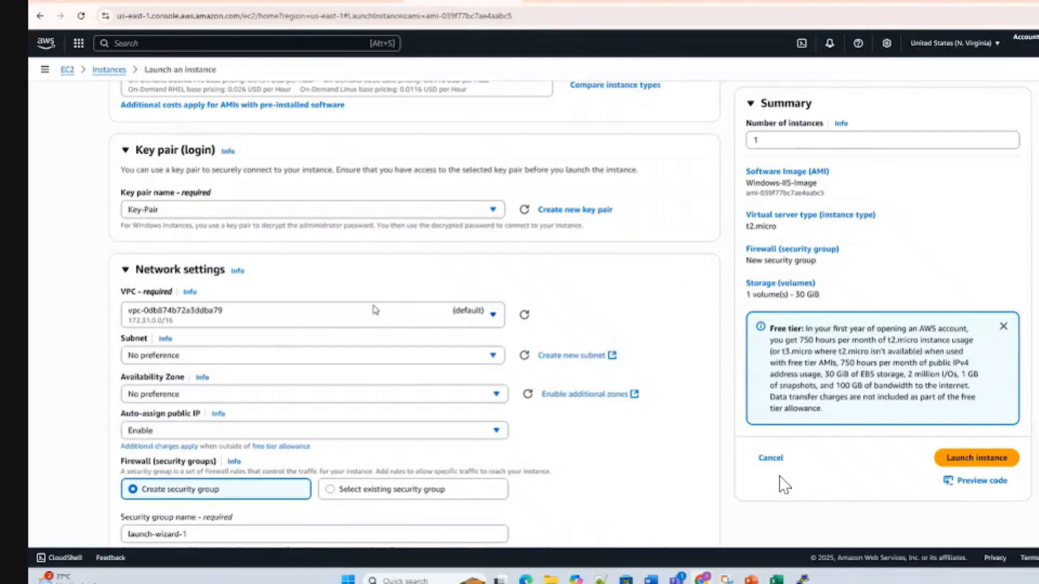
click(182, 357)
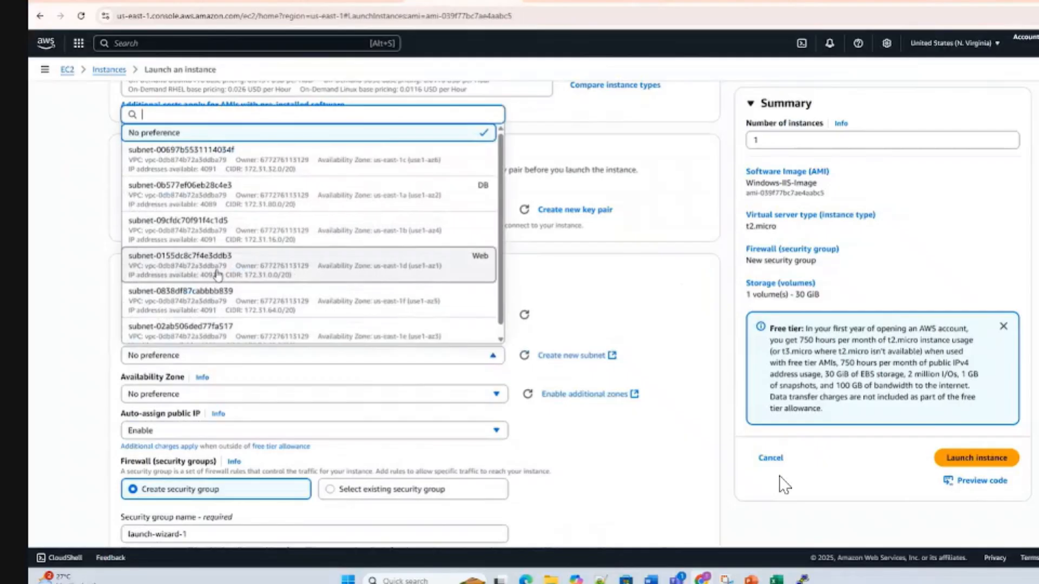
click(220, 279)
click(185, 412)
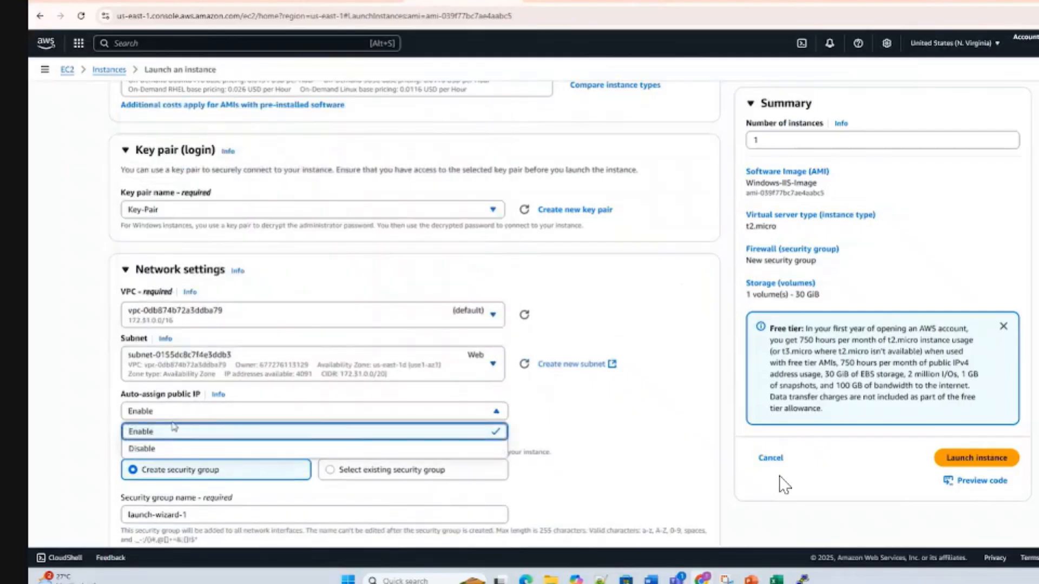
click(150, 432)
Step: Assign the existing security group Windows-SG-01 and launch the instance
click(331, 470)
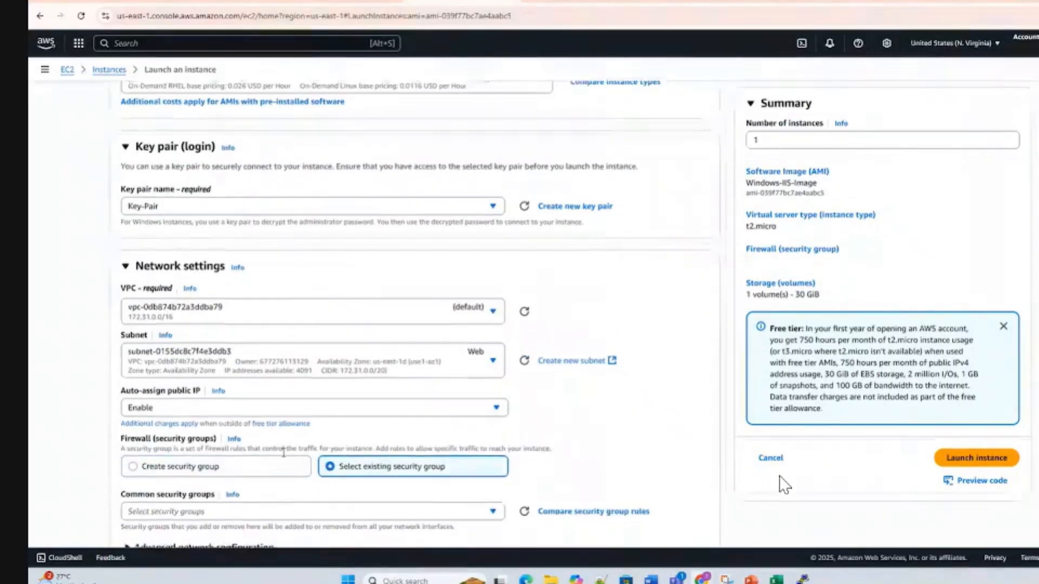
scroll(270, 406, down, 3)
click(184, 344)
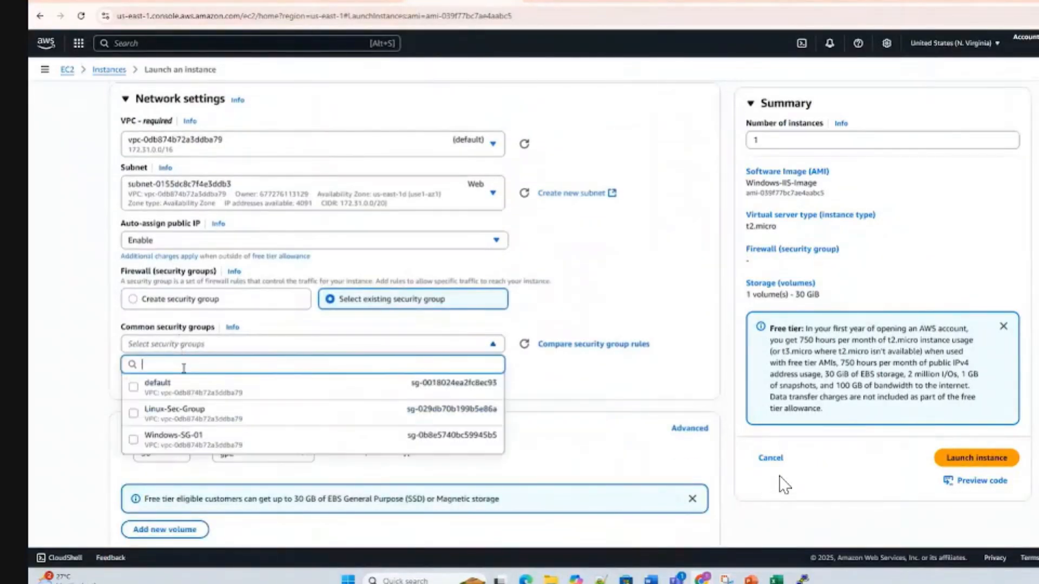
click(173, 436)
scroll(487, 379, down, 3)
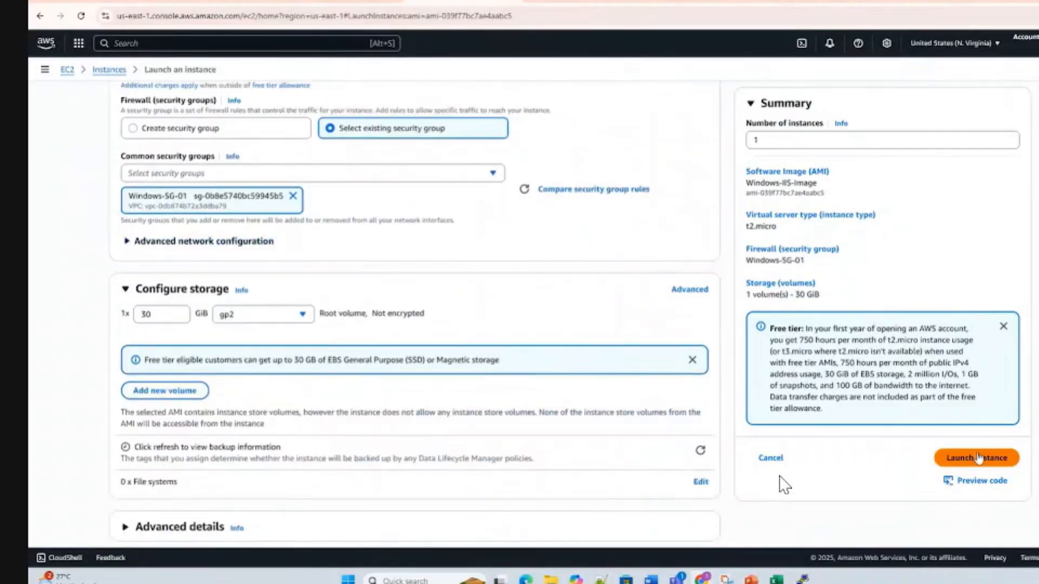
click(977, 457)
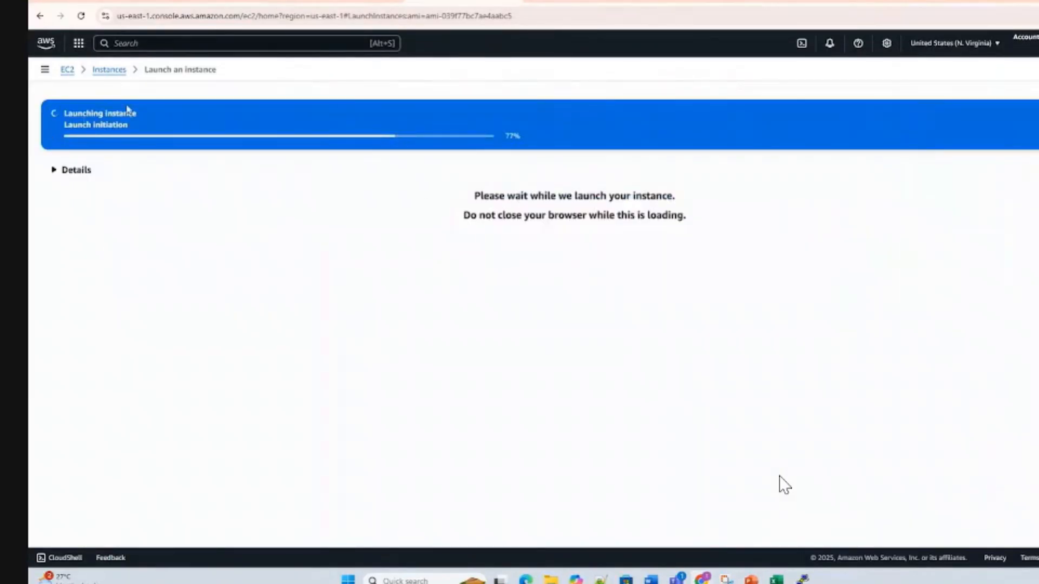
Step: Open the Instances list, refresh the state of EC2-Instance-From-OWN-Image and copy its public IPv4 address
click(112, 70)
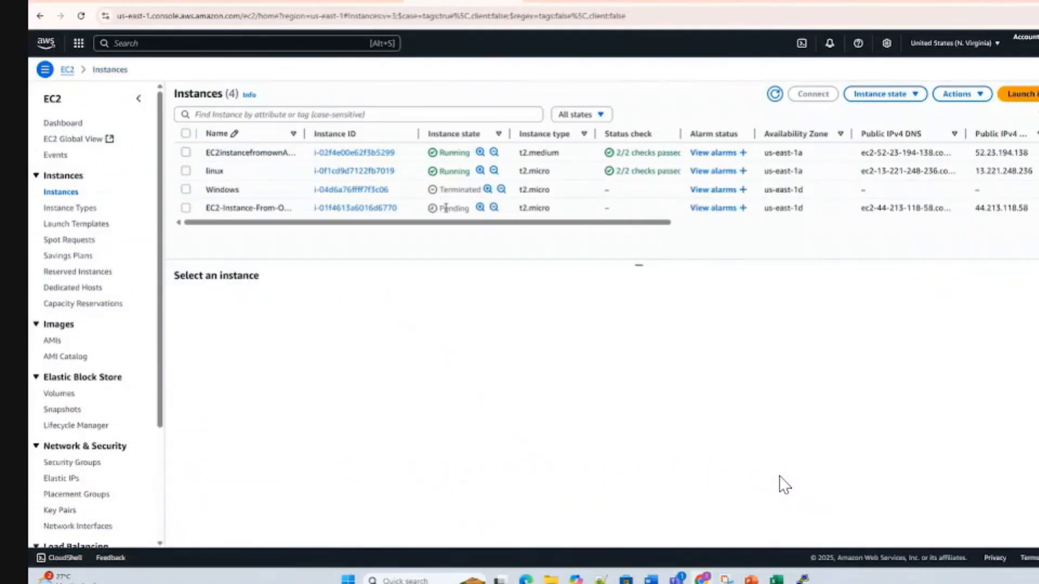
drag(440, 208, 475, 221)
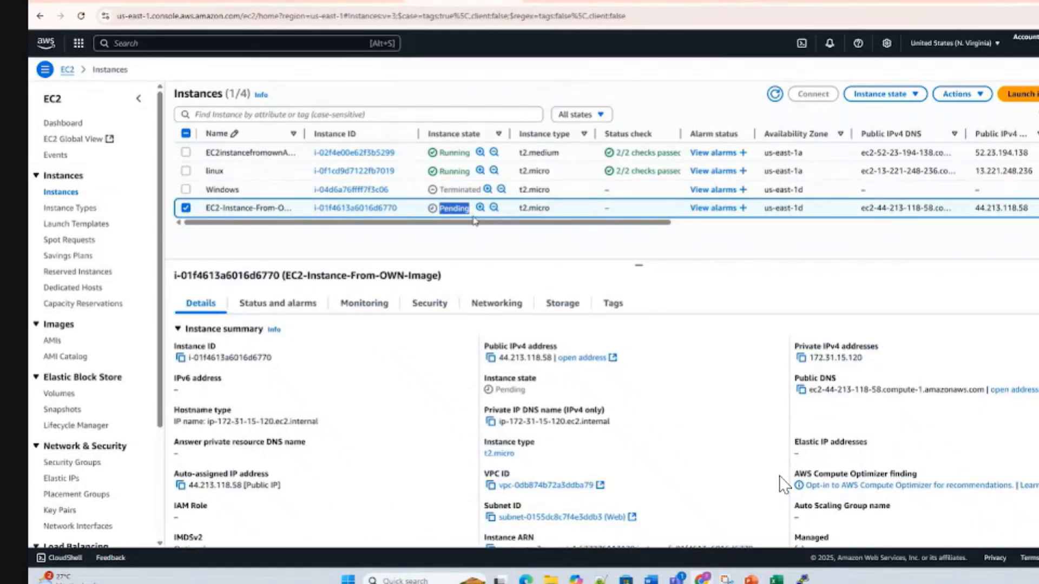
click(775, 95)
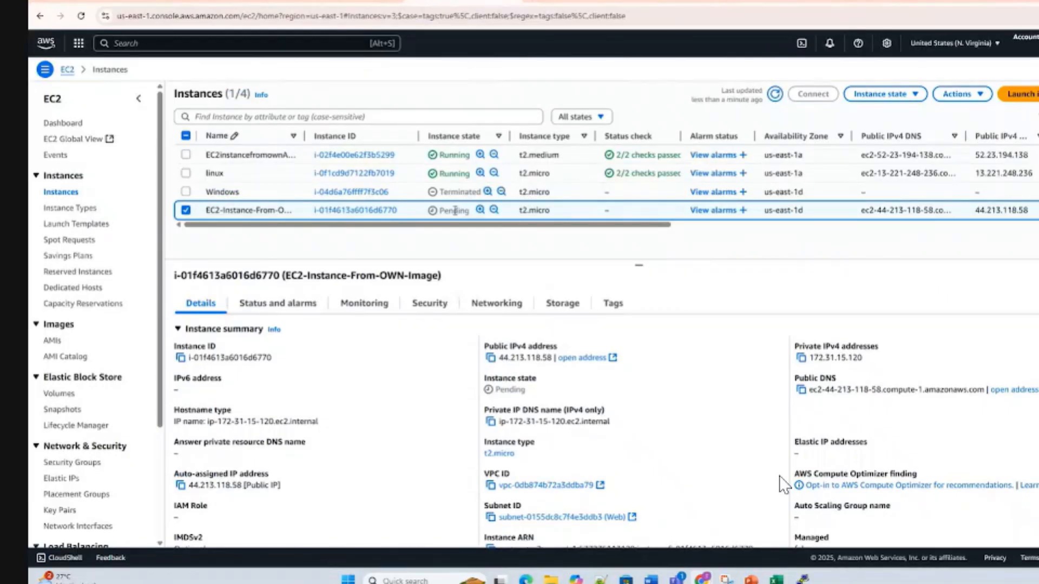
click(490, 358)
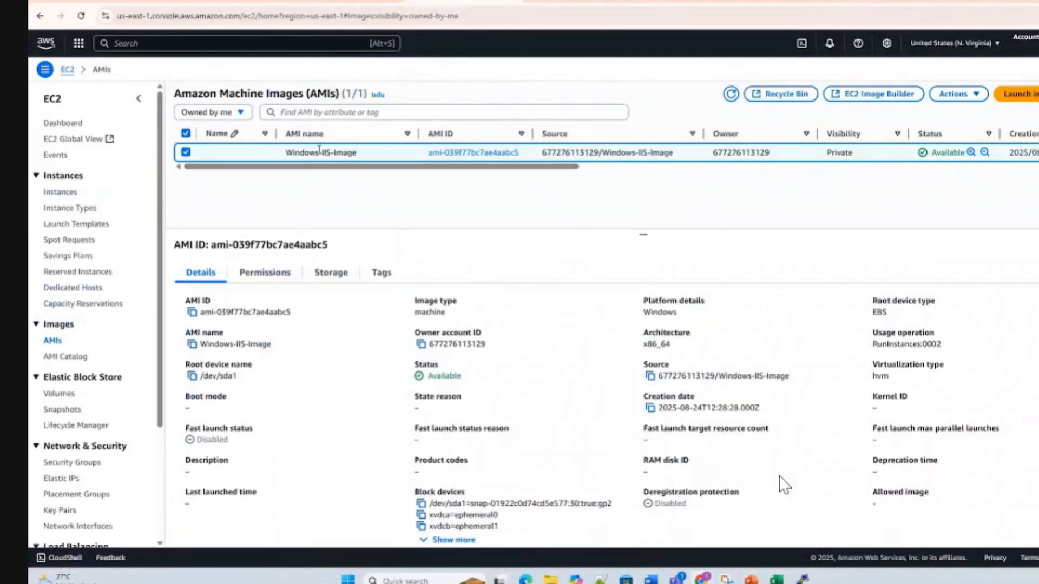
Step: Review the Windows-IIS-Image AMI, its snapshot's source volume and the state of the Windows source instance
click(622, 1)
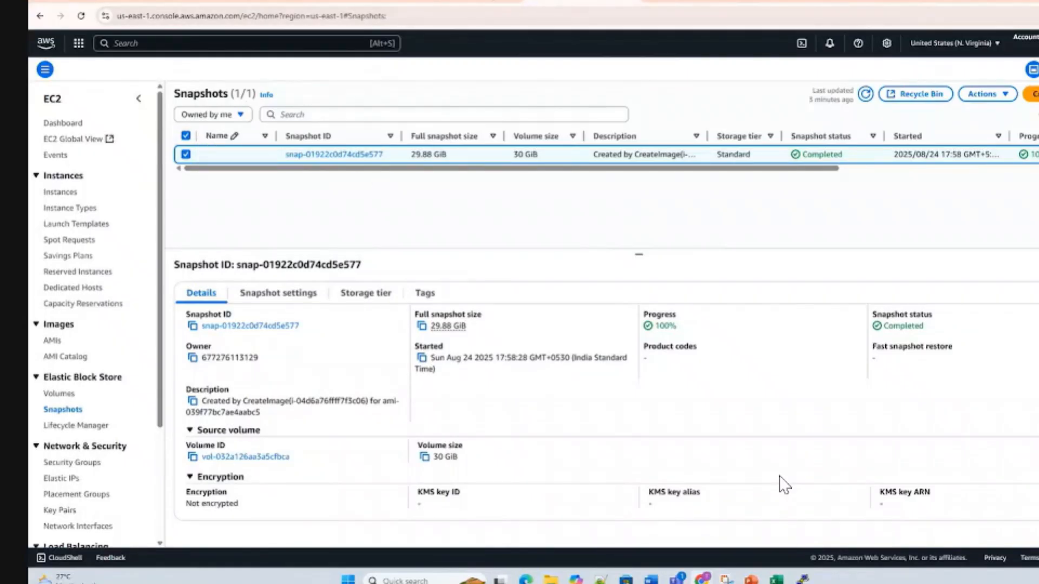
key(ctrl+shift+Tab)
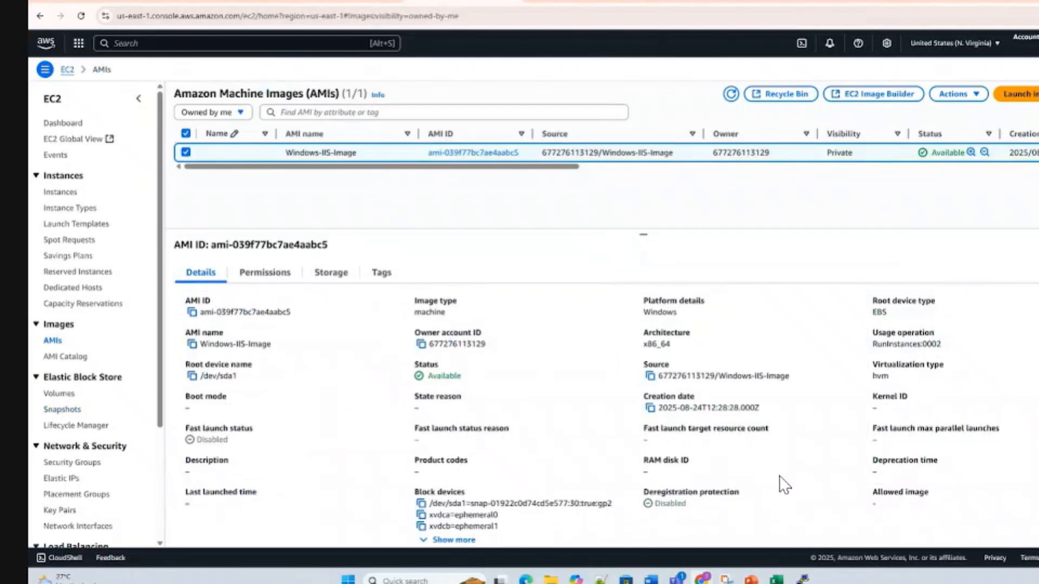
key(ctrl+Tab)
key(ctrl+shift+Tab)
key(ctrl+shift+Tab)
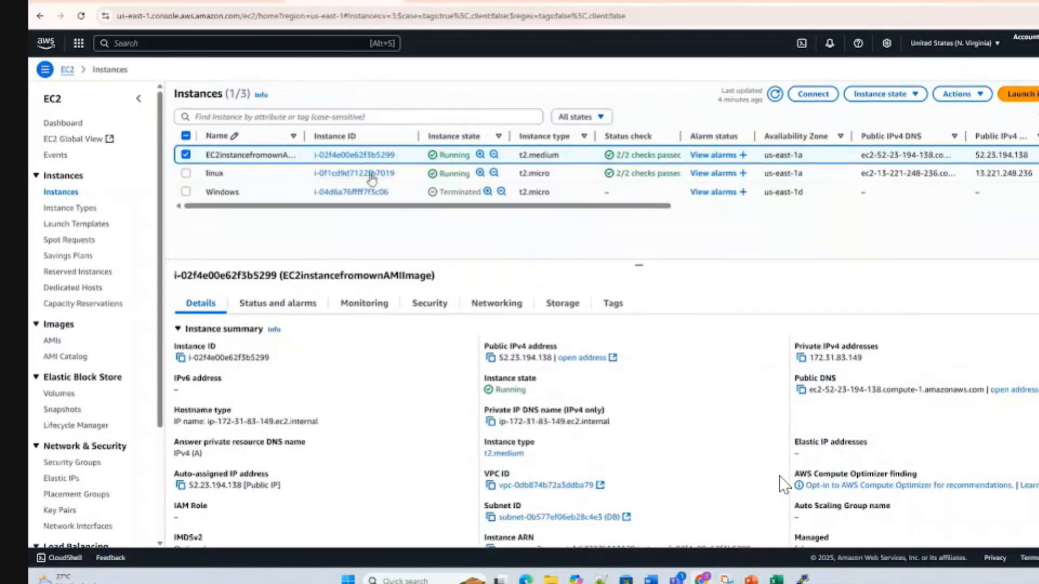
drag(443, 193, 469, 193)
click(657, 2)
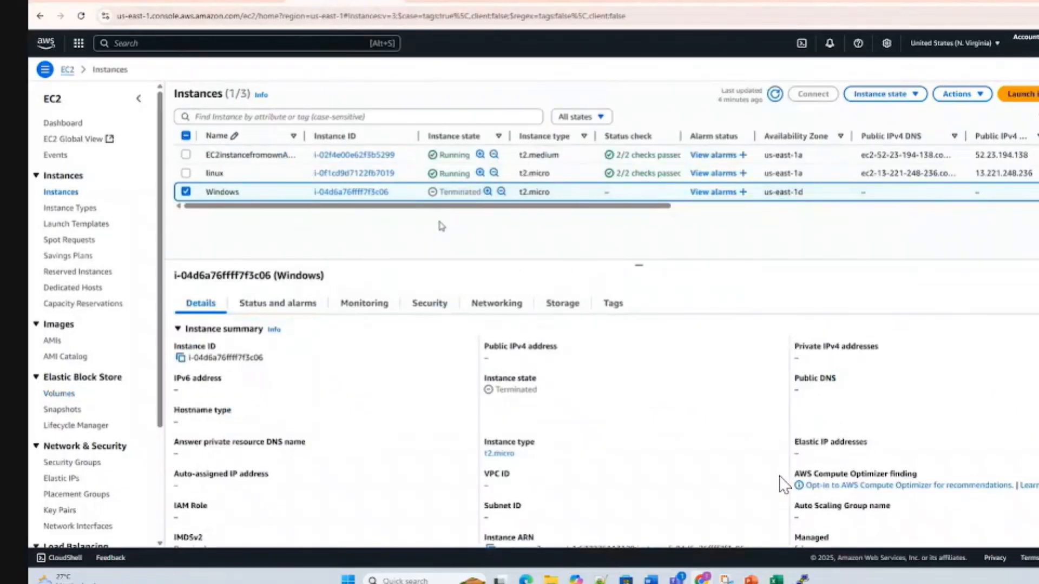
Step: Refresh the Instances list and select EC2-Instance-From-OWN-Image in place of the terminated Windows instance
click(776, 96)
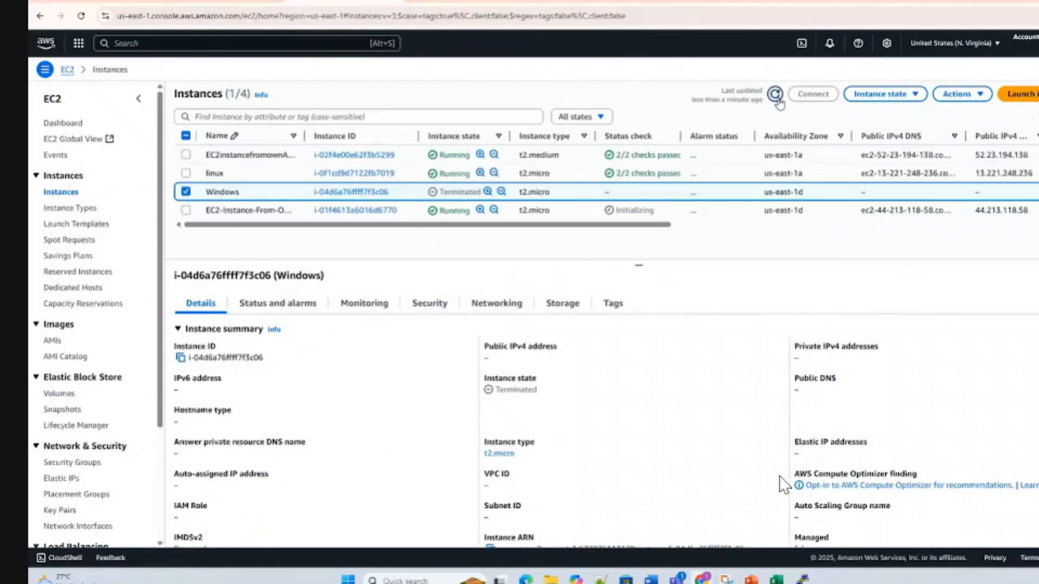
click(185, 191)
click(186, 210)
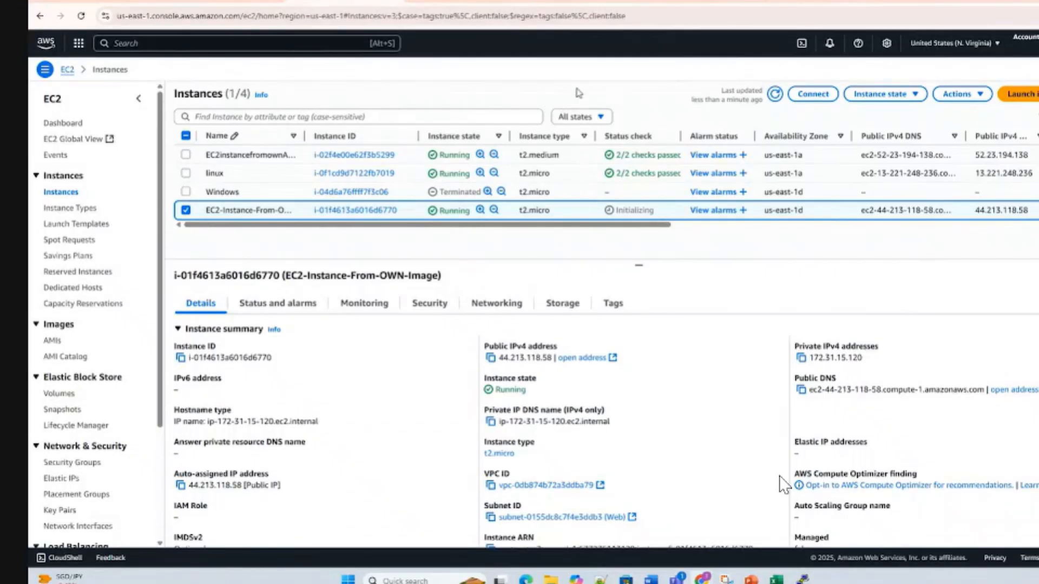
click(772, 97)
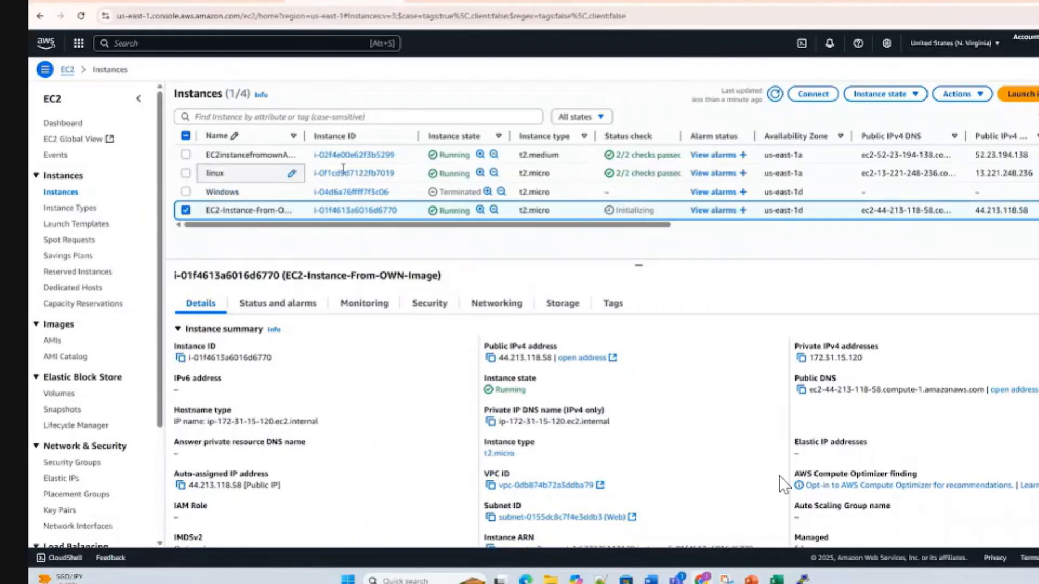
Step: Open the public IPv4 address of EC2-Instance-From-OWN-Image in an incognito window, changing its URL from https to http
right_click(576, 359)
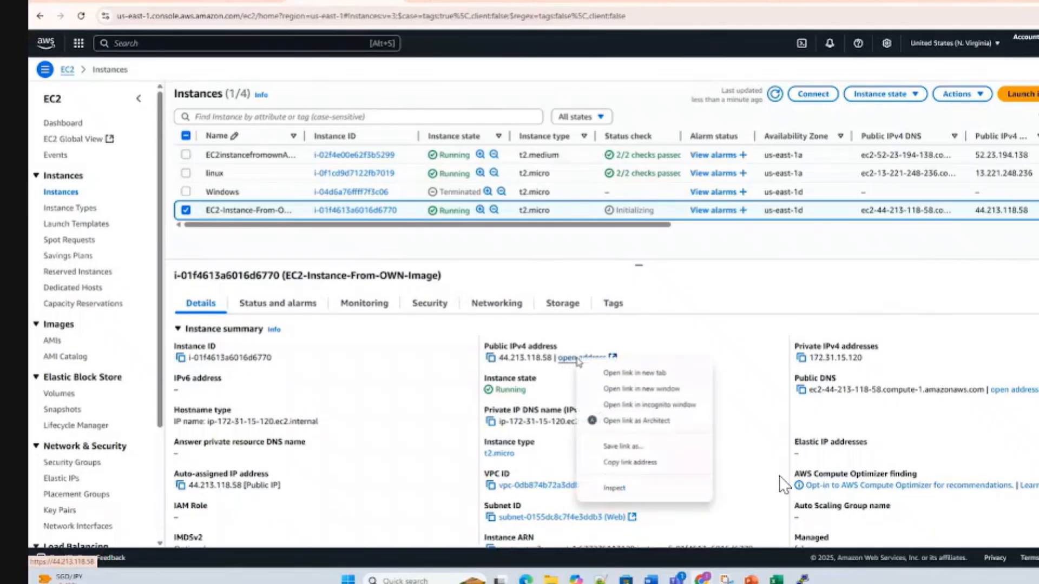
click(623, 405)
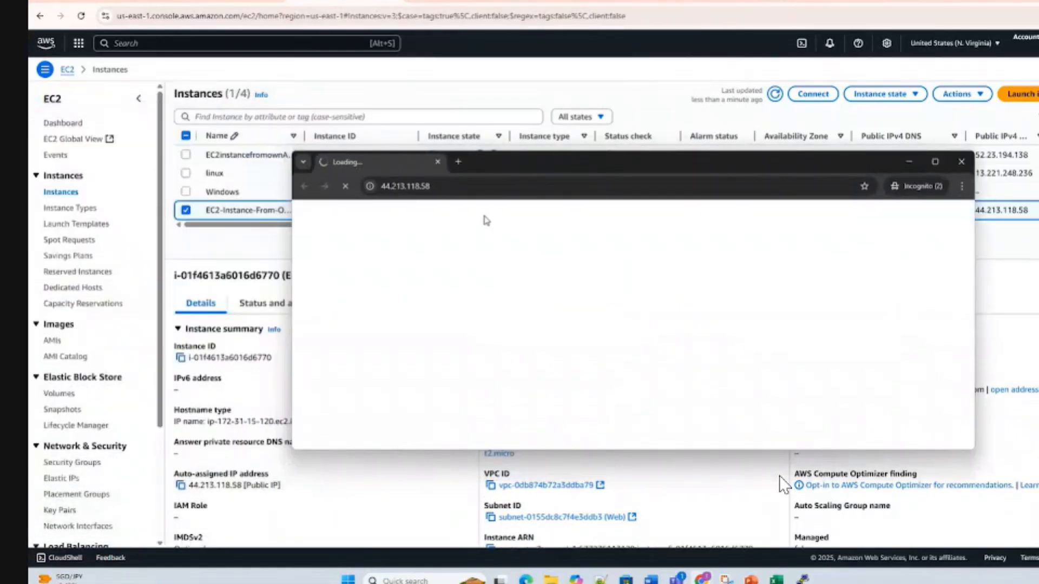
click(496, 184)
key(Left)
key(Left)
key(Left)
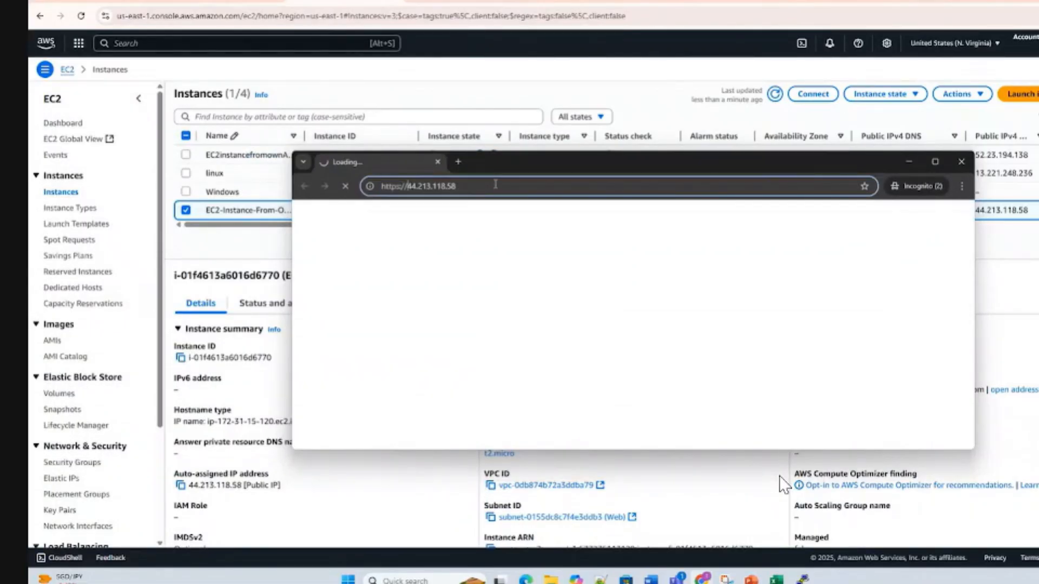
key(BackSpace)
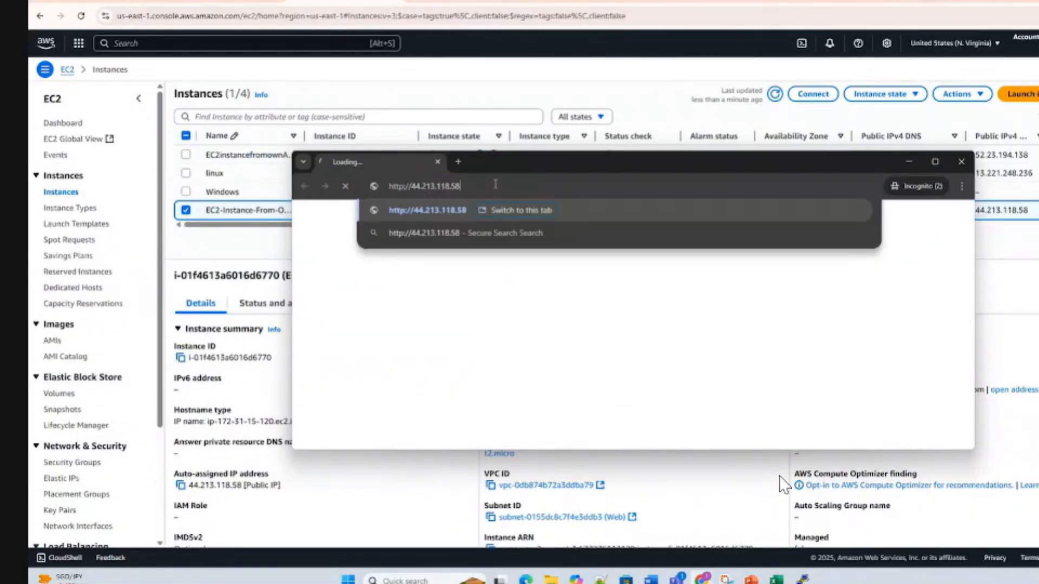
key(Return)
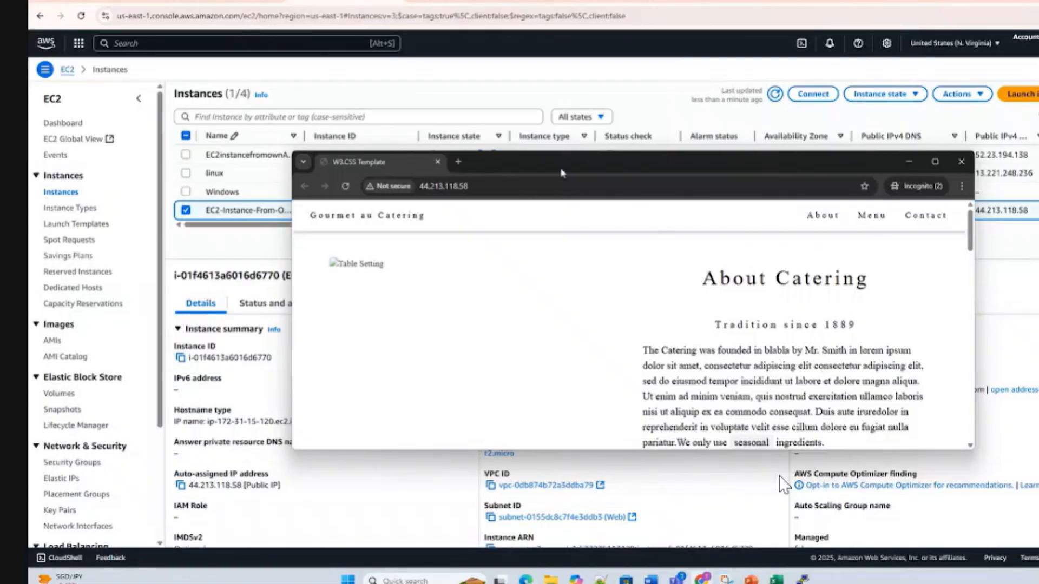
Step: Narrow the incognito window and paste a screenshot of the instance details with the web page onto slide 33 in PowerPoint
drag(293, 447, 653, 349)
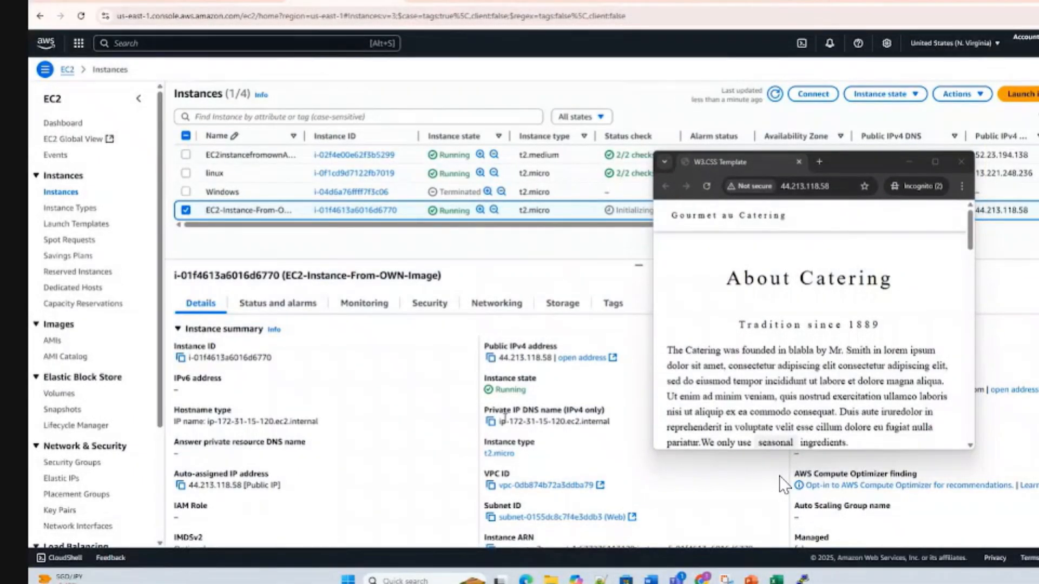
key(alt+Tab)
click(243, 268)
key(ctrl+v)
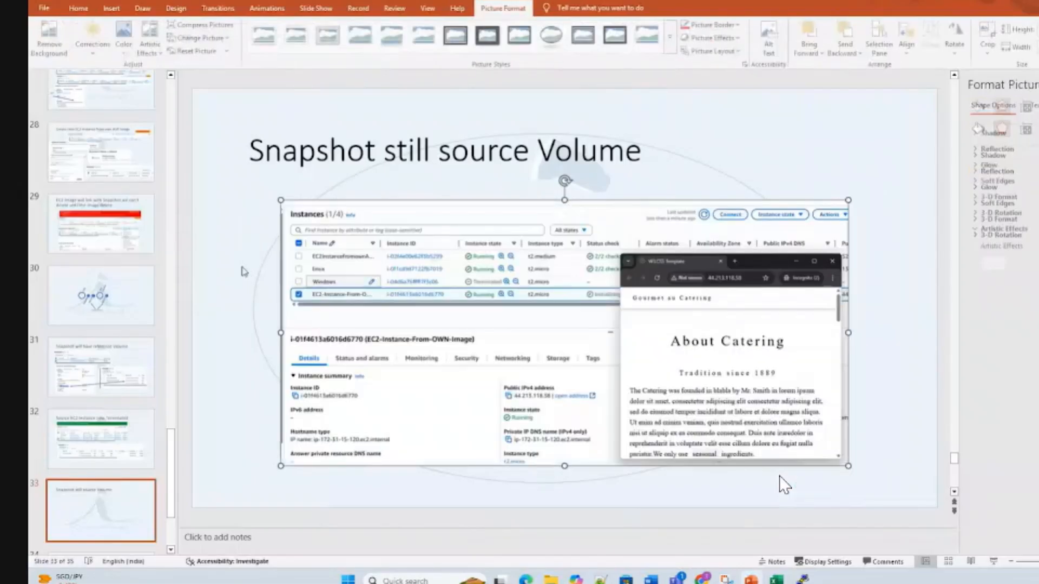
Step: Delete the words "still source Volume" from the slide's title
click(396, 152)
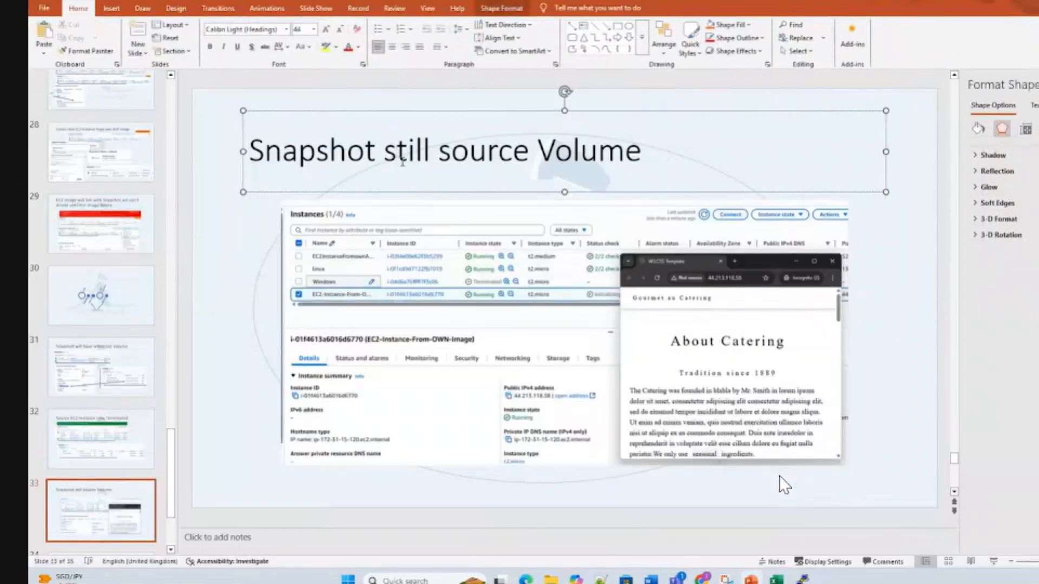
key(ctrl+Left)
key(ctrl+shift+Right)
key(ctrl+shift+Right)
key(ctrl+shift+Right)
key(BackSpace)
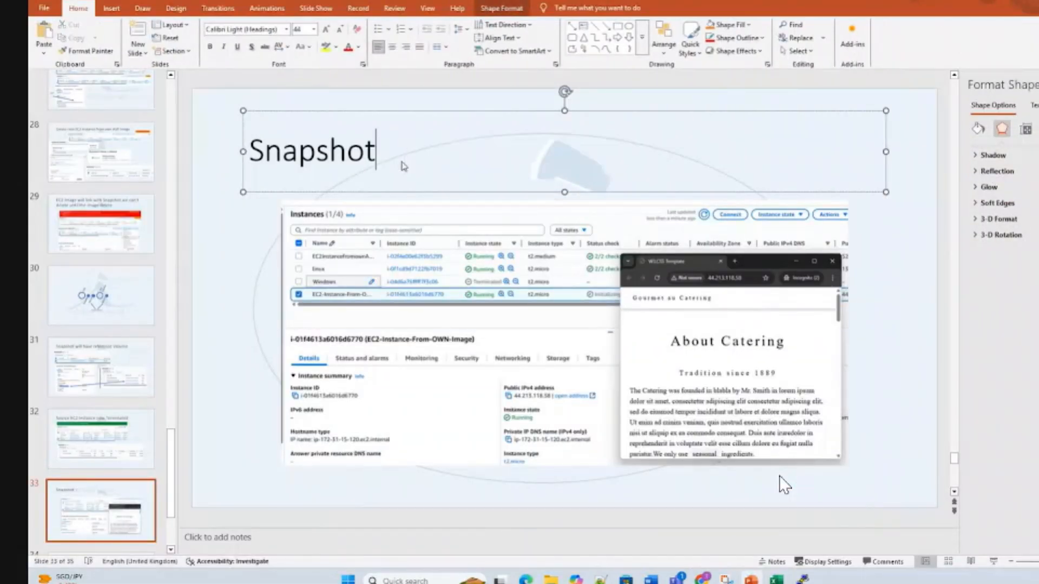
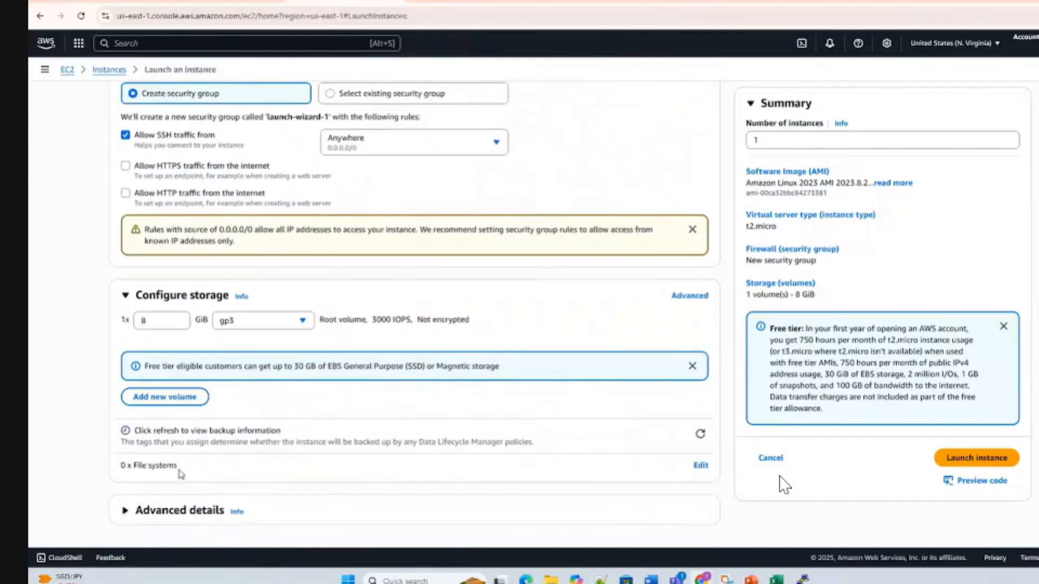
Step: Examine the advanced details of the instance launch form in the EC2 console and cancel the launch
click(125, 511)
scroll(205, 428, down, 4)
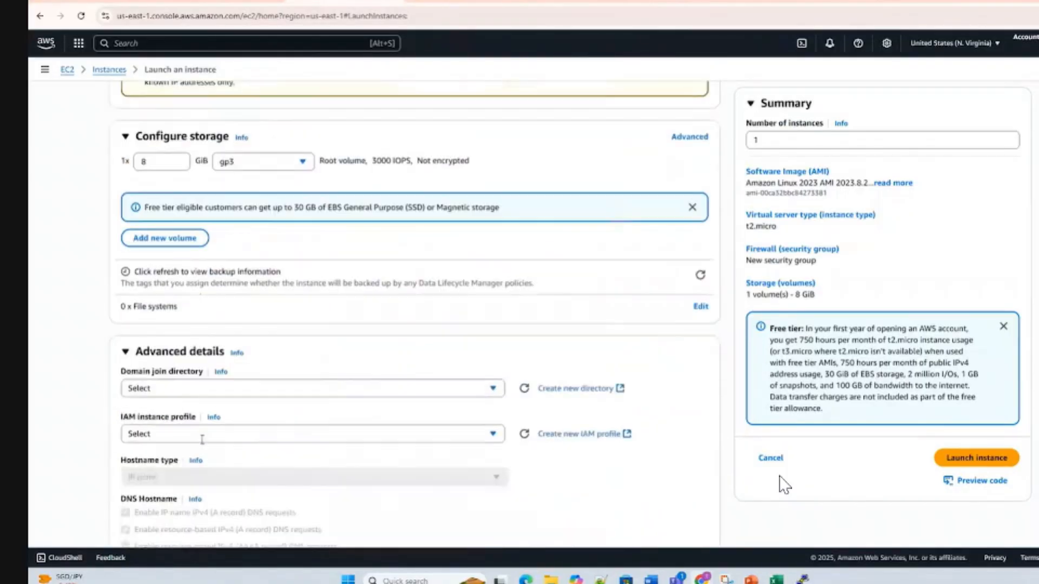
click(771, 458)
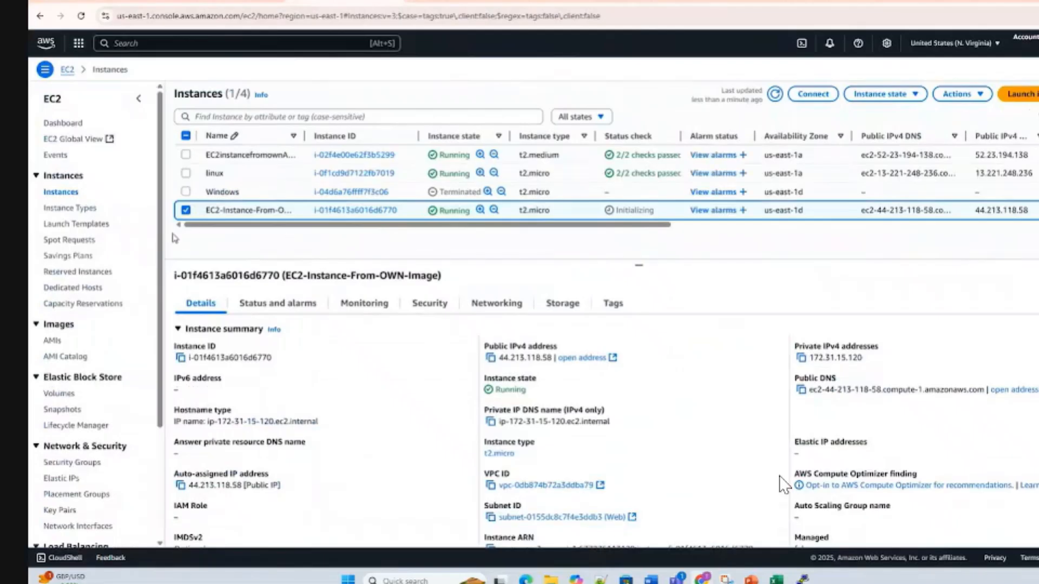
Step: Open the EC2 Launch Templates page and paste its screenshot onto a new PowerPoint slide after slide 33
click(78, 224)
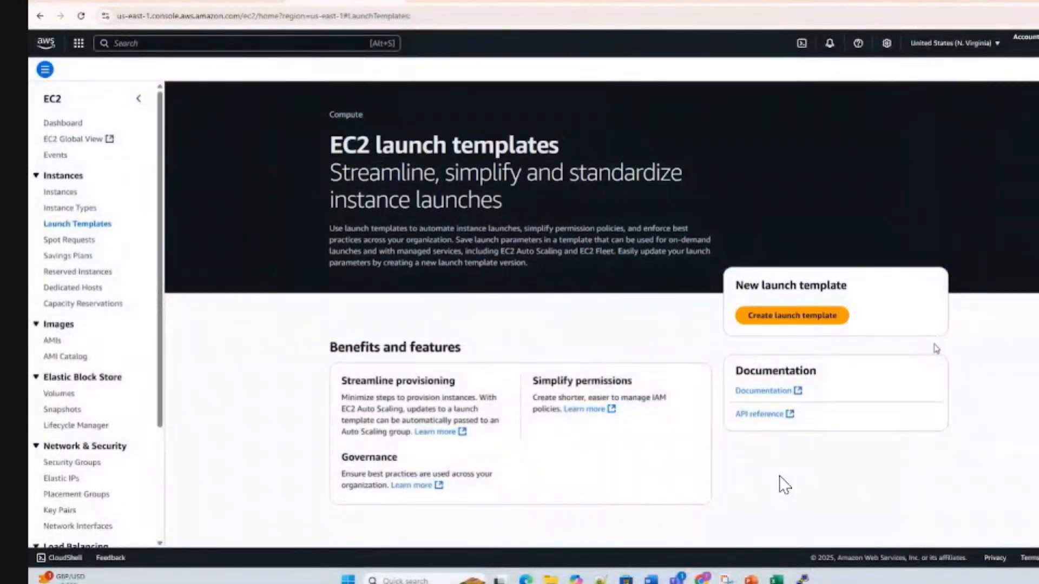
key(alt+Tab)
right_click(125, 495)
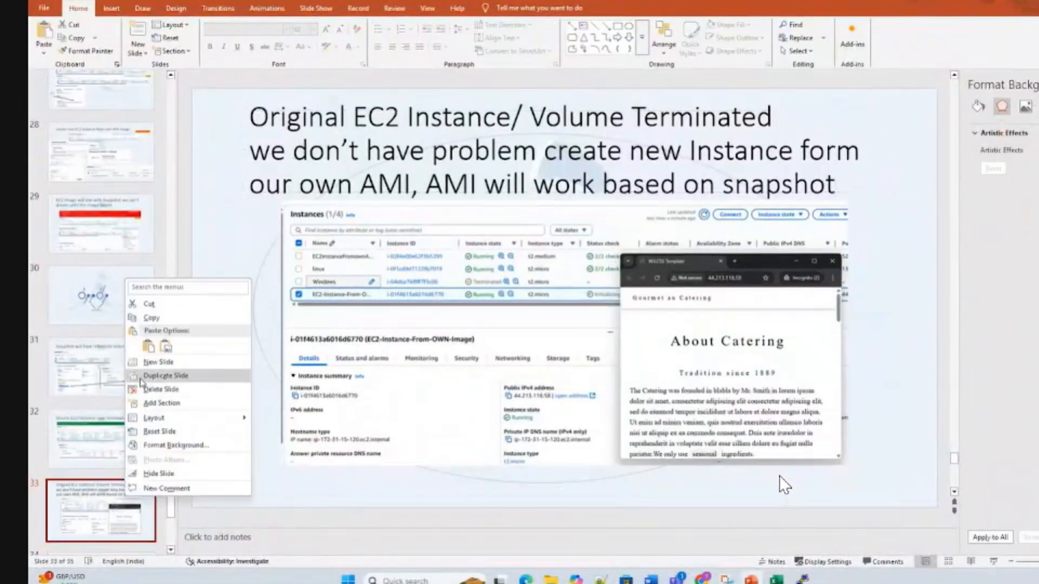
click(144, 365)
click(242, 220)
key(ctrl+v)
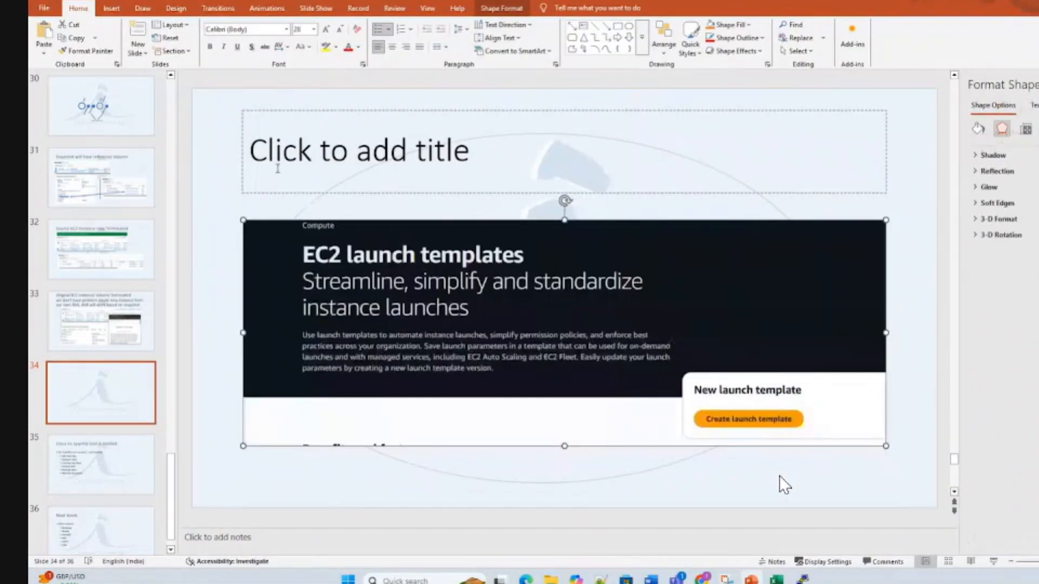
Step: Title the new slide "AWS launch template"
click(278, 169)
text(AWS la)
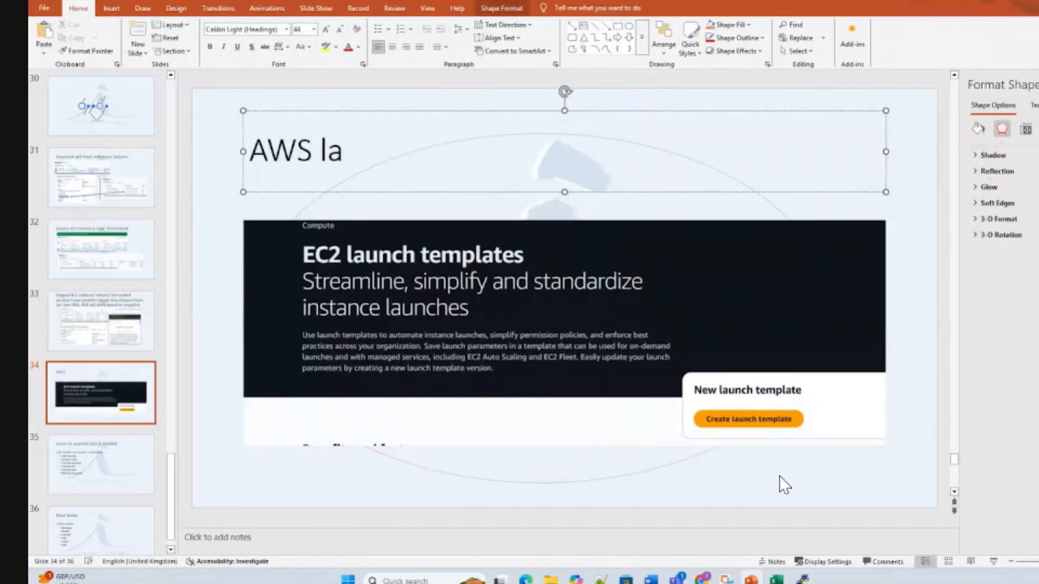
text(unch template)
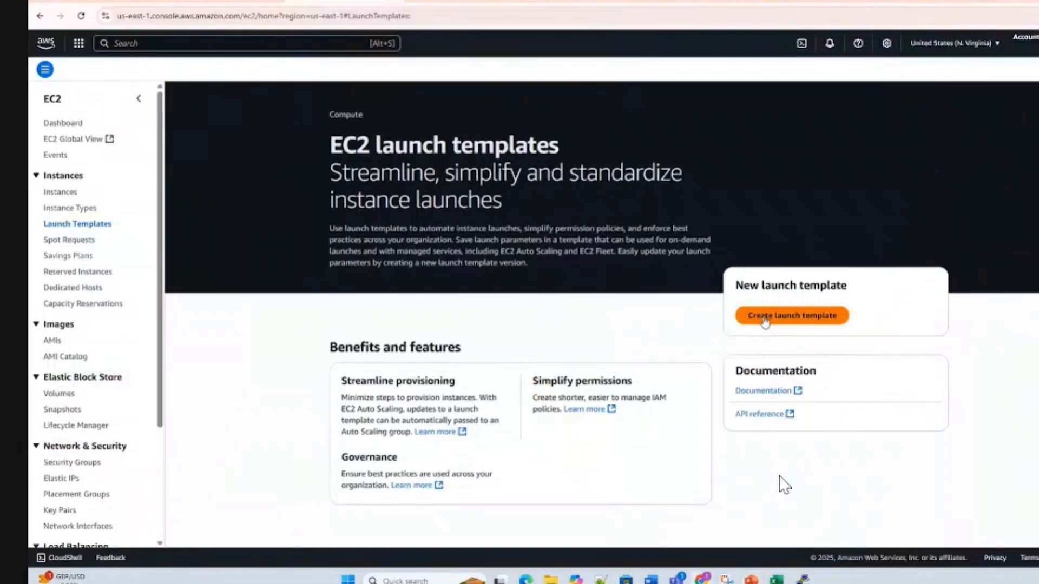
Step: Start a new launch template in the EC2 console and name it EC2windowsTemplate
click(770, 320)
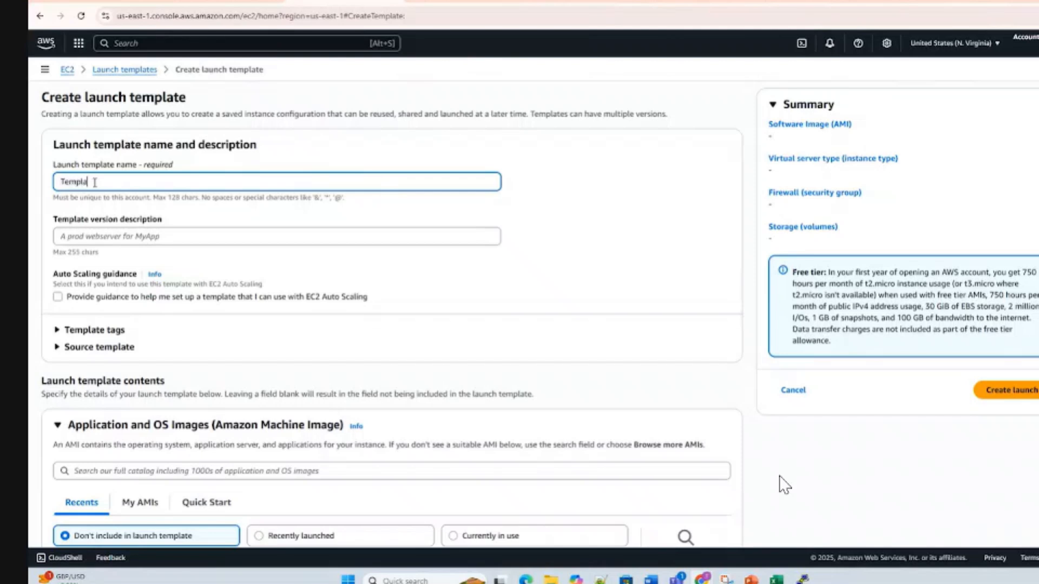
key(ctrl+a)
key(Home)
text(@X)
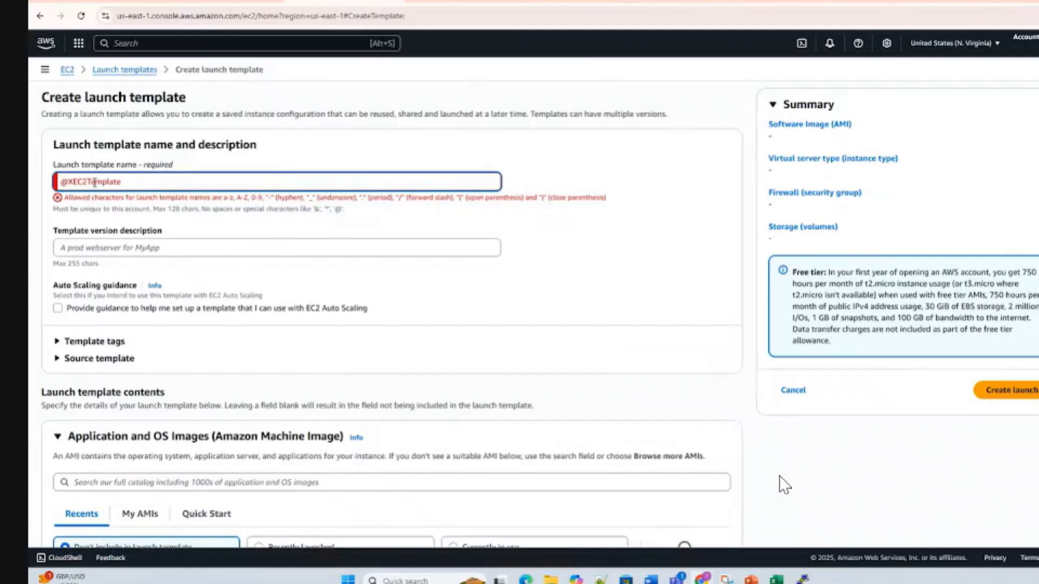
key(BackSpace)
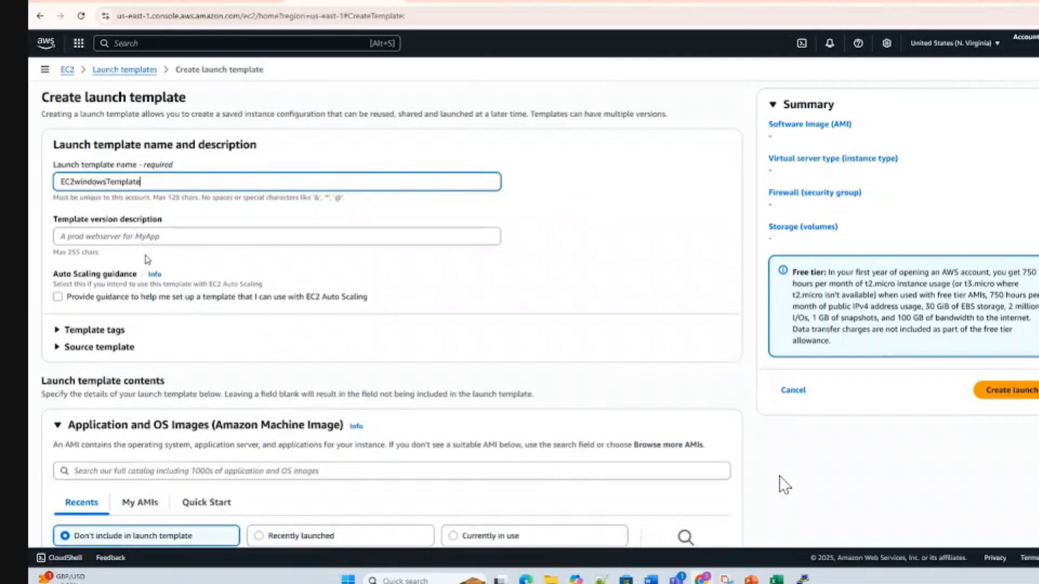
Step: Choose the self-owned AMI Windows-IIS-Image as the launch template's machine image
scroll(113, 342, down, 3)
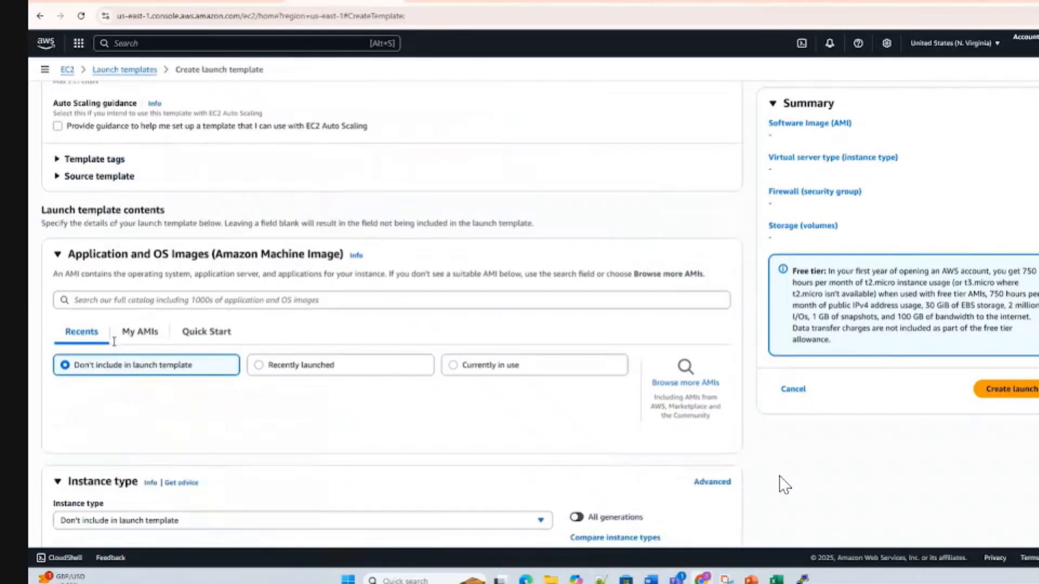
click(139, 341)
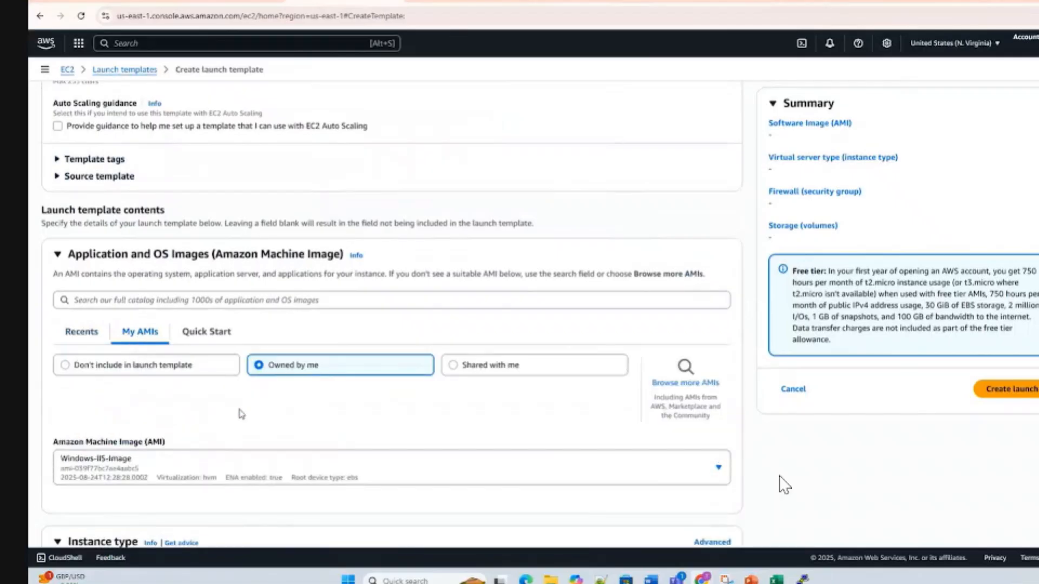
click(353, 478)
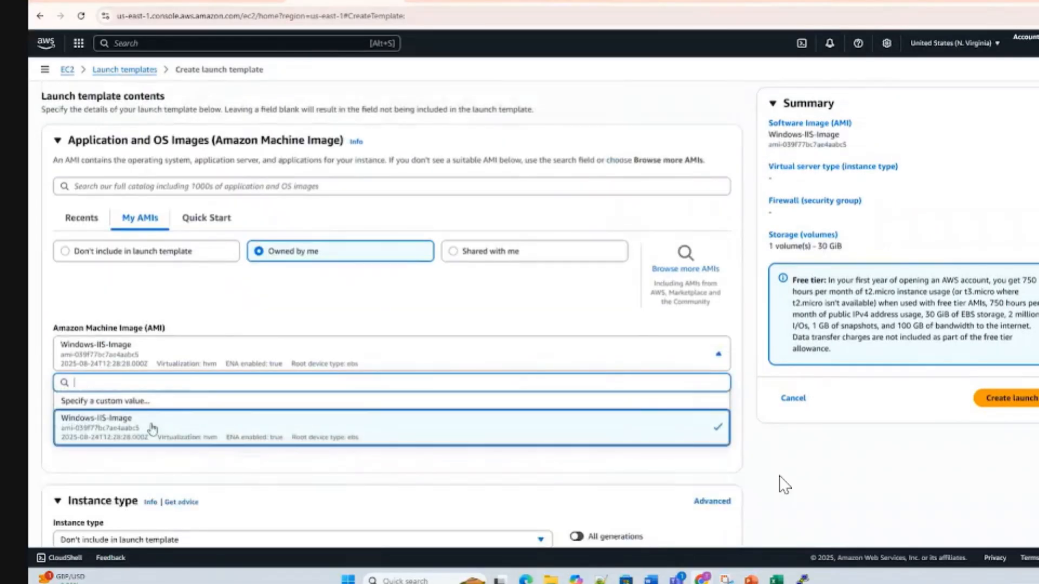
click(86, 436)
scroll(216, 351, up, 3)
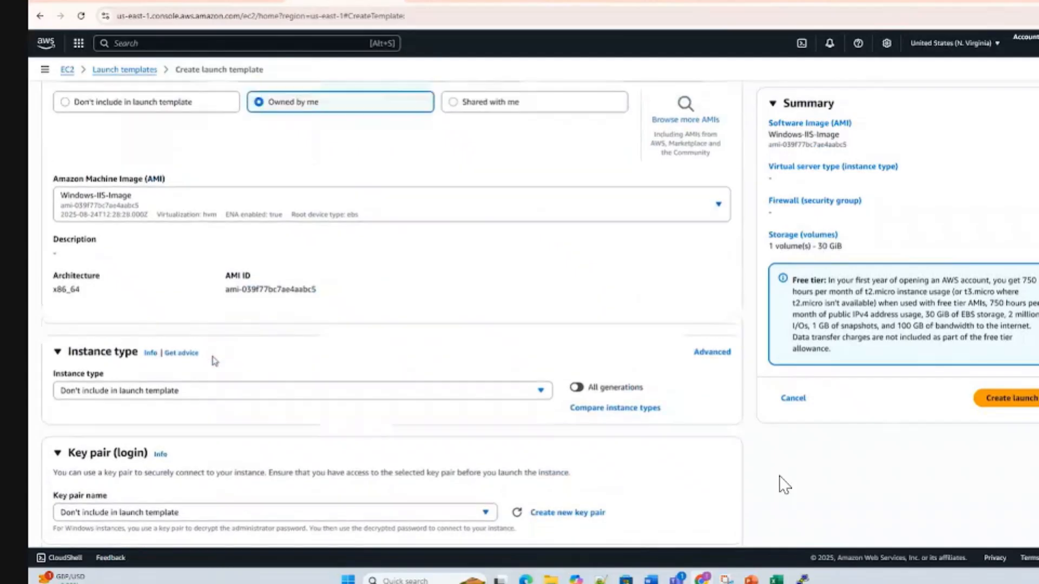
Step: Set the template's instance type to t2.micro and its key pair to Key-Pair
scroll(125, 355, down, 3)
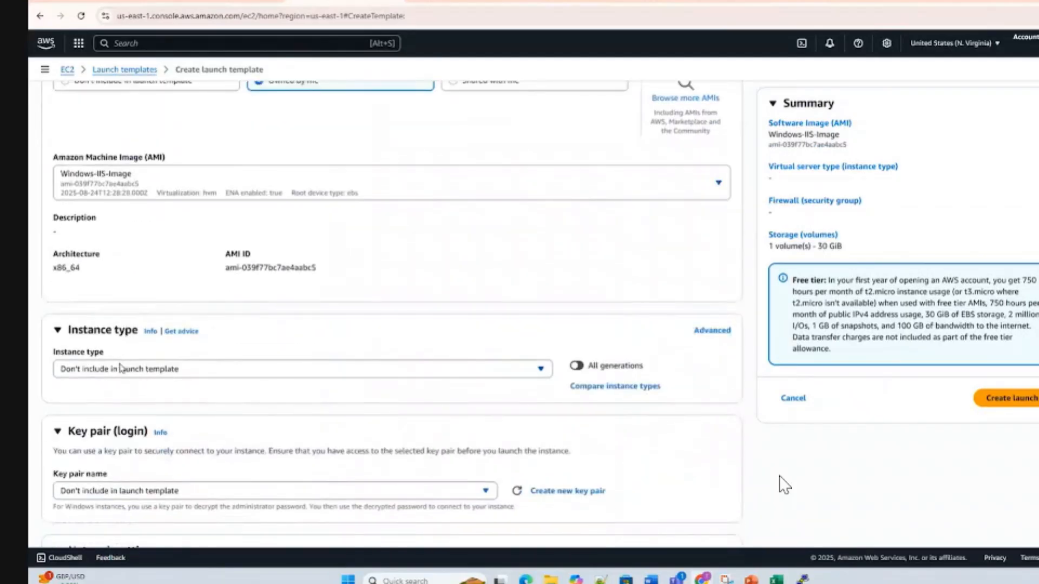
click(119, 370)
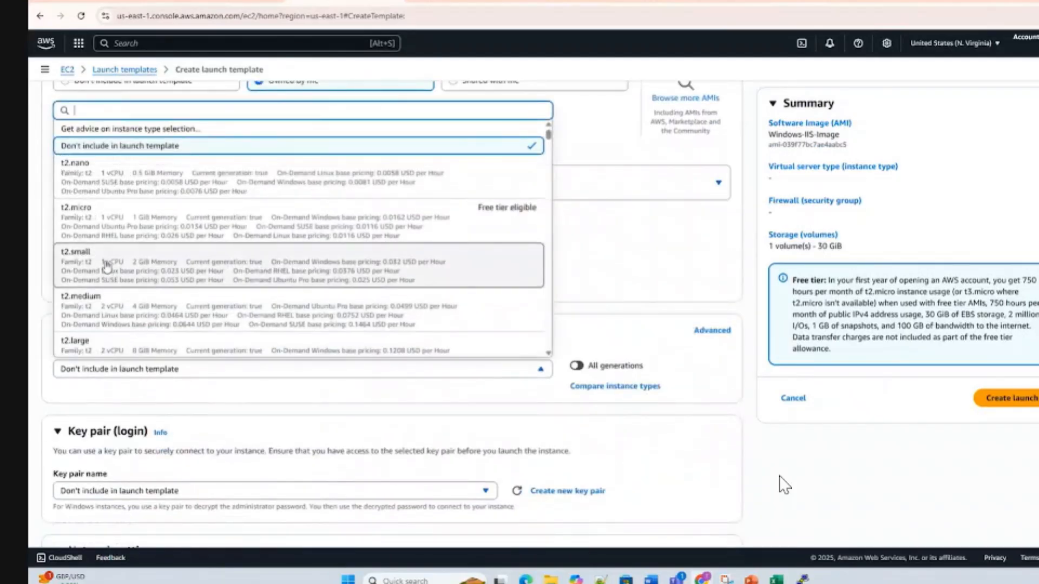
click(111, 227)
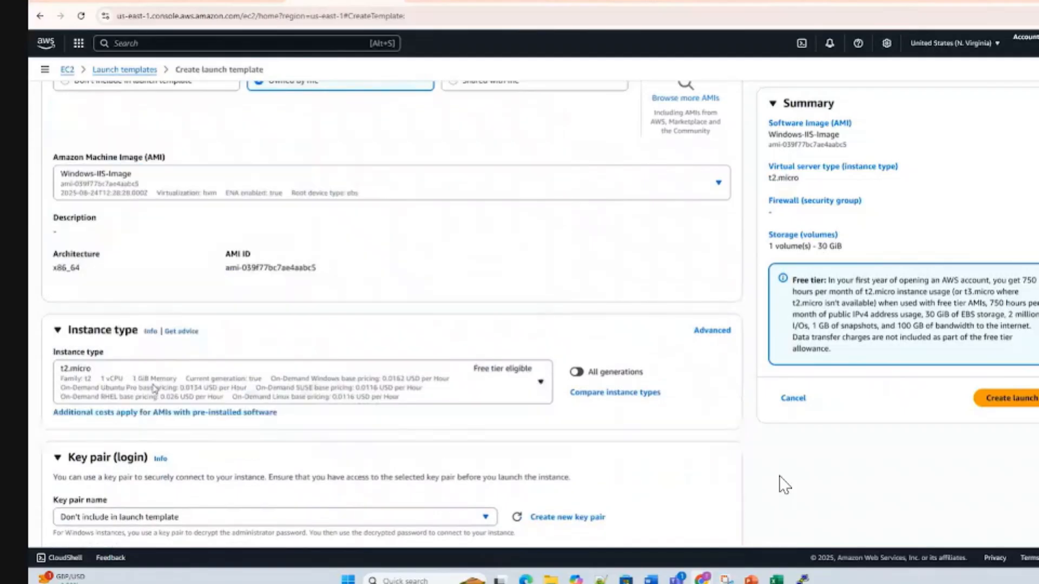
scroll(154, 386, down, 3)
click(124, 352)
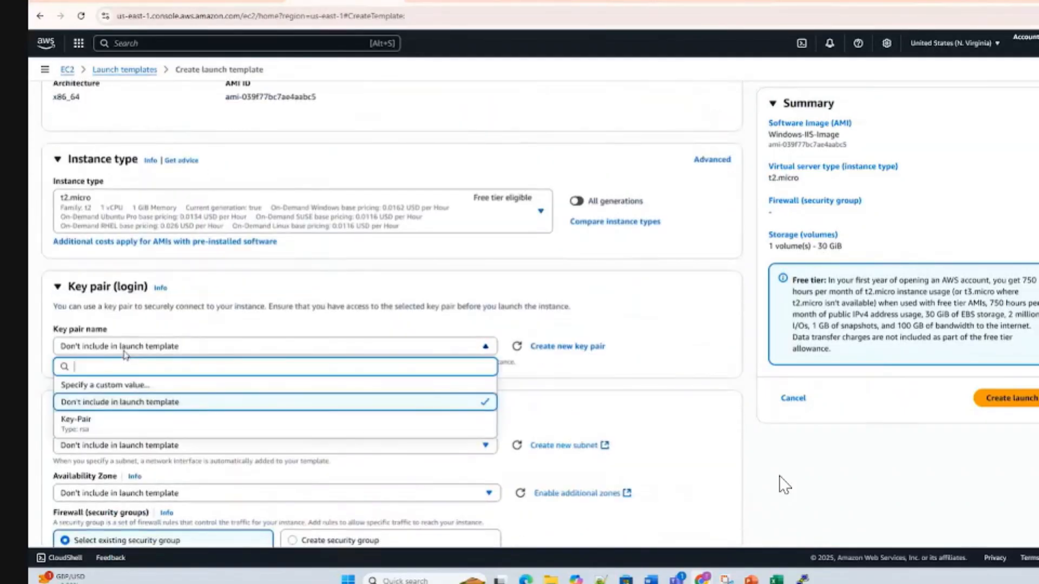
click(100, 422)
Step: Assign the existing security group Windows-SG-01 in the template's network settings
scroll(116, 403, down, 1)
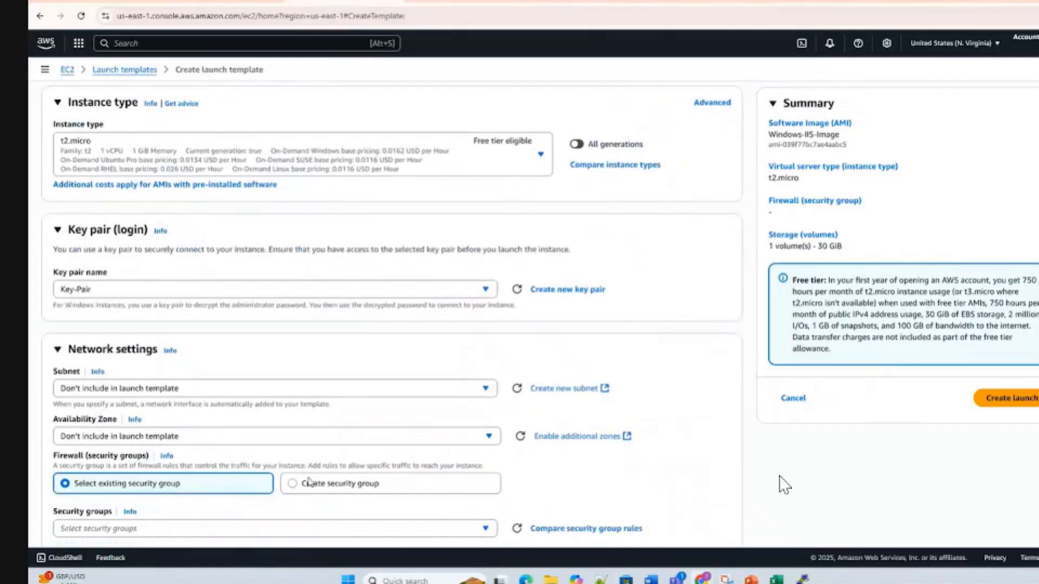
scroll(146, 482, down, 3)
click(117, 359)
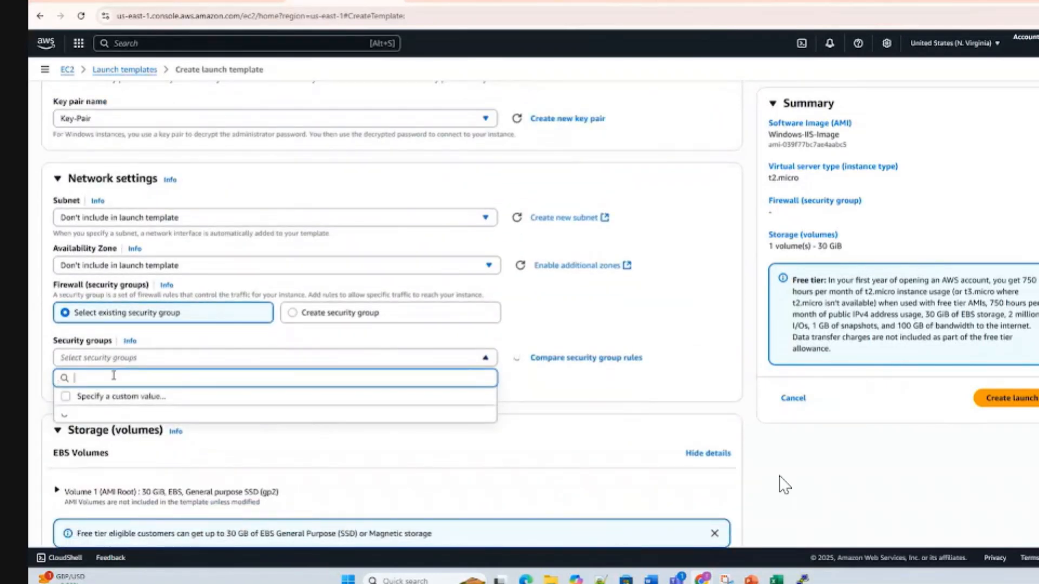
click(101, 444)
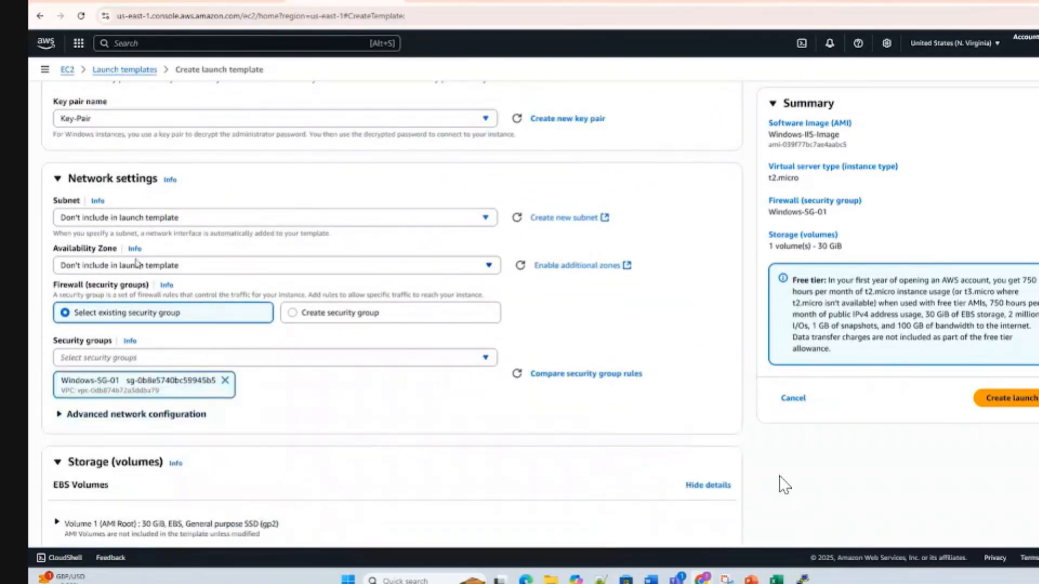
Step: Review the available subnet and Availability Zone options in the launch template's network settings without choosing any
click(131, 222)
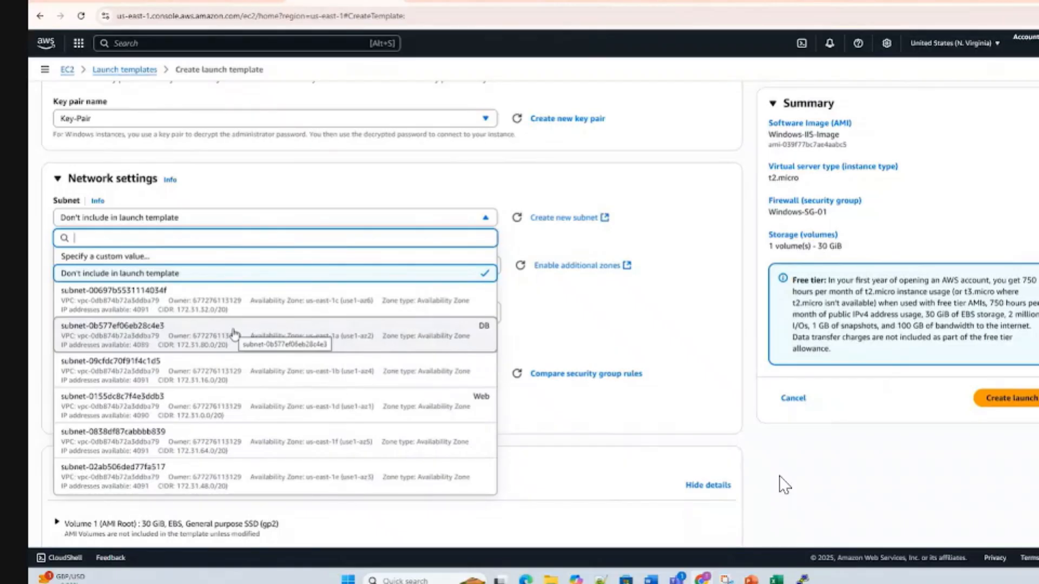
double_click(293, 195)
click(167, 201)
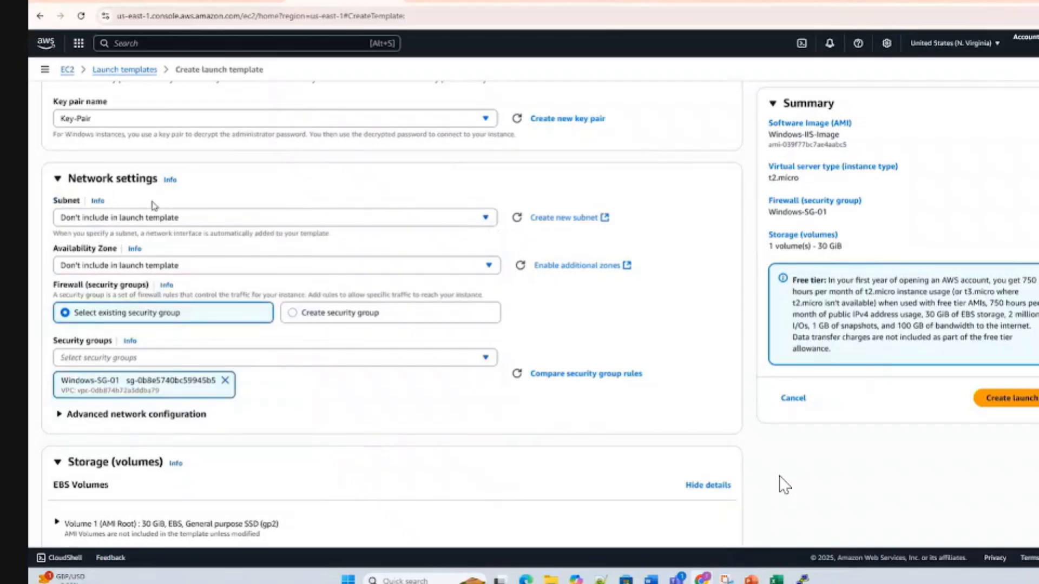
click(99, 219)
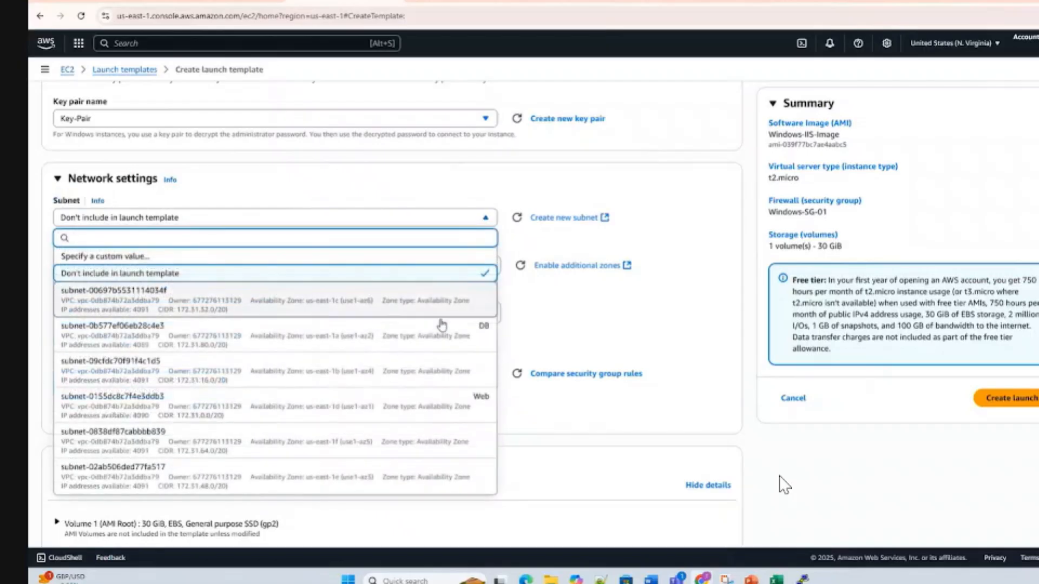
click(356, 191)
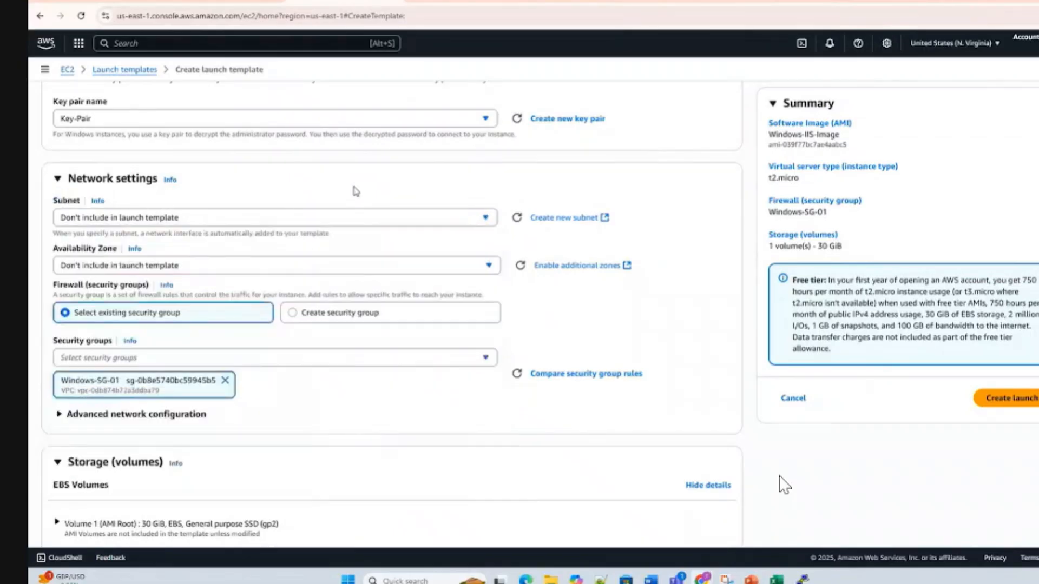
click(174, 267)
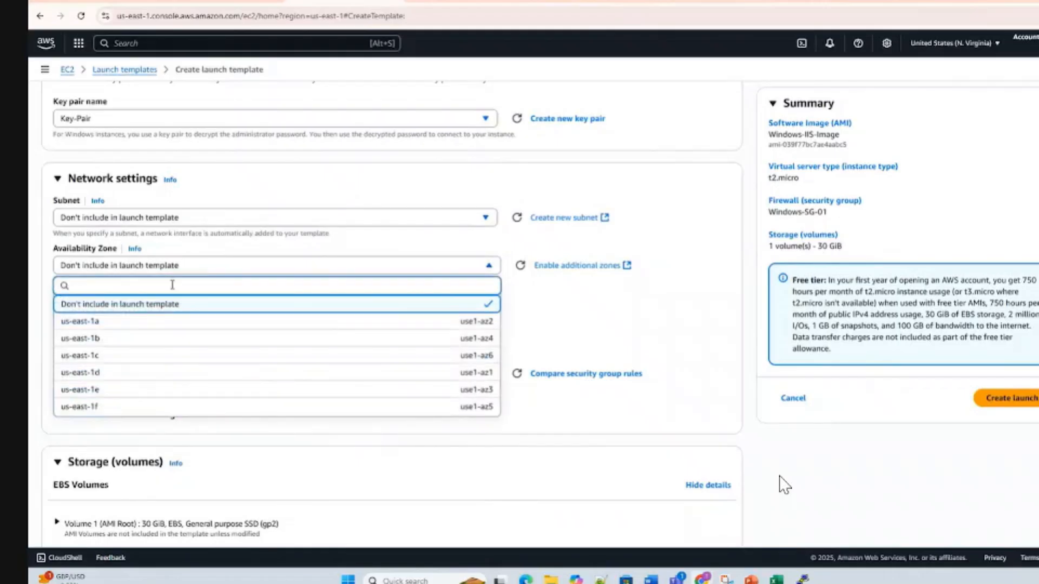
click(267, 188)
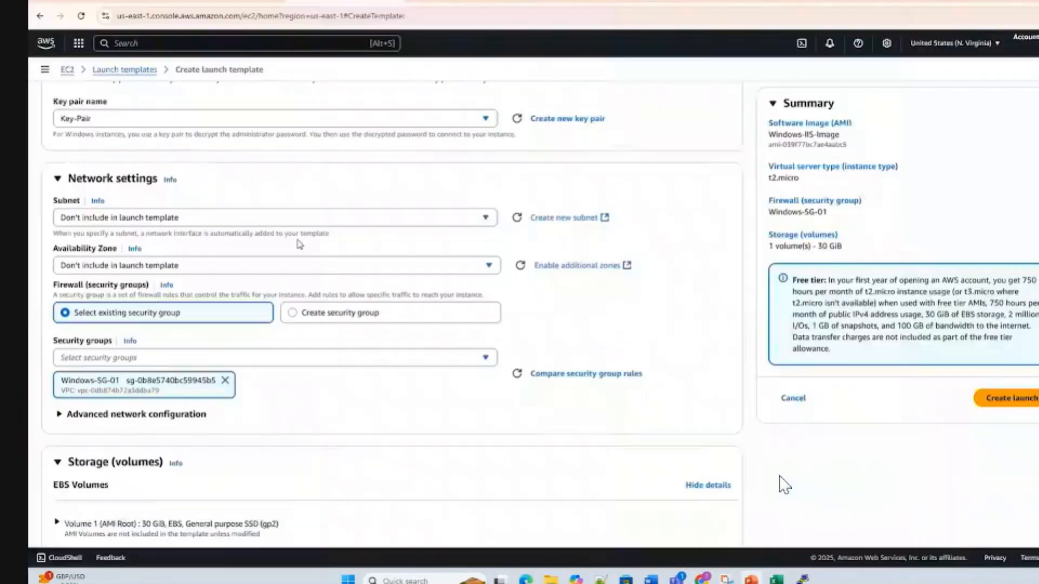
Step: Paste the template name section's screenshot onto PowerPoint's AWS launch templates slide and scale both pictures to sit side by side
scroll(300, 245, up, 15)
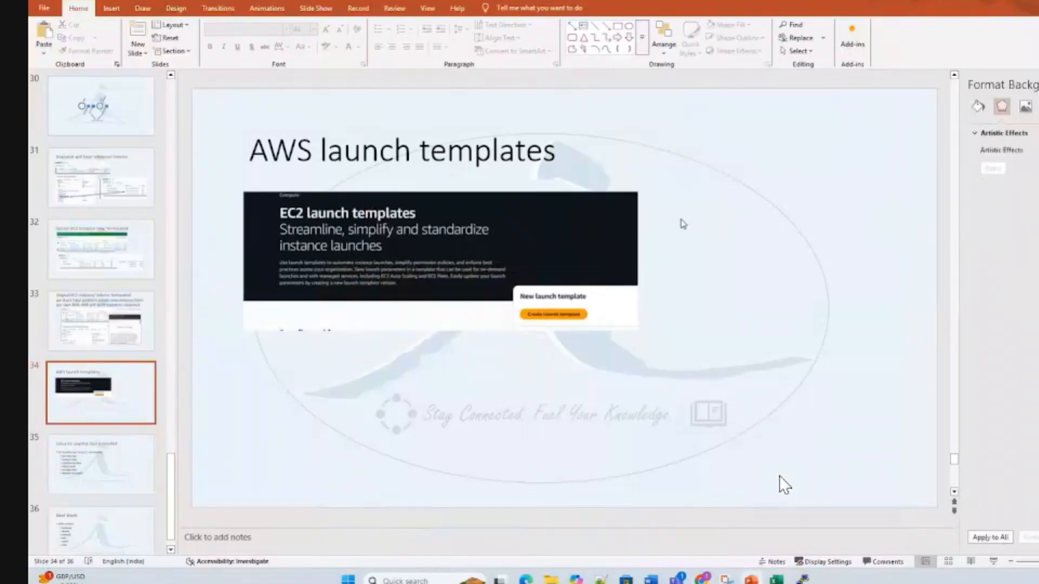
key(ctrl+v)
drag(472, 301, 548, 249)
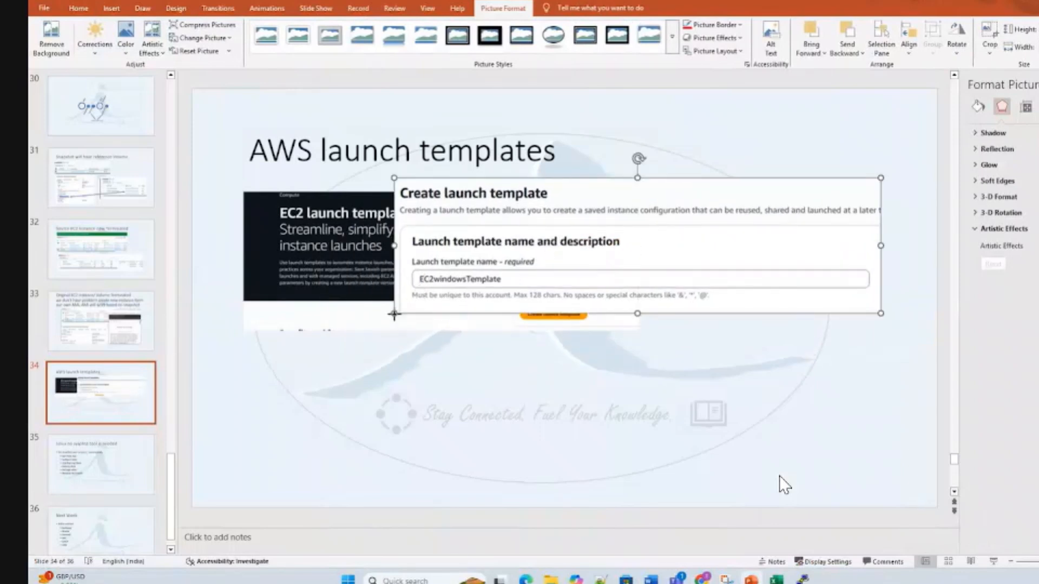
drag(394, 314, 598, 256)
click(539, 287)
drag(638, 331, 532, 293)
drag(645, 217, 604, 232)
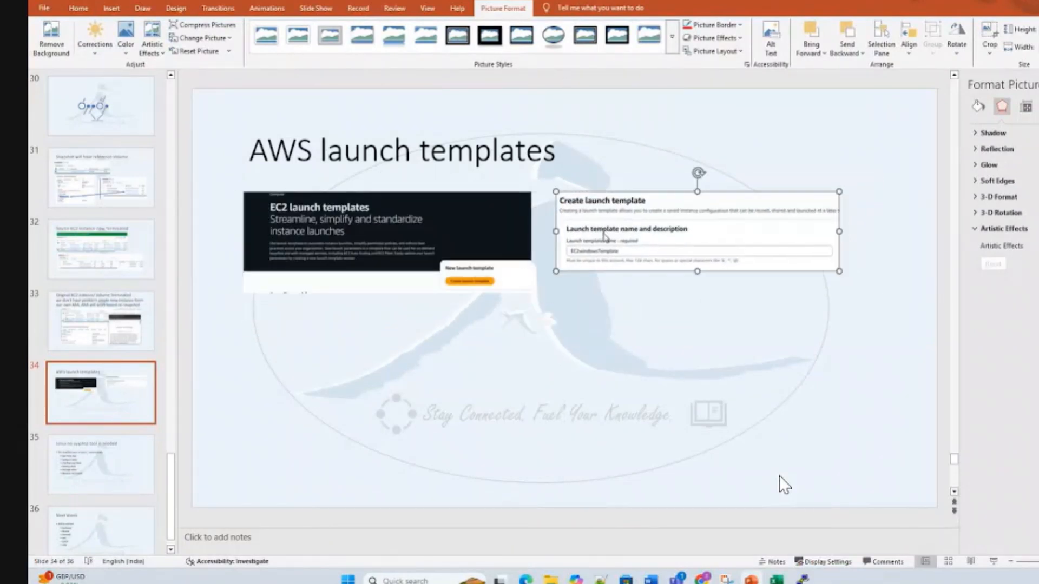
Step: Capture the browser form's Application and OS Images section and paste it, scaled down, below the template name picture in PowerPoint
key(alt+Tab)
scroll(189, 295, down, 4)
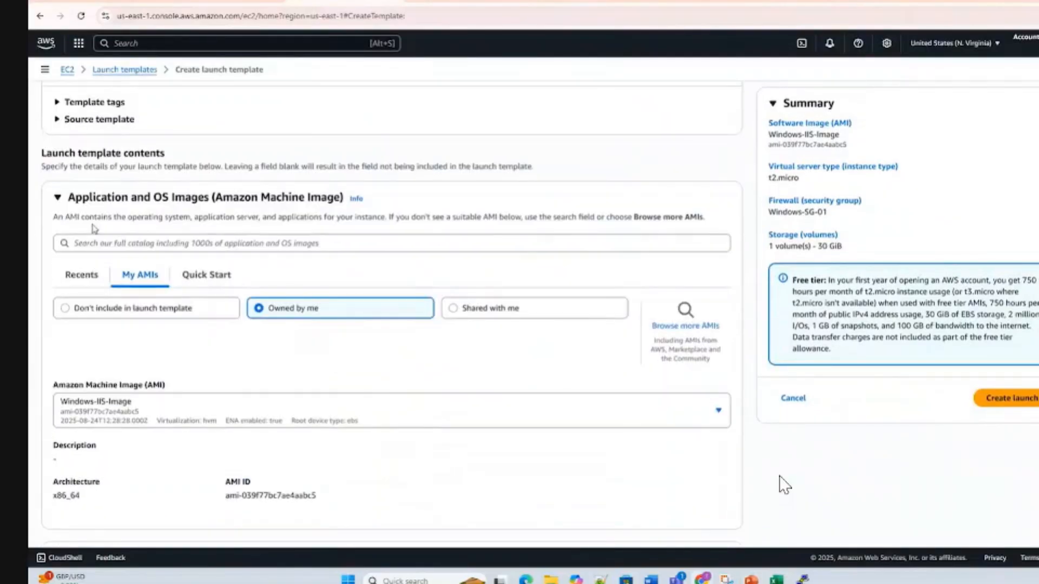
key(super+shift+s)
drag(32, 139, 470, 352)
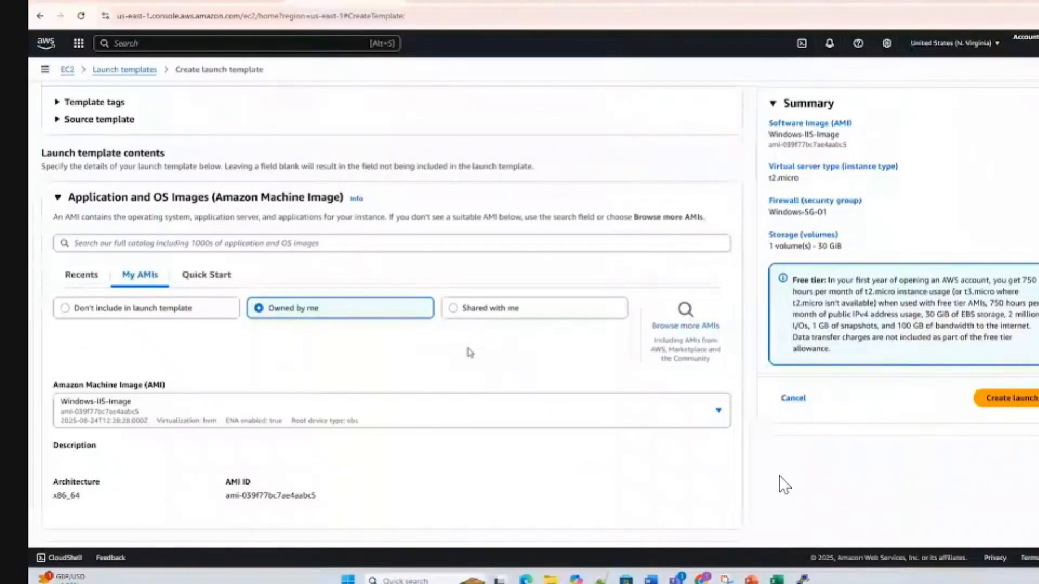
key(alt+Tab)
key(ctrl+v)
drag(342, 193, 518, 283)
drag(571, 312, 610, 313)
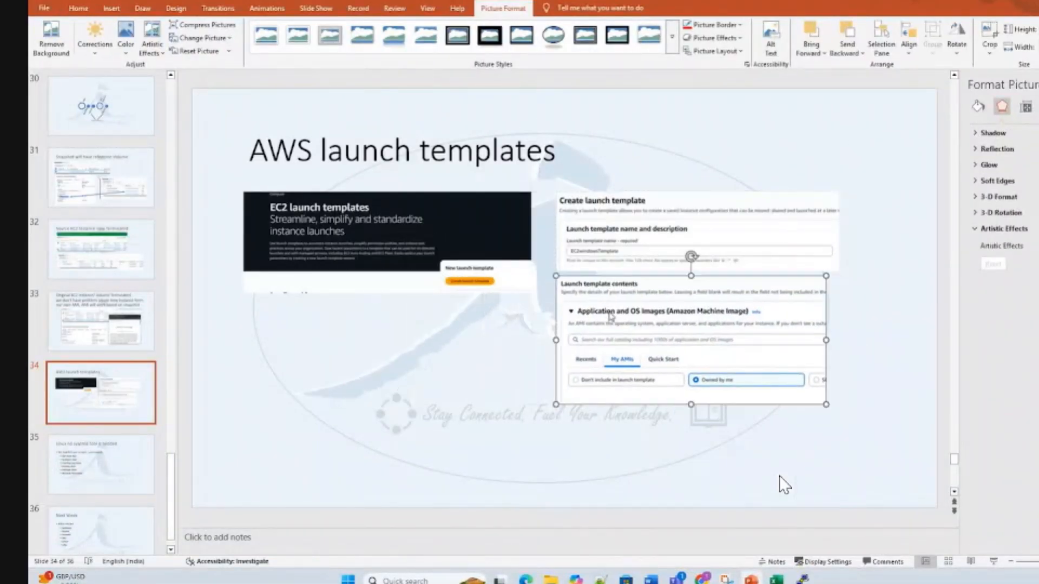
Step: Capture the browser form's Instance type and Key pair sections and paste the image onto the PowerPoint slide, scaled down
key(alt+Tab)
scroll(149, 320, down, 6)
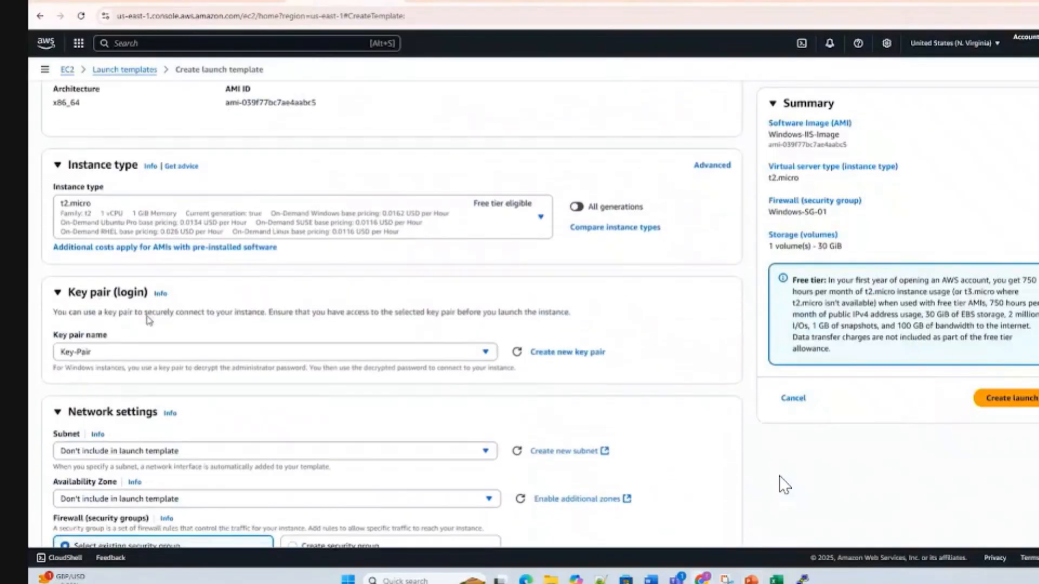
key(super+shift+s)
drag(40, 138, 282, 376)
key(alt+Tab)
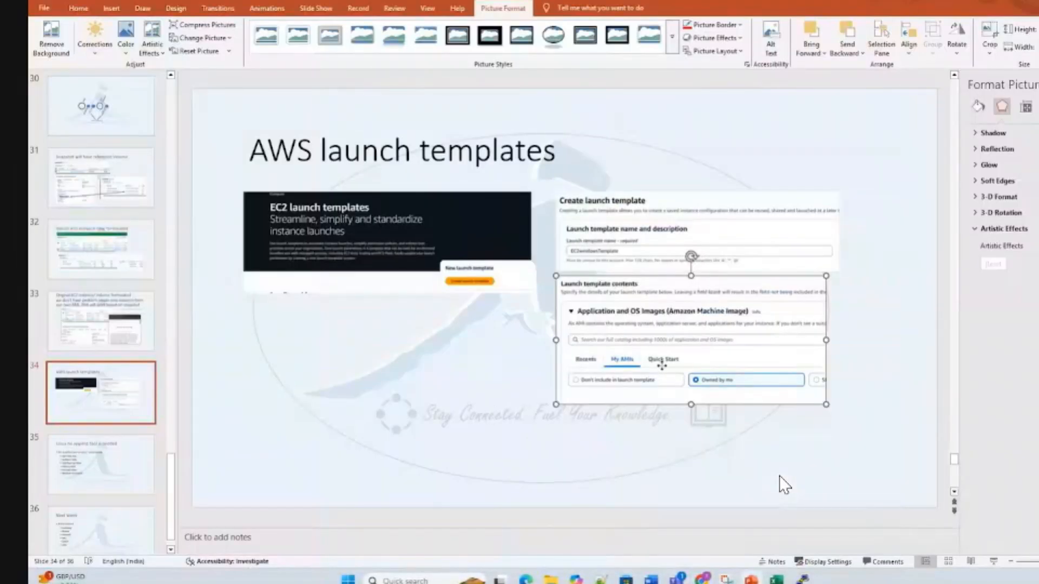
key(ctrl+v)
drag(442, 179, 524, 259)
Step: Move the template name and AMI pictures up the slide and place the instance type picture beneath them
drag(727, 234, 761, 150)
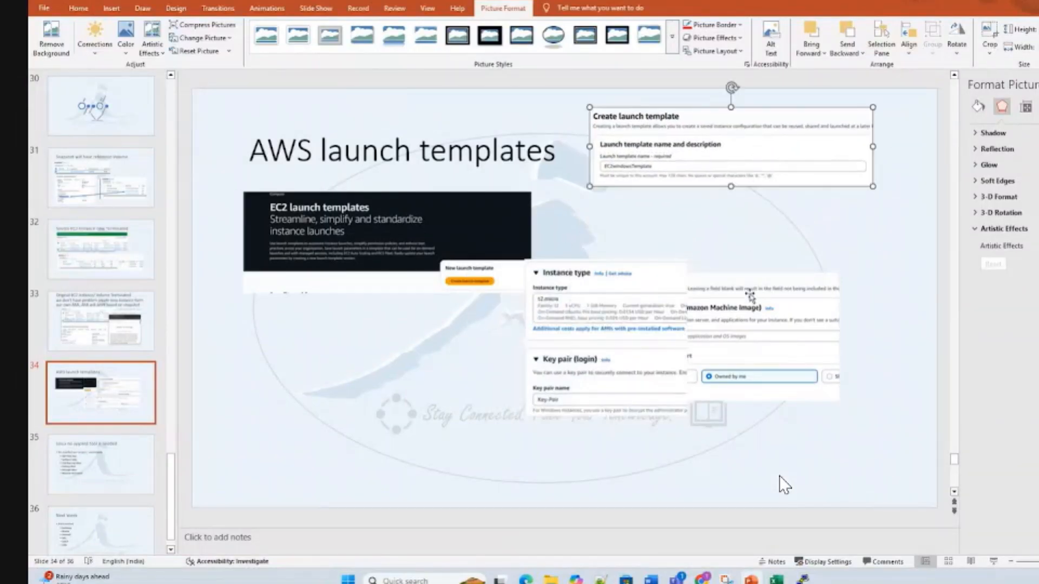
drag(751, 297, 766, 204)
drag(628, 345, 710, 416)
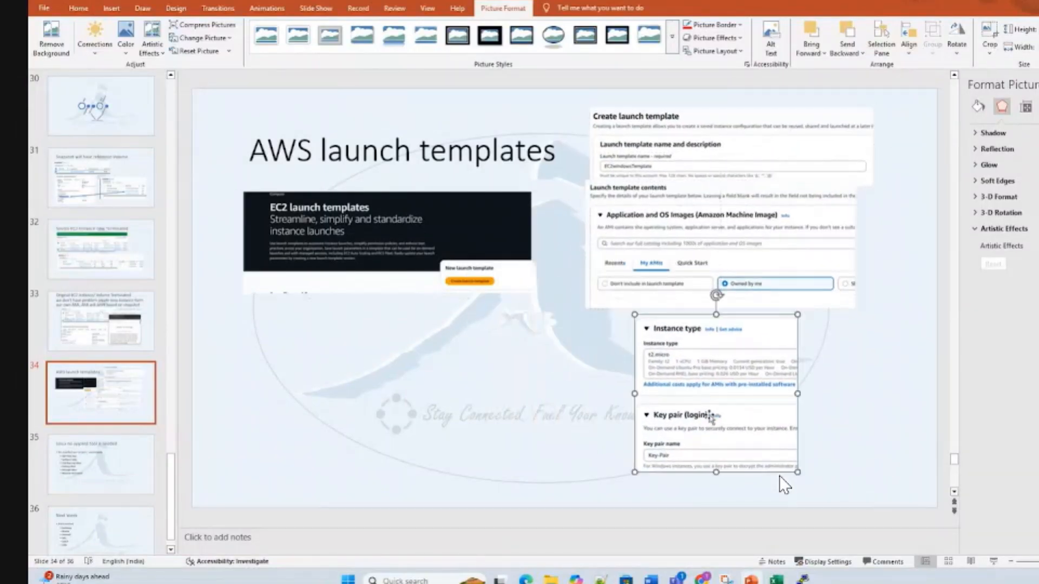
Step: Capture the browser form's Network settings section, paste it into the PowerPoint slide, and fit it beside the instance type picture
key(alt+Tab)
scroll(784, 486, down, 4)
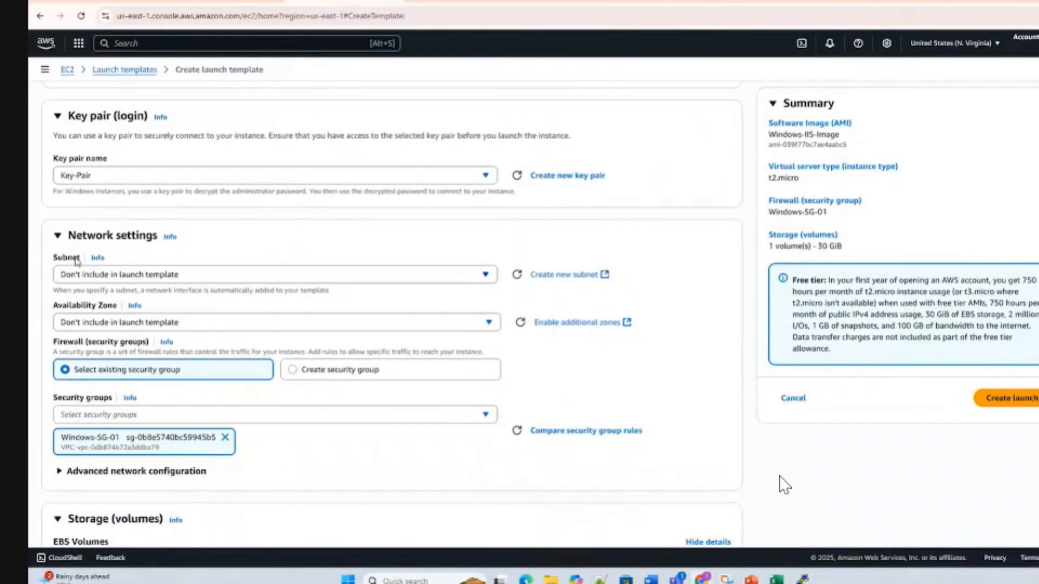
drag(41, 217, 288, 482)
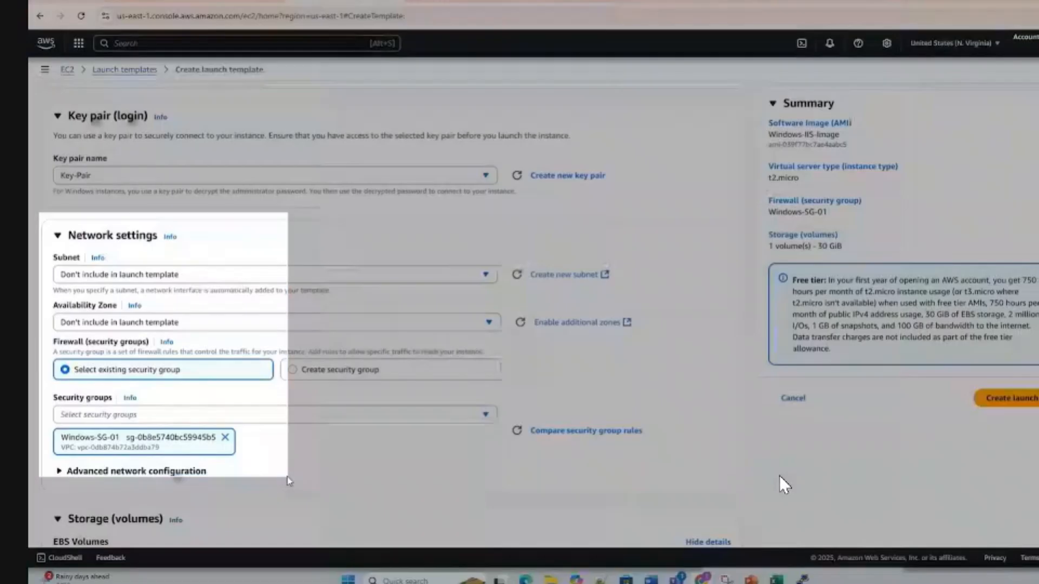
key(alt+Tab)
click(371, 399)
key(ctrl+v)
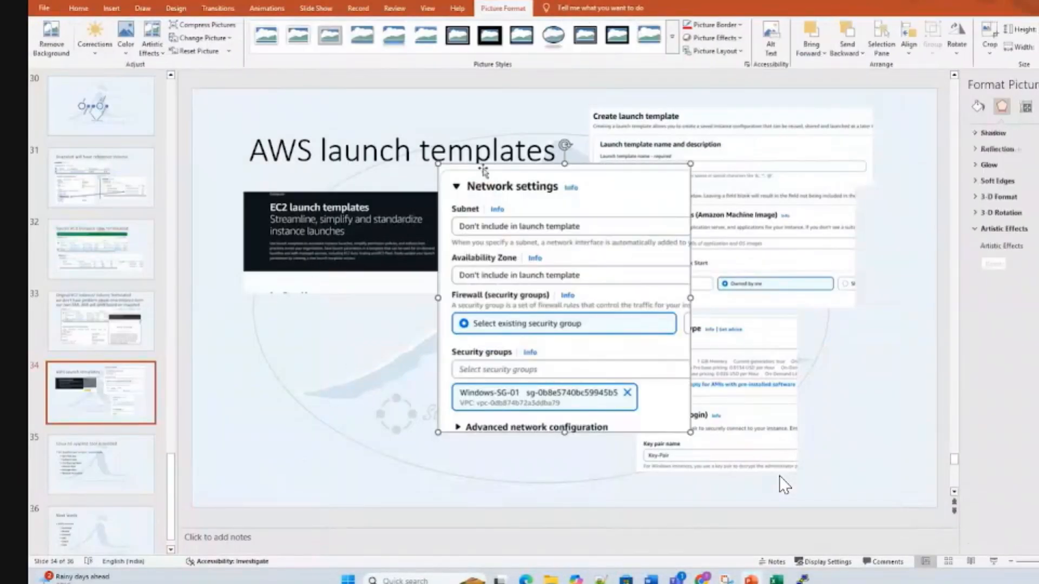
drag(449, 165, 517, 238)
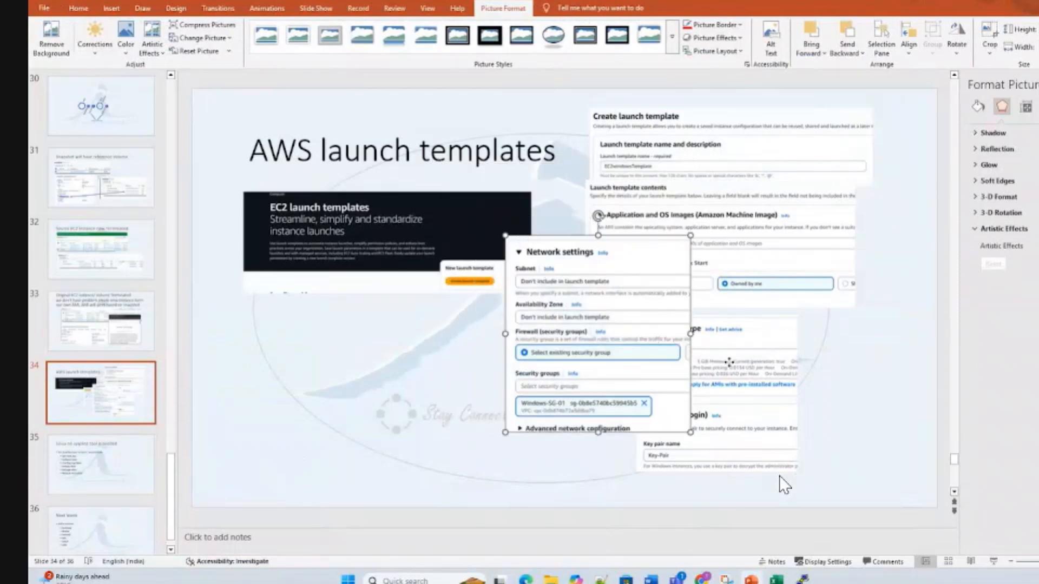
drag(730, 360, 799, 373)
drag(615, 375, 617, 433)
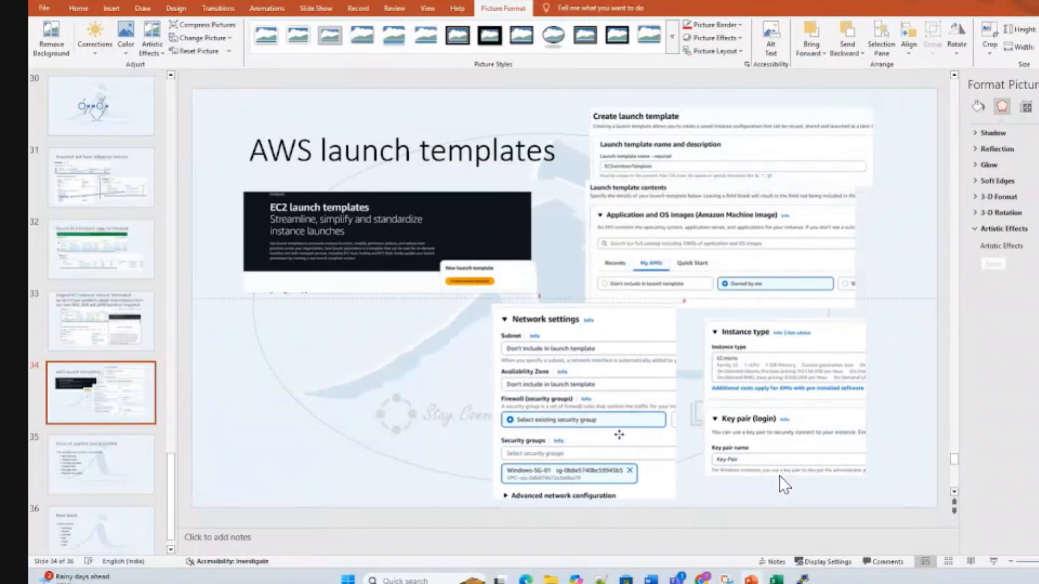
drag(490, 302, 536, 317)
drag(563, 345, 570, 341)
Step: Create the EC2windowsTemplate launch template in the AWS console and open the Launch Templates list
key(alt+Tab)
scroll(120, 362, down, 4)
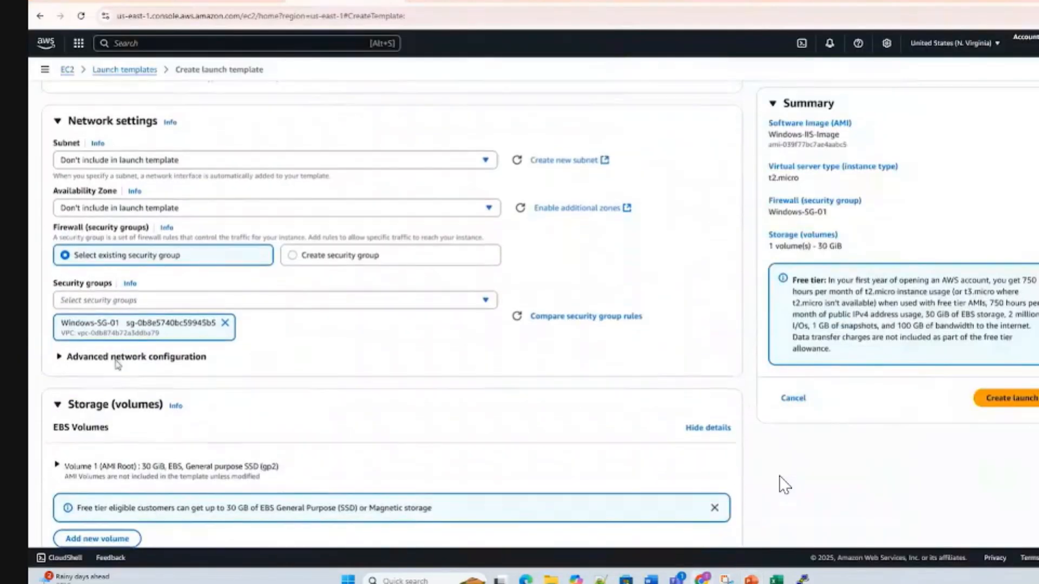
scroll(114, 301, down, 2)
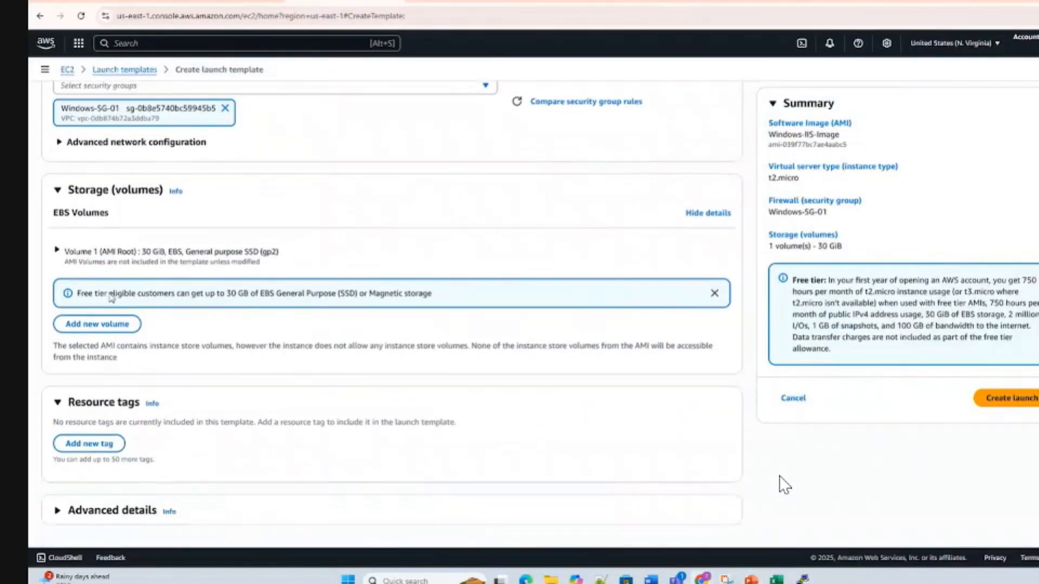
click(1034, 399)
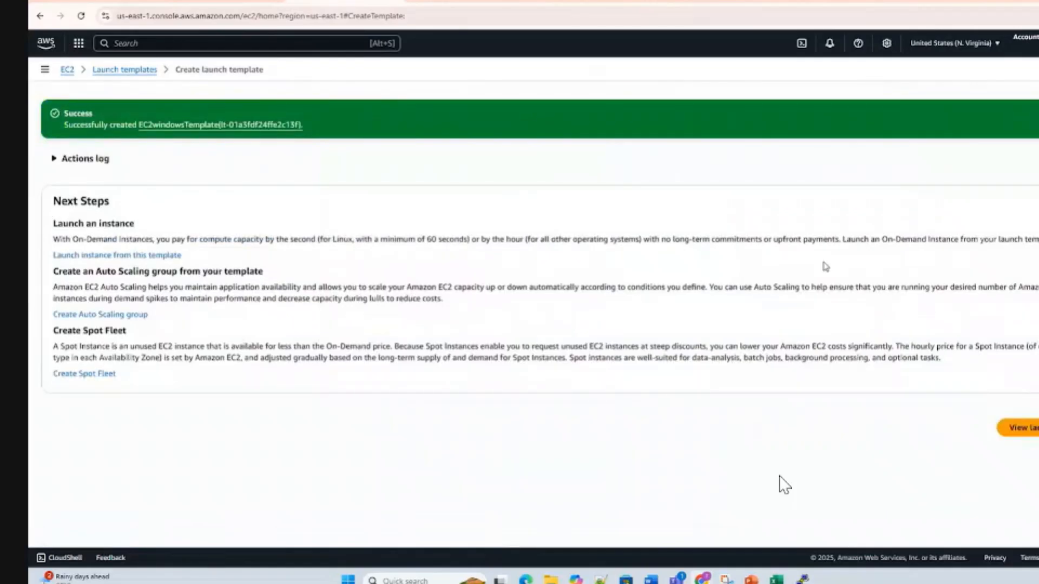
click(138, 69)
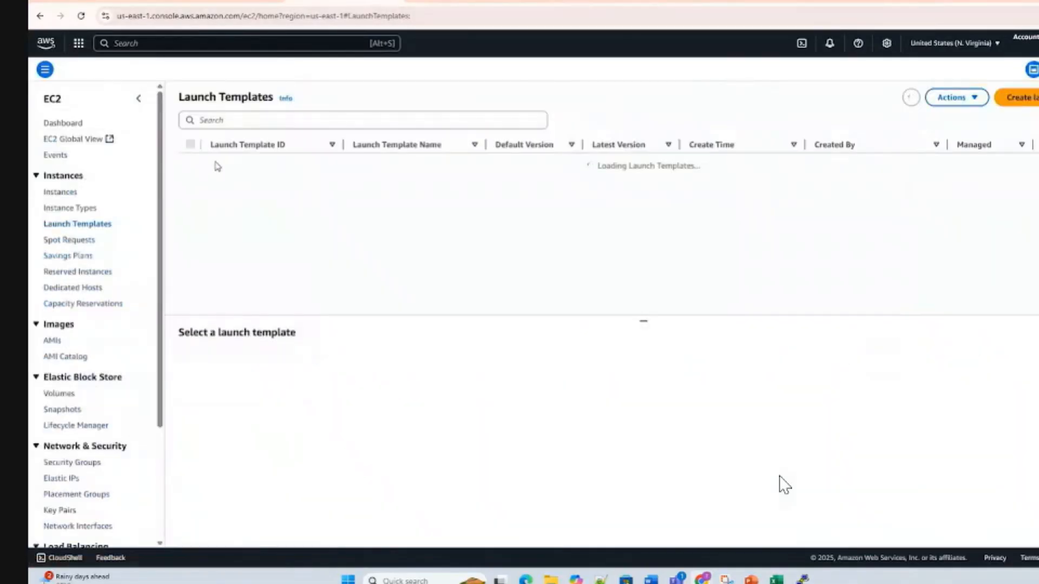
Step: Capture the Launch Templates list and paste it into the PowerPoint slide, scaled down beneath the EC2 launch templates picture
key(super+shift+s)
drag(161, 74, 529, 206)
key(alt+Tab)
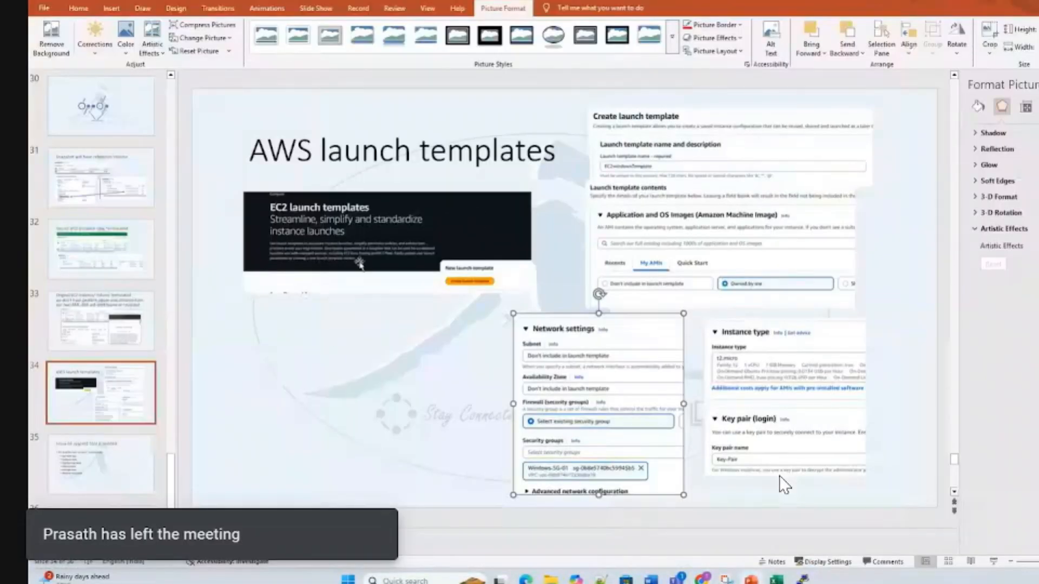
key(ctrl+v)
drag(447, 225, 297, 300)
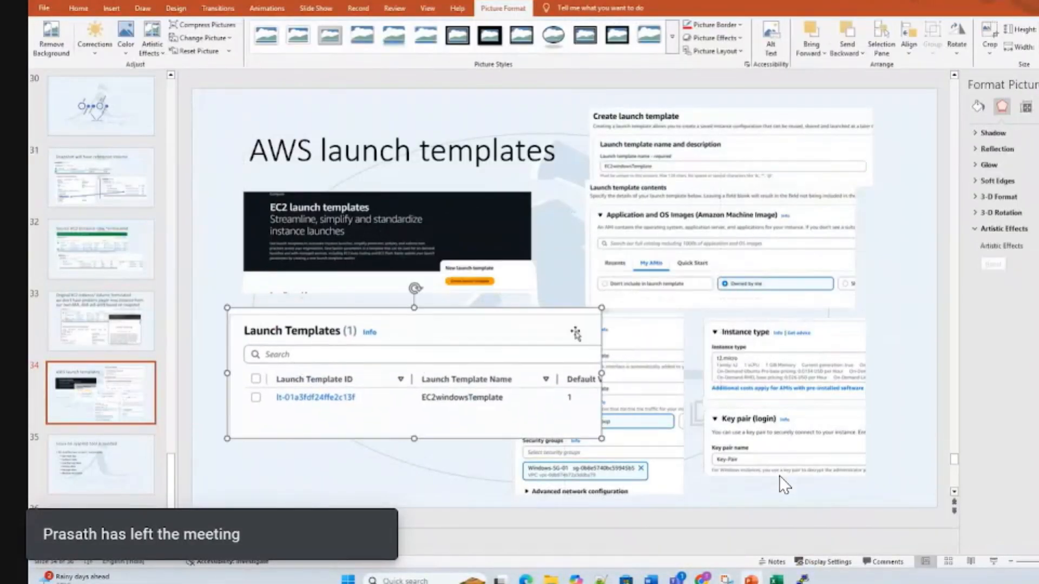
drag(602, 308, 485, 338)
drag(434, 368, 431, 334)
Step: Select EC2windowsTemplate in the AWS list, show its available actions, and replace the slide's list picture with a capture of the selected template
key(alt+Tab)
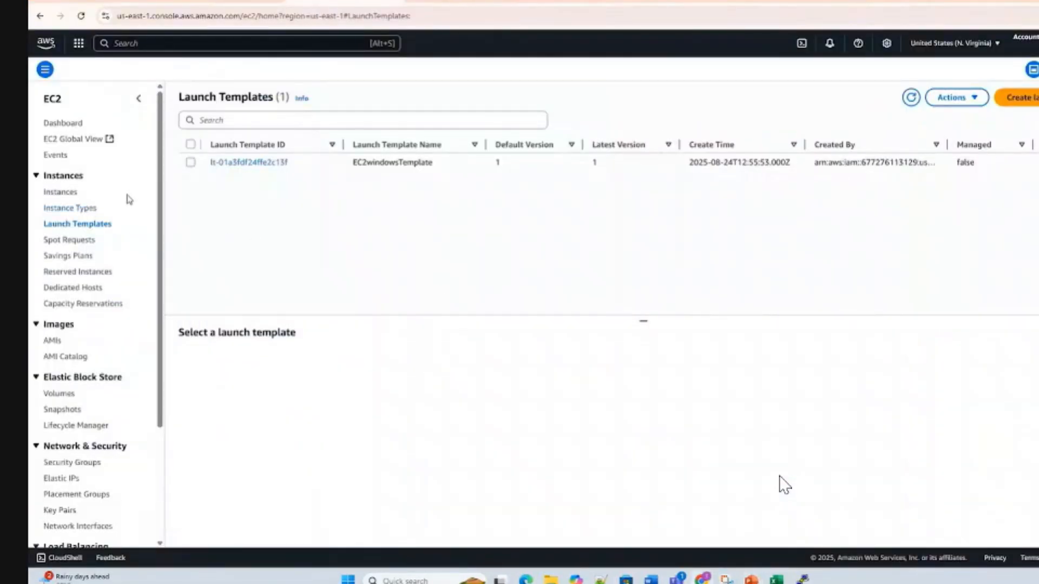
click(191, 162)
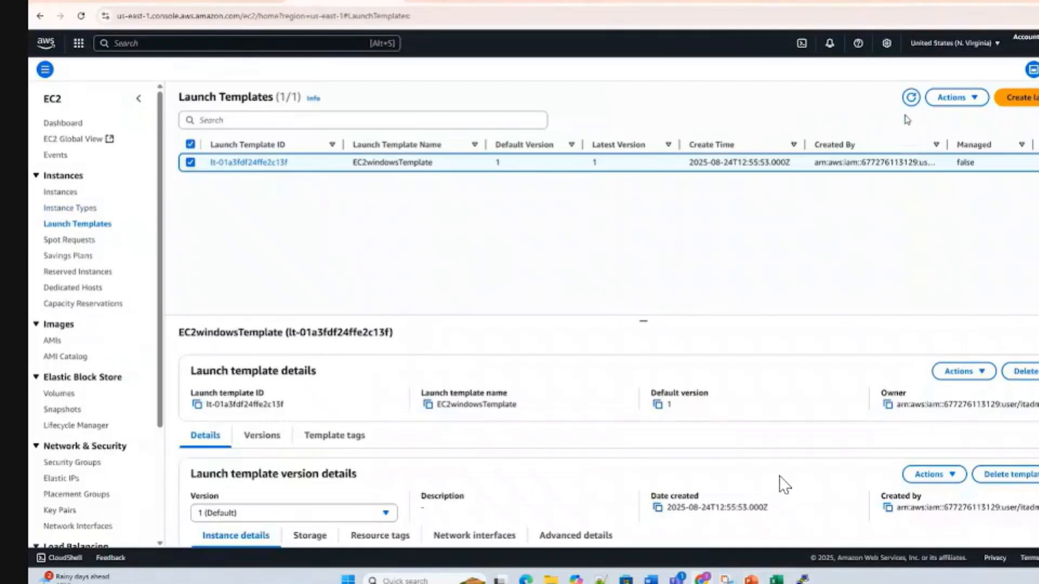
click(961, 99)
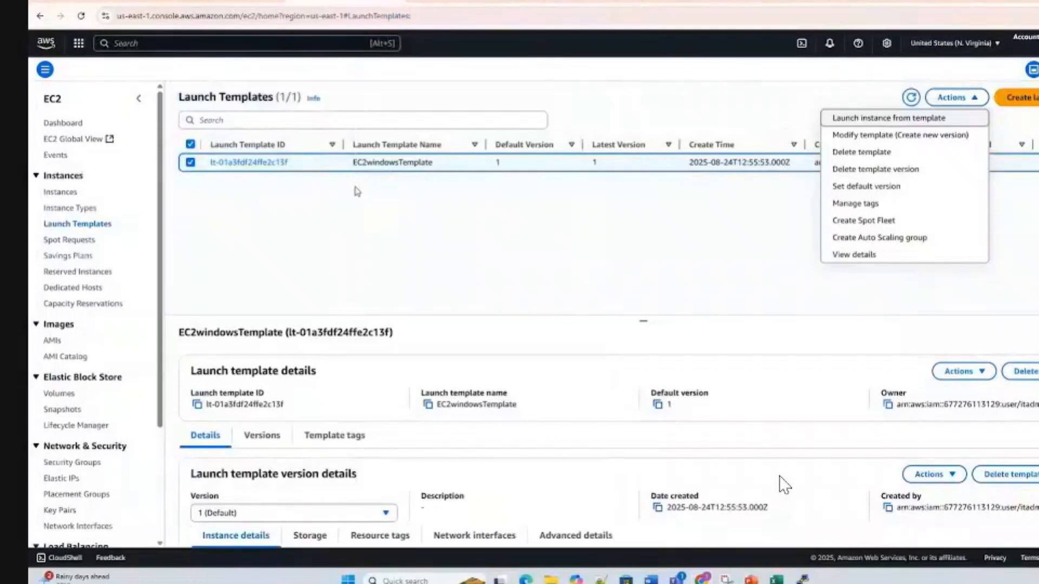
key(alt+Tab)
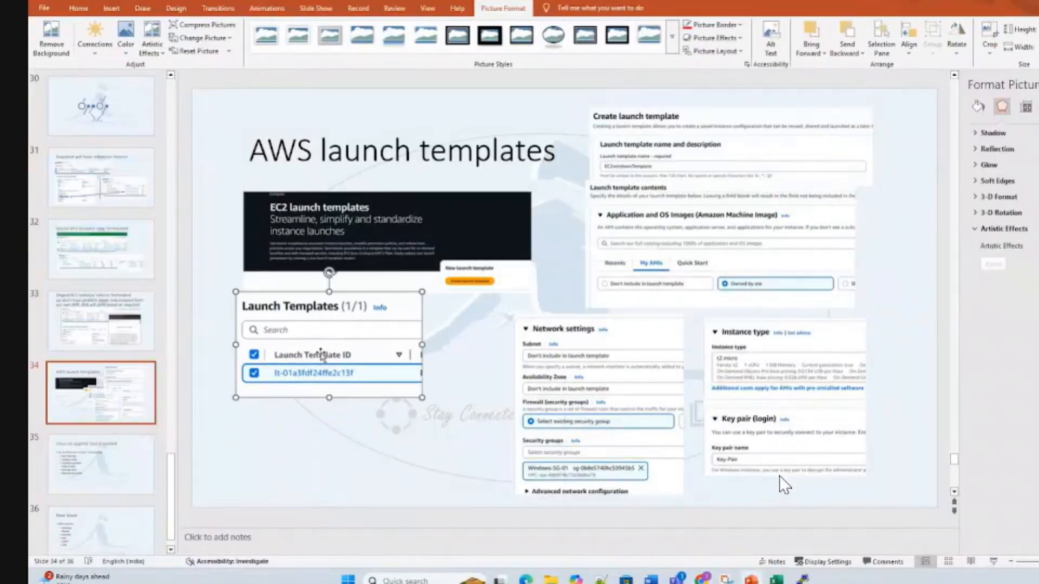
Step: Capture the AWS template actions showing Launch instance from template and paste the image, scaled down, below the list picture in PowerPoint
key(alt+Tab)
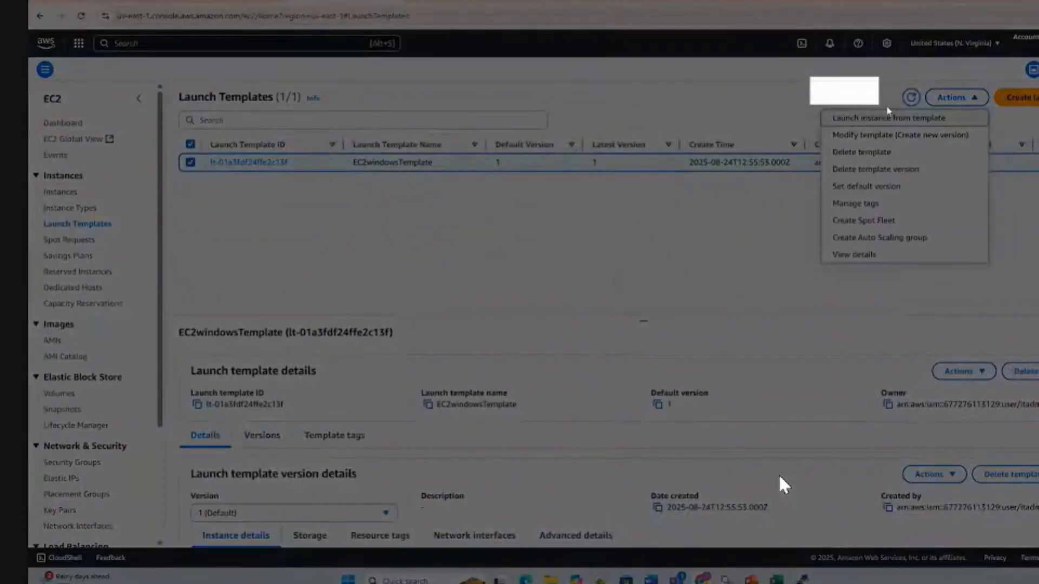
drag(887, 110, 1001, 202)
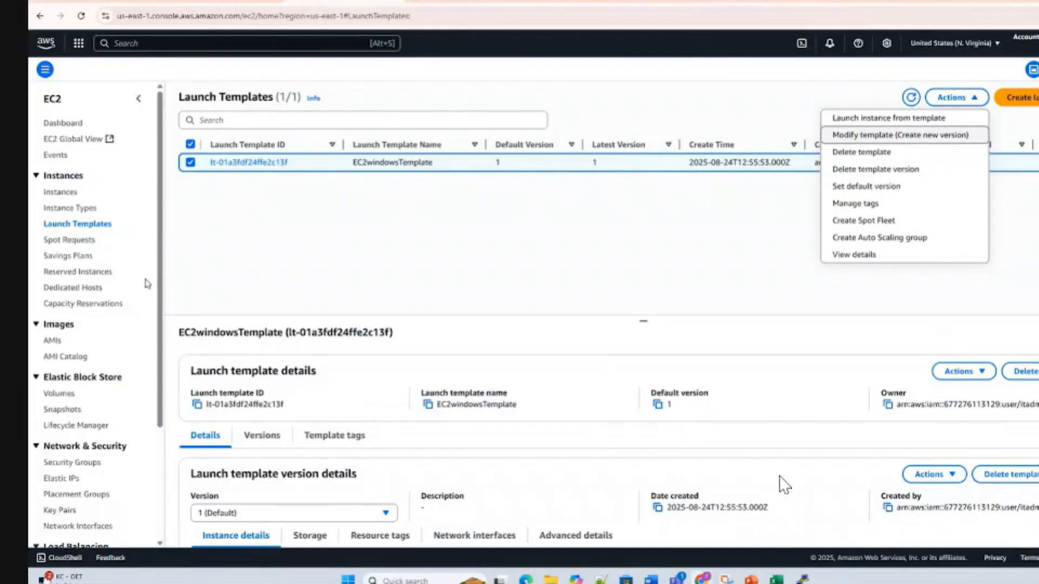
key(alt+Tab)
key(ctrl+v)
drag(575, 318, 400, 443)
drag(291, 364, 263, 425)
click(459, 460)
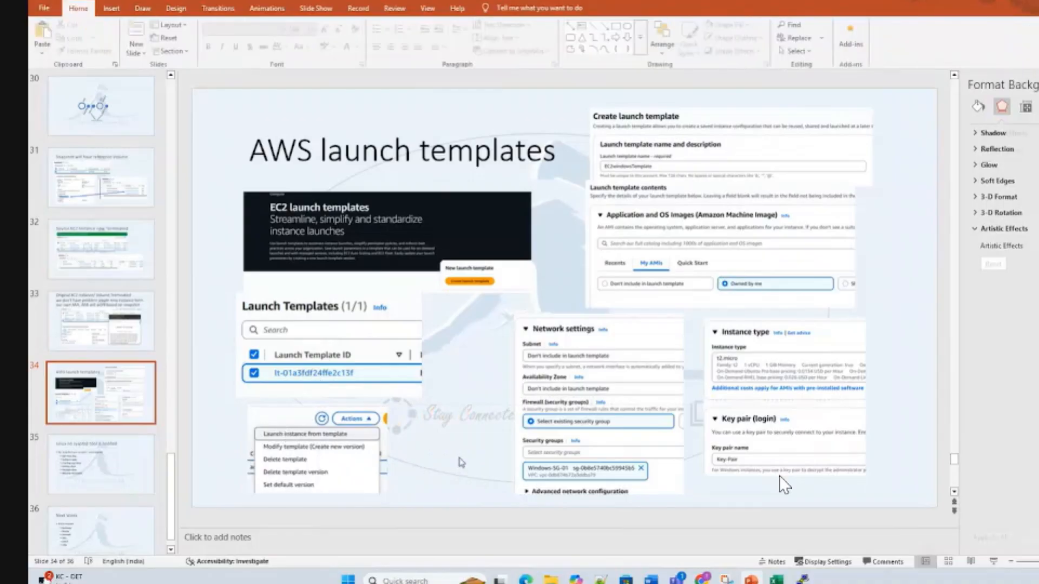
key(alt+Tab)
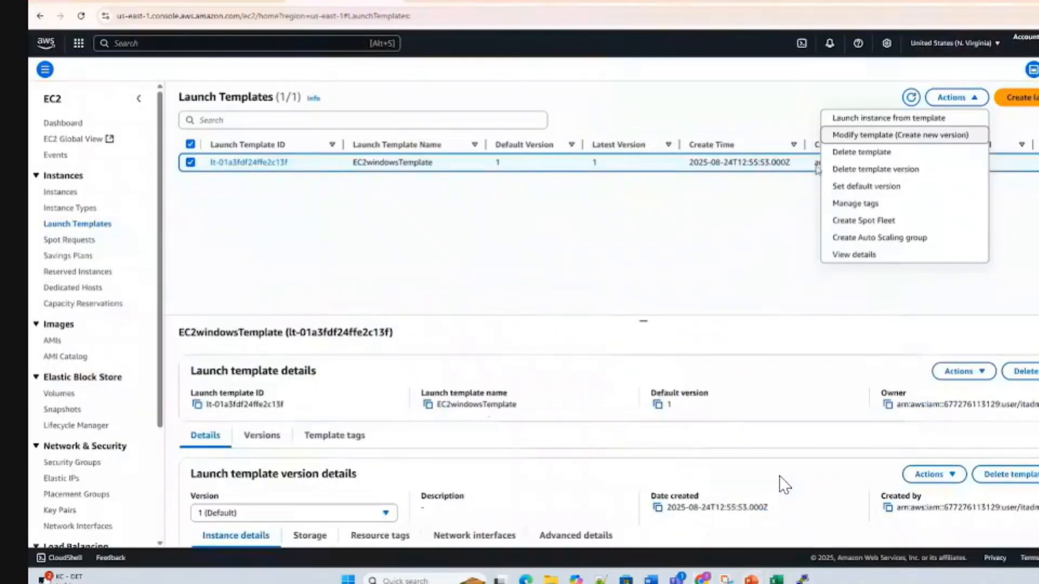
click(870, 117)
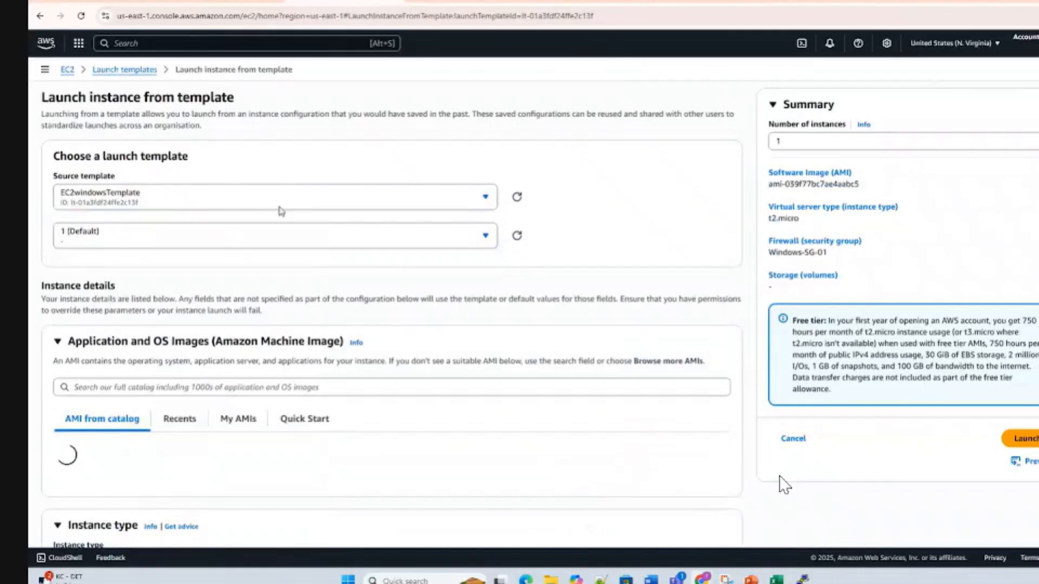
scroll(272, 333, down, 10)
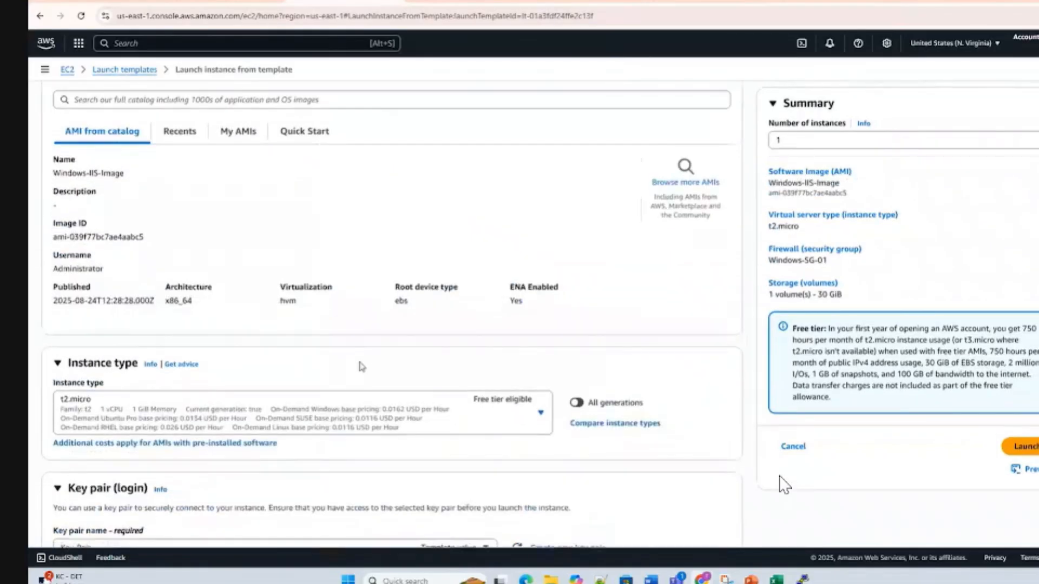
scroll(411, 330, down, 3)
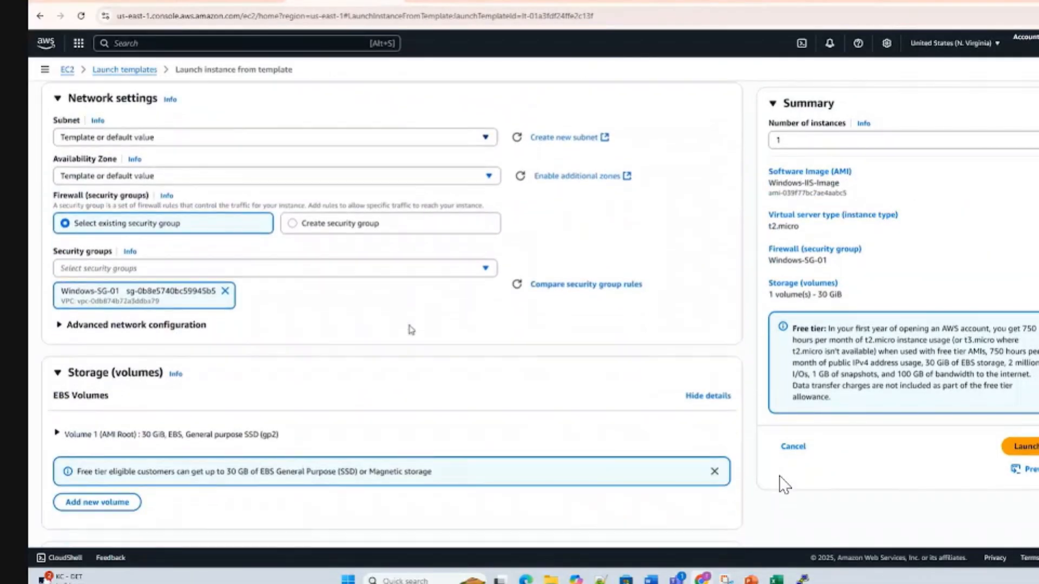
click(136, 142)
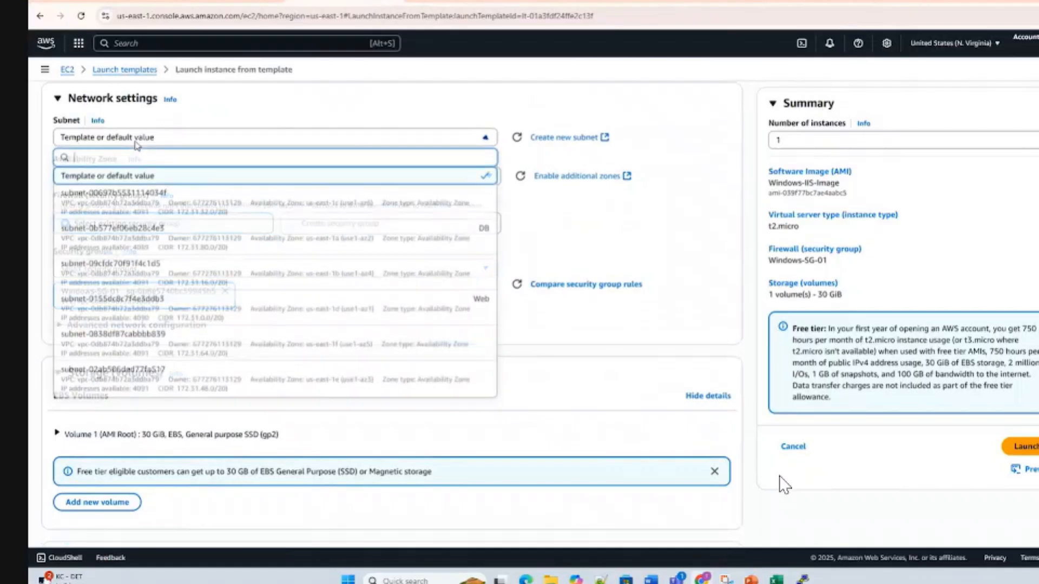
click(150, 194)
Step: Try Availability Zone us-east-1a, check the selected subnet's zone, and change the Availability Zone to us-east-1c
click(140, 193)
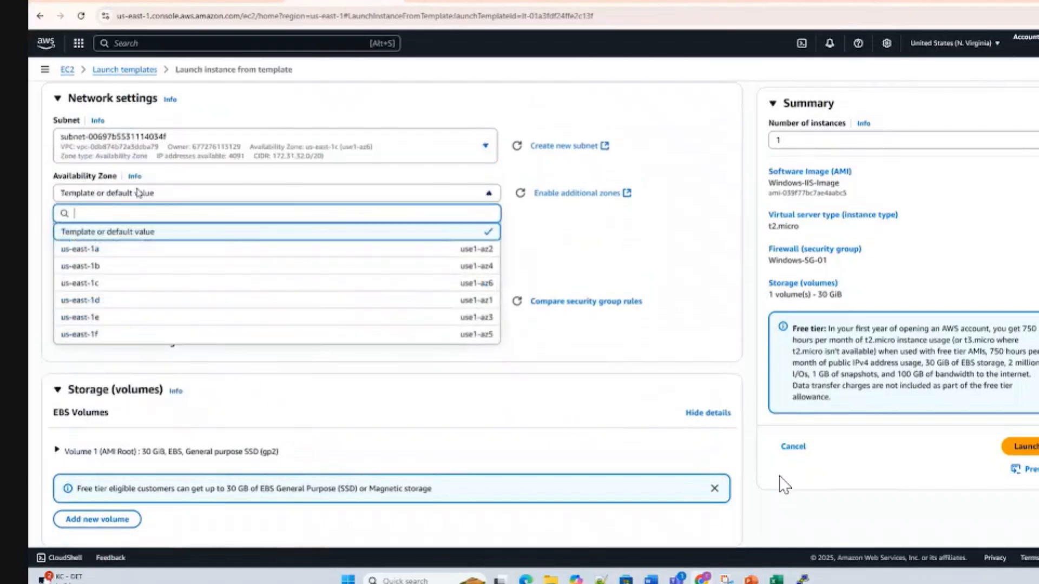
click(152, 252)
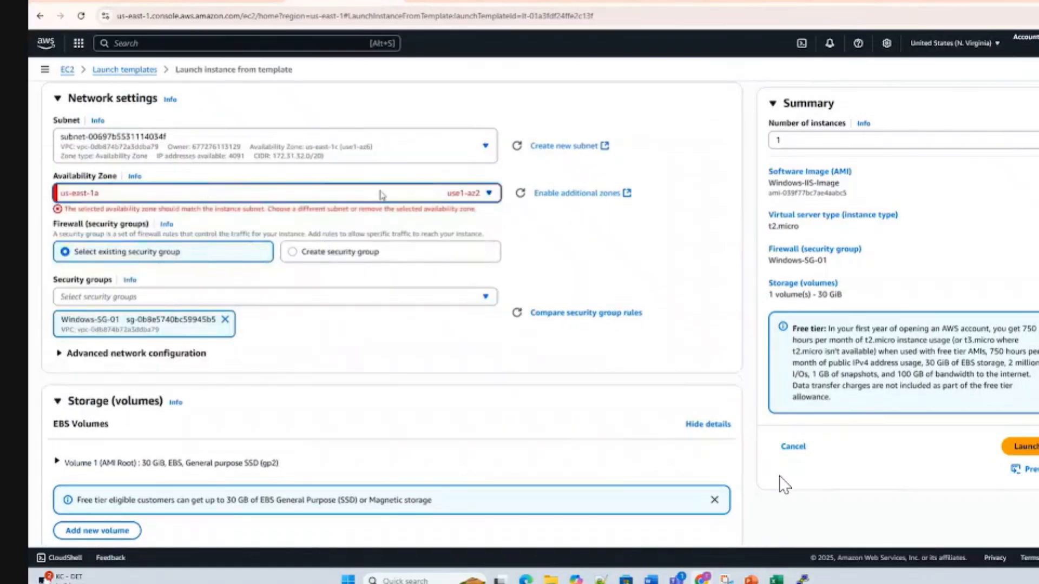
click(431, 195)
click(388, 161)
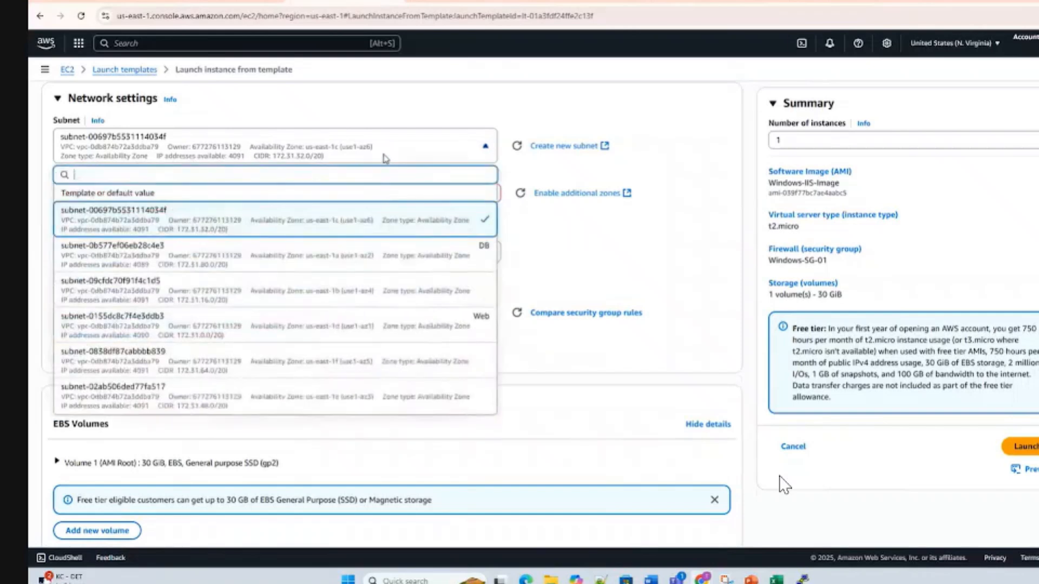
click(431, 227)
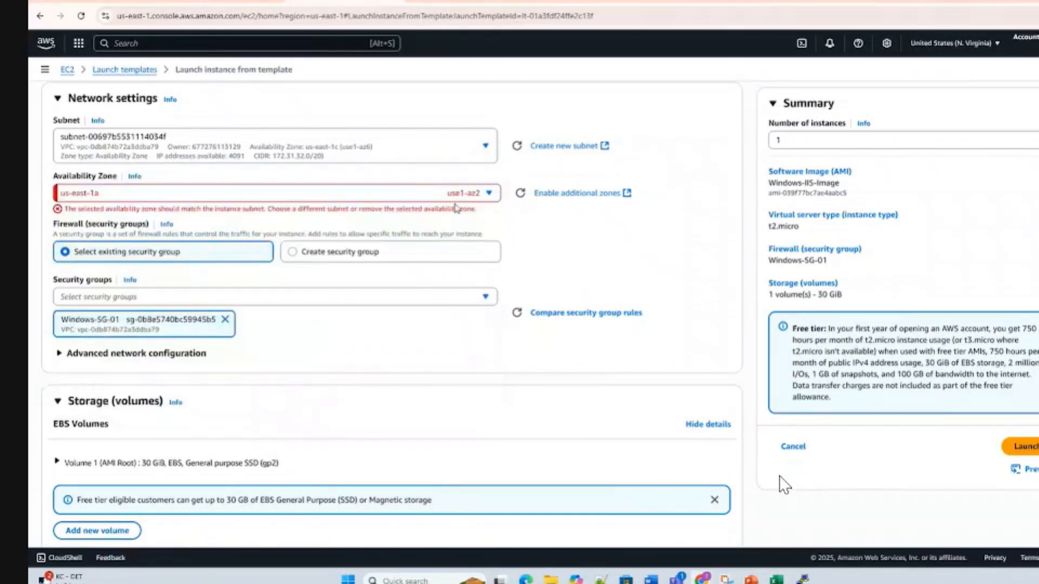
click(472, 196)
click(476, 286)
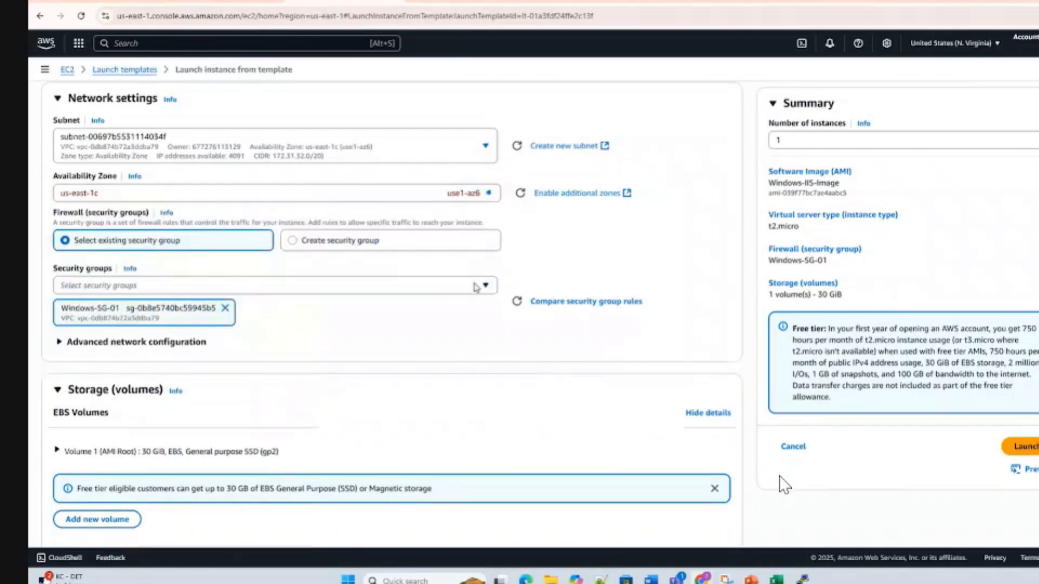
Step: Set the Availability Zone to us-east-1b and capture the subnet and zone part of the network settings
click(470, 194)
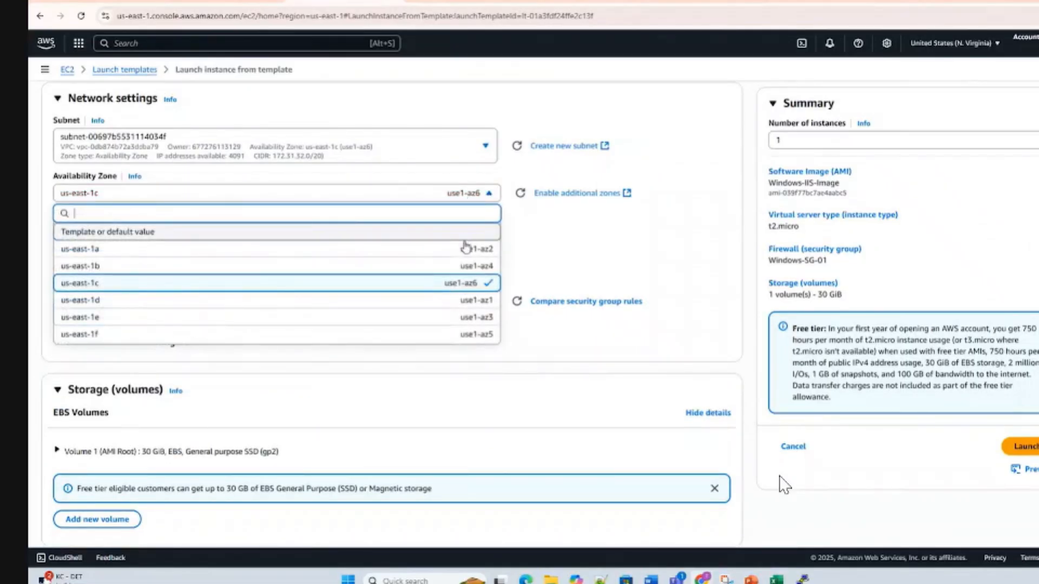
click(465, 263)
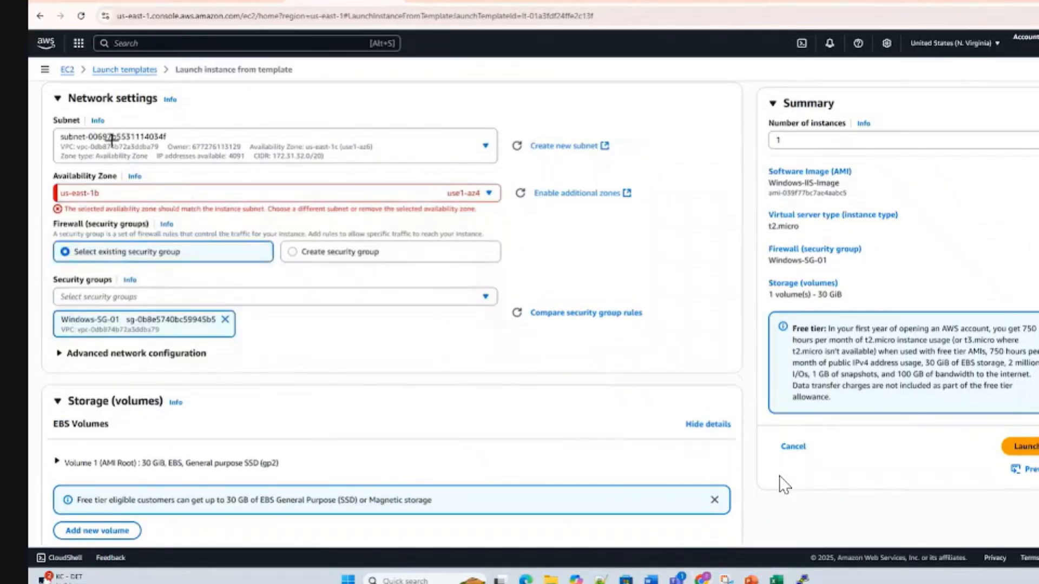
key(super+shift+s)
drag(29, 55, 529, 243)
Step: Switch to PowerPoint, add a new slide after the AWS launch templates slide, and paste the network settings capture onto it
key(alt+Tab)
right_click(140, 399)
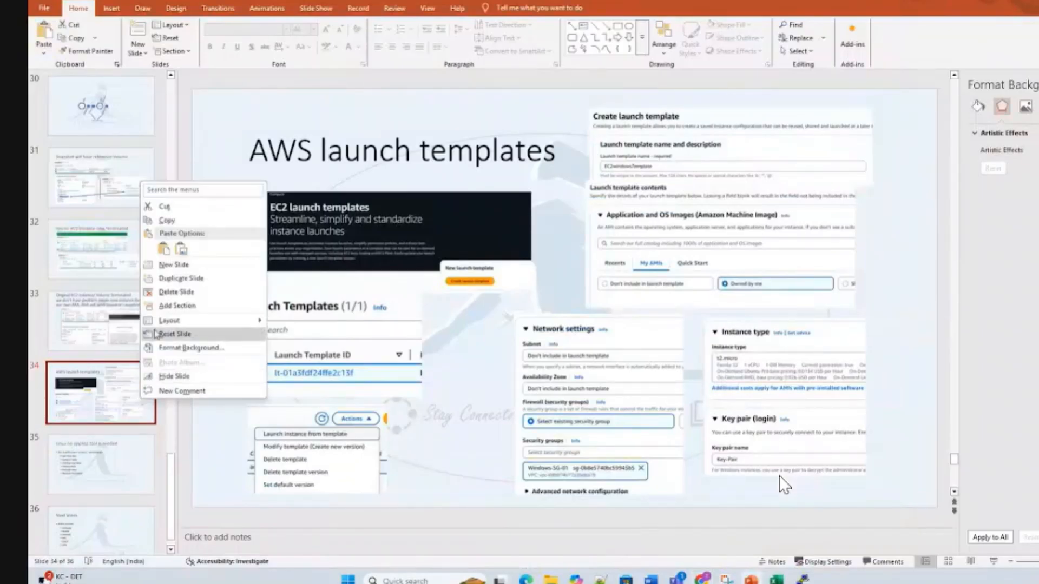
click(174, 265)
key(ctrl+v)
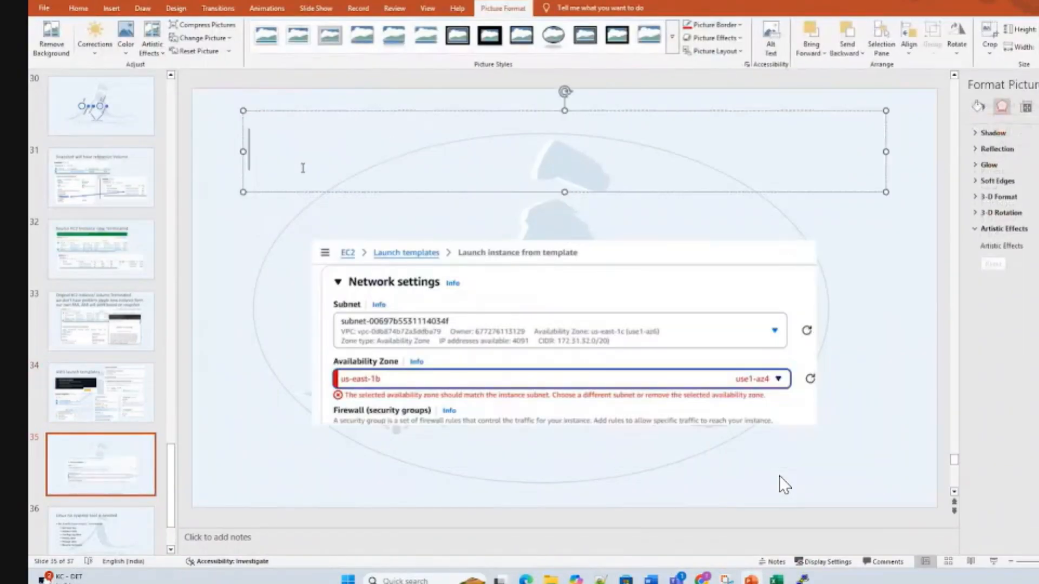
Step: Title the new slide "Select Subnet is AZ6" with "AZ is AZ4" on a second line
text(Subnet)
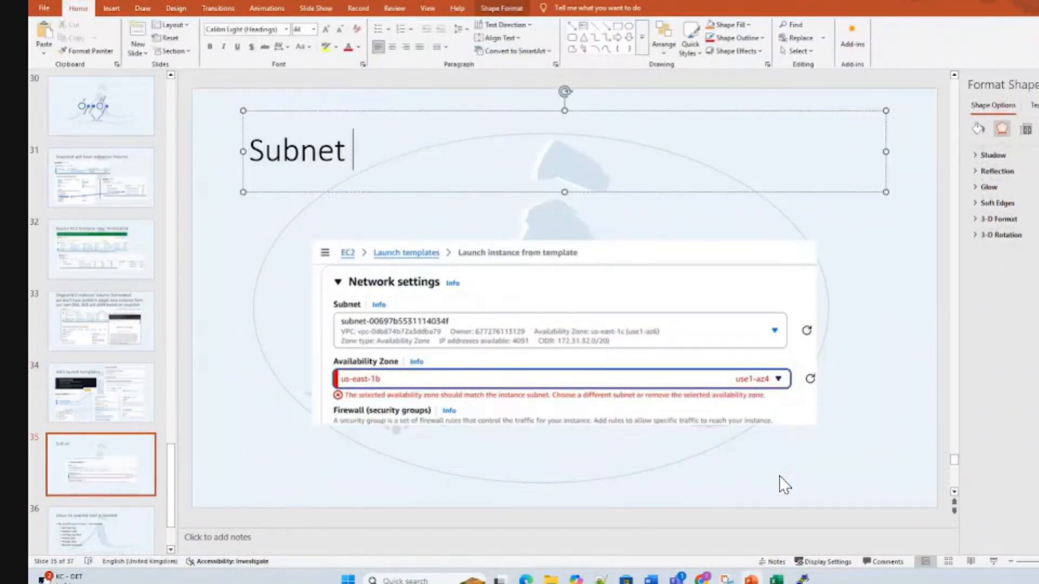
key(Home)
text(Select)
key(End)
text(is AZ)
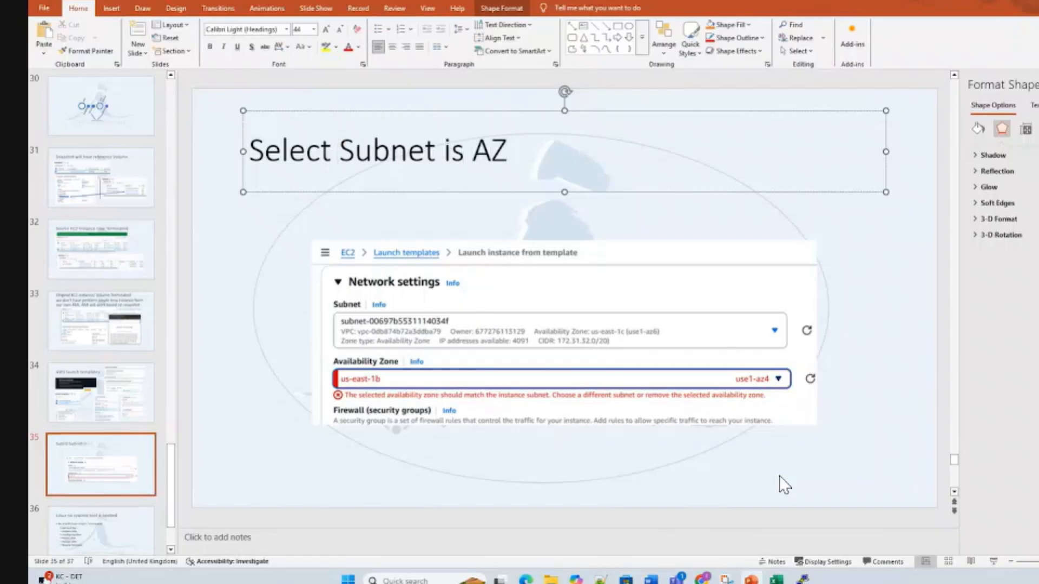
text(6 and AA)
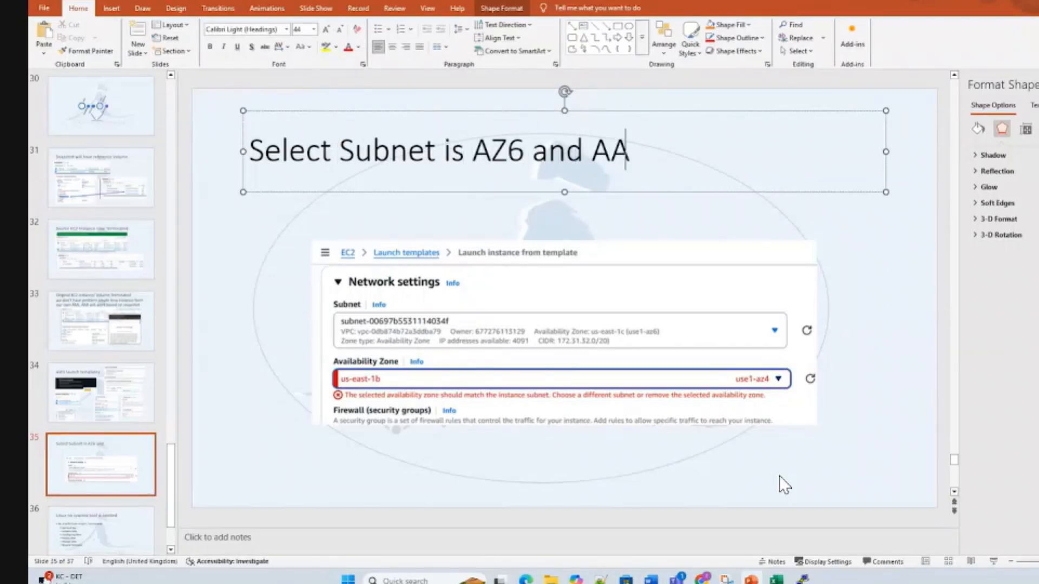
key(BackSpace)
text(Z is )
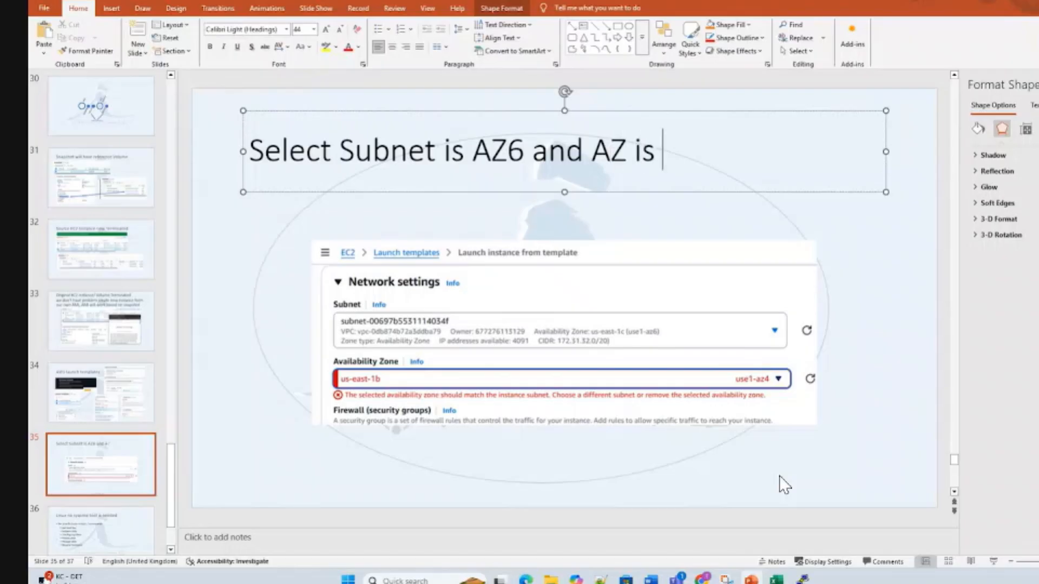
text(AZ)
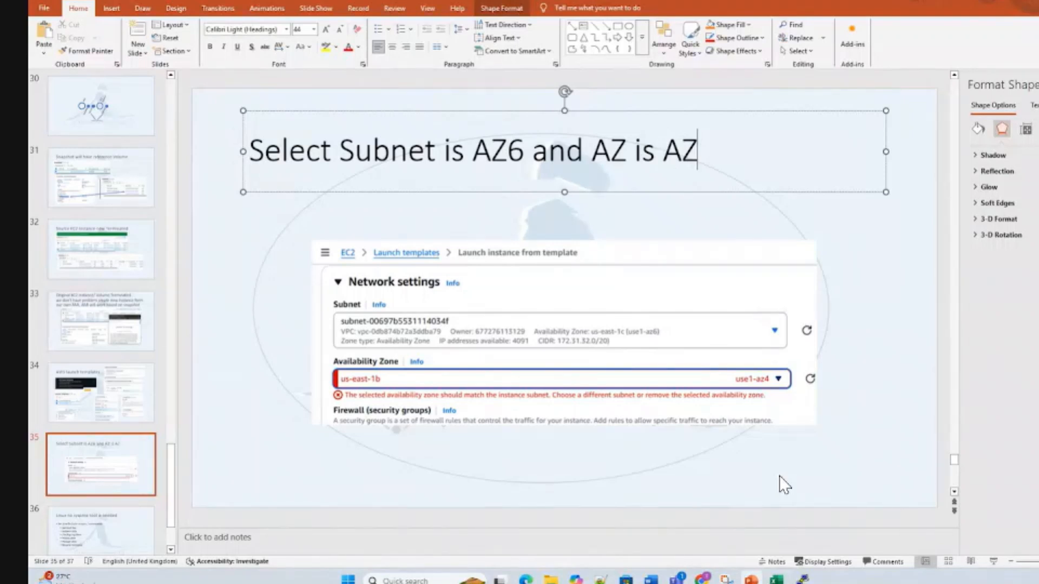
text(4)
key(ctrl+Left)
key(ctrl+Left)
key(ctrl+Left)
key(ctrl+BackSpace)
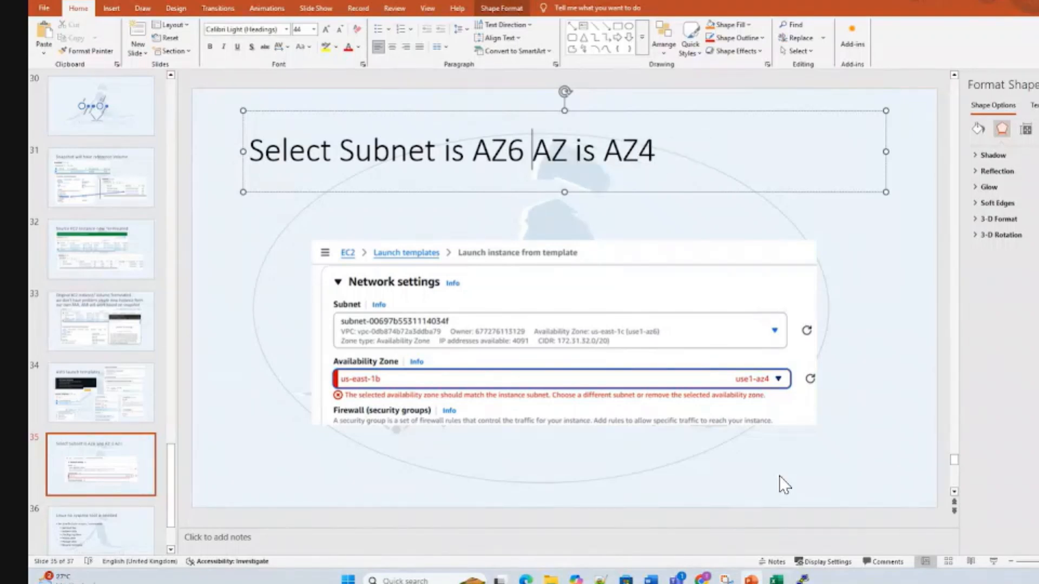
key(Return)
key(Left)
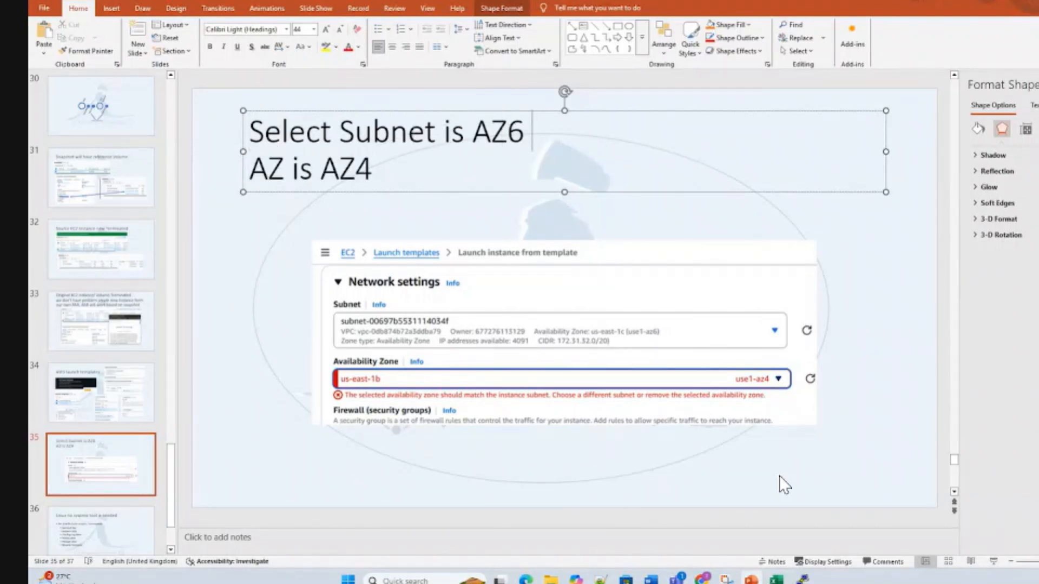
Step: Enlarge the network settings picture and position it beneath the two-line slide title
click(659, 338)
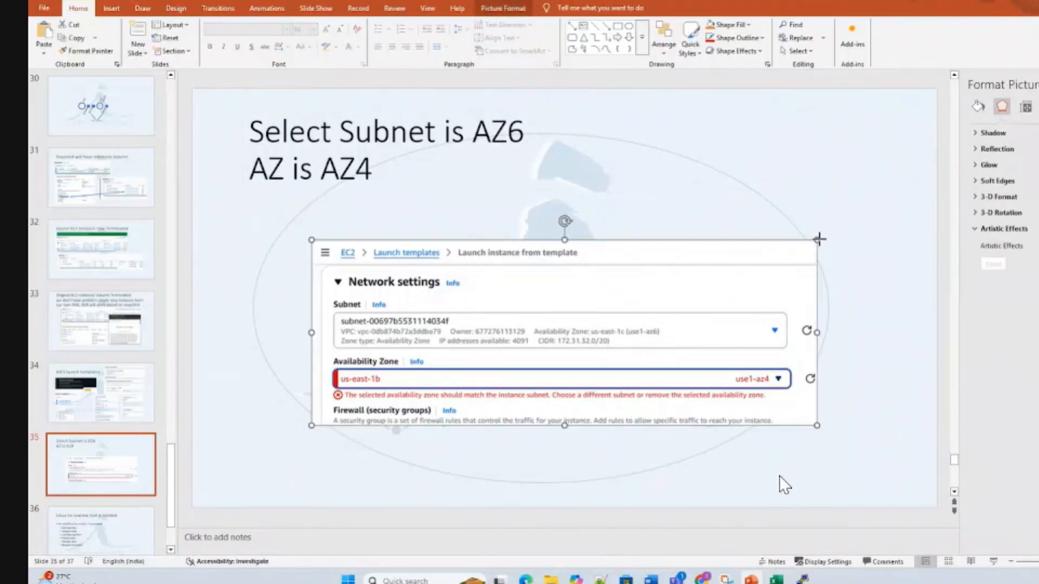
drag(819, 239, 935, 198)
drag(778, 229, 689, 242)
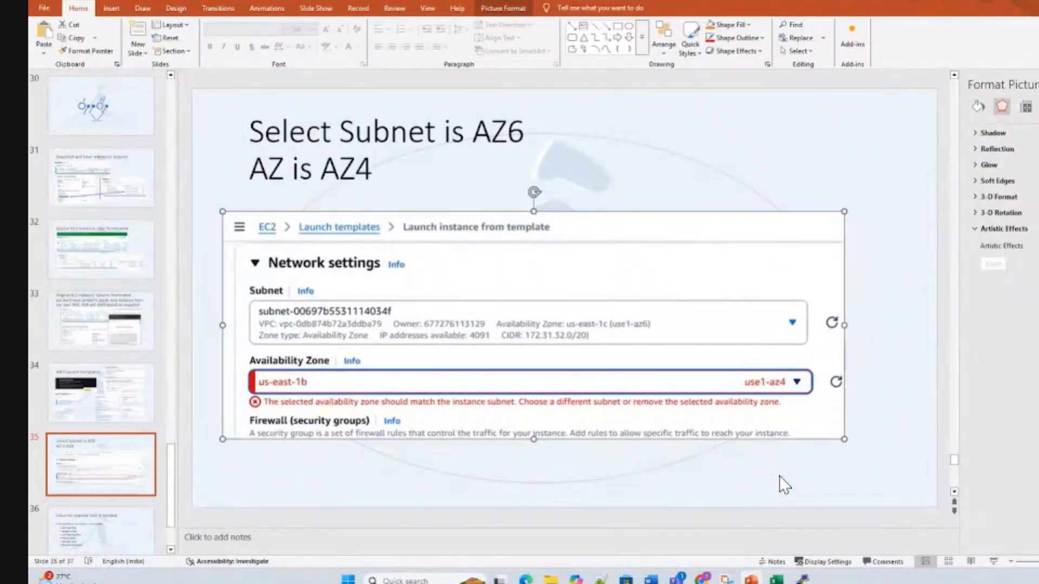
Step: Draw an arrow pointing to the subnet's zone in the network settings picture and thicken its outline
click(112, 8)
click(211, 38)
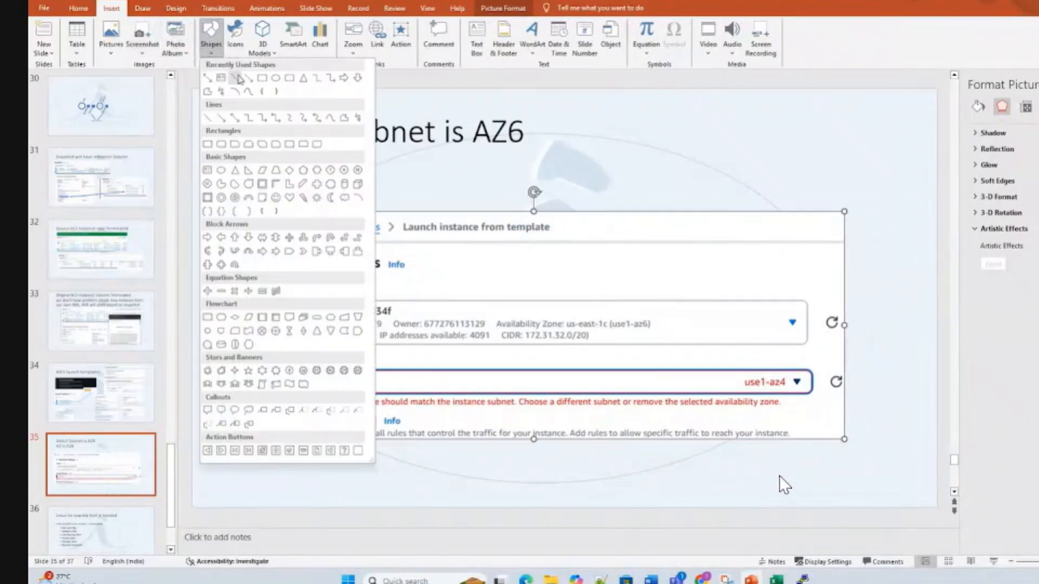
click(235, 78)
drag(729, 131, 638, 313)
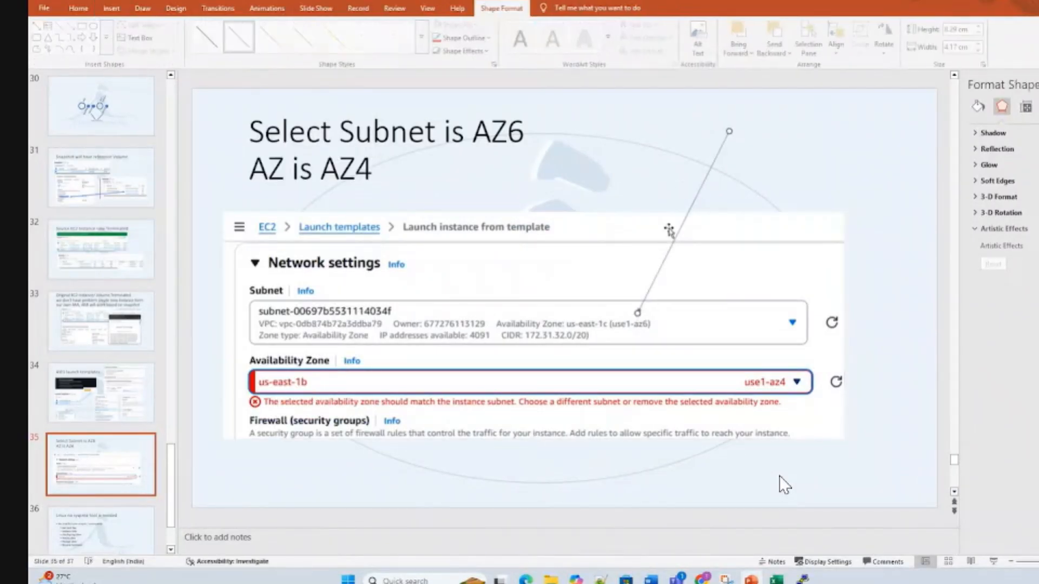
click(467, 37)
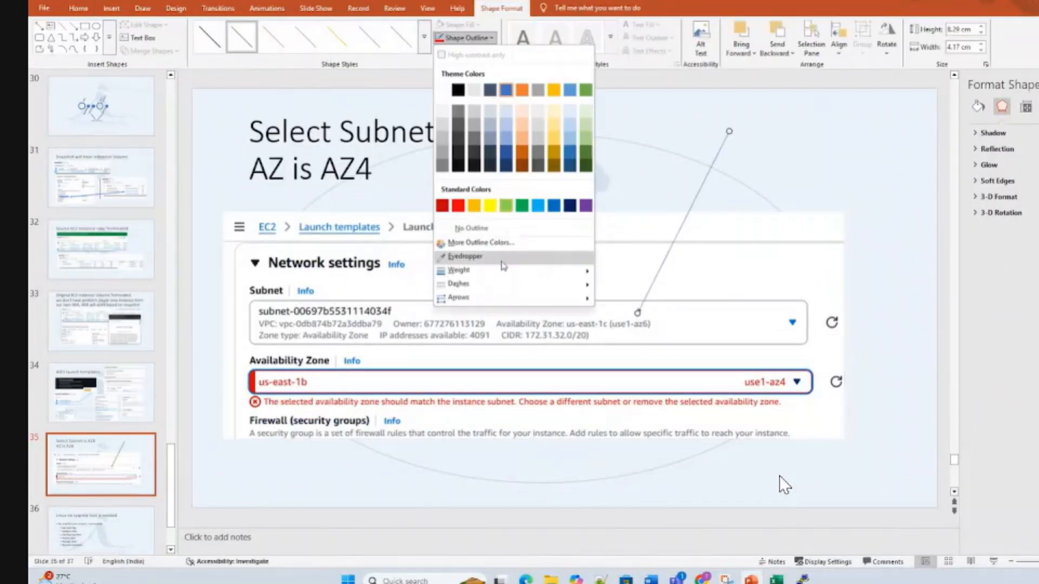
mouse_move(568, 270)
click(635, 336)
Step: Duplicate the arrow and place the copy so it points to use1-az4 in the Availability Zone field
key(ctrl+c)
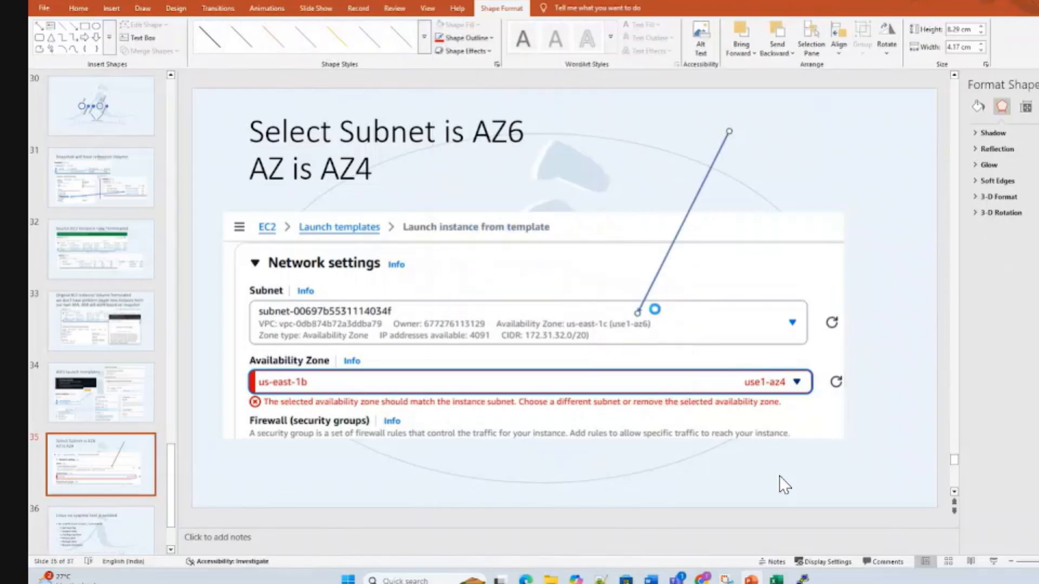
key(ctrl+v)
drag(668, 290, 792, 339)
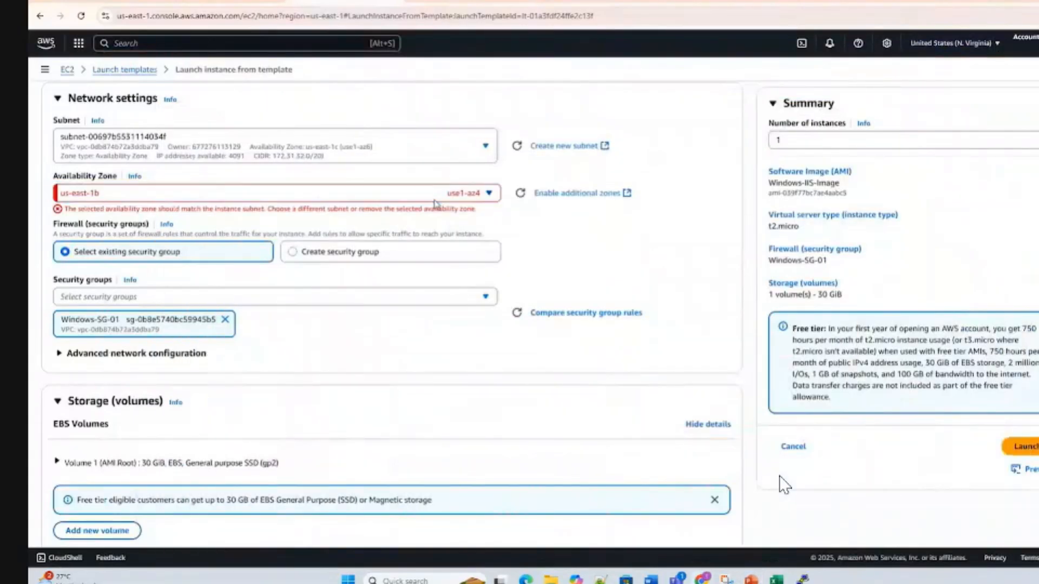
Step: In the AWS console, capture the network settings with the Availability Zone options listed, and set the zone to us-east-1c
click(485, 194)
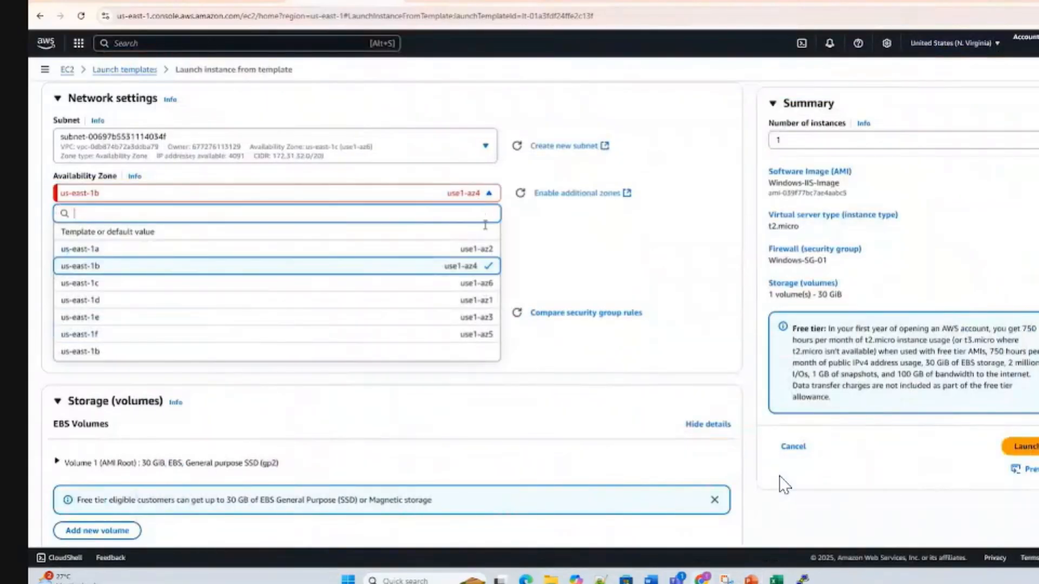
key(super+shift+s)
drag(43, 83, 448, 363)
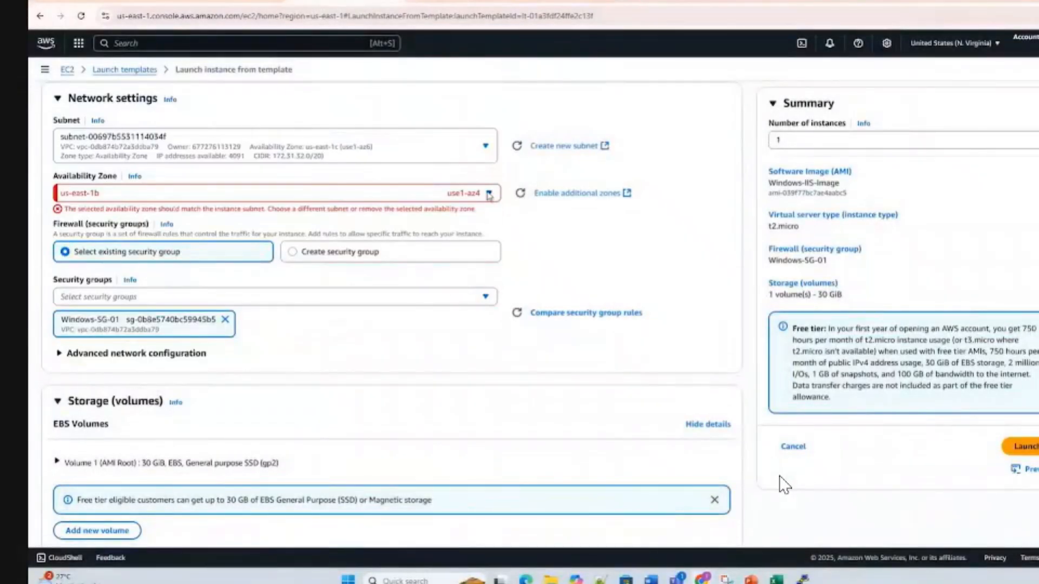
click(488, 194)
click(485, 282)
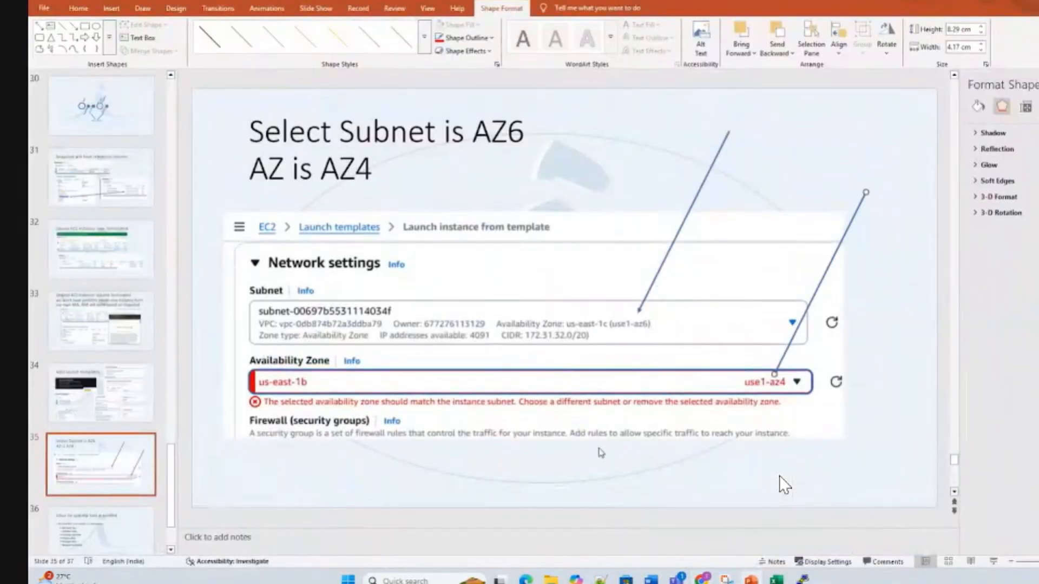
Step: Paste the zone options capture onto the PowerPoint slide, scaled down over the lower middle of the network settings picture, and return to AWS
key(Escape)
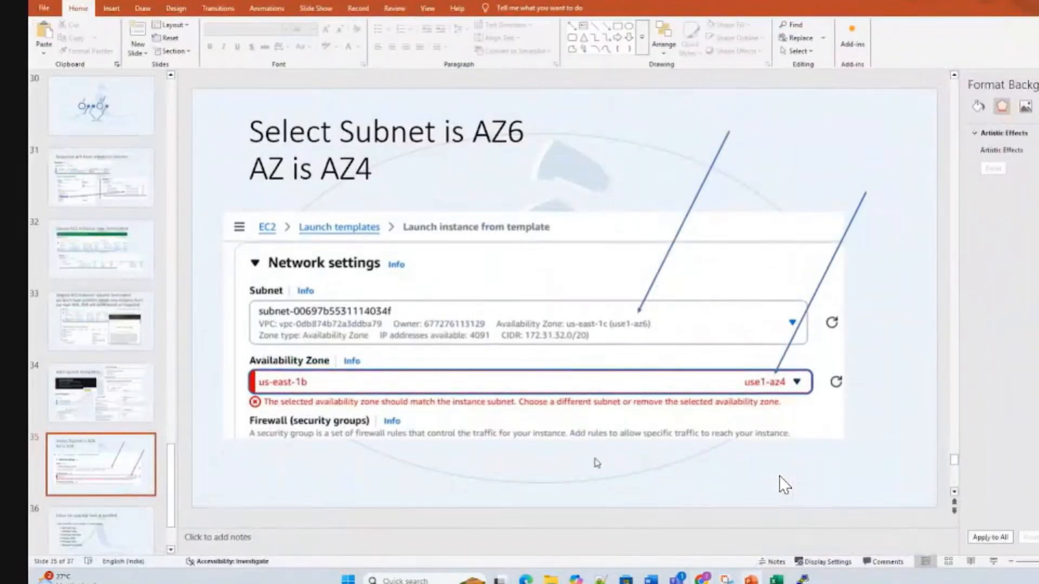
click(587, 243)
key(ctrl+v)
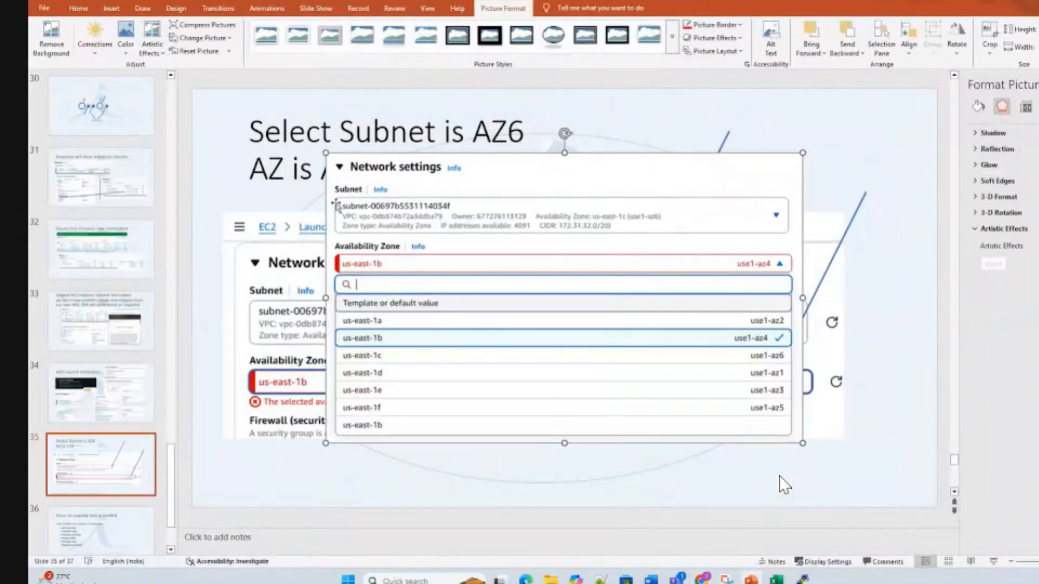
drag(325, 151, 612, 327)
drag(665, 366, 517, 410)
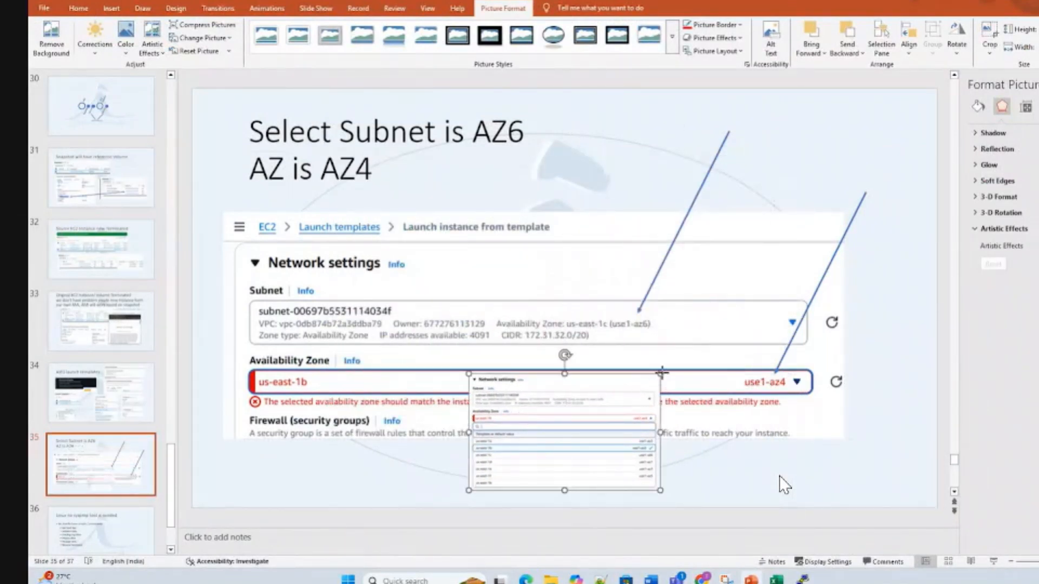
drag(662, 373, 714, 342)
drag(617, 387, 596, 395)
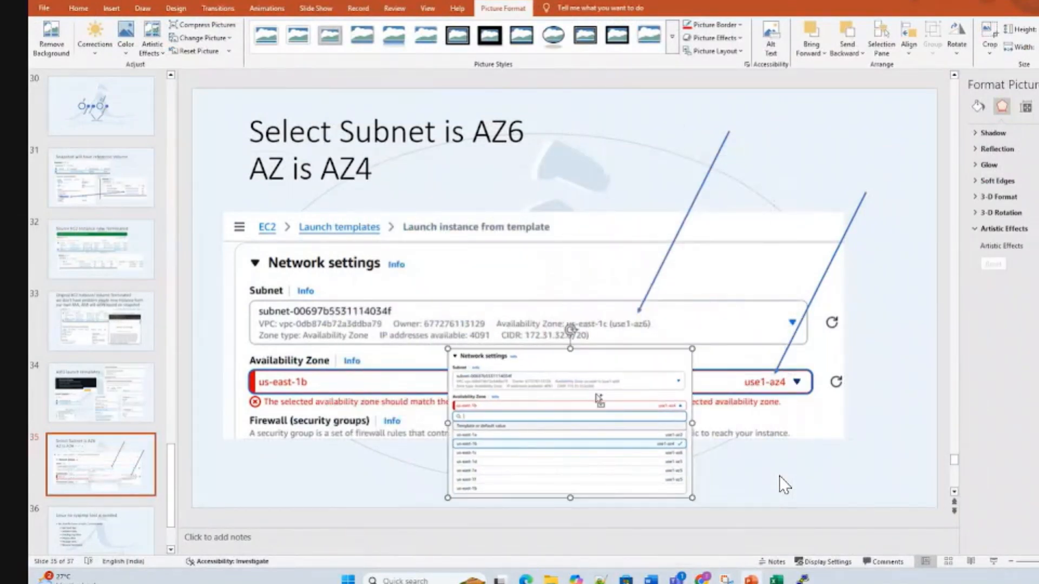
click(1030, 1)
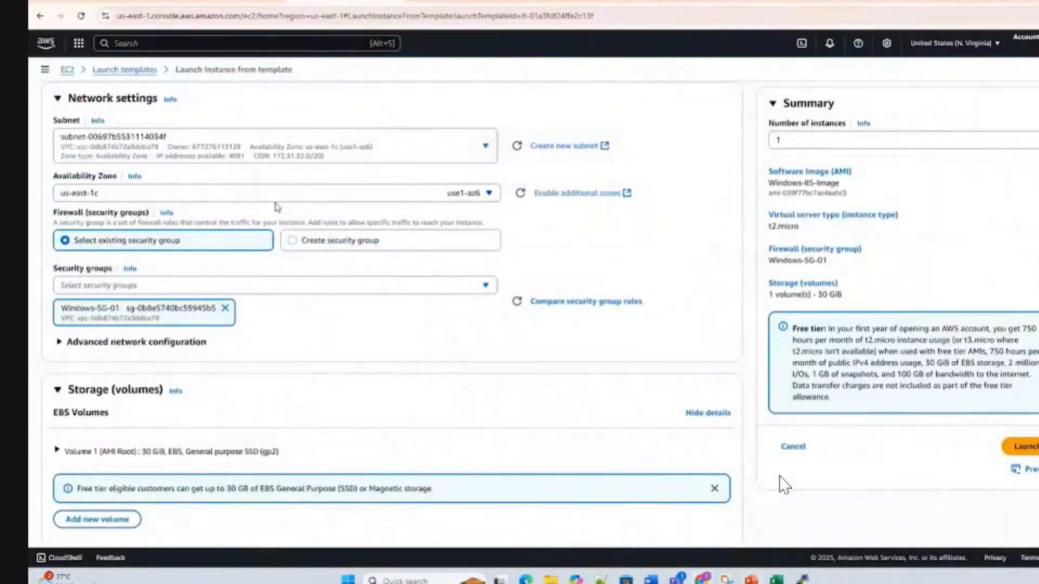
Step: Launch the instance from the template and return to the launch templates list
click(1023, 447)
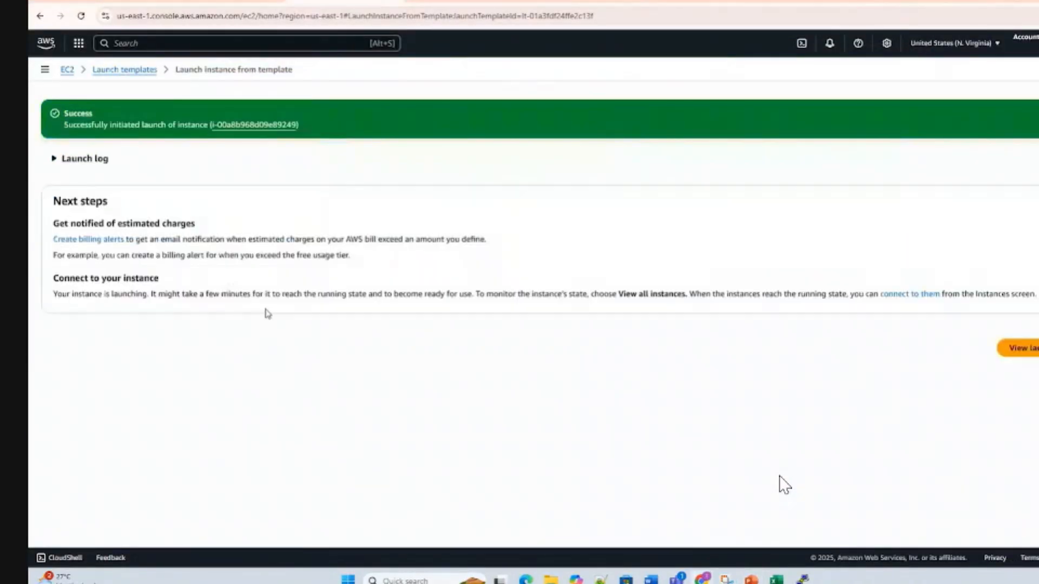
click(124, 71)
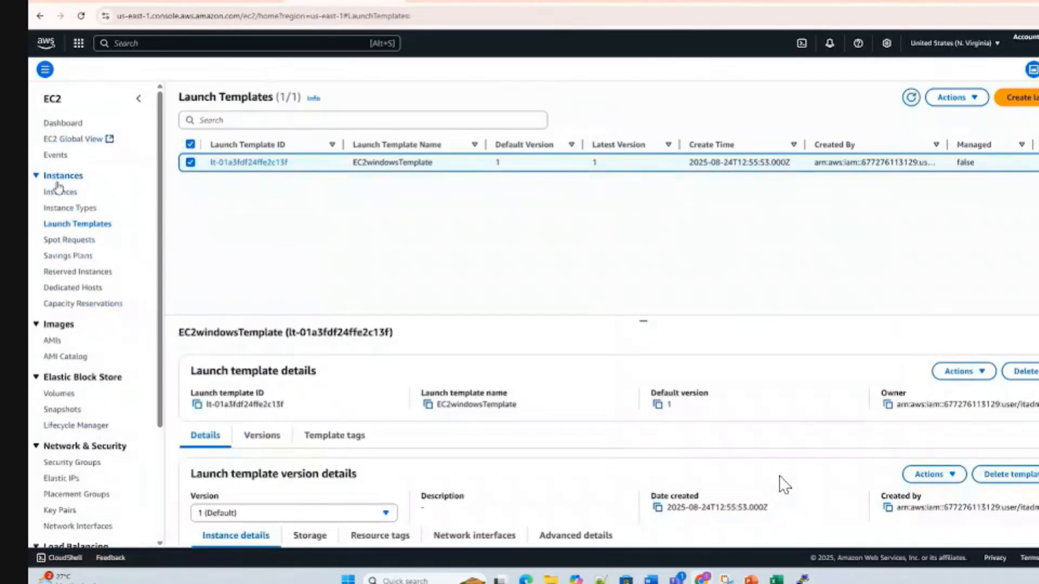
Step: Open the Instances list in a new tab and select the newly launched unnamed instance in us-east-1c to show its details
right_click(60, 192)
click(89, 204)
click(286, 1)
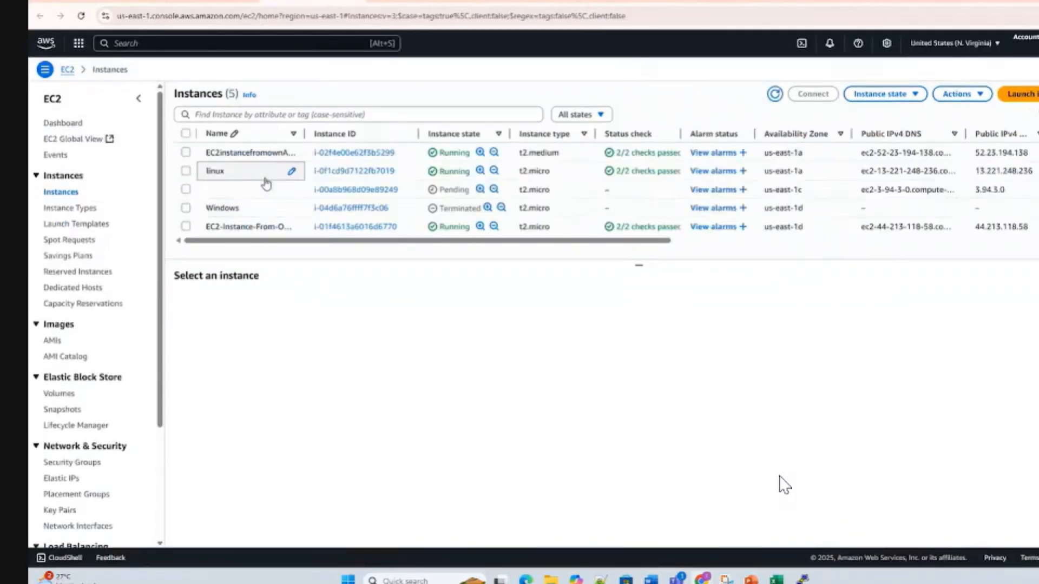
click(186, 190)
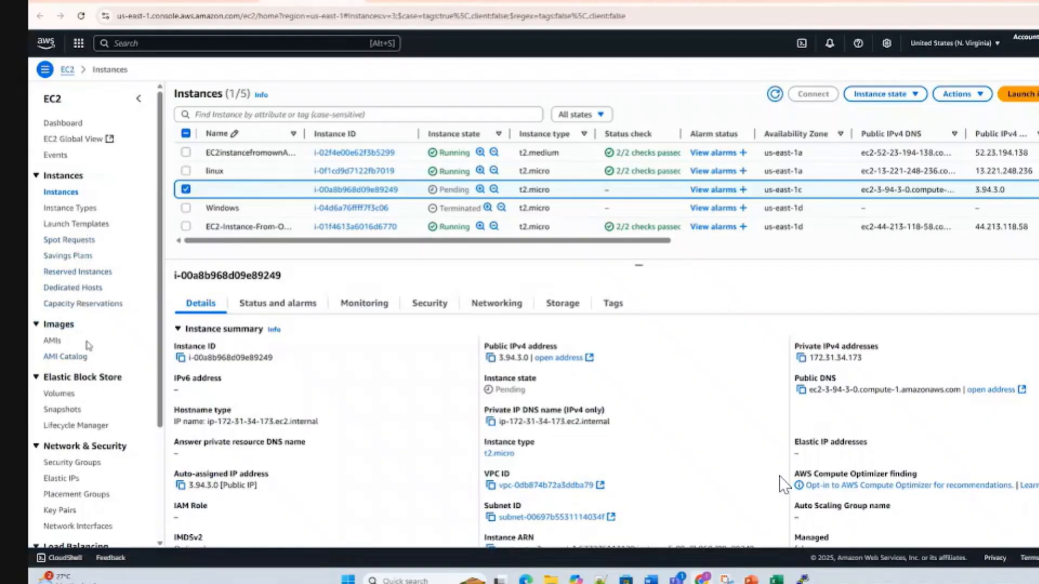
scroll(87, 347, down, 2)
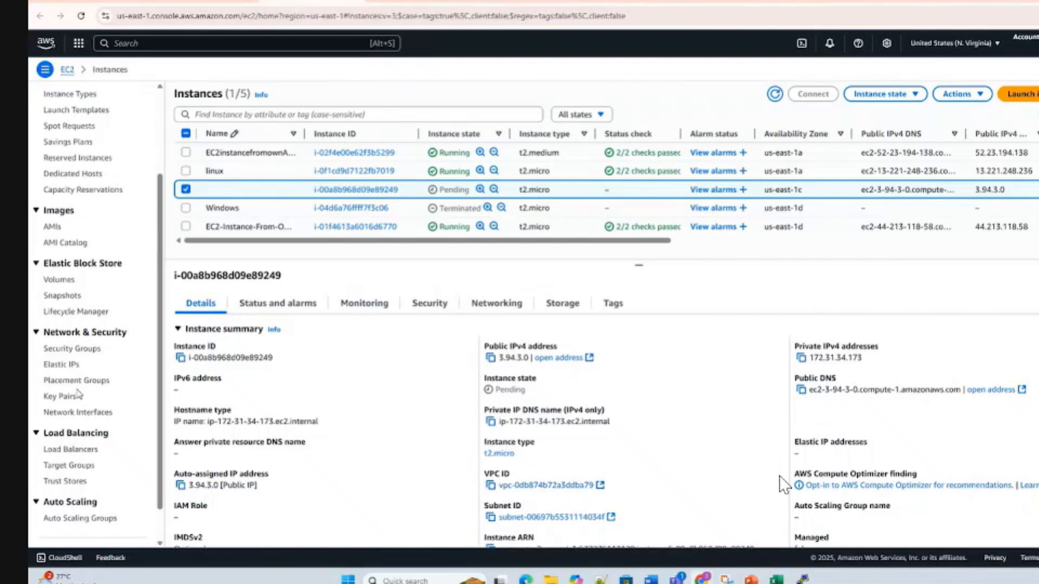
Step: Switch to PowerPoint and review the slides on Linux without sysprep and on next week's topics
click(751, 580)
scroll(108, 448, down, 2)
click(105, 449)
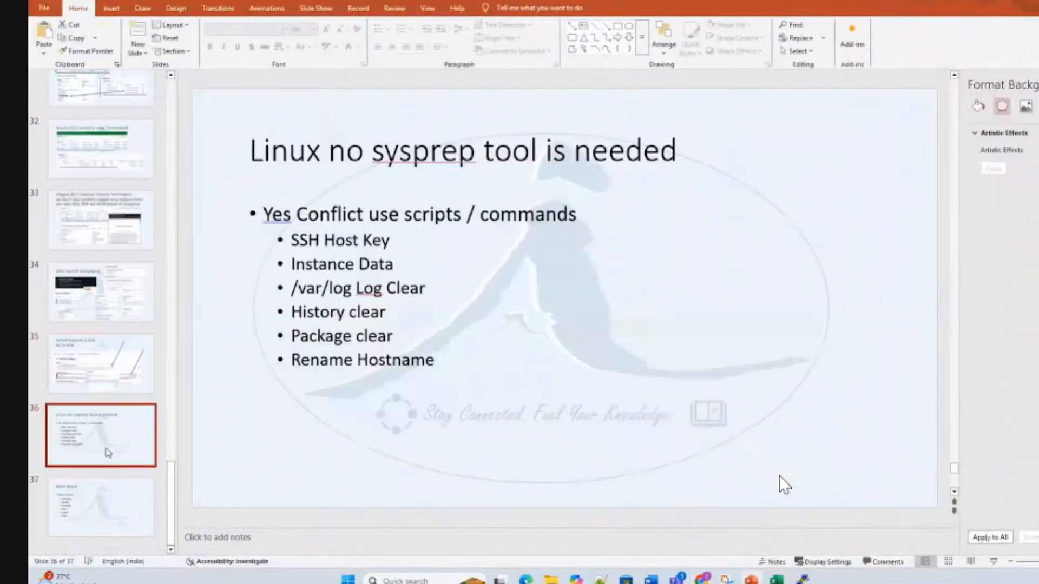
click(108, 484)
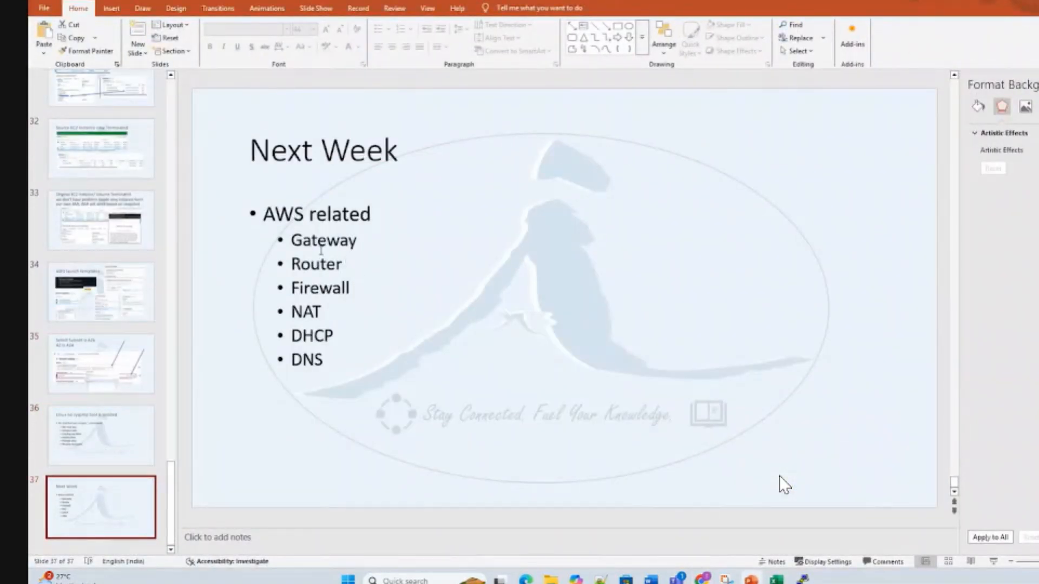
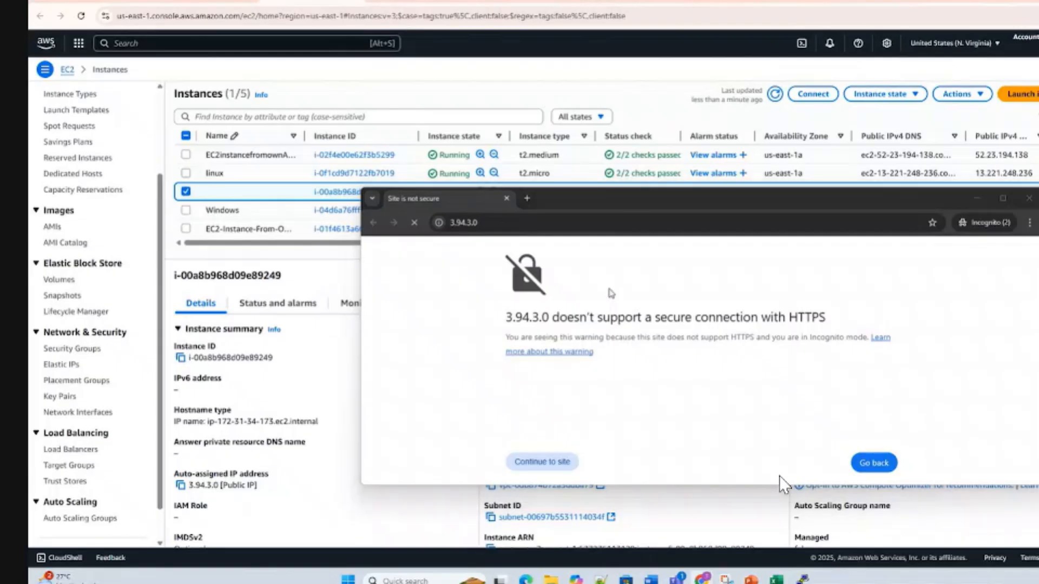
Step: Refresh the AWS instances list and check the new instance's status check and number of vCPUs
click(649, 122)
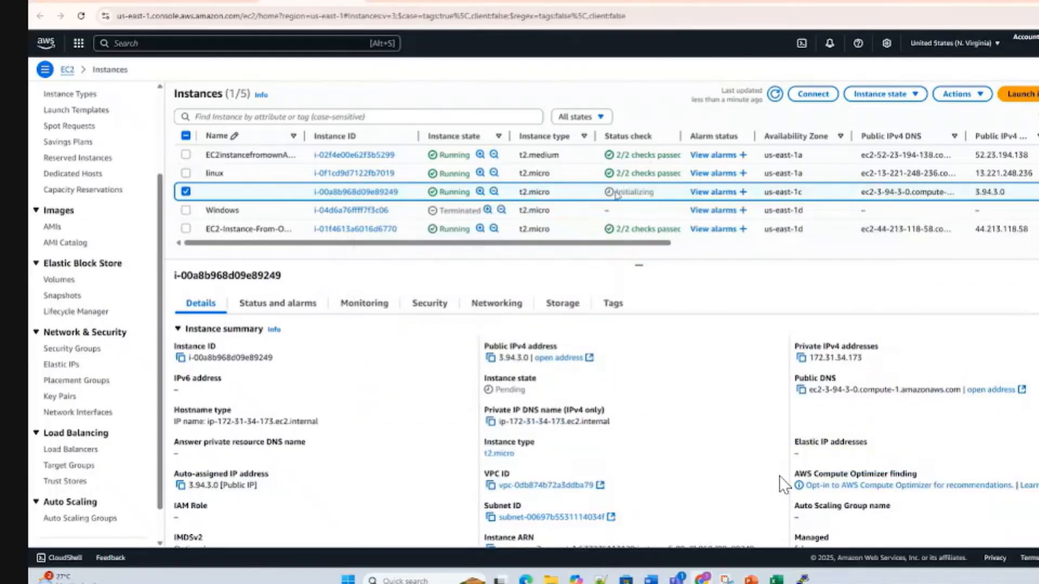
drag(615, 194, 657, 194)
click(775, 93)
scroll(336, 379, down, 6)
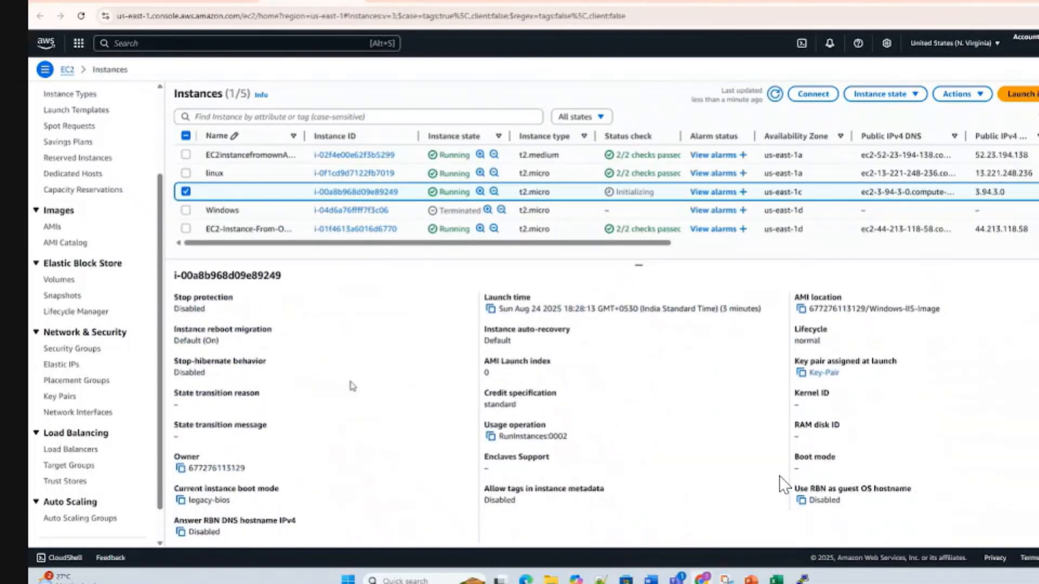
scroll(380, 388, down, 4)
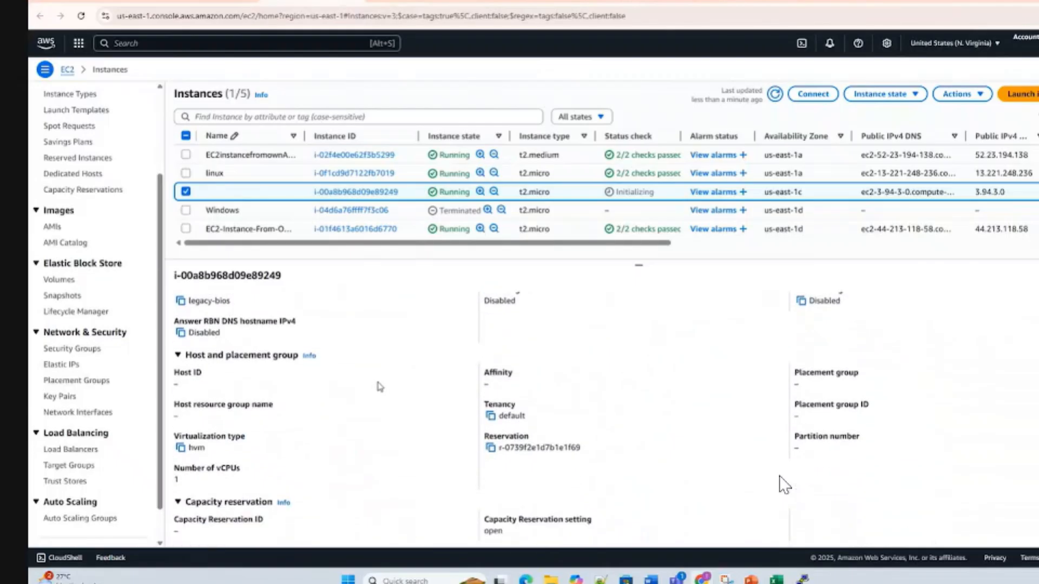
scroll(380, 387, down, 2)
drag(188, 479, 174, 480)
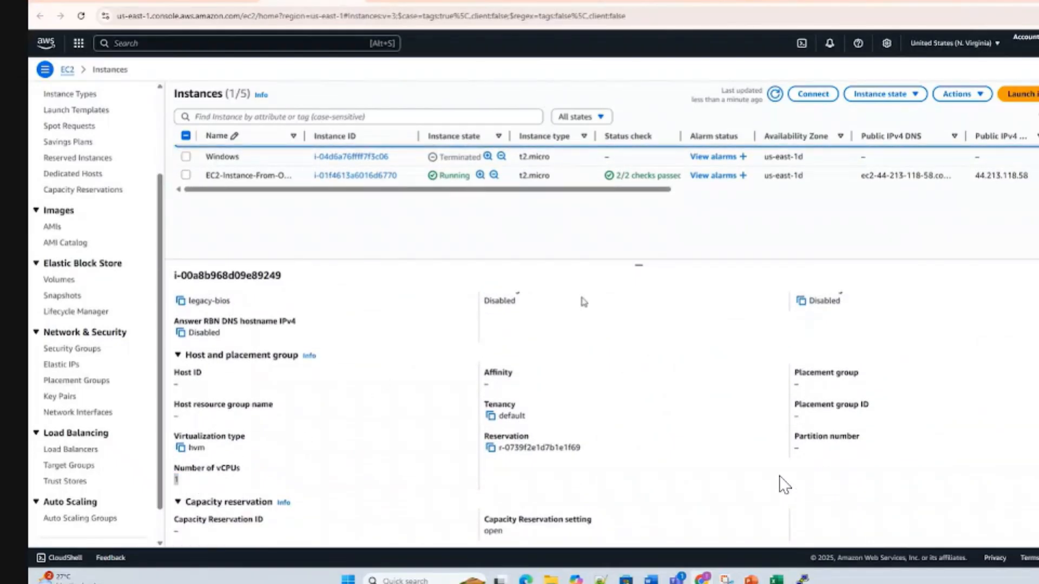
Step: Try to continue to the site at 3.94.3.0 in the incognito window, and return to the instance details in AWS
key(alt+Tab)
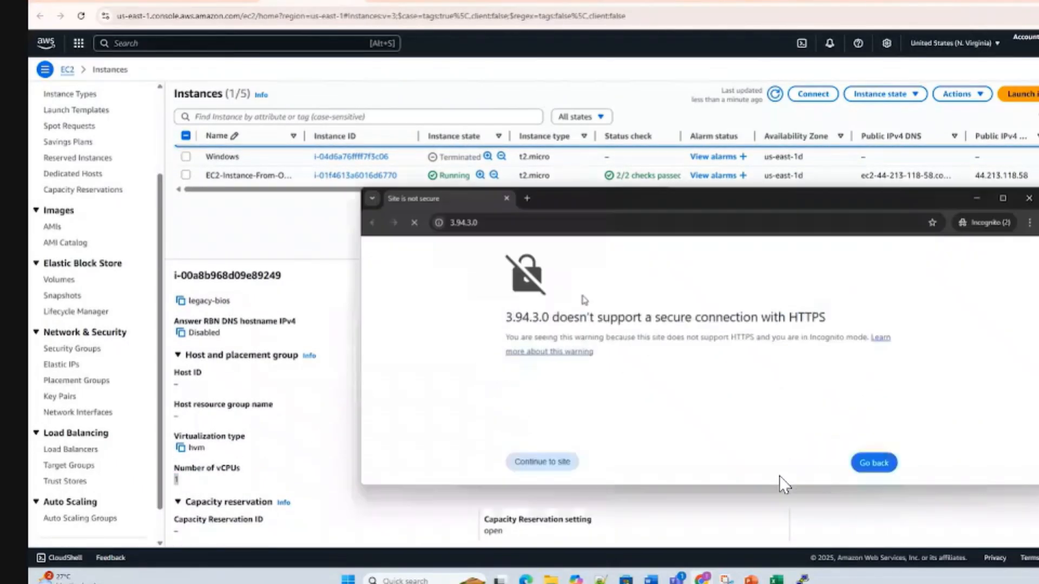
click(546, 462)
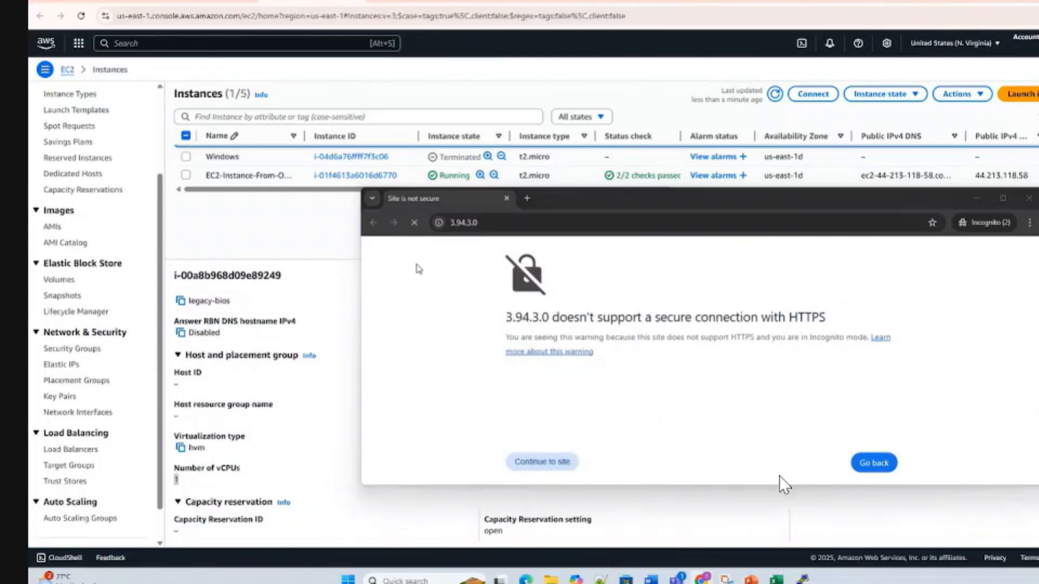
click(335, 248)
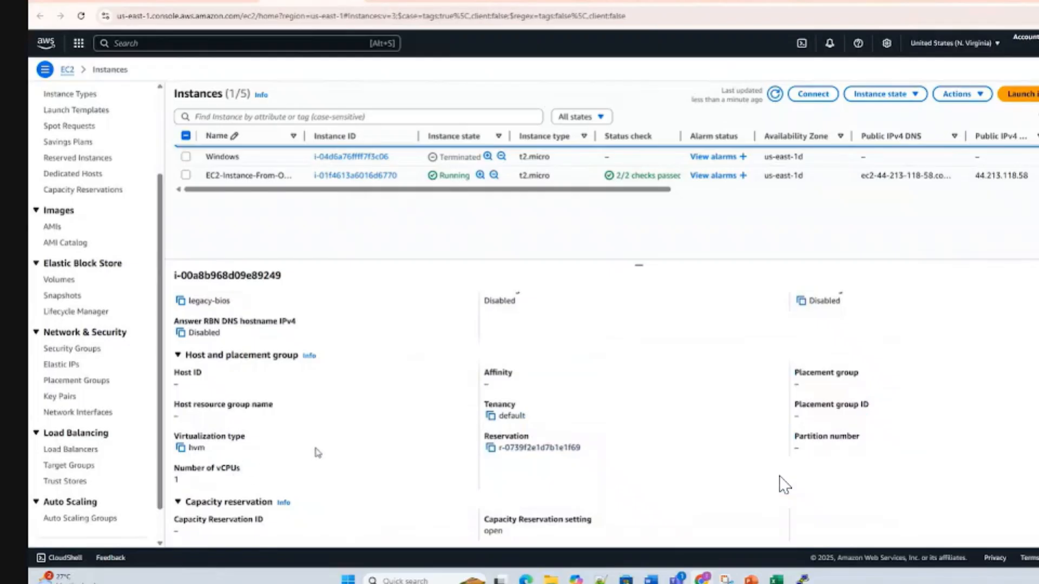
scroll(317, 452, up, 5)
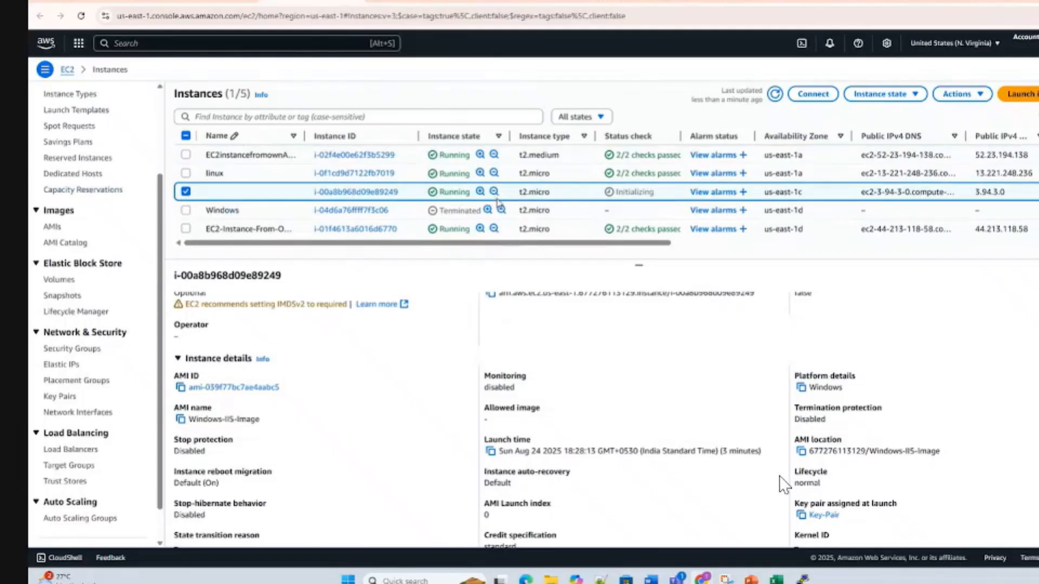
Step: Refresh the instances list and retry continuing to the site at 3.94.3.0, moving the incognito window out of the way
key(alt+Tab)
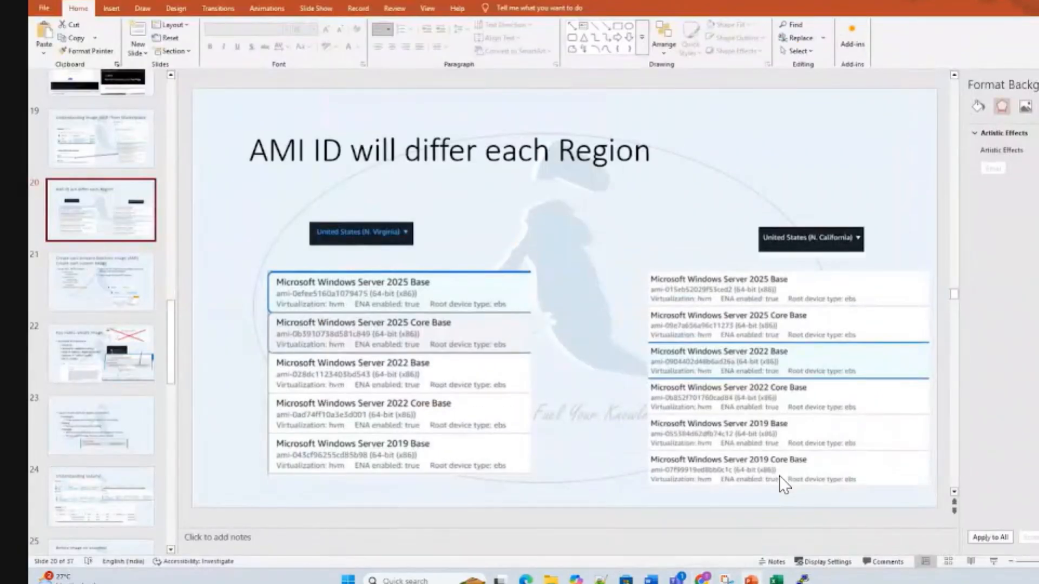
key(alt+Tab)
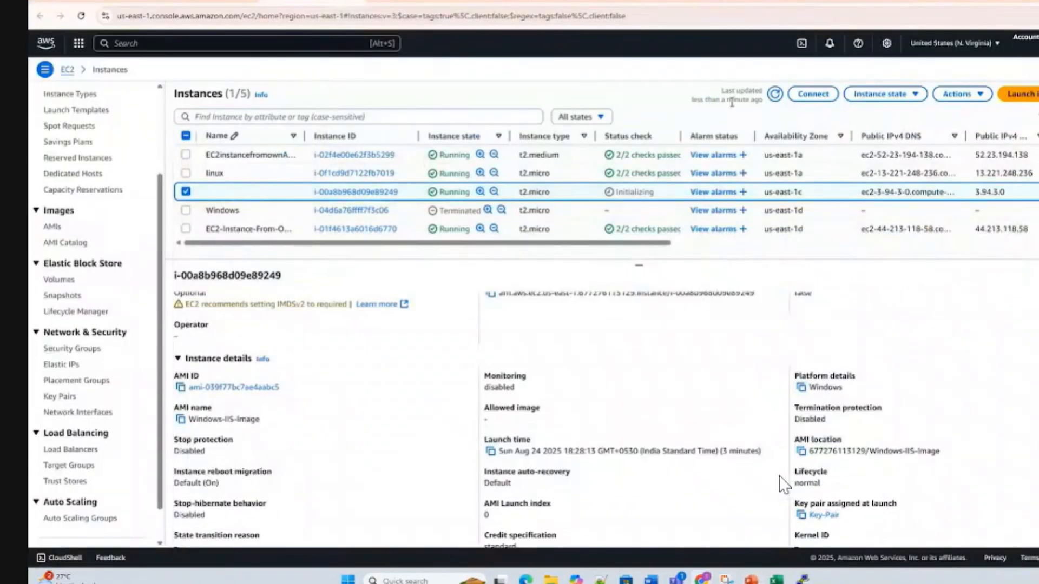
click(775, 95)
click(773, 97)
click(773, 98)
key(alt+Tab)
click(534, 466)
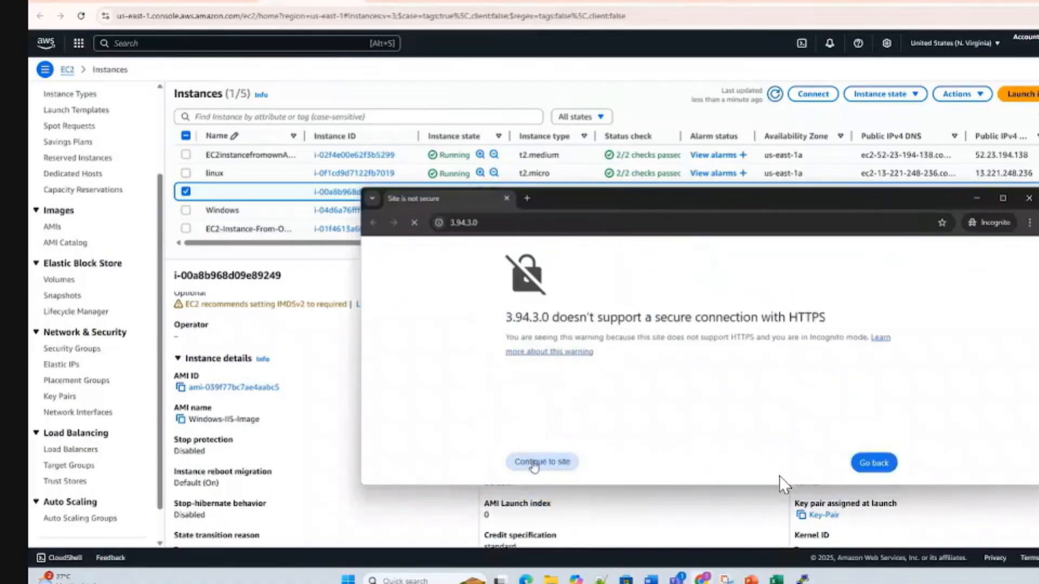
drag(590, 202, 30, 233)
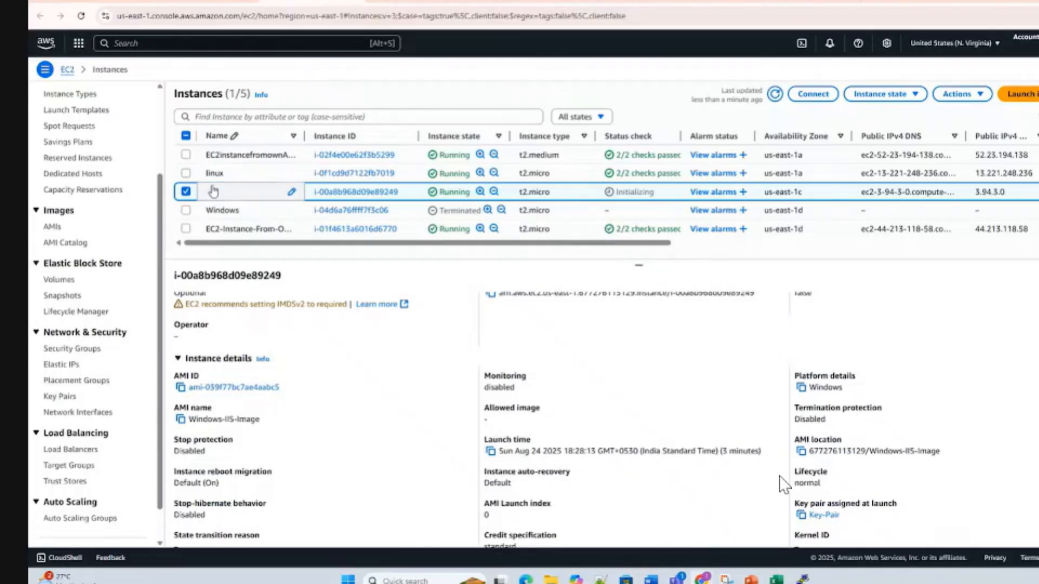
Step: Select the remaining running instances along with the new one and terminate all four
click(185, 173)
click(186, 155)
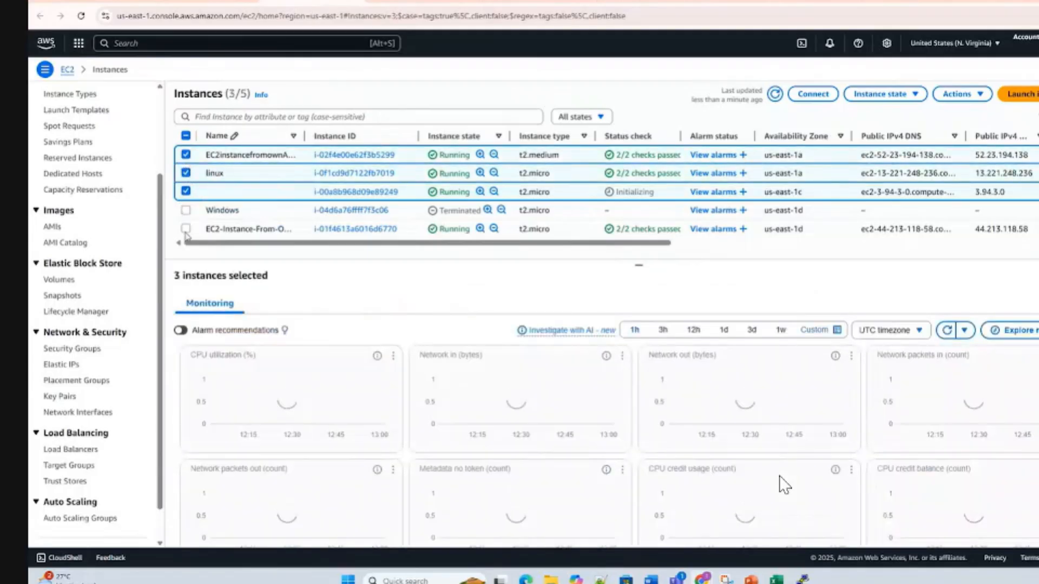
click(186, 228)
click(854, 97)
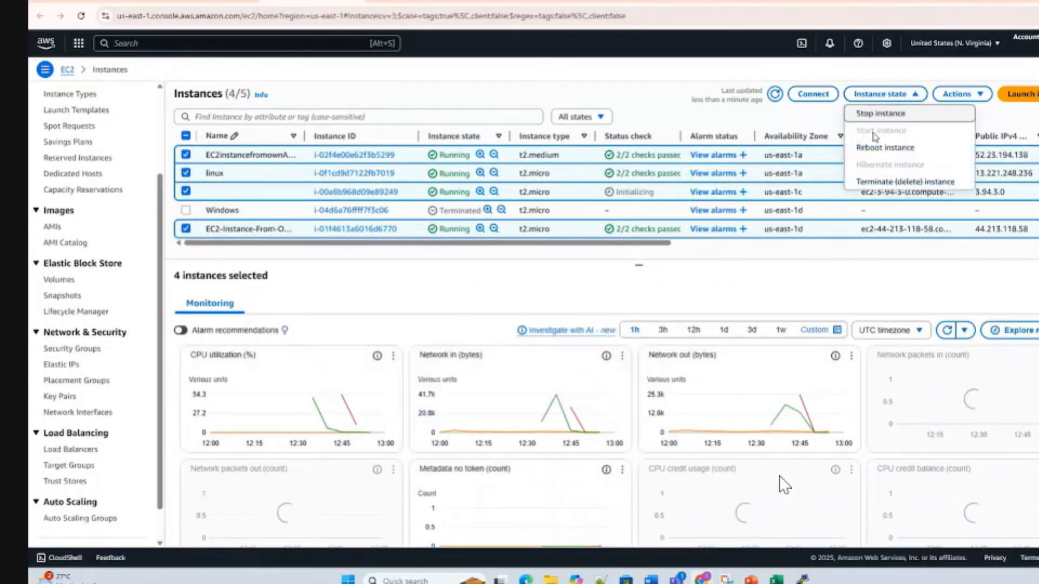
click(887, 182)
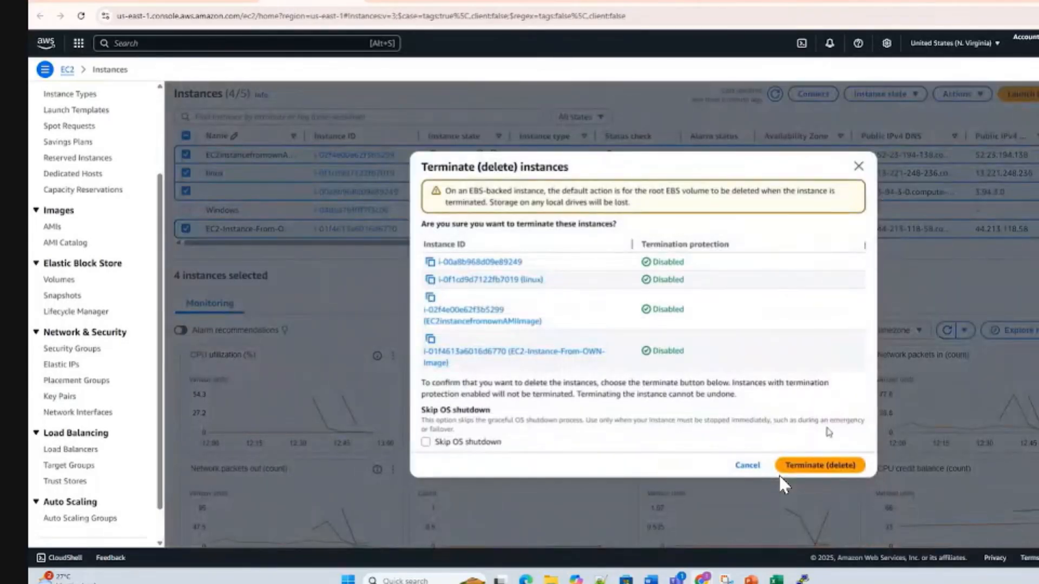
click(826, 467)
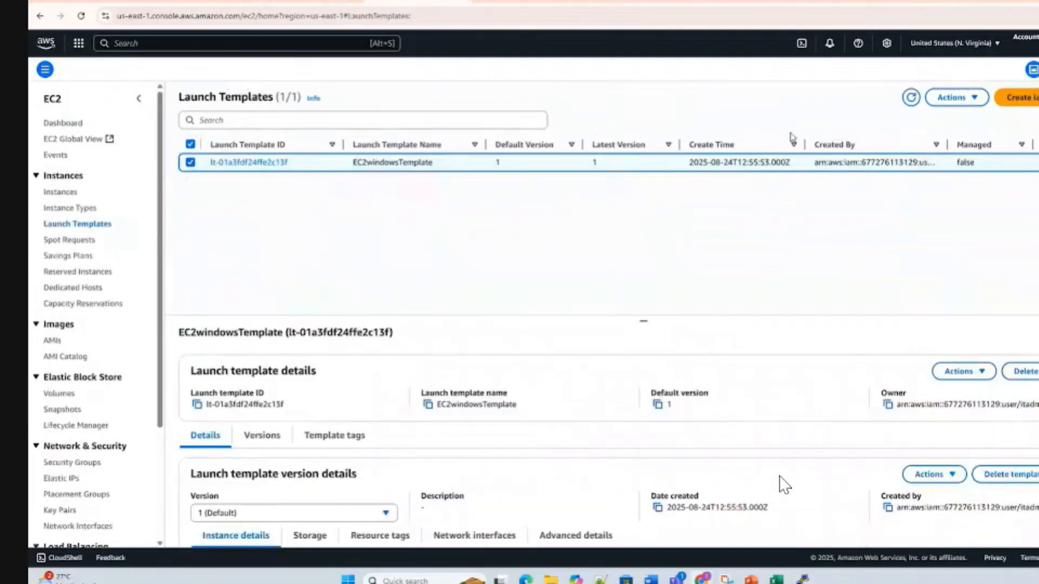
Step: Delete the EC2windowsTemplate launch template, confirming with the word Delete
click(957, 98)
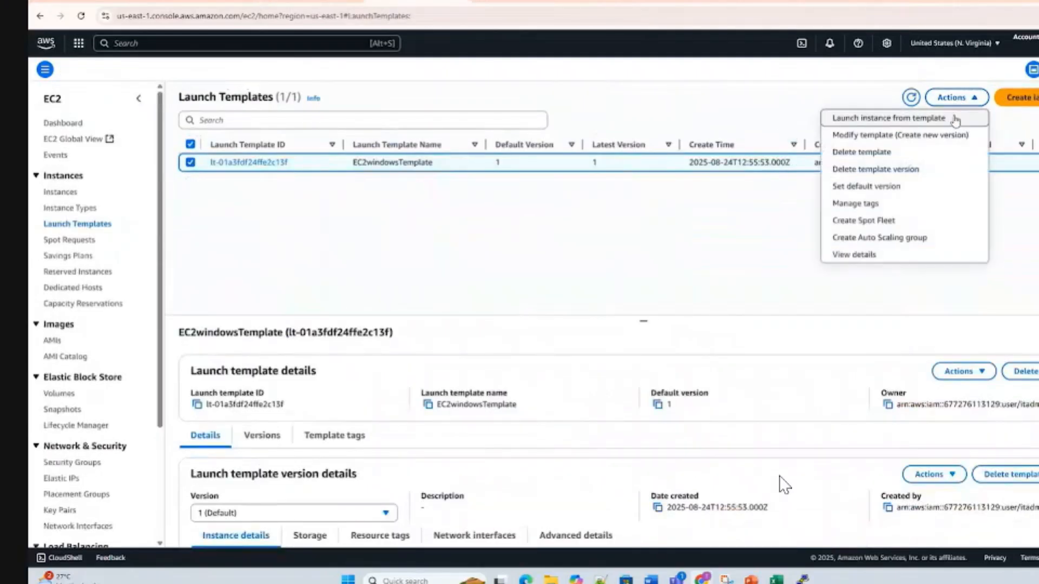
click(867, 156)
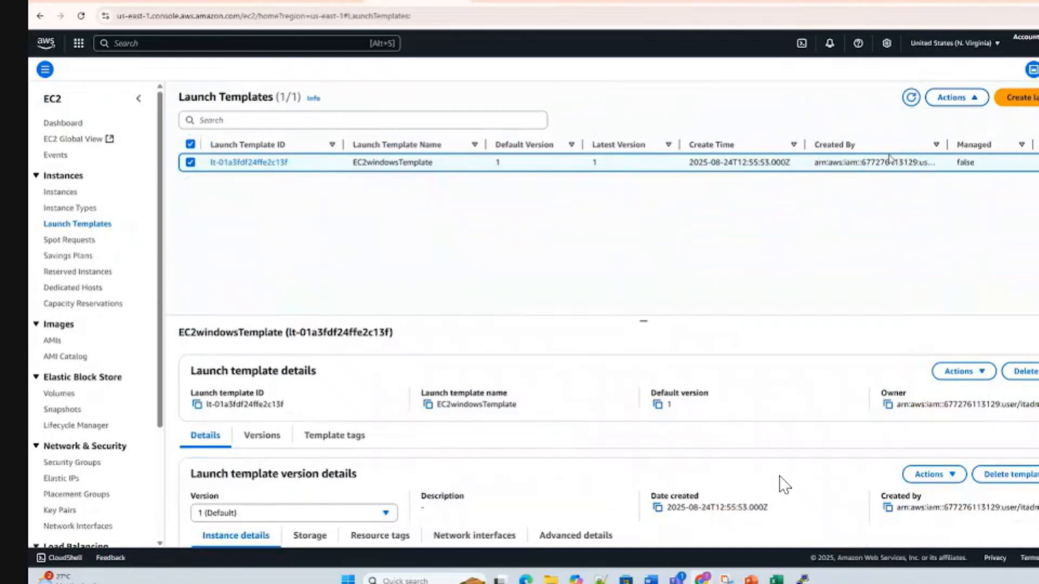
text(Dele)
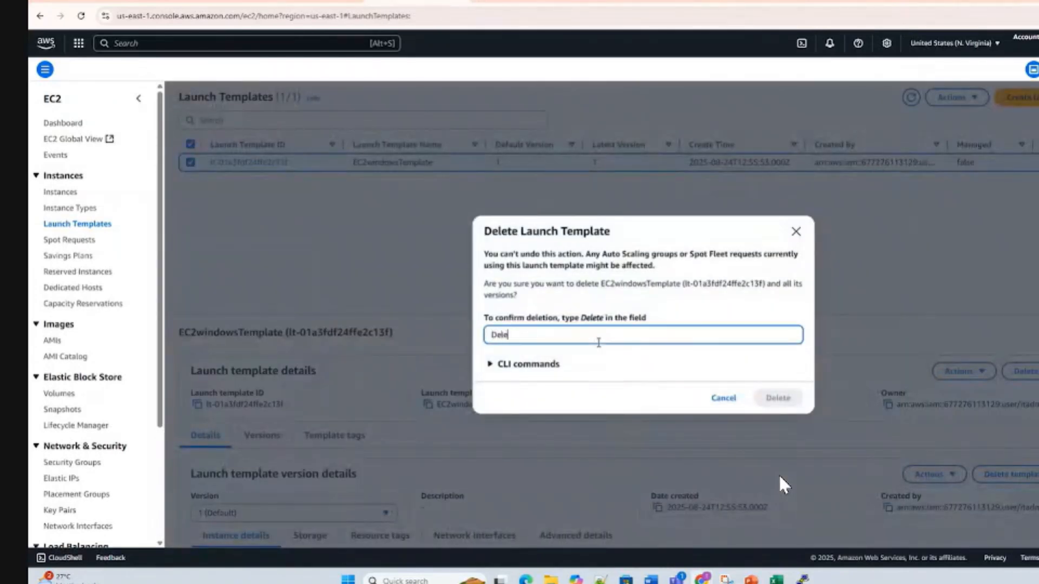
text(te)
key(Return)
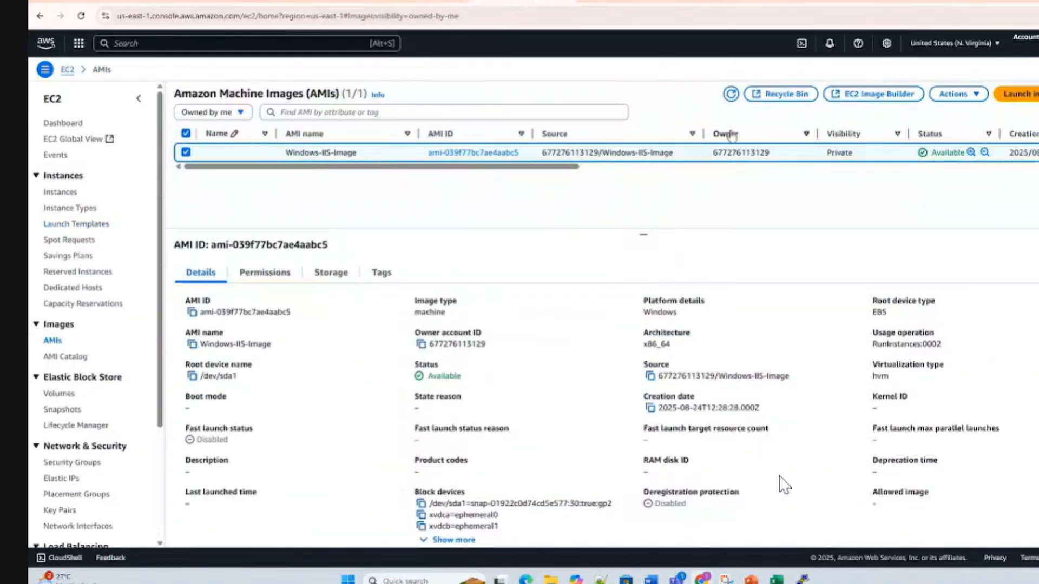
Step: Deregister the Windows-IIS-Image AMI and delete its associated snapshot along with it
click(955, 94)
click(888, 184)
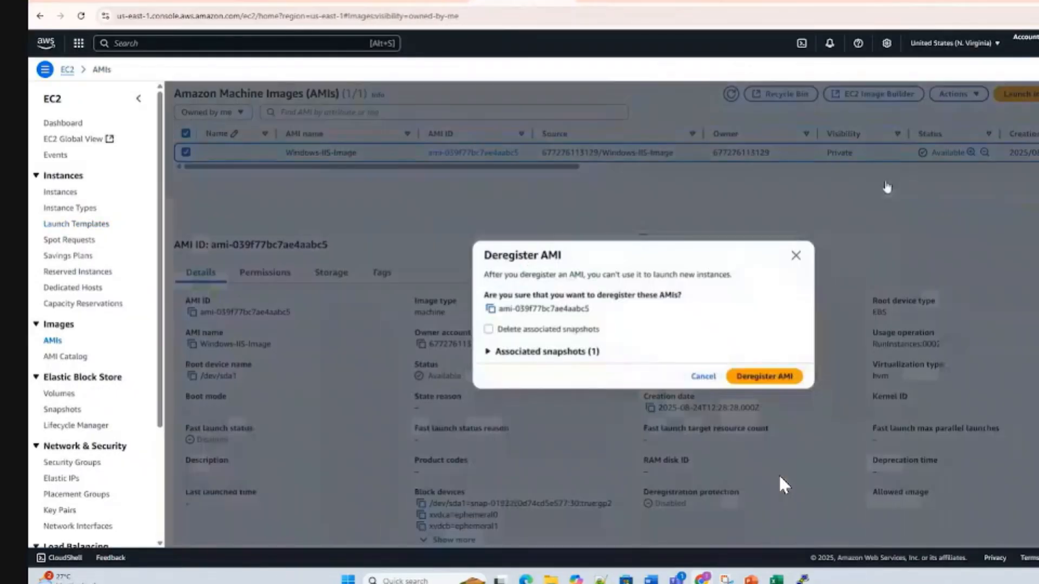
click(488, 329)
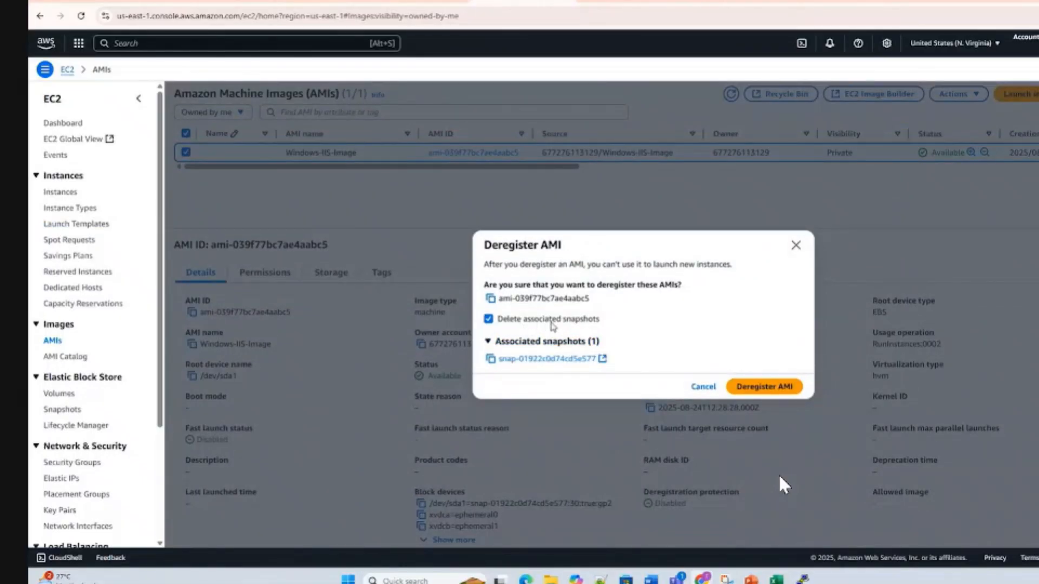
click(755, 385)
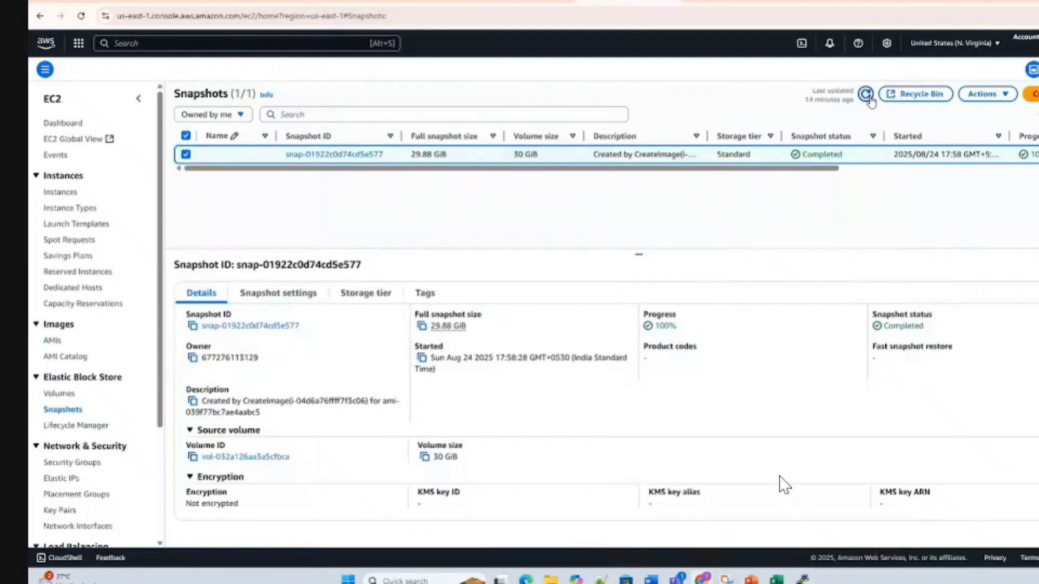
Step: Refresh the Snapshots and Volumes lists to check which storage resources remain
click(866, 95)
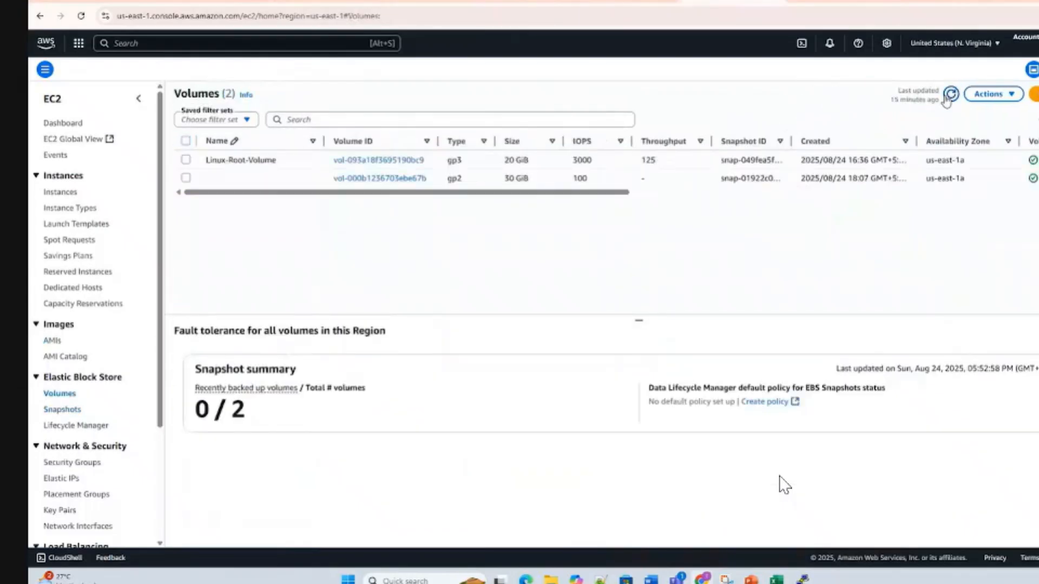
click(951, 95)
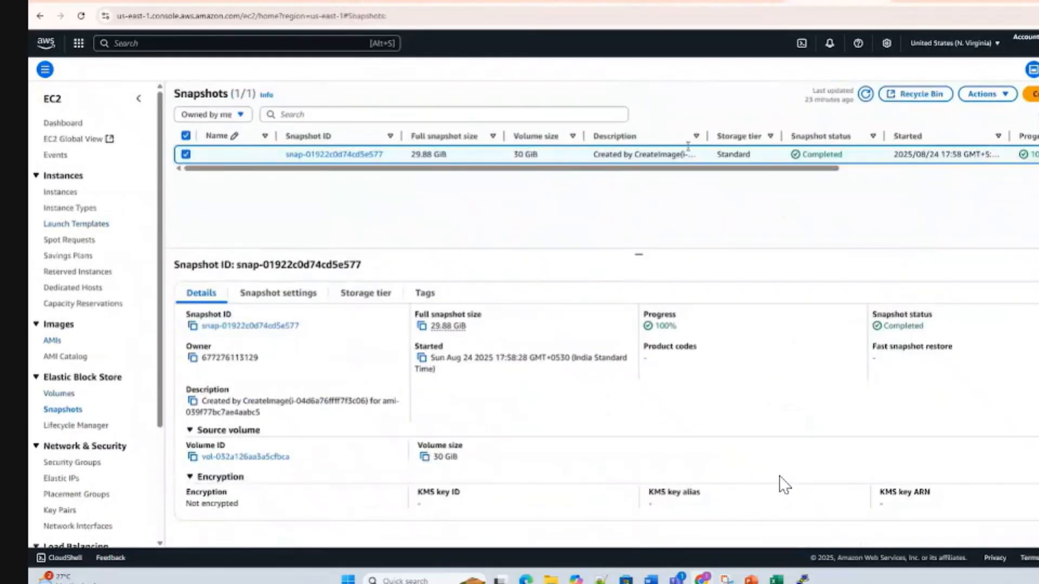
click(865, 95)
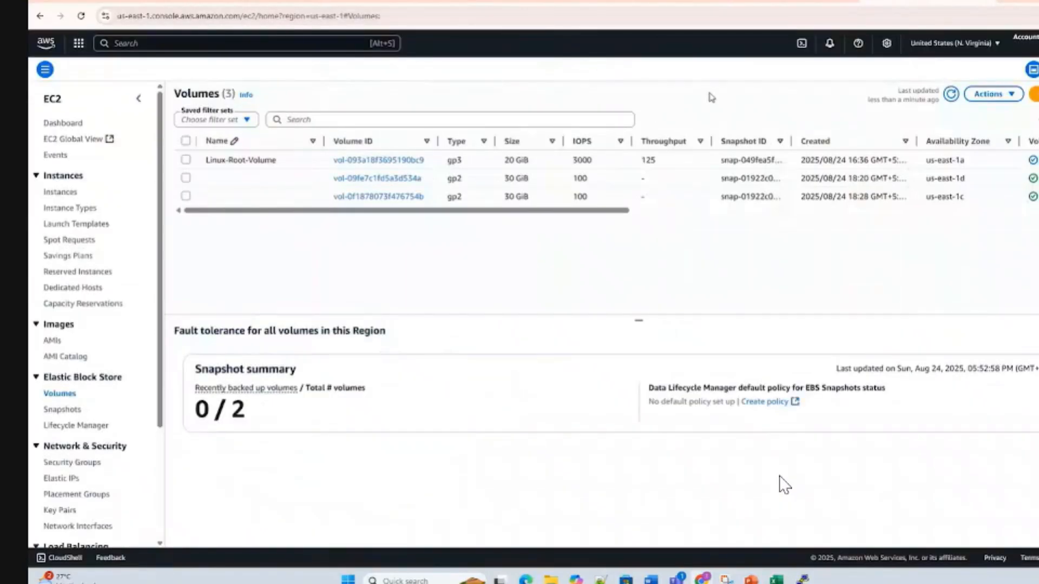
click(951, 95)
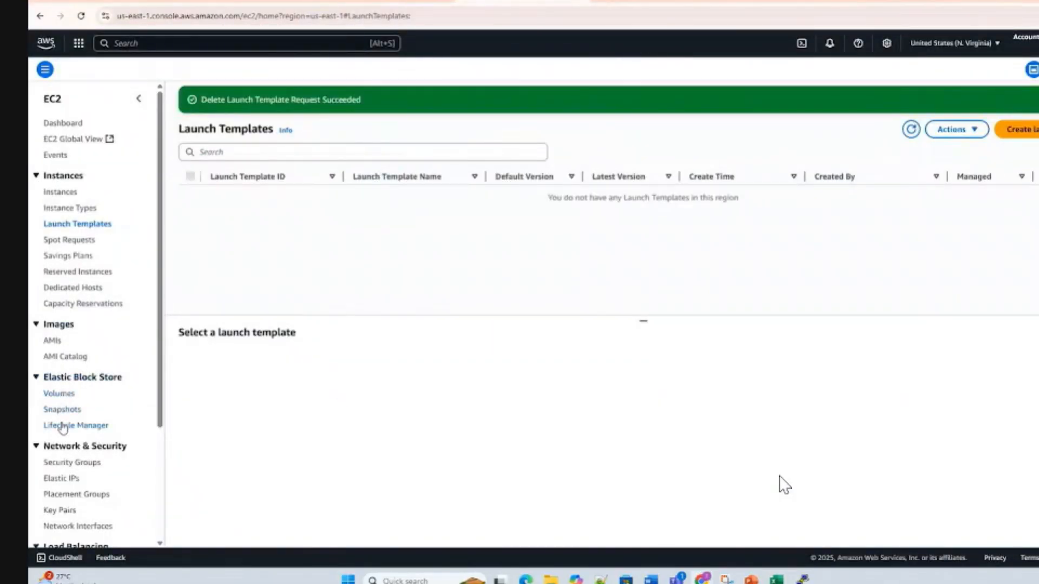
Step: Check the remaining security groups and network interfaces, and refresh the Instances list to review the termination status
click(73, 463)
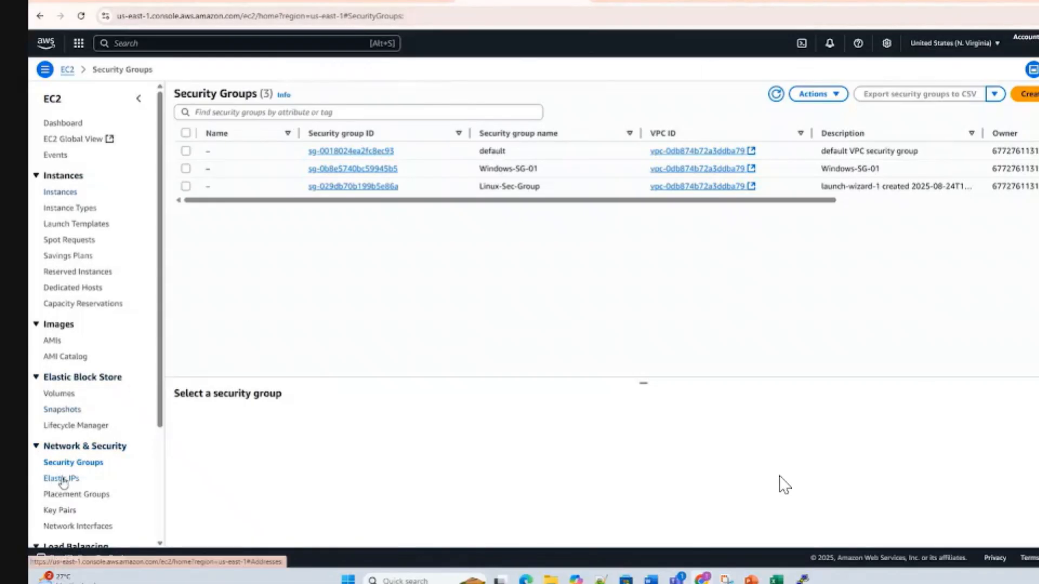
scroll(63, 430, down, 2)
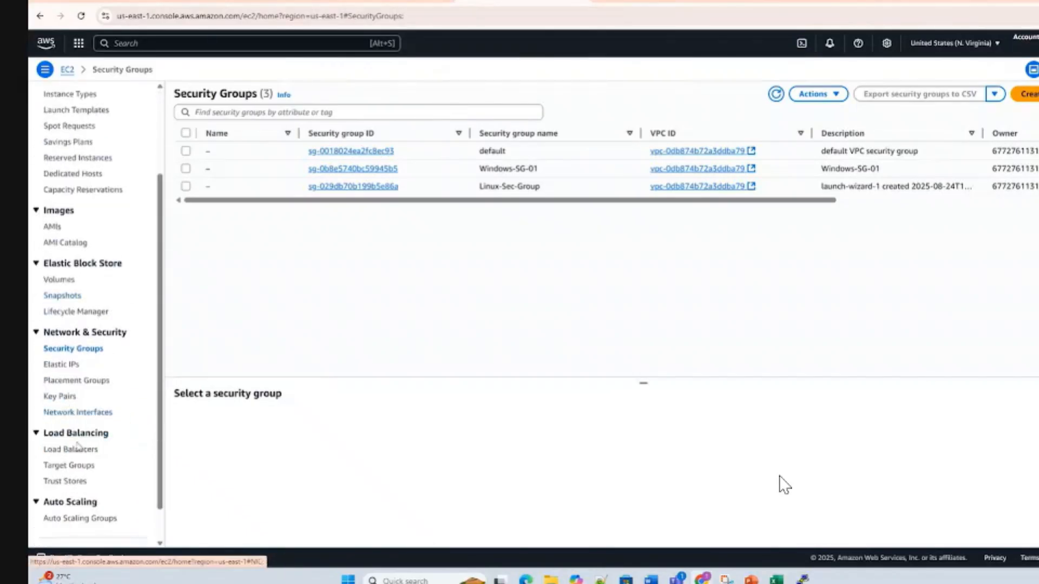
click(92, 415)
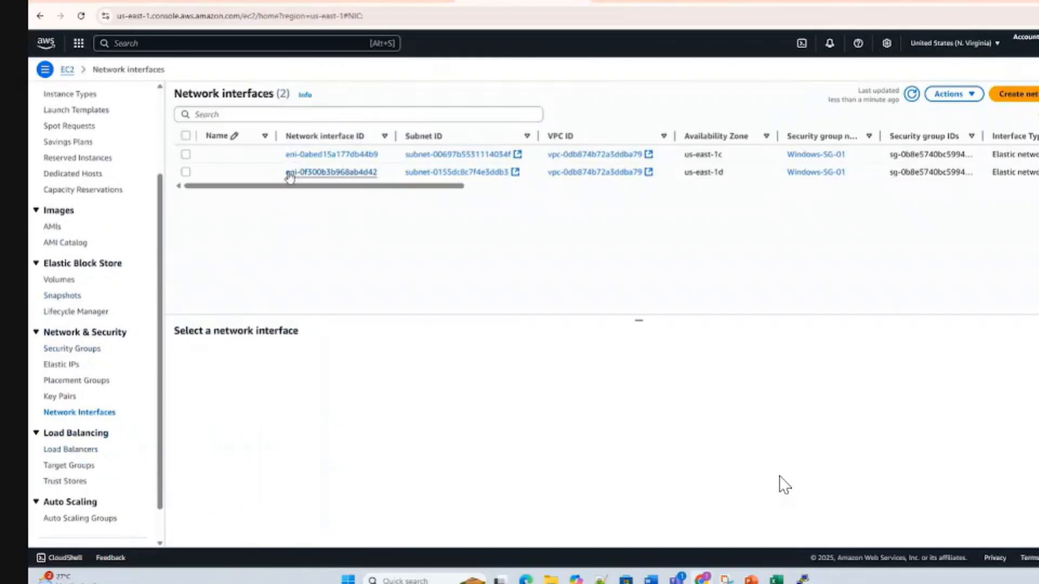
click(386, 2)
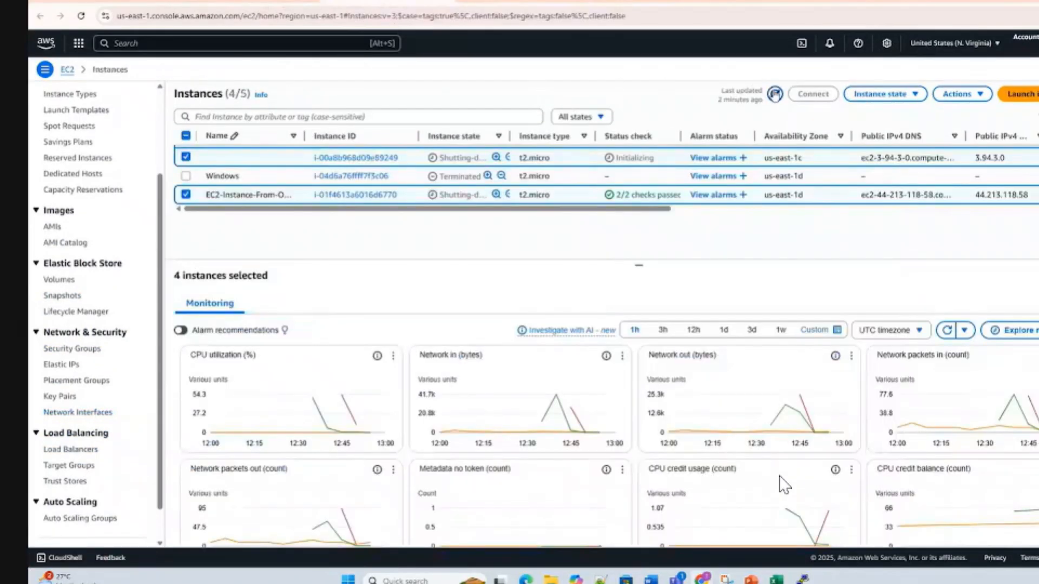
click(775, 94)
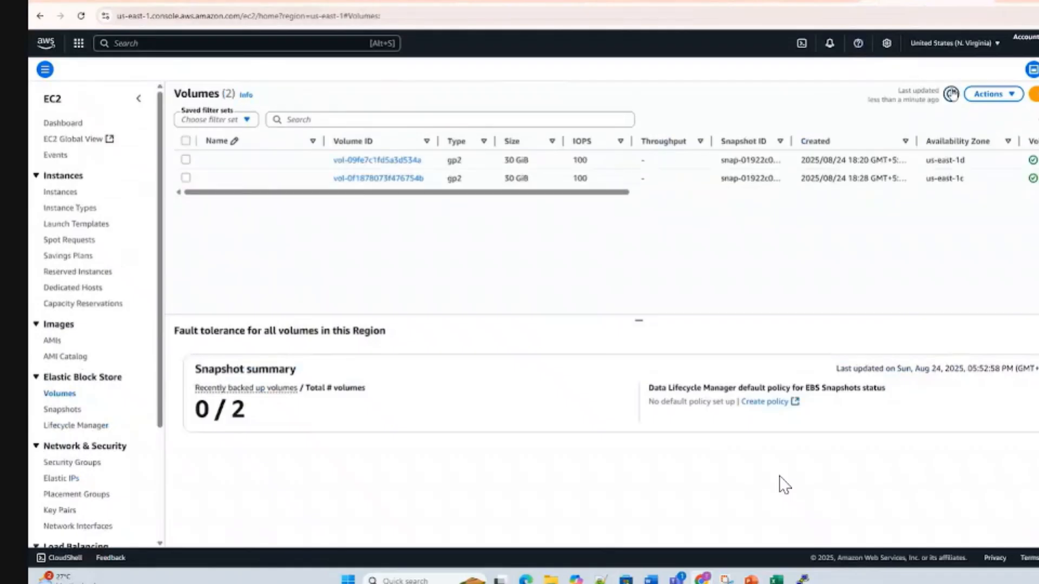
Step: Inspect the us-east-1d volume's attached instance, check that instance's state in the Instances list, and switch to the PowerPoint slides
click(185, 160)
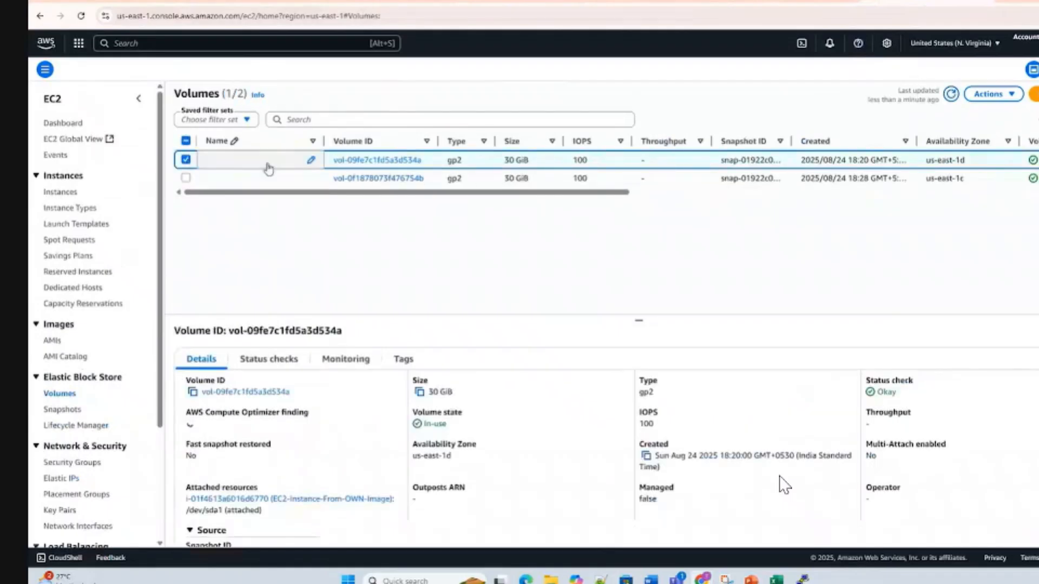
scroll(276, 485, down, 1)
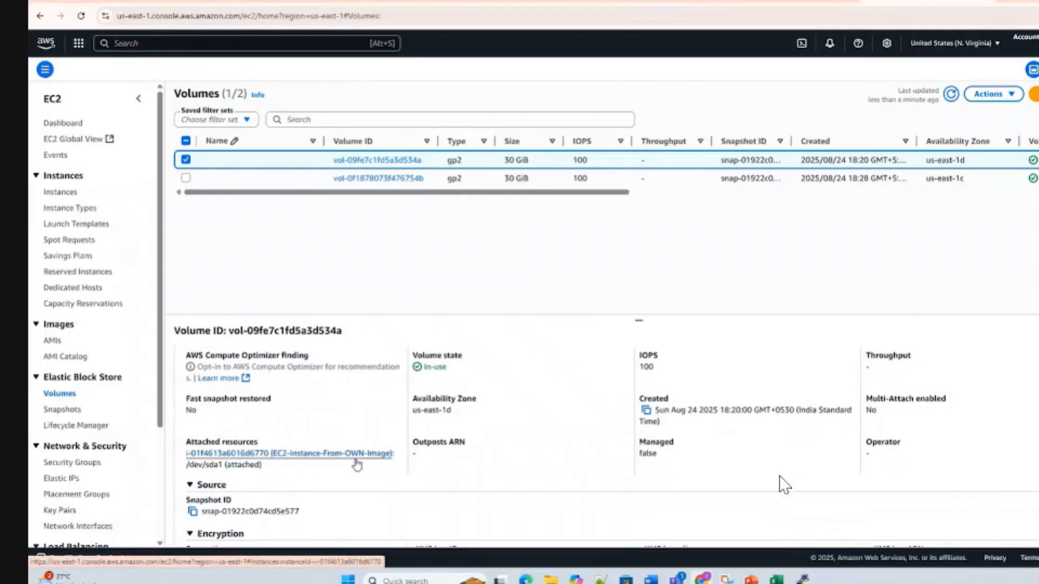
click(252, 455)
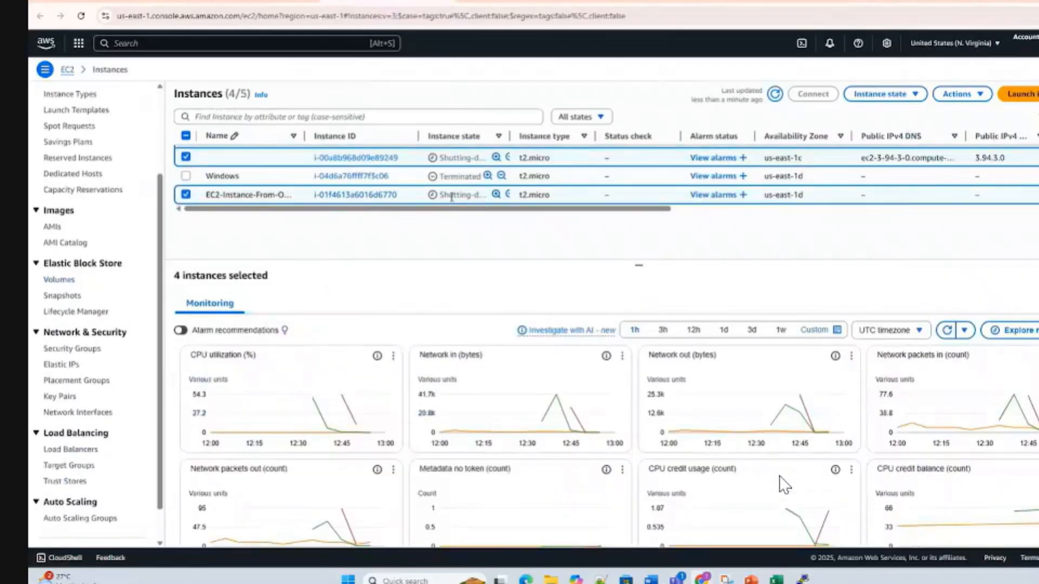
drag(448, 194, 483, 192)
click(751, 580)
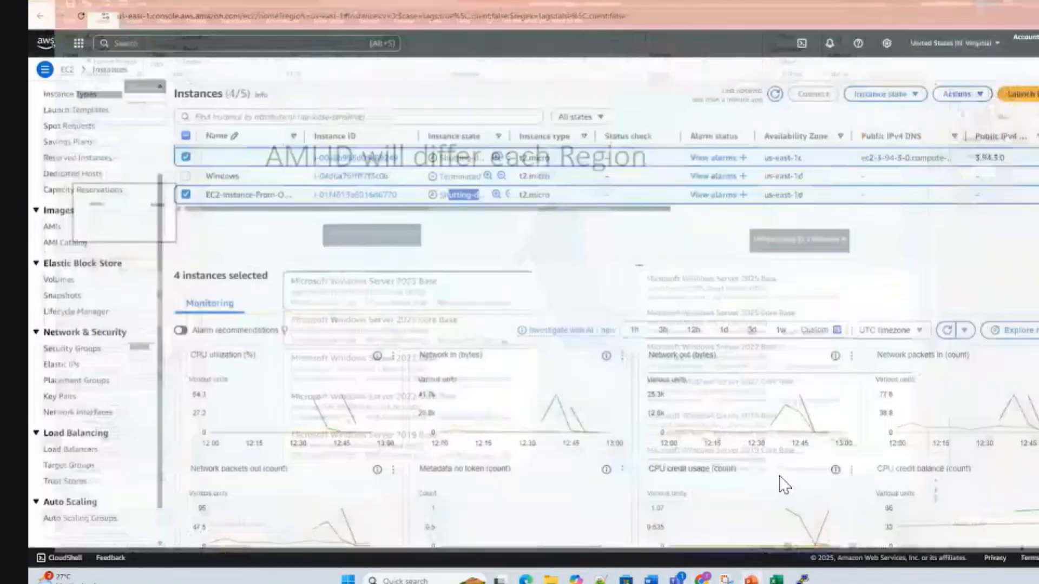